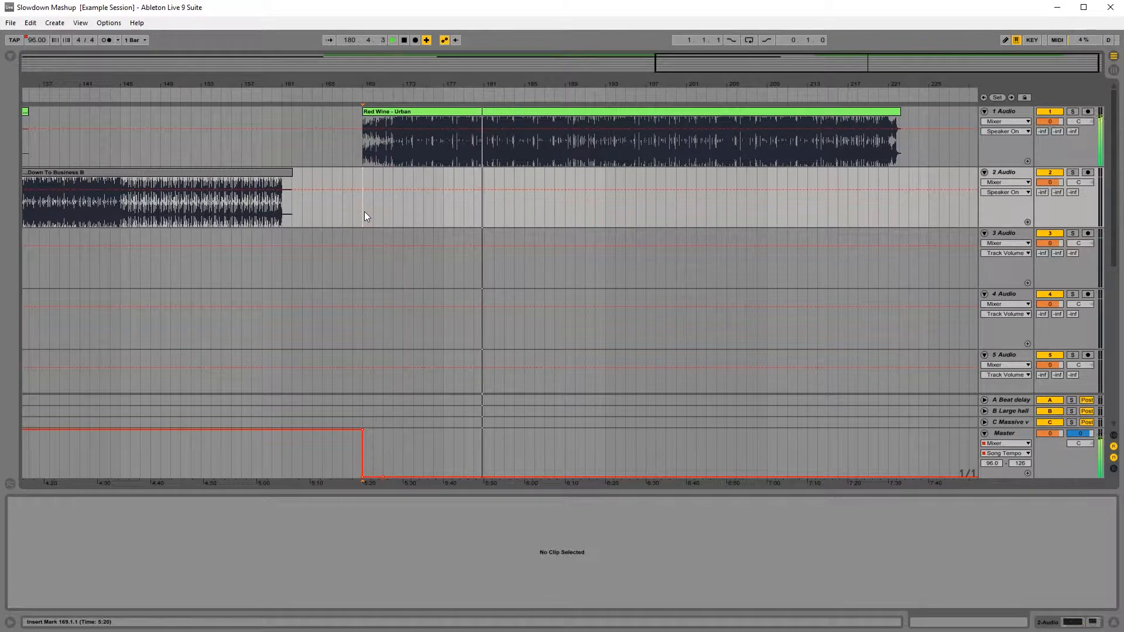
Step: Stop playback and play the first transition from bar 61 to hear it at the existing tempo
{"action": "key", "text": "space"}
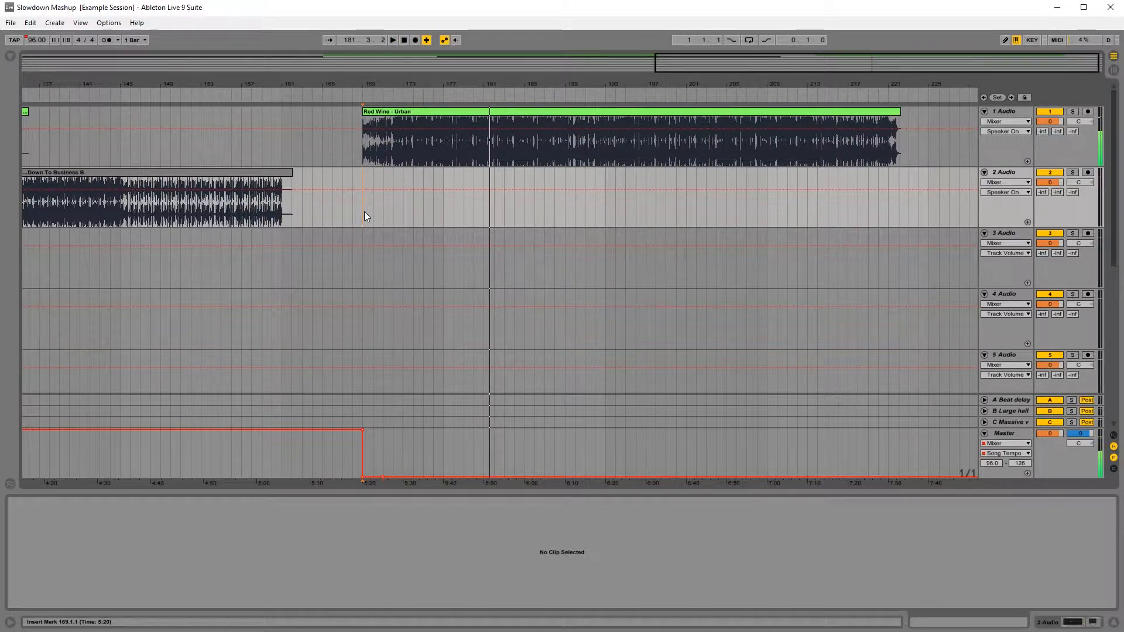
{"action": "left_click_drag", "start_coordinate": [270, 86], "coordinate": [270, 35]}
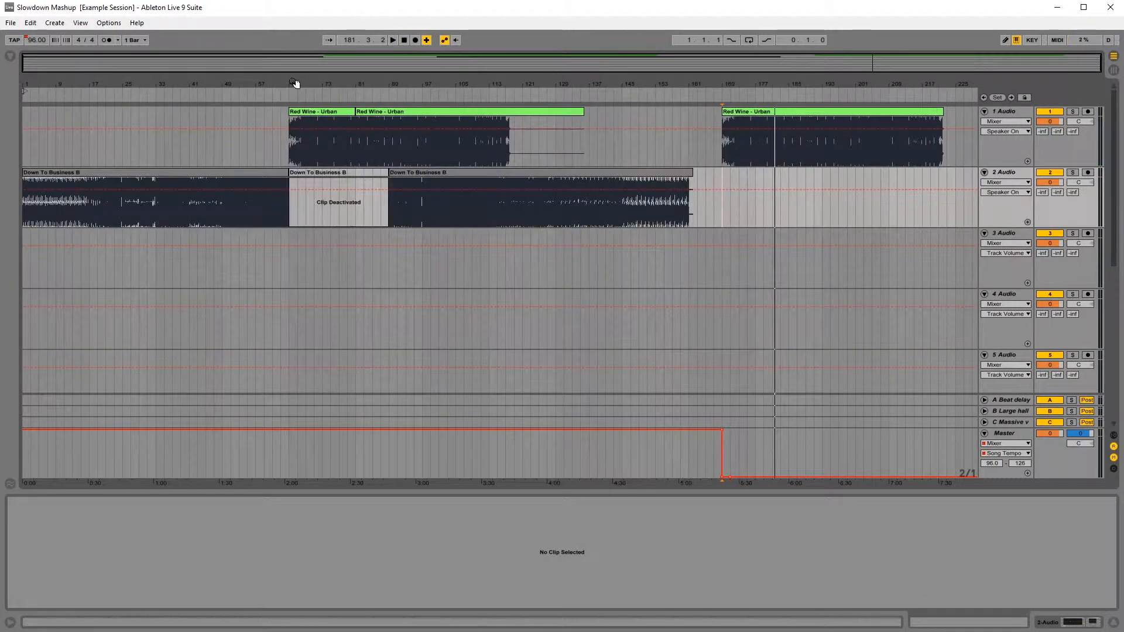
{"action": "mouse_move", "coordinate": [296, 86]}
{"action": "left_mouse_down"}
{"action": "mouse_move", "coordinate": [296, 140]}
{"action": "mouse_move", "coordinate": [254, 67]}
{"action": "mouse_move", "coordinate": [443, 84]}
{"action": "left_mouse_up"}
{"action": "left_click", "coordinate": [353, 258]}
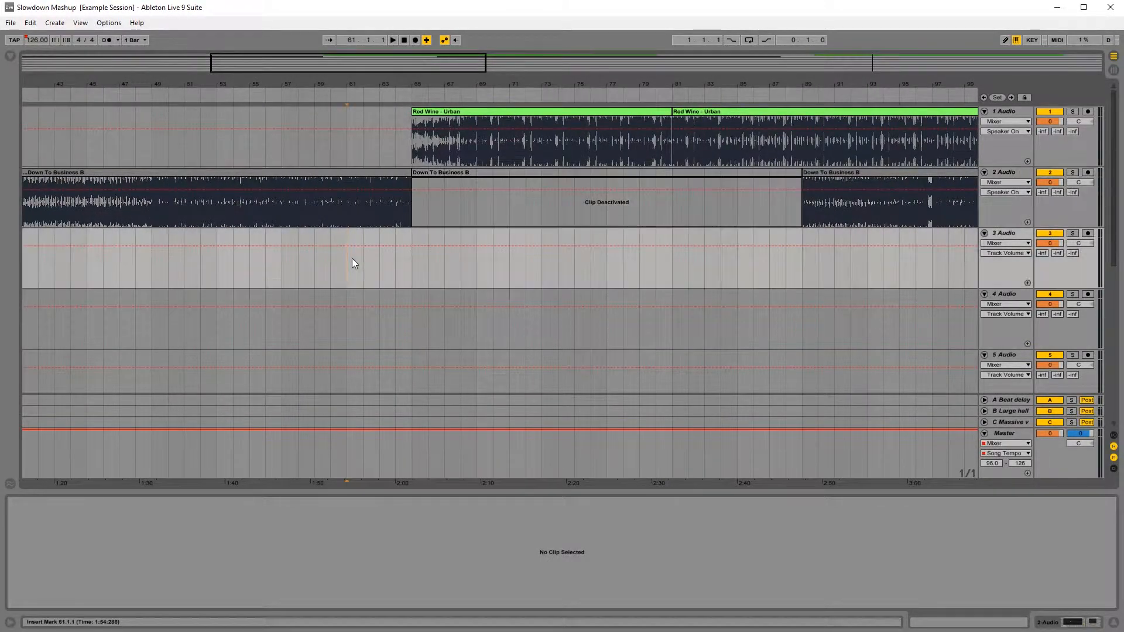
{"action": "key", "text": "space"}
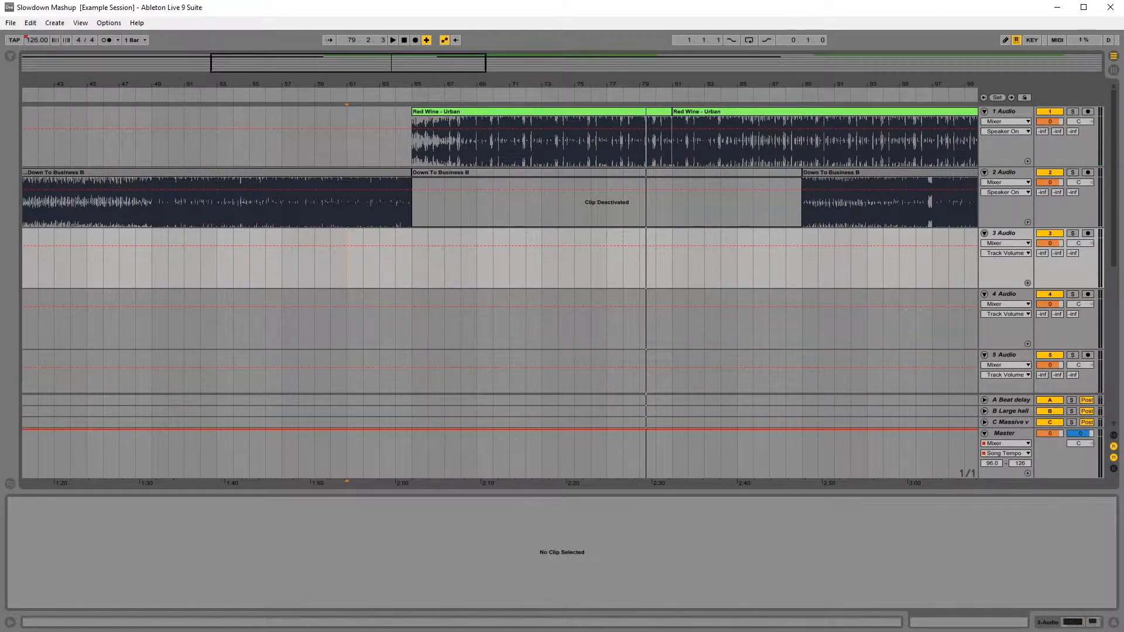
Step: Draw a drop to 96 BPM in the master Song Tempo automation from bar 65 to bar 81
{"action": "left_click", "coordinate": [409, 150]}
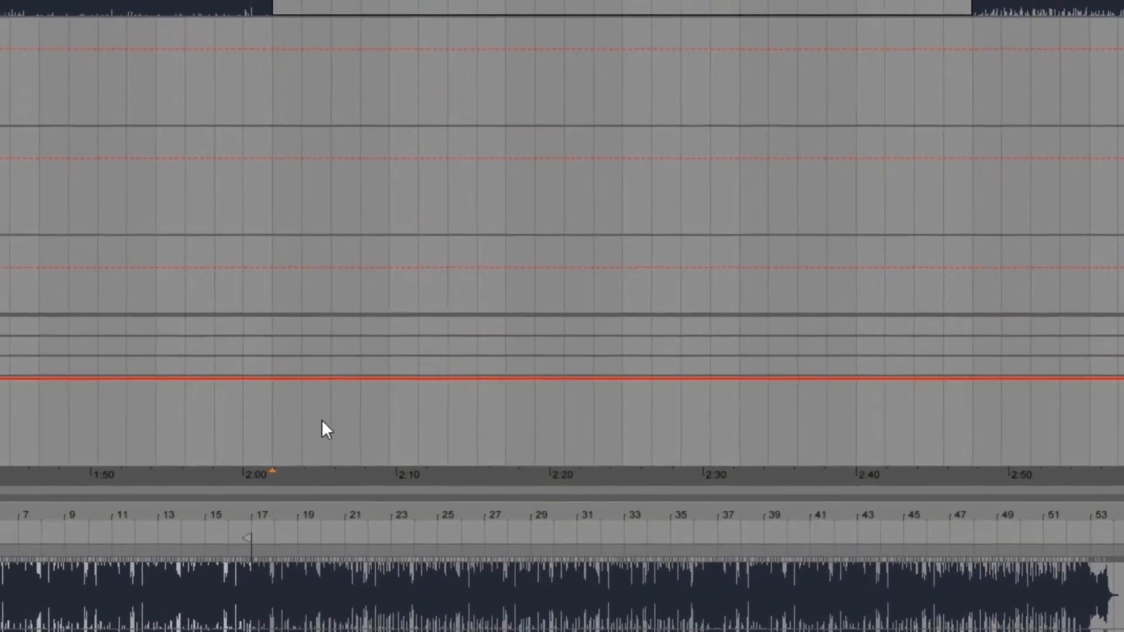
{"action": "left_click", "coordinate": [293, 460]}
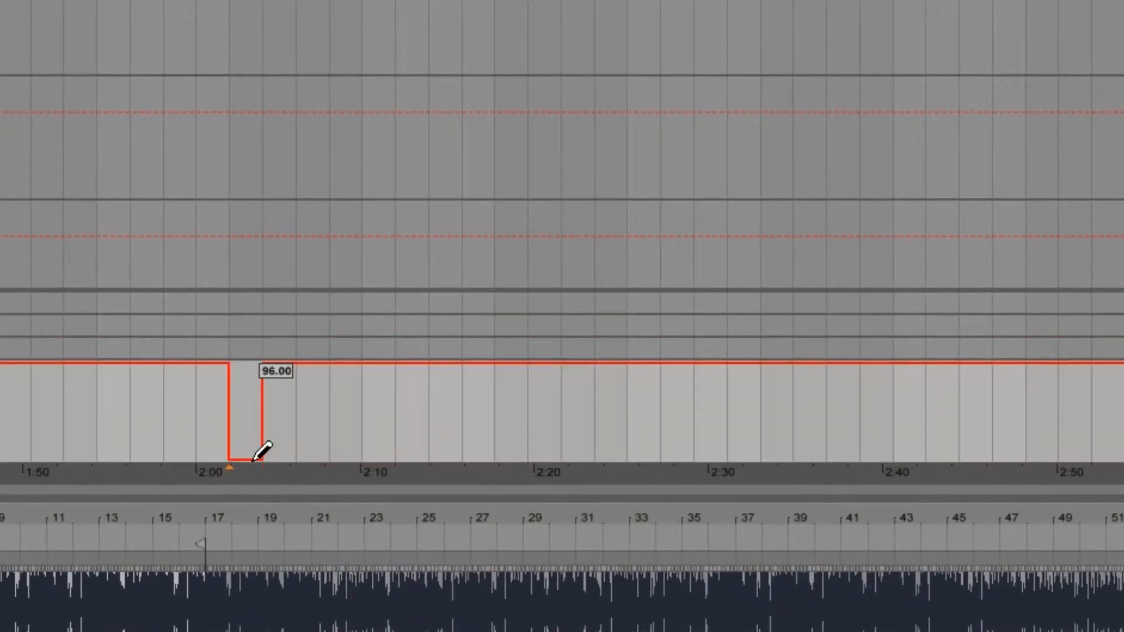
{"action": "mouse_move", "coordinate": [255, 460]}
{"action": "left_mouse_down"}
{"action": "mouse_move", "coordinate": [489, 468]}
{"action": "mouse_move", "coordinate": [737, 503]}
{"action": "left_mouse_up"}
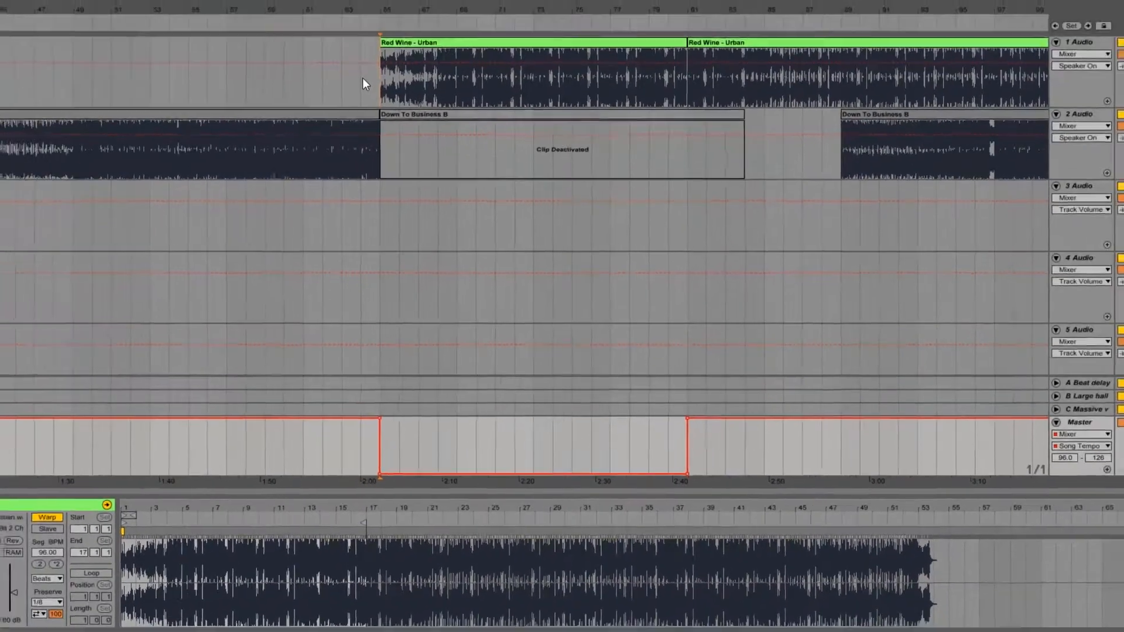
{"action": "left_click", "coordinate": [330, 19]}
{"action": "left_click", "coordinate": [308, 28]}
Step: Play the tempo drop from bar 61 to check the abrupt transition
{"action": "left_click", "coordinate": [351, 153]}
{"action": "key", "text": "space"}
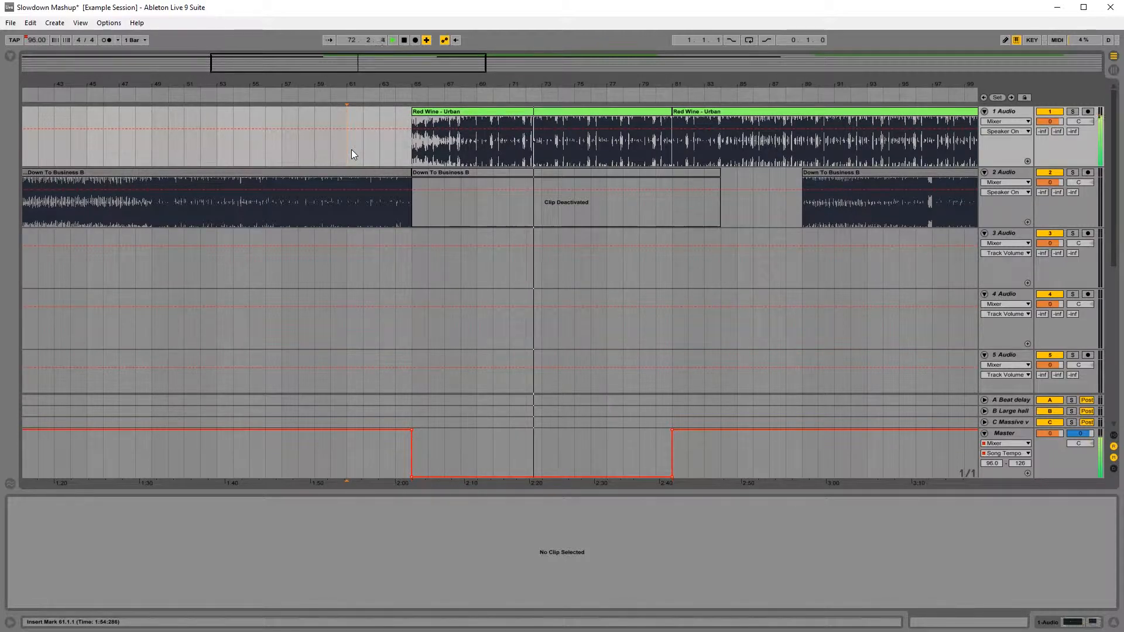
{"action": "key", "text": "space"}
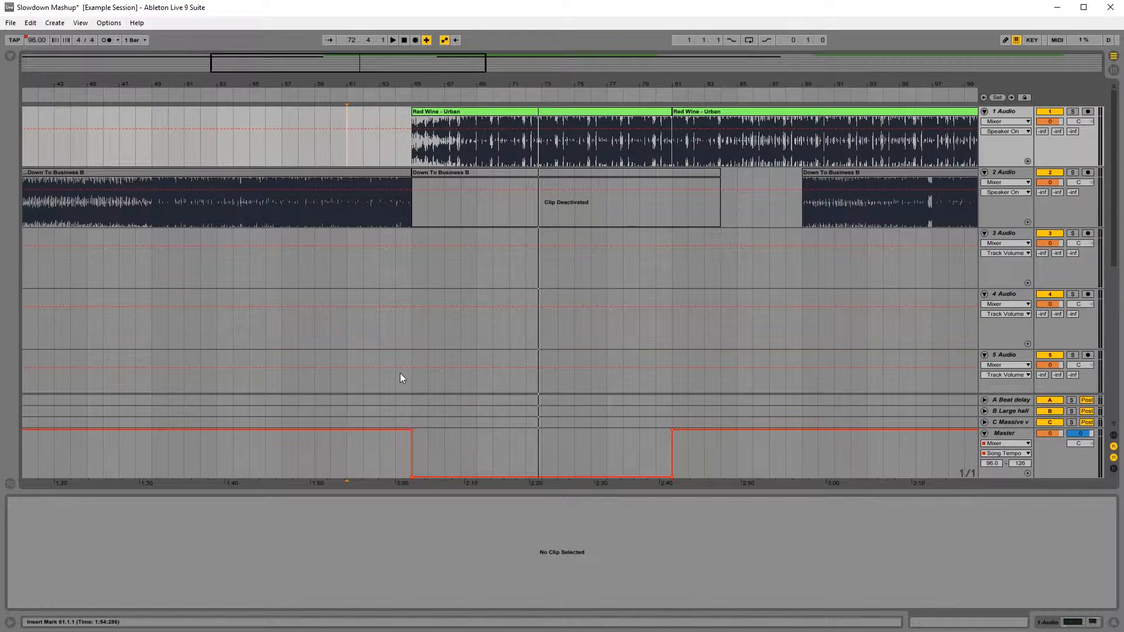
Step: Try starting both Red Wine clips two bars after the tempo drop, at bar 67, and play the transition from bar 63
{"action": "left_click_drag", "start_coordinate": [454, 112], "coordinate": [498, 113]}
{"action": "key", "text": "ctrl+z"}
{"action": "left_click", "coordinate": [683, 113], "text": "shift"}
{"action": "left_click", "coordinate": [380, 152]}
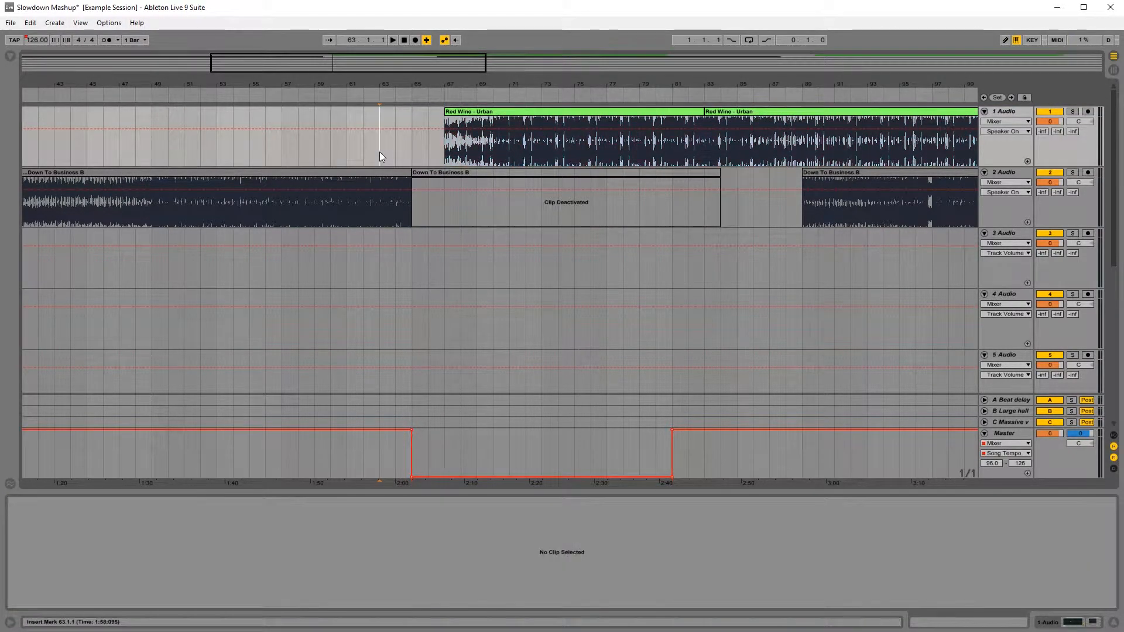
{"action": "key", "text": "space"}
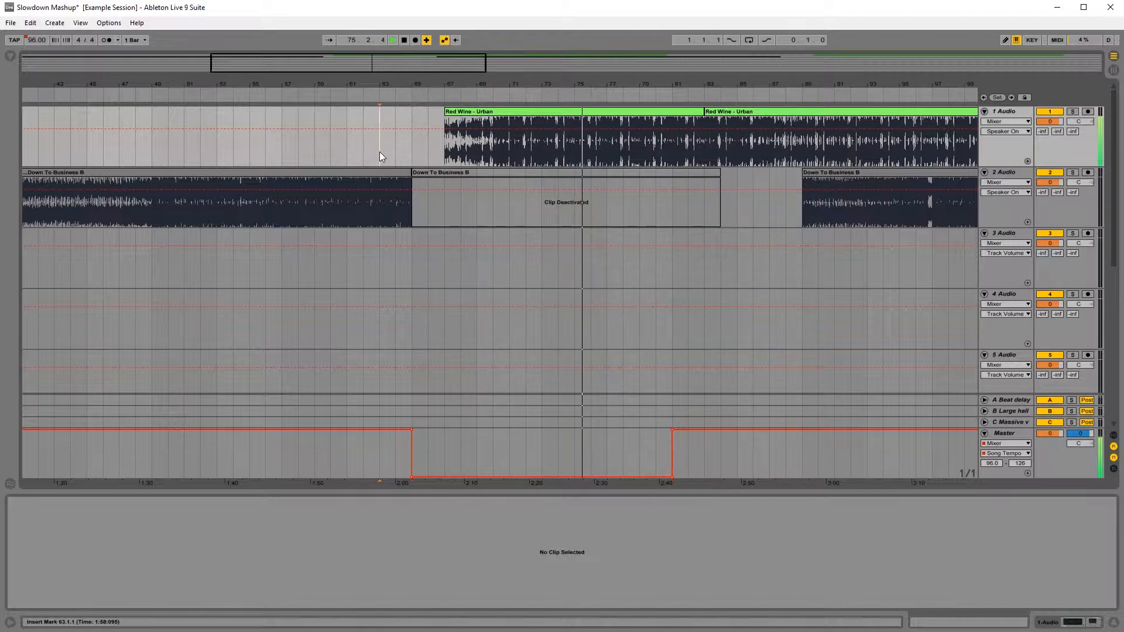
{"action": "key", "text": "space"}
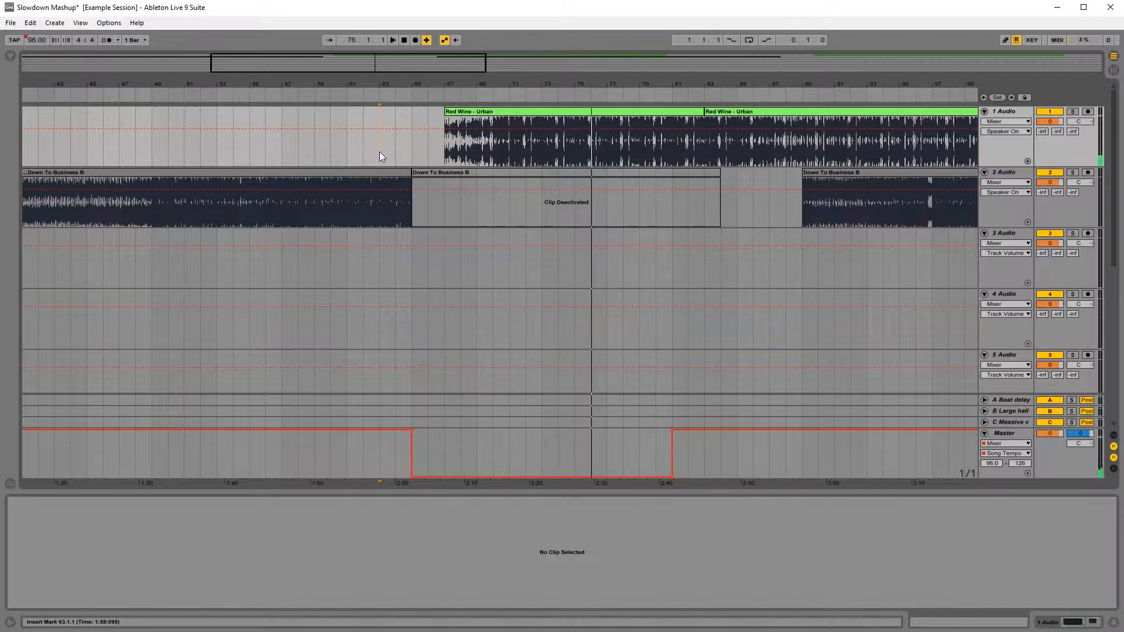
Step: Move both Red Wine clips back so they start at bar 65, in line with the tempo drop
{"action": "left_click", "coordinate": [486, 116]}
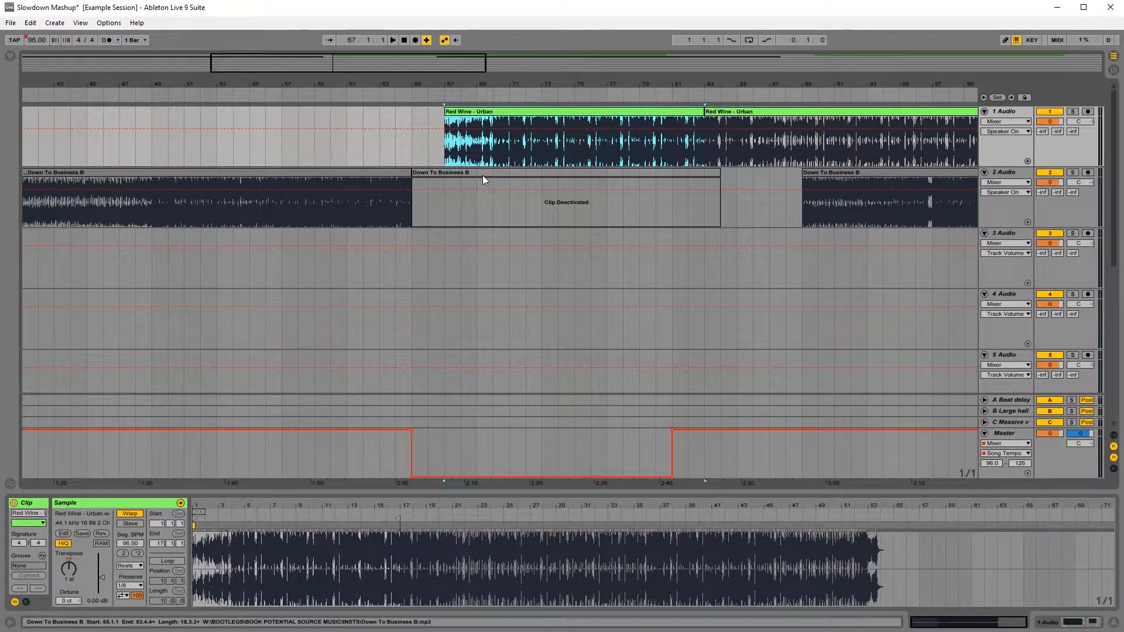
{"action": "left_click_drag", "start_coordinate": [483, 112], "coordinate": [450, 113]}
{"action": "left_click_drag", "start_coordinate": [726, 112], "coordinate": [697, 119]}
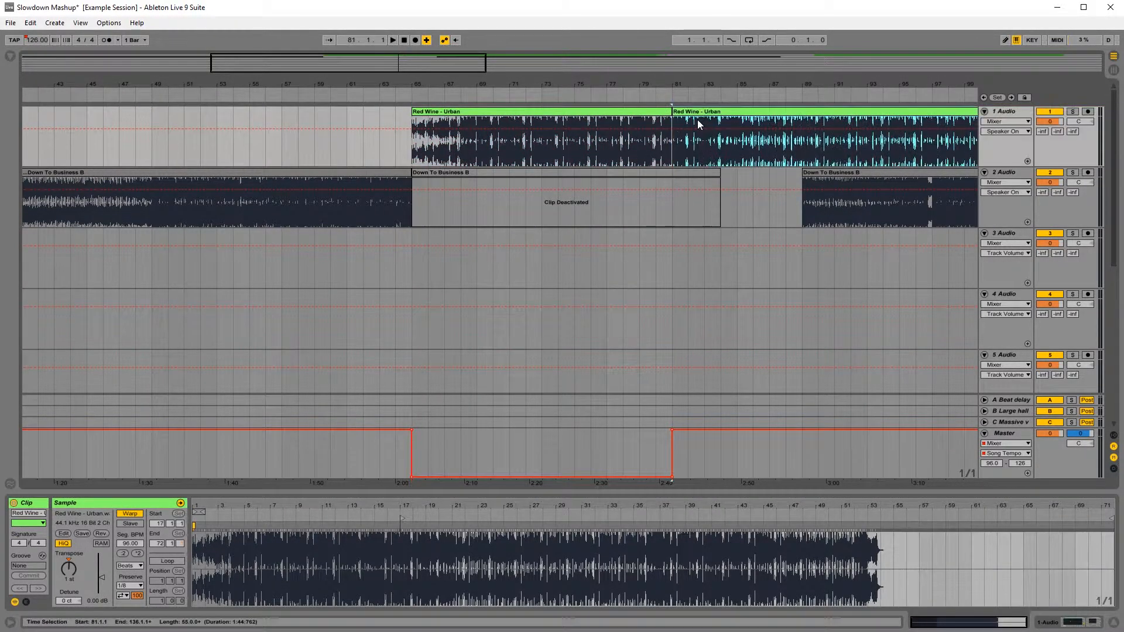
Step: Play the lead-in from bar 57, and move the empty third audio track above the Red Wine track
{"action": "left_click", "coordinate": [283, 149]}
{"action": "key", "text": "space"}
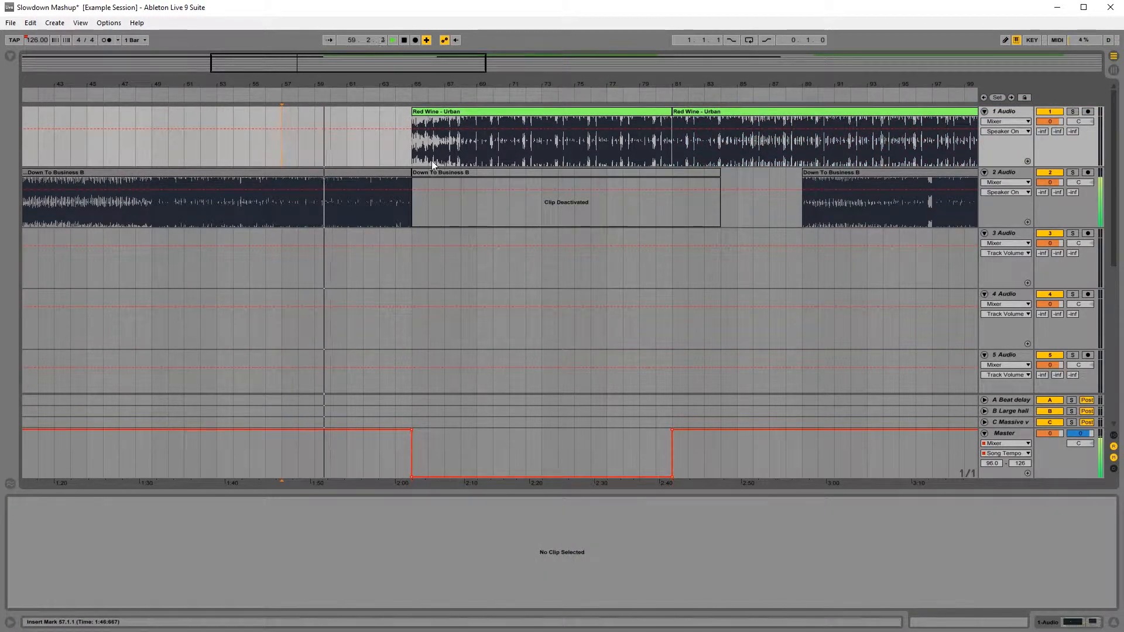
{"action": "key", "text": "space"}
{"action": "left_click_drag", "start_coordinate": [1005, 233], "coordinate": [1007, 112]}
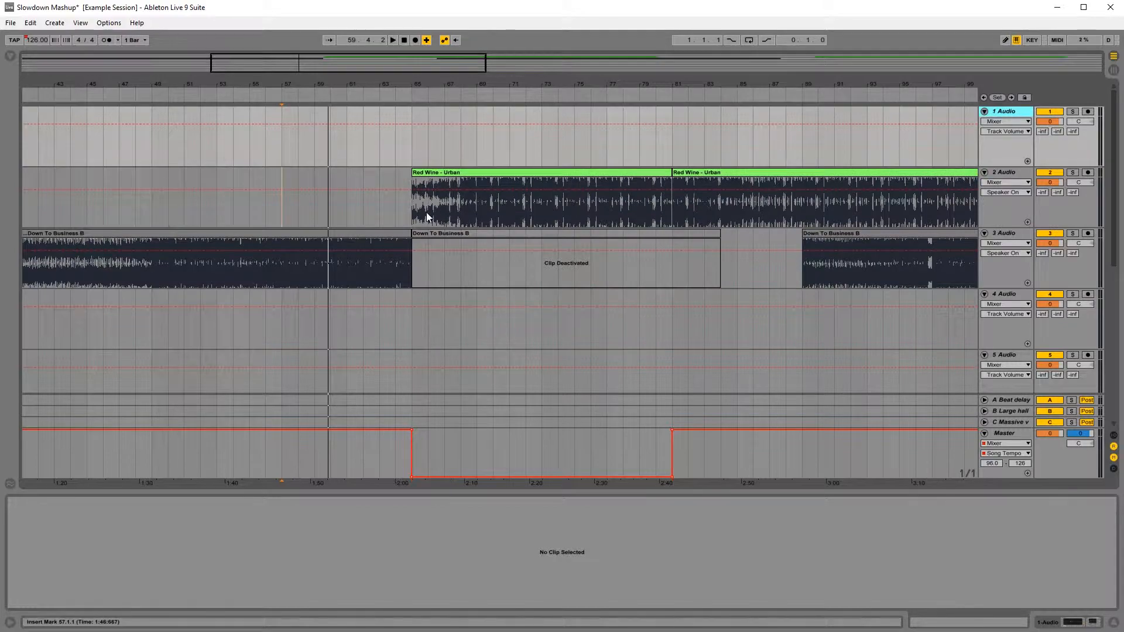
Step: Listen to the Red Wine track from bar 67 and to its ending from bar 117 to find a usable phrase
{"action": "left_click", "coordinate": [447, 220]}
{"action": "key", "text": "space"}
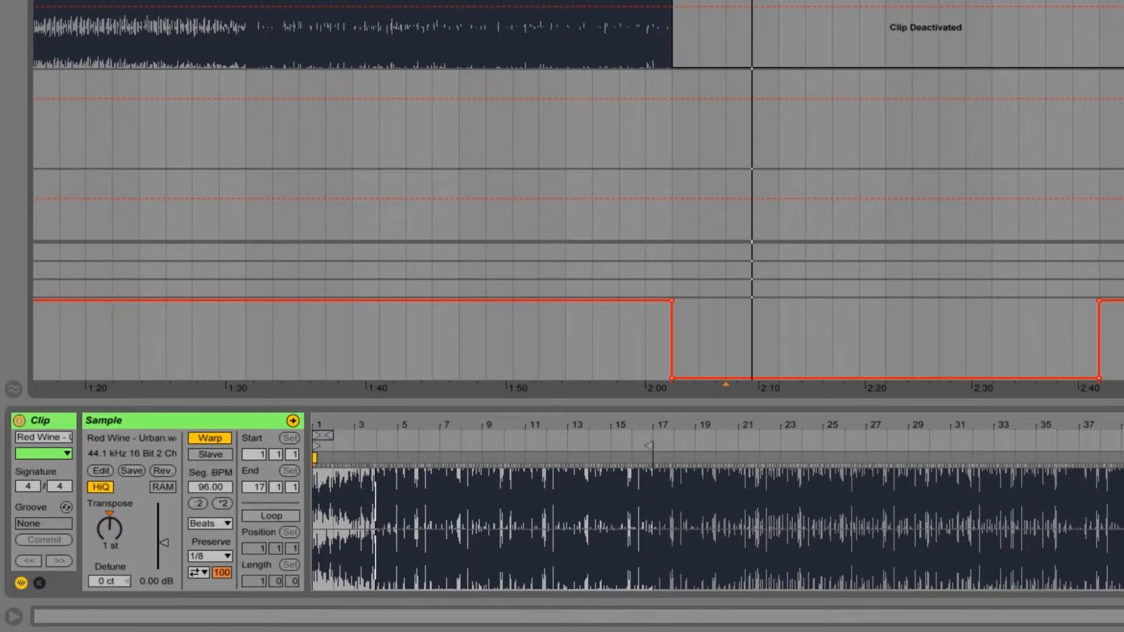
{"action": "scroll", "coordinate": [579, 190], "scroll_direction": "down", "scroll_amount": 5}
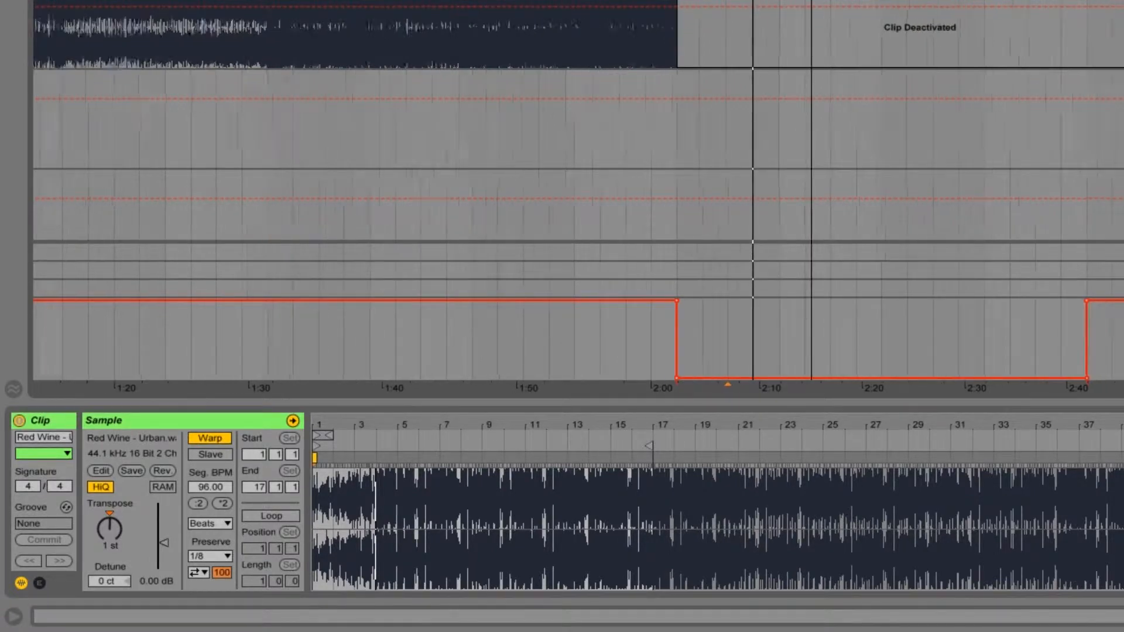
{"action": "scroll", "coordinate": [577, 211], "scroll_direction": "up", "scroll_amount": 5}
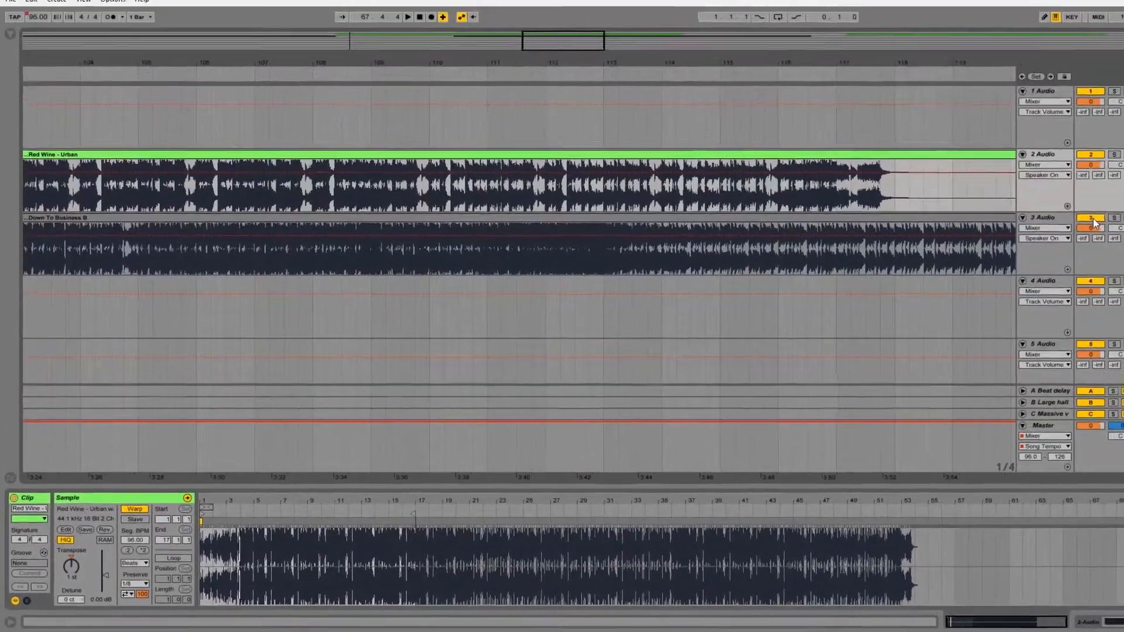
{"action": "left_click", "coordinate": [1094, 219]}
{"action": "left_click", "coordinate": [805, 213]}
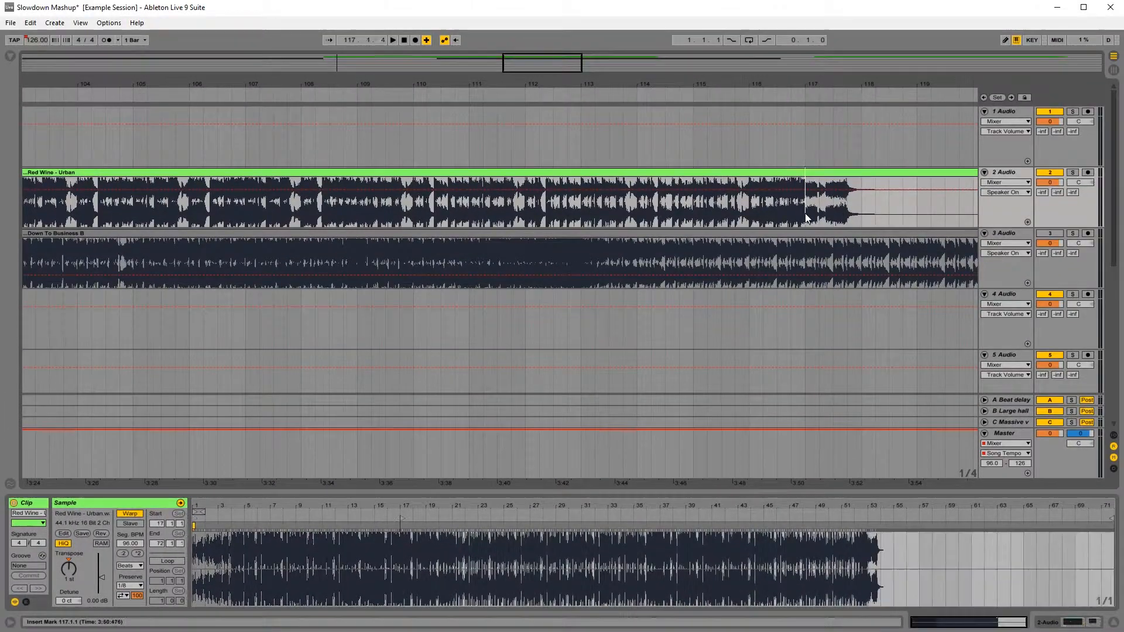
{"action": "key", "text": "space"}
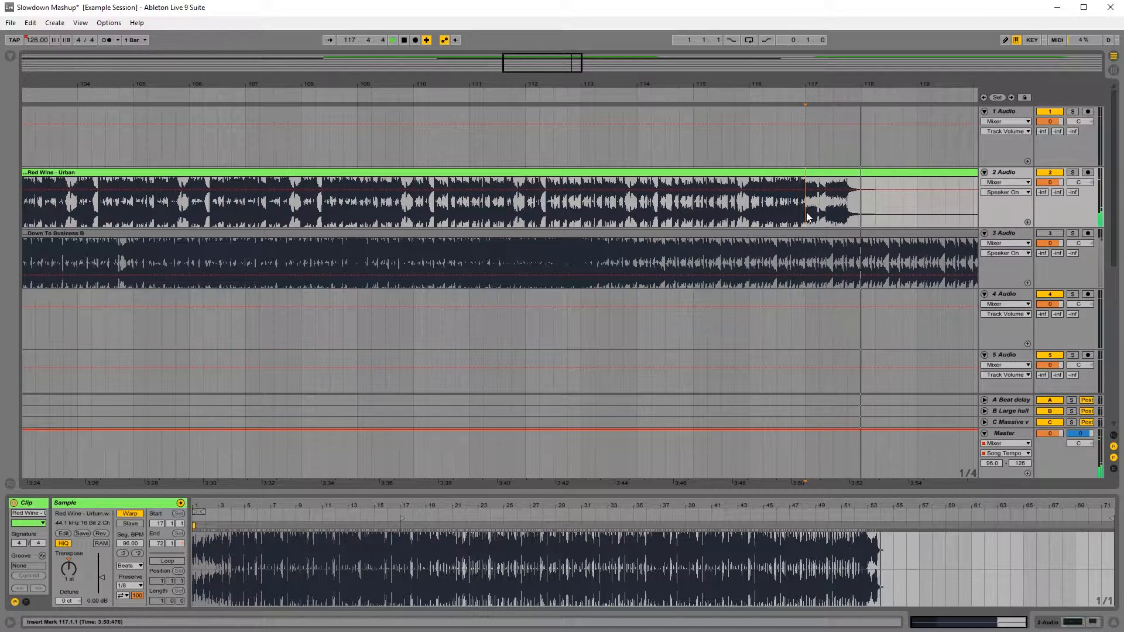
{"action": "key", "text": "space"}
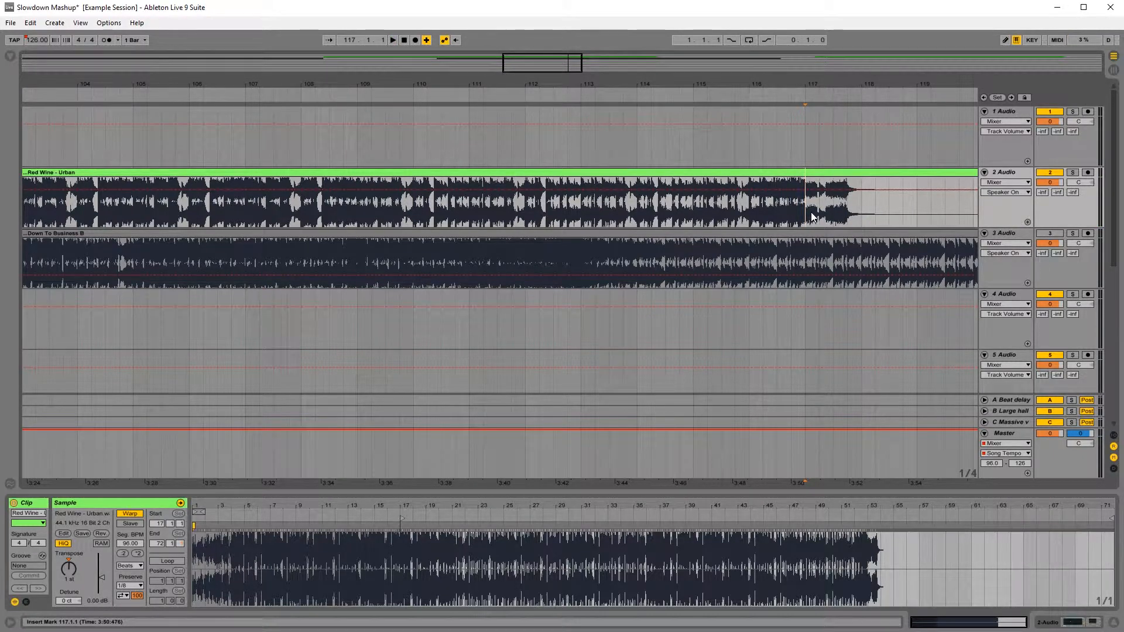
Step: Split the Red Wine clip at bars 118 and 117 to isolate its one-bar ending, and copy that slice
{"action": "left_click", "coordinate": [860, 210]}
{"action": "key", "text": "ctrl+e"}
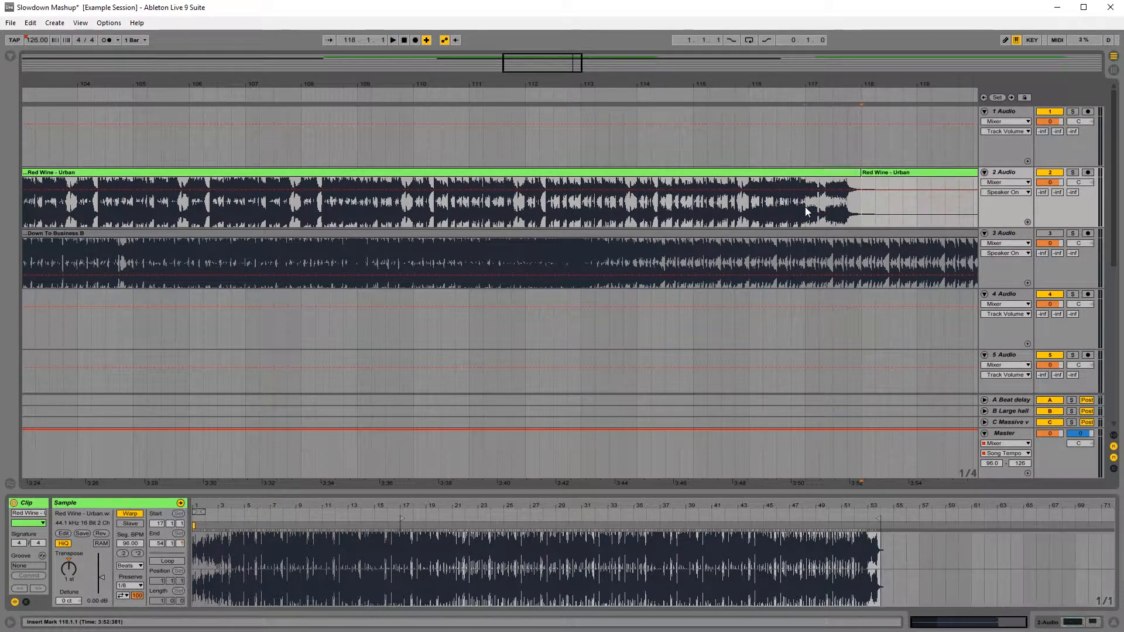
{"action": "left_click", "coordinate": [805, 206]}
{"action": "key", "text": "ctrl+e"}
{"action": "left_click", "coordinate": [826, 173]}
Step: Paste the one-bar Red Wine slice on the empty top track at bar 57 and duplicate it up to bar 65
{"action": "left_click_drag", "start_coordinate": [533, 82], "coordinate": [533, 56]}
{"action": "left_click_drag", "start_coordinate": [280, 88], "coordinate": [556, 84]}
{"action": "left_click", "coordinate": [274, 208]}
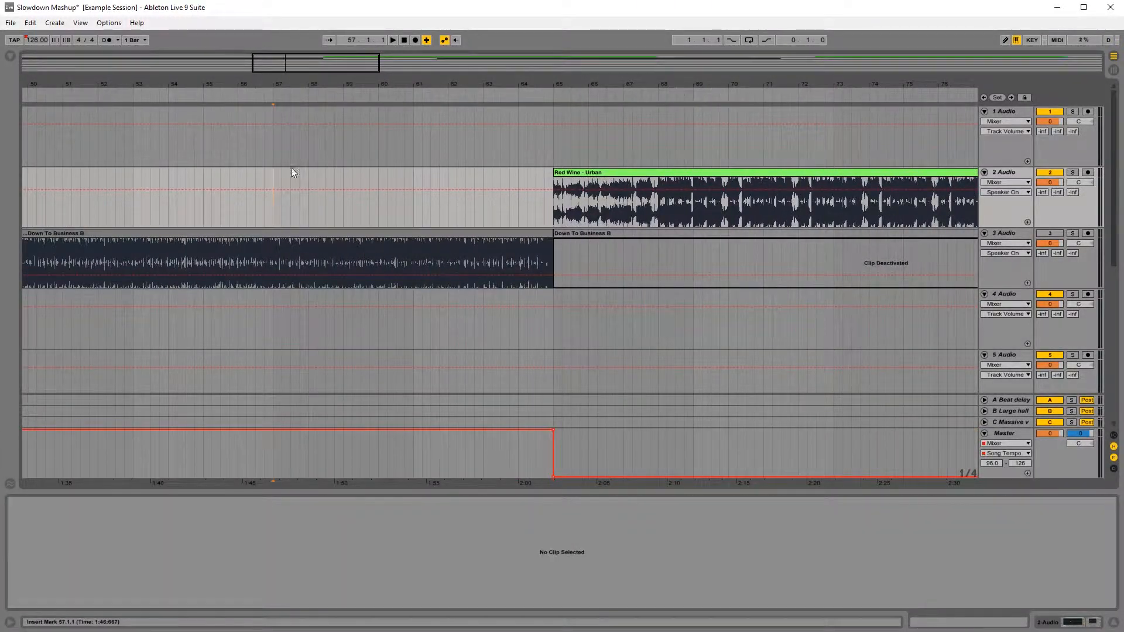
{"action": "left_click", "coordinate": [274, 150]}
{"action": "key", "text": "ctrl+v"}
{"action": "key", "text": "ctrl+d"}
{"action": "key", "text": "ctrl+d"}
{"action": "key", "text": "ctrl+d"}
{"action": "key", "text": "ctrl+d"}
{"action": "key", "text": "ctrl+d"}
{"action": "key", "text": "ctrl+d"}
{"action": "key", "text": "ctrl+d"}
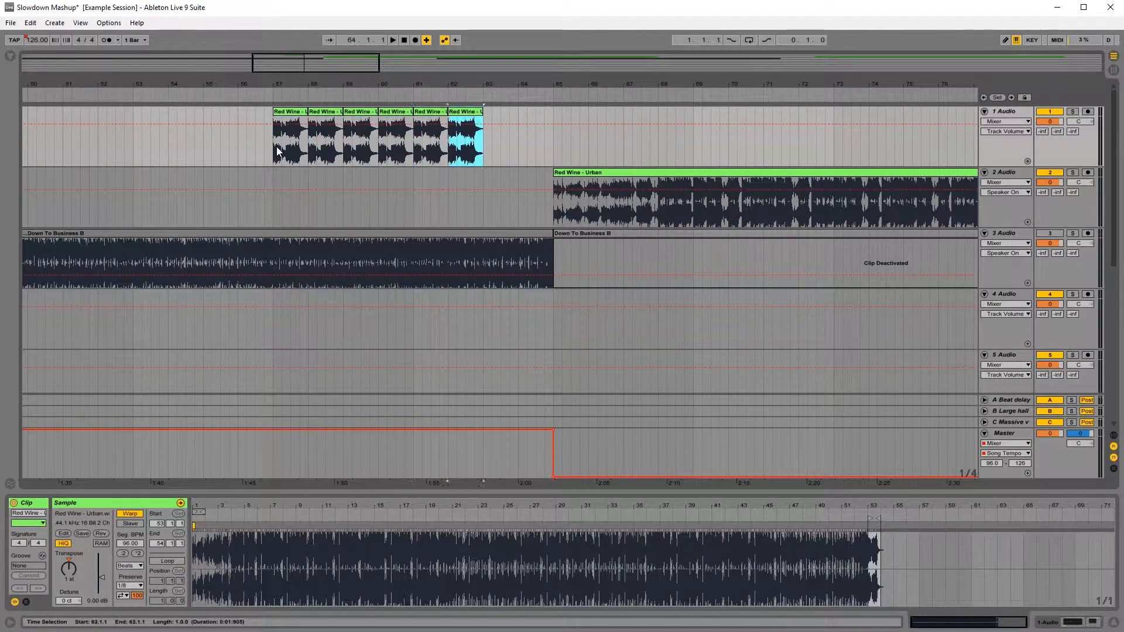
Step: Reactivate the Down To Business track and play the repeated slices over it from bar 56
{"action": "left_click", "coordinate": [239, 150]}
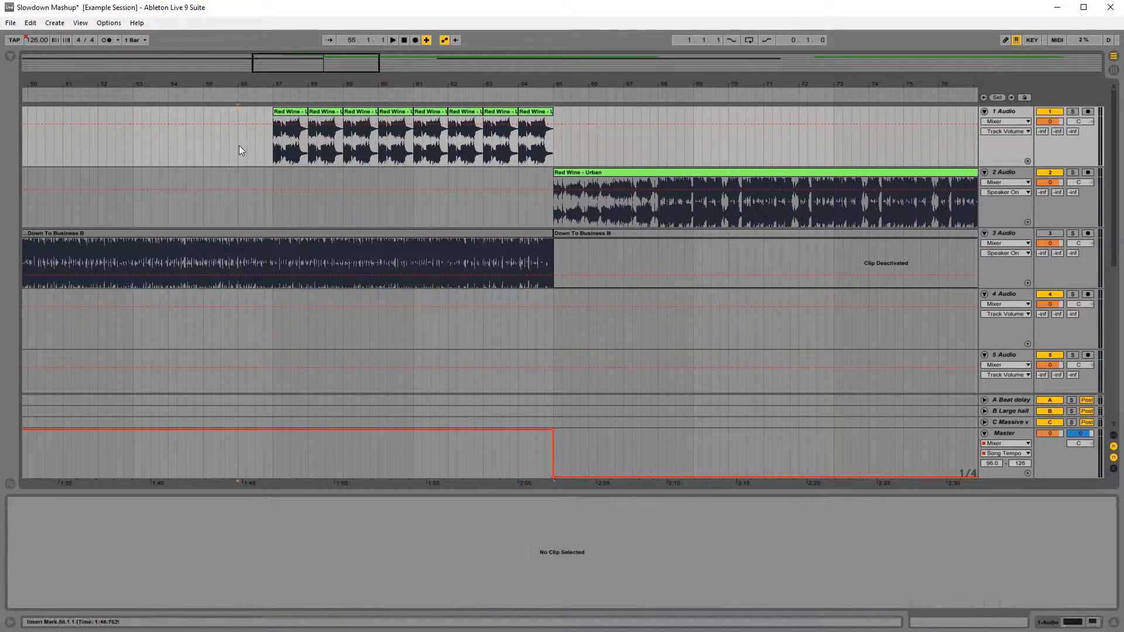
{"action": "left_click", "coordinate": [1048, 234]}
{"action": "key", "text": "space"}
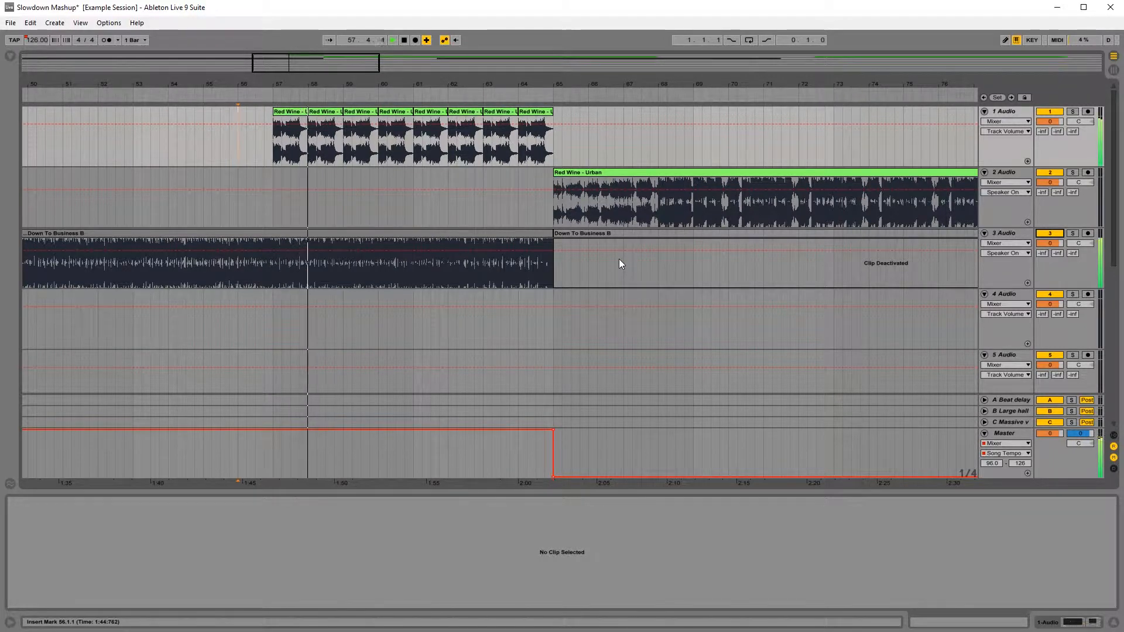
{"action": "key", "text": "space"}
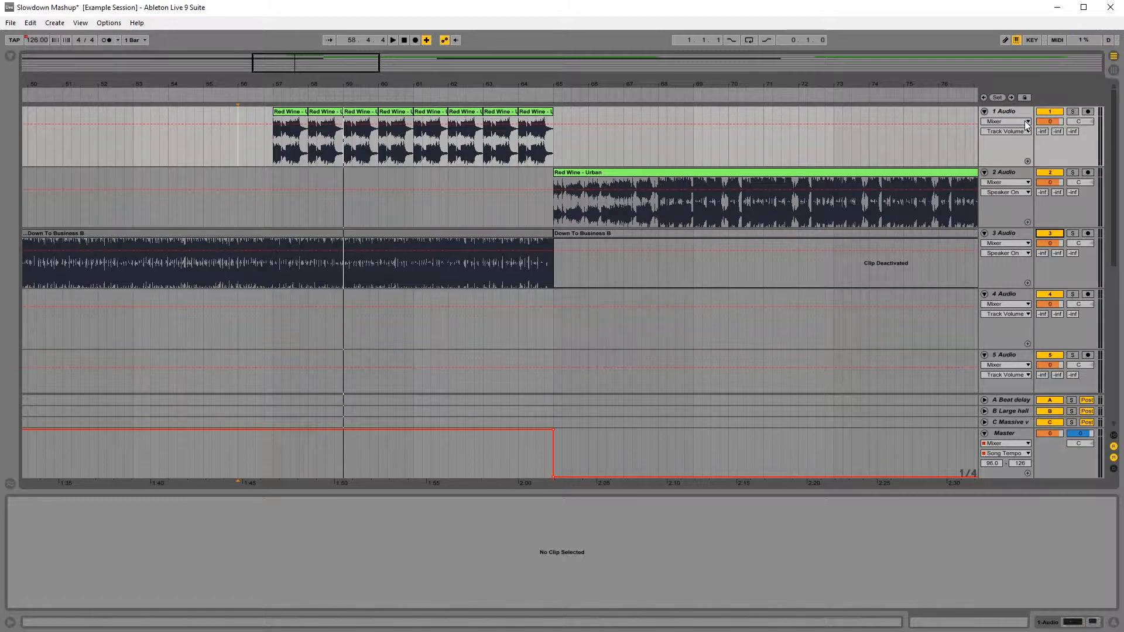
Step: In the first copied bar, isolate the eighth-note slice at 57.3, duplicate it twice as a stutter, and play it
{"action": "scroll", "coordinate": [291, 156], "scroll_direction": "up", "scroll_amount": 4}
{"action": "left_click", "coordinate": [296, 157]}
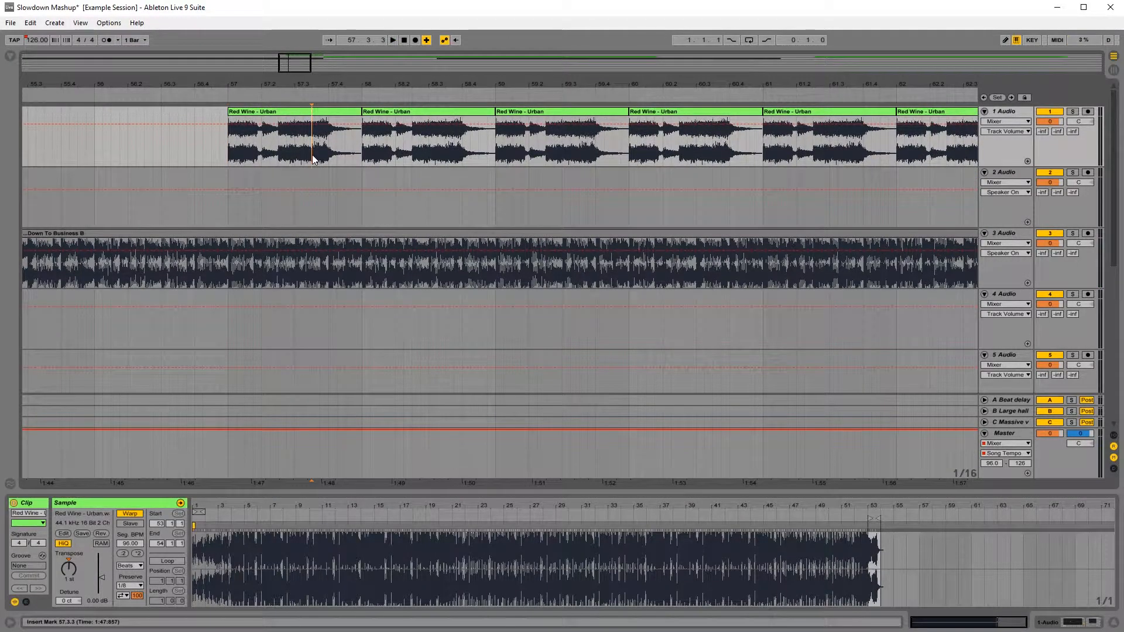
{"action": "key", "text": "ctrl+e"}
{"action": "left_click_drag", "start_coordinate": [313, 111], "coordinate": [345, 111]}
{"action": "left_click", "coordinate": [303, 111]}
{"action": "key", "text": "ctrl+d"}
{"action": "key", "text": "ctrl+d"}
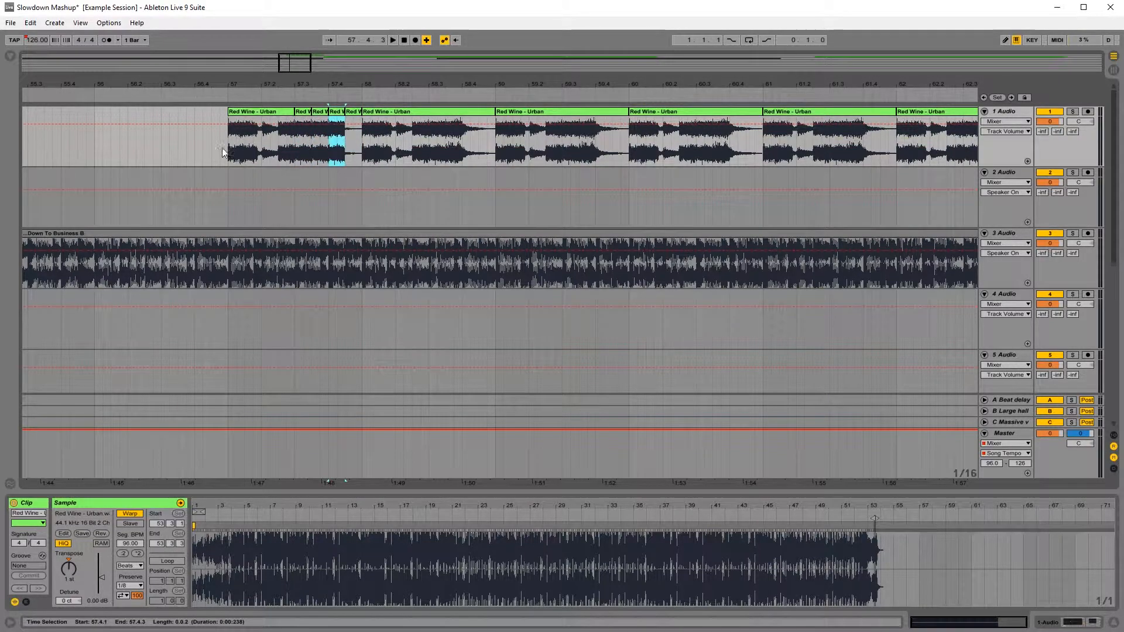
{"action": "left_click", "coordinate": [224, 144]}
{"action": "key", "text": "space"}
Step: Replace the last stutter repeat at 57.4.1 with the quiet tail and play the edited bar from just before bar 57
{"action": "key", "text": "space"}
{"action": "scroll", "coordinate": [227, 142], "scroll_direction": "down", "scroll_amount": 2}
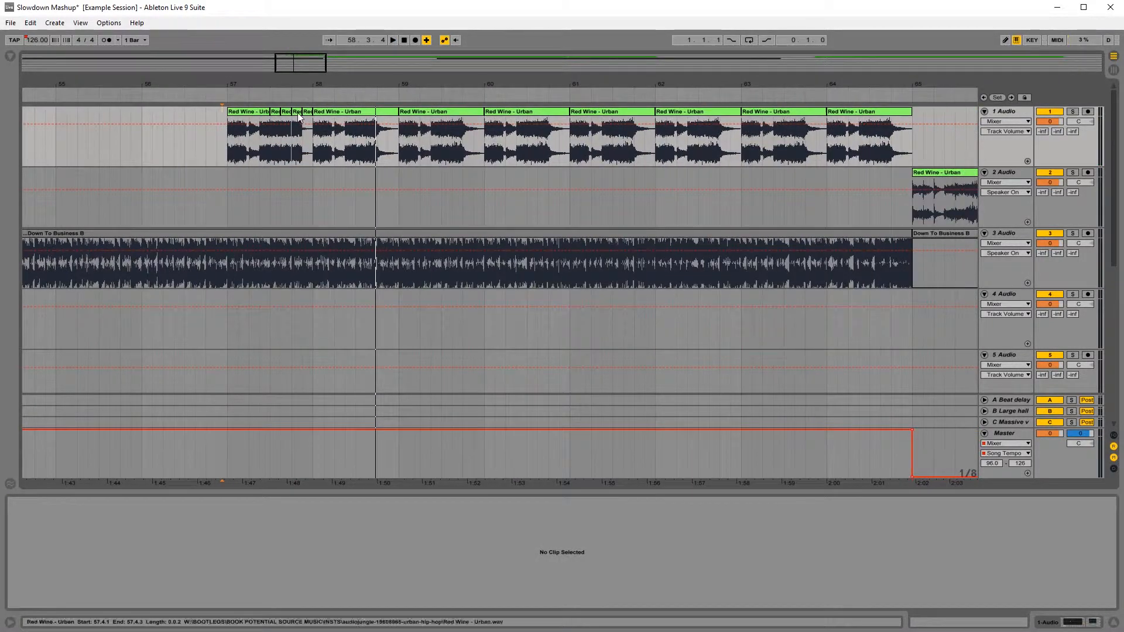
{"action": "left_click", "coordinate": [296, 111]}
{"action": "key", "text": "Delete"}
{"action": "left_click", "coordinate": [306, 112]}
{"action": "key", "text": "ctrl+z"}
{"action": "left_click", "coordinate": [216, 128]}
{"action": "key", "text": "space"}
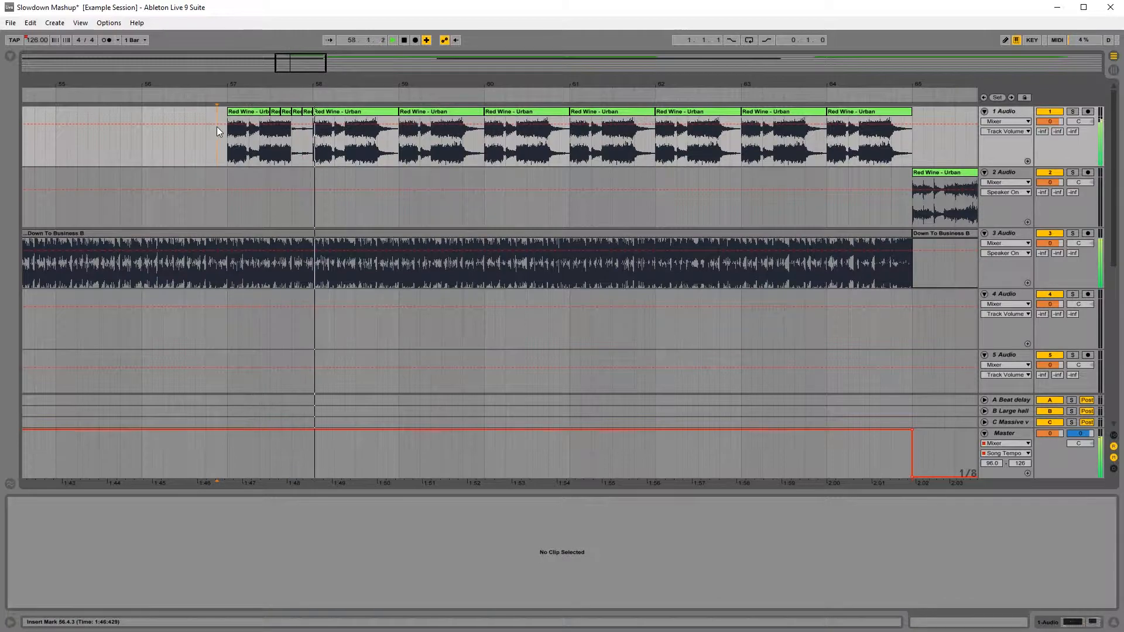
{"action": "key", "text": "space"}
Step: Delete the unedited one-bar Red Wine clips at bars 59, 61 and 63 on the top track
{"action": "left_click", "coordinate": [443, 111]}
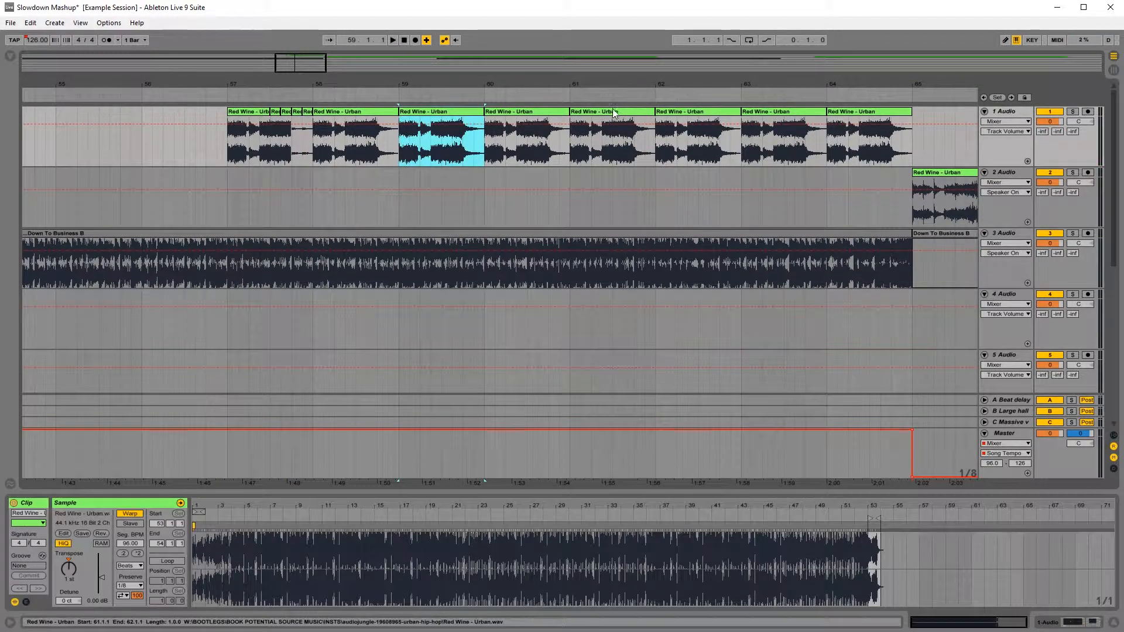
{"action": "key", "text": "Delete"}
{"action": "left_click", "coordinate": [614, 112]}
{"action": "key", "text": "Delete"}
{"action": "left_click", "coordinate": [778, 111]}
{"action": "key", "text": "Delete"}
Step: Copy the edited stutter bar at bar 57 and paste it into the gaps at bars 59, 61 and 63
{"action": "scroll", "coordinate": [293, 142], "scroll_direction": "up", "scroll_amount": 5}
{"action": "scroll", "coordinate": [240, 142], "scroll_direction": "down", "scroll_amount": 4}
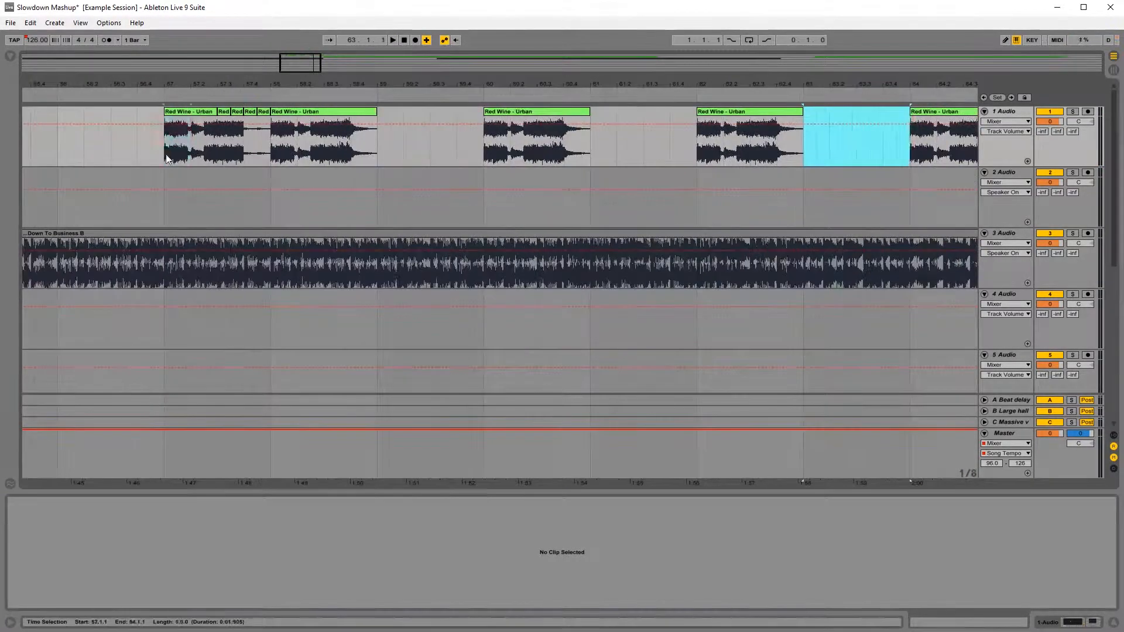
{"action": "left_click_drag", "start_coordinate": [270, 142], "coordinate": [164, 142]}
{"action": "left_click", "coordinate": [382, 158]}
{"action": "key", "text": "ctrl+v"}
{"action": "left_click", "coordinate": [593, 156]}
{"action": "key", "text": "ctrl+v"}
{"action": "left_click", "coordinate": [807, 156]}
{"action": "key", "text": "ctrl+v"}
{"action": "left_click_drag", "start_coordinate": [746, 84], "coordinate": [595, 49]}
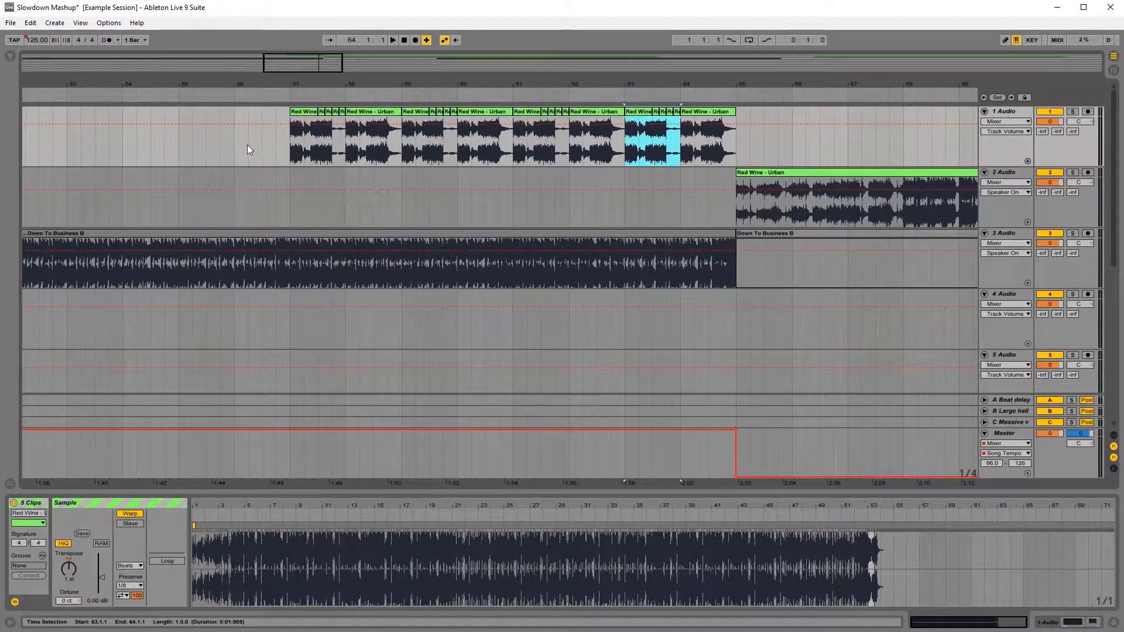
Step: Automate EQ Eight's 1 Gain A in its own lane on track 1, dipping just before bar 57 and ramping back up by bar 65
{"action": "left_click", "coordinate": [237, 144]}
{"action": "left_click", "coordinate": [1010, 129]}
{"action": "left_click", "coordinate": [1005, 121]}
{"action": "left_click", "coordinate": [1003, 150]}
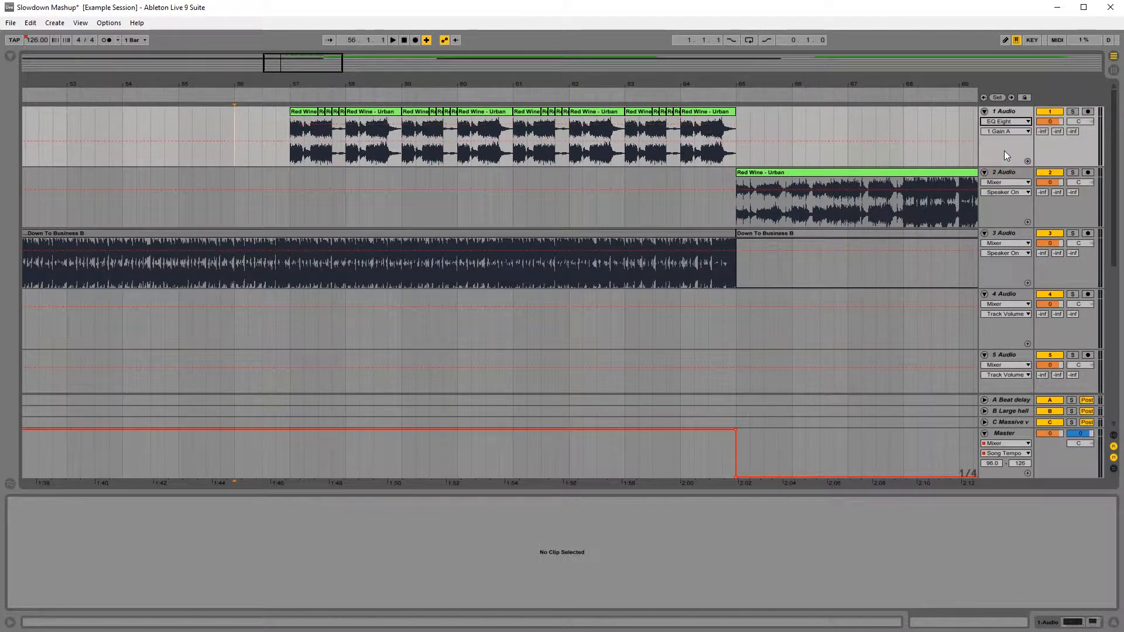
{"action": "left_click", "coordinate": [1029, 130]}
{"action": "left_click", "coordinate": [1028, 130]}
{"action": "left_click", "coordinate": [1028, 161]}
{"action": "key", "text": "b"}
{"action": "left_click_drag", "start_coordinate": [283, 188], "coordinate": [301, 183]}
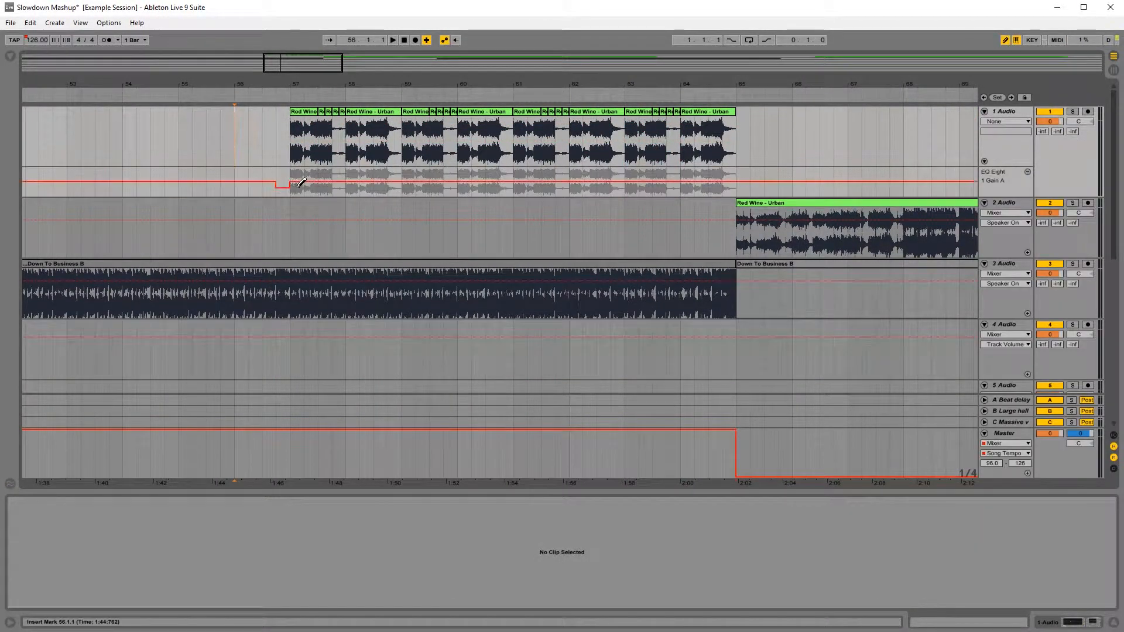
Step: Automate Auto Filter's Device On on track 1 so the filter is on from 56.4 until just after bar 65
{"action": "left_click", "coordinate": [1006, 121]}
{"action": "left_click", "coordinate": [1006, 160]}
{"action": "left_click", "coordinate": [1007, 131]}
{"action": "left_click", "coordinate": [1006, 140]}
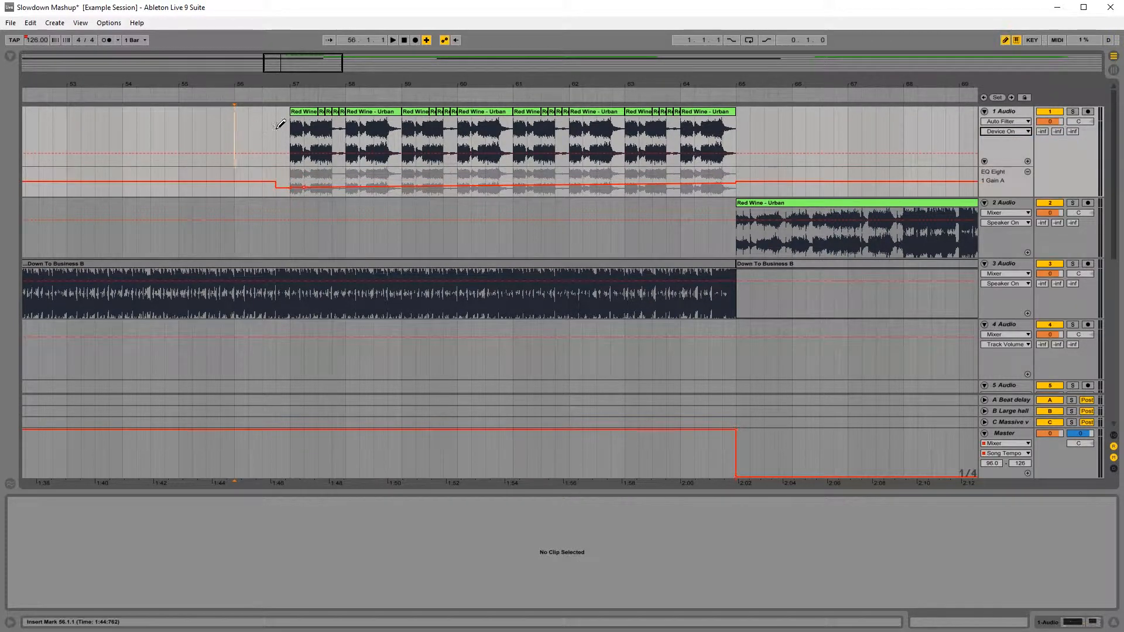
{"action": "left_click_drag", "start_coordinate": [275, 129], "coordinate": [601, 125]}
Step: Switch track 1's Auto Filter to low-pass and show its Frequency automation
{"action": "left_click", "coordinate": [1007, 134]}
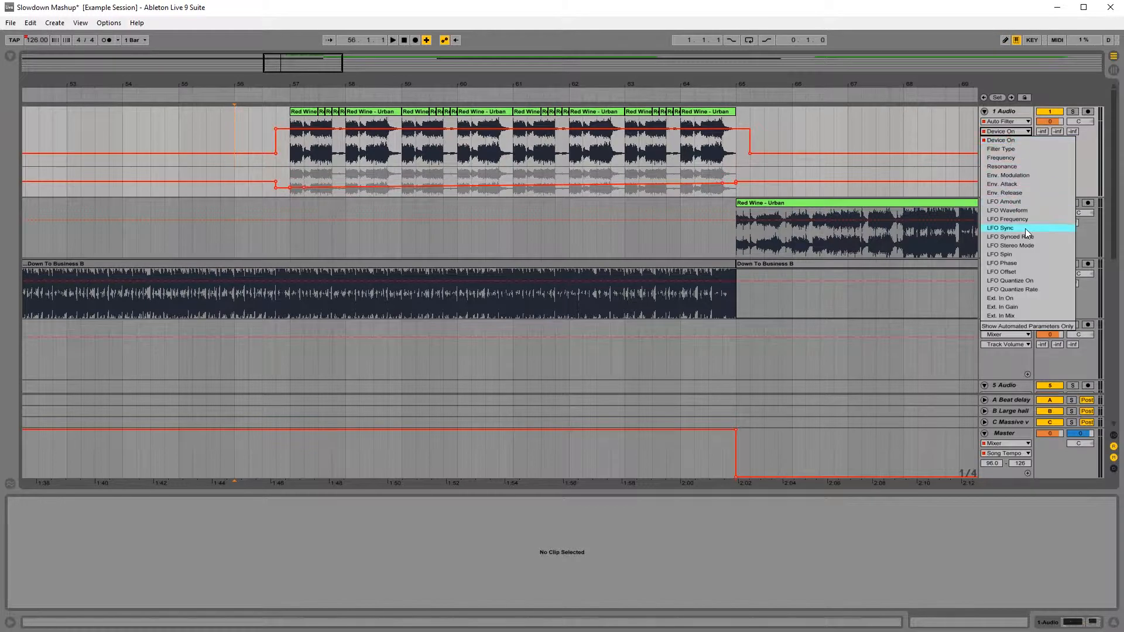
{"action": "left_click", "coordinate": [1017, 156]}
{"action": "left_click", "coordinate": [1058, 624]}
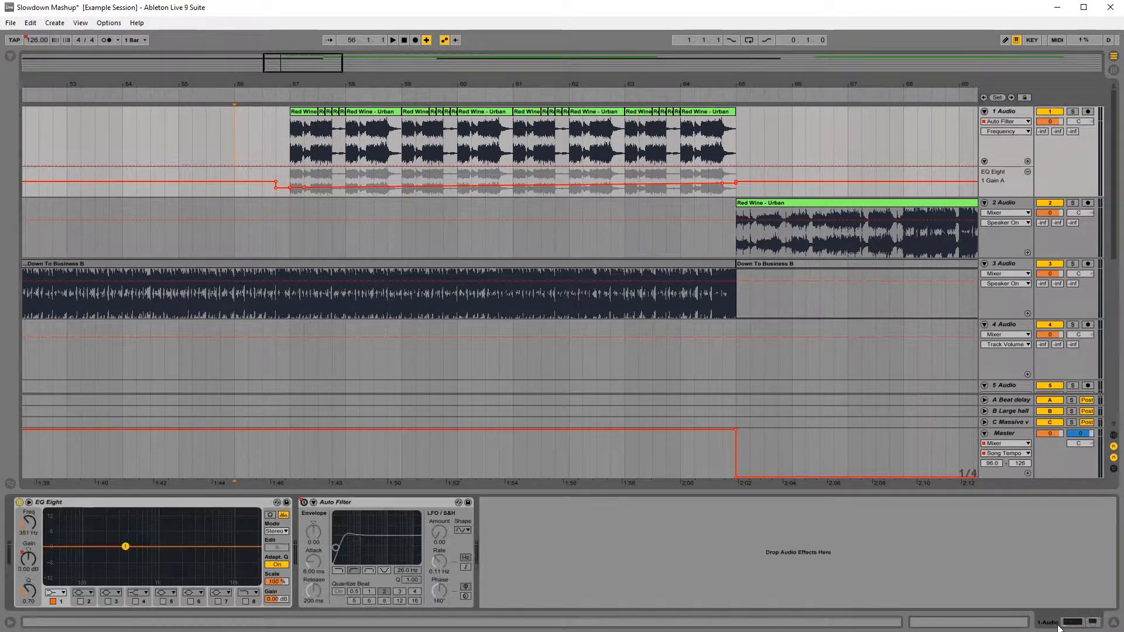
{"action": "left_click", "coordinate": [339, 571]}
{"action": "left_click", "coordinate": [1006, 132]}
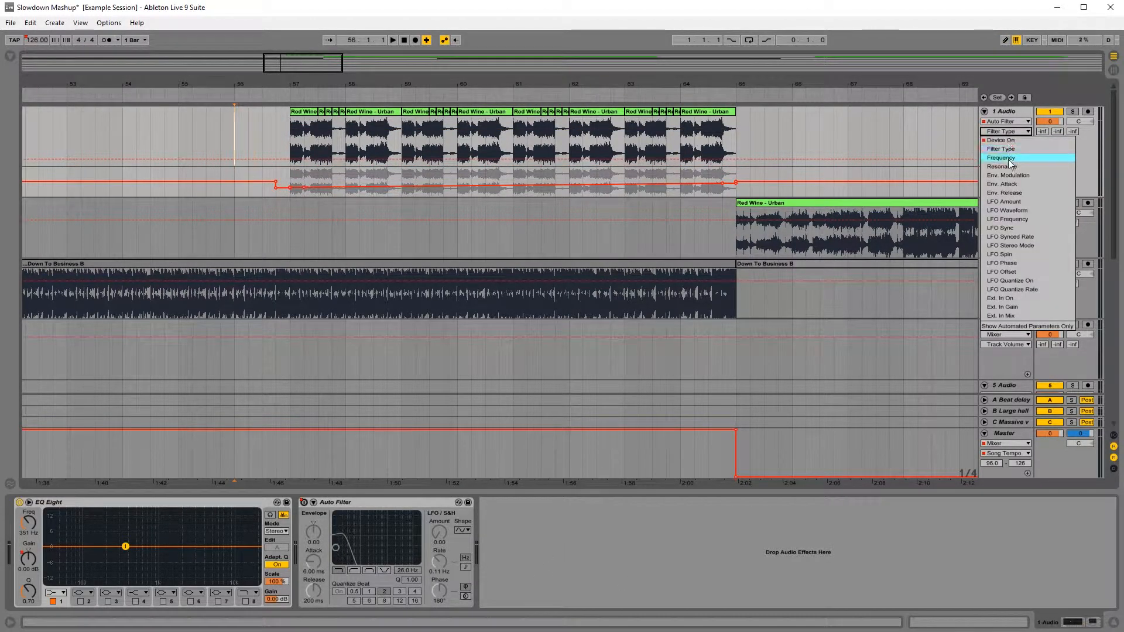
{"action": "left_click", "coordinate": [1016, 156]}
Step: Draw a rising Auto Filter Frequency ramp across the stutter bars from 56.4 to bar 65 and play it from 56.4.1
{"action": "key", "text": "b"}
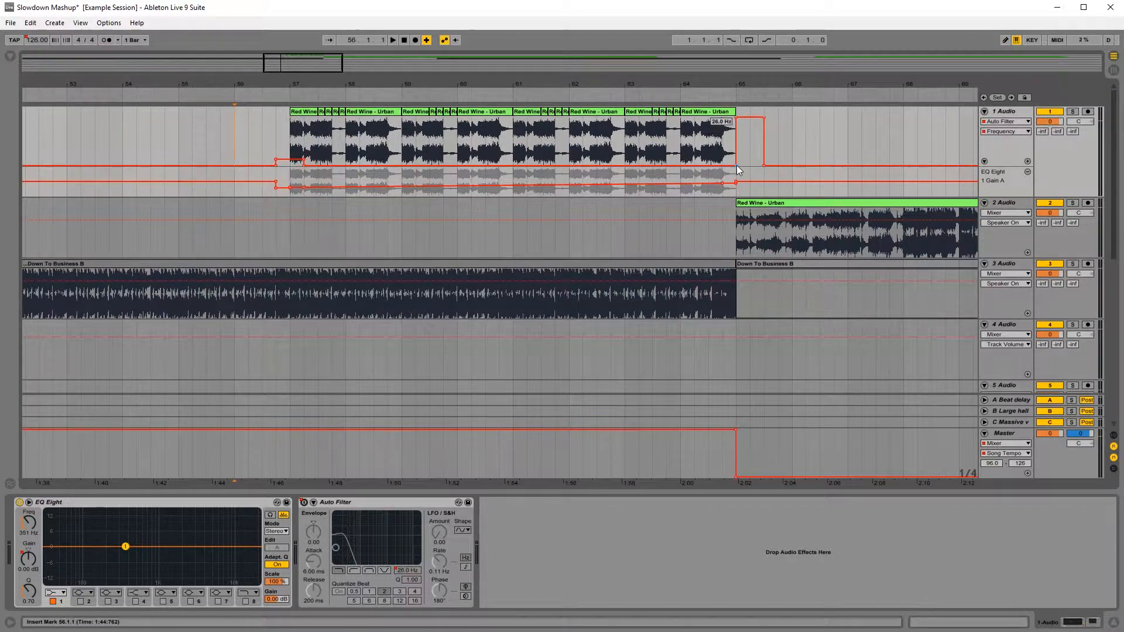
{"action": "left_click", "coordinate": [737, 166]}
{"action": "left_click", "coordinate": [278, 132]}
{"action": "key", "text": "space"}
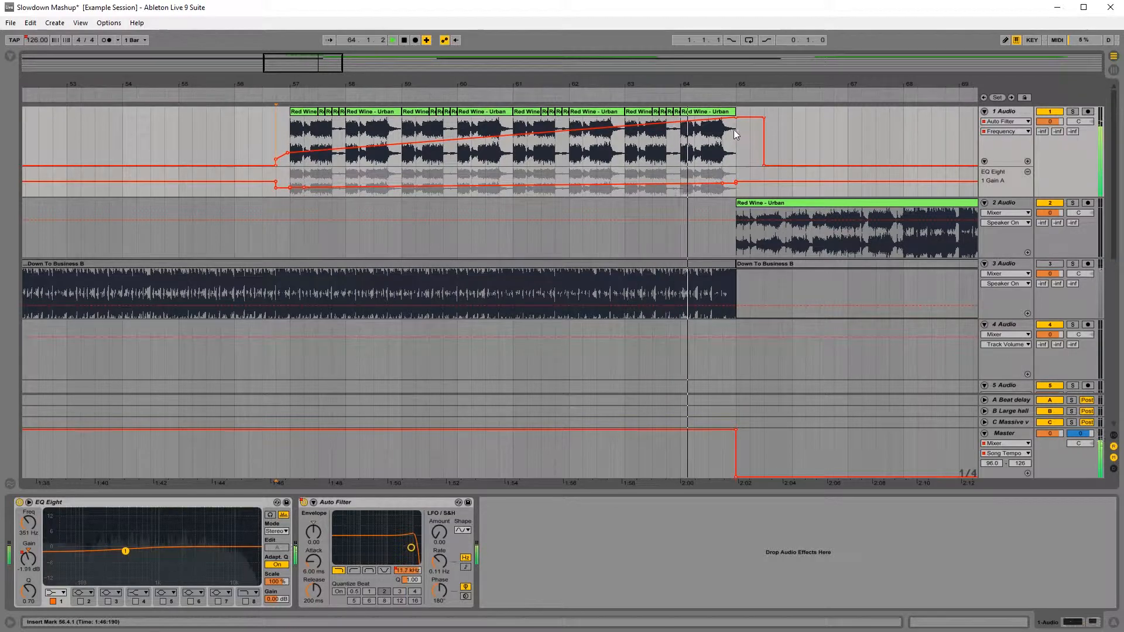
{"action": "key", "text": "space"}
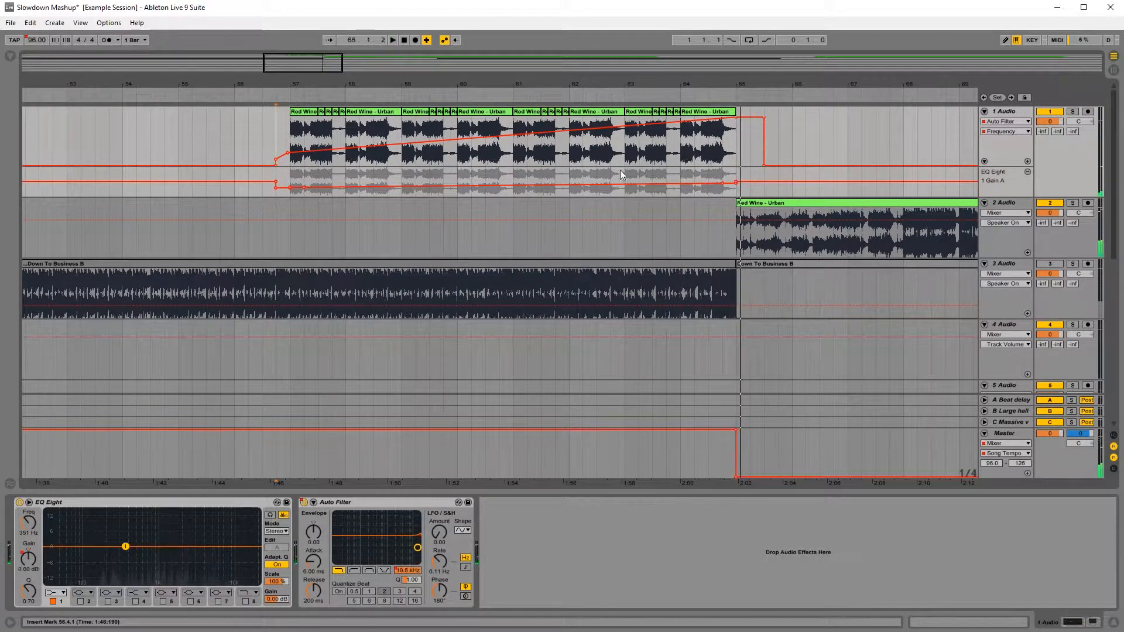
Step: While playing the transition from 56.3.1, raise the filter frequency breakpoint at bar 57 and lower the one at bar 65
{"action": "left_click", "coordinate": [263, 124]}
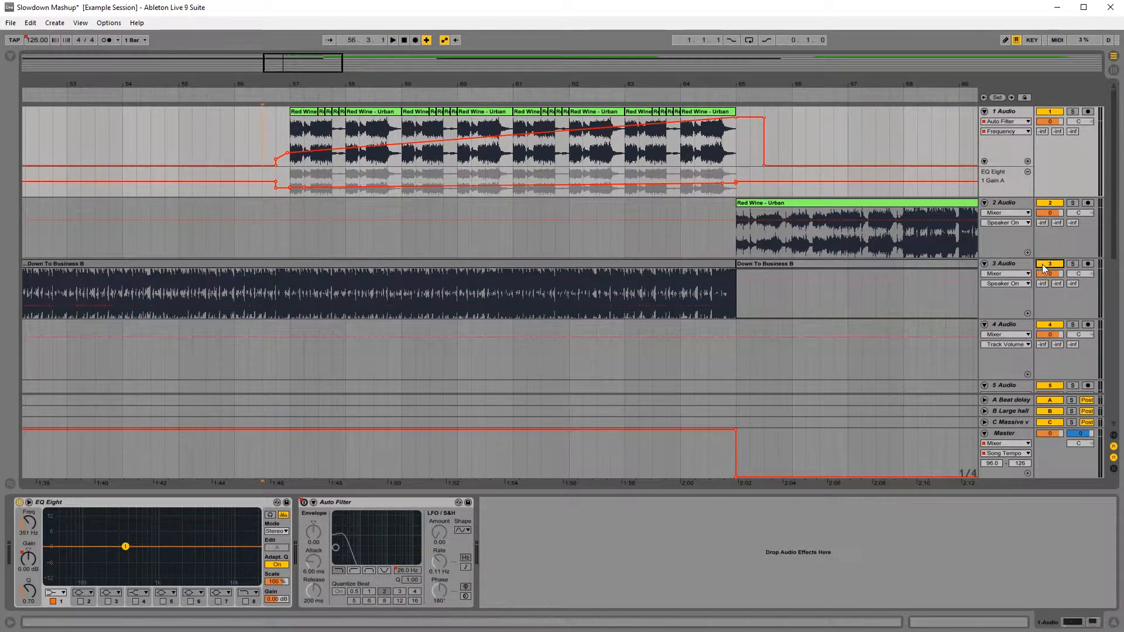
{"action": "left_click", "coordinate": [260, 202]}
{"action": "key", "text": "space"}
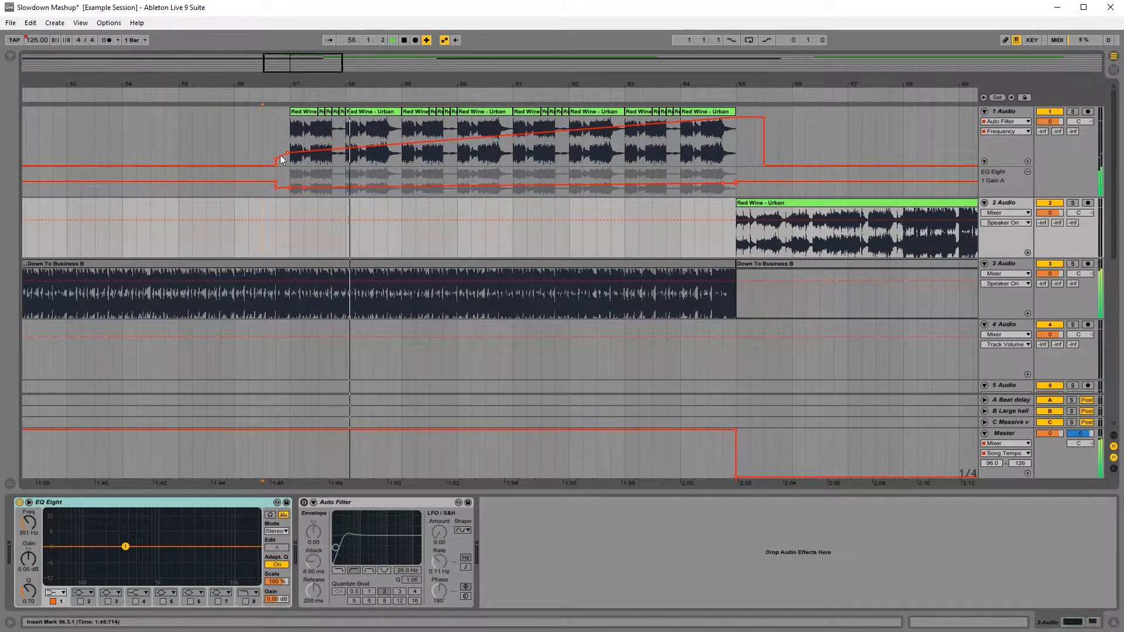
{"action": "left_click_drag", "start_coordinate": [288, 158], "coordinate": [292, 148]}
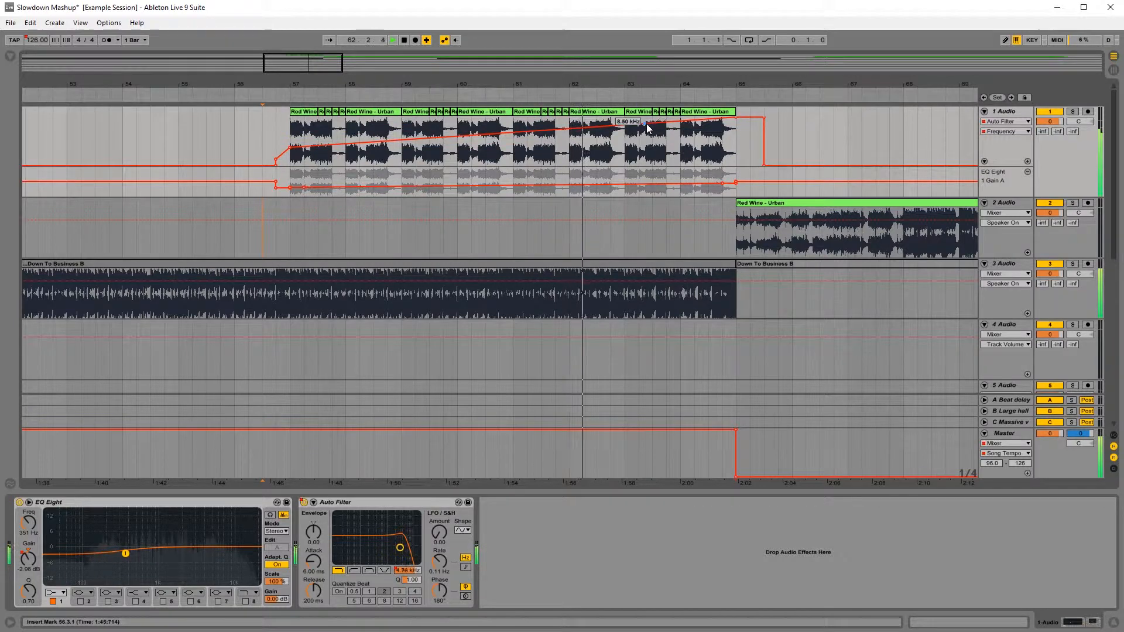
{"action": "left_click_drag", "start_coordinate": [648, 123], "coordinate": [698, 129]}
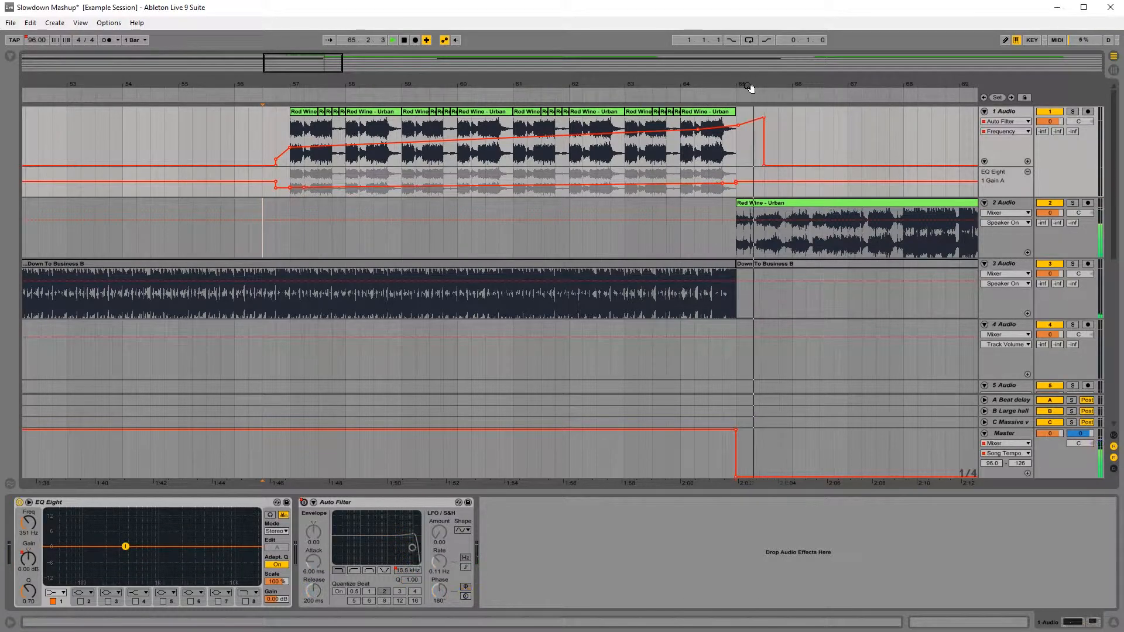
{"action": "left_click_drag", "start_coordinate": [750, 88], "coordinate": [625, 86]}
{"action": "key", "text": "space"}
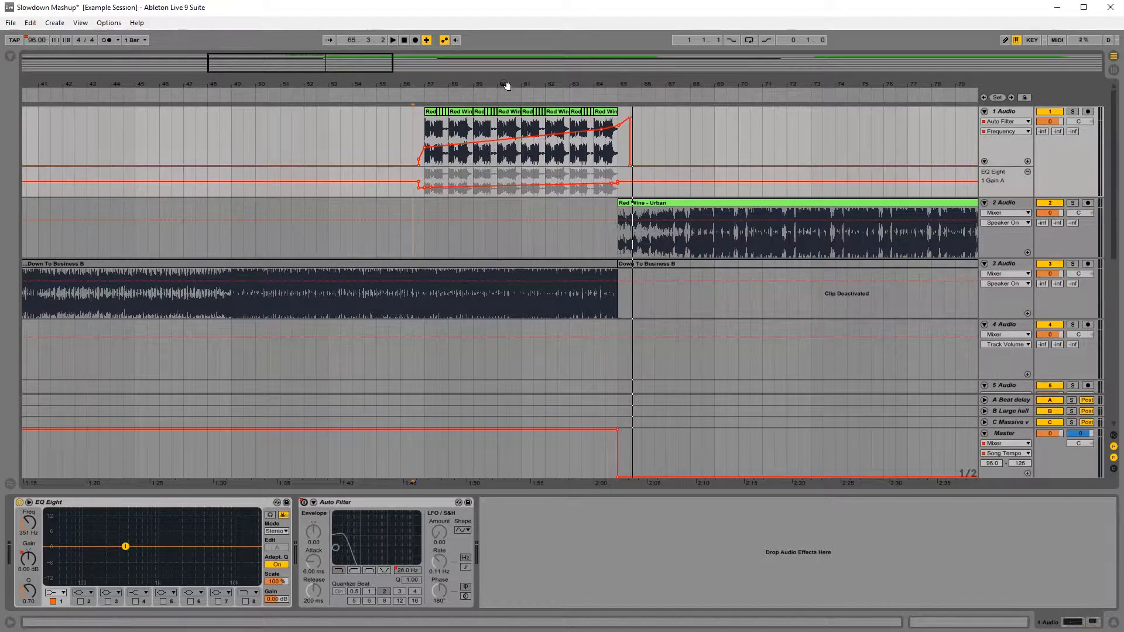
Step: Raise the slow section's master tempo from bar 65 to 104.89 BPM and play the change from bar 64
{"action": "left_click_drag", "start_coordinate": [508, 86], "coordinate": [404, 82]}
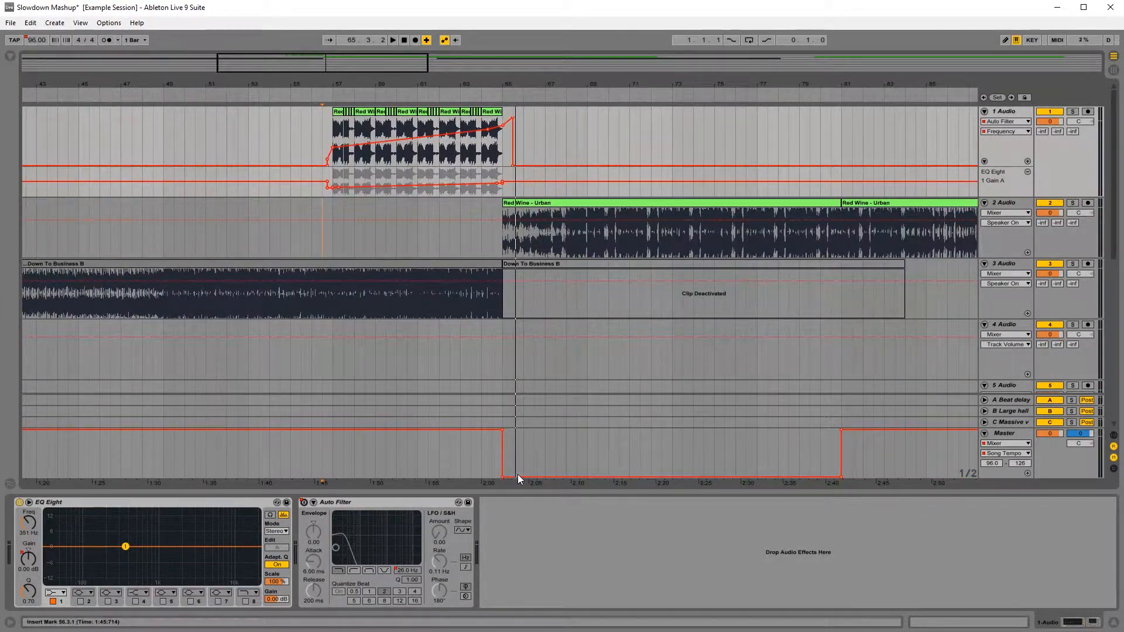
{"action": "left_click_drag", "start_coordinate": [518, 473], "coordinate": [518, 470]}
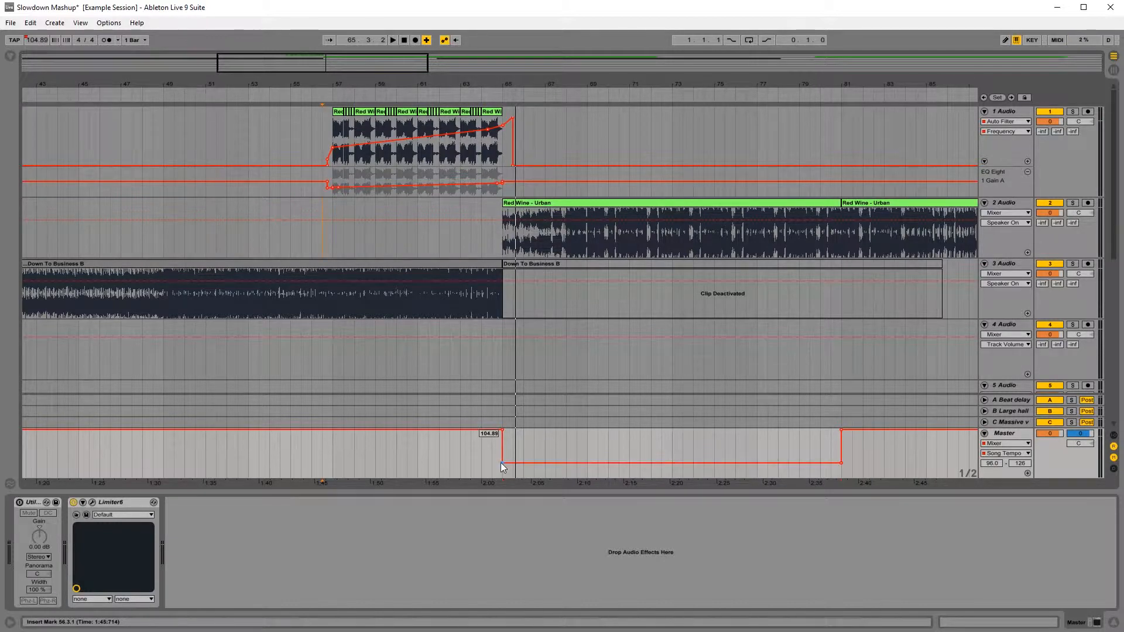
{"action": "left_click_drag", "start_coordinate": [504, 84], "coordinate": [422, 141]}
{"action": "left_click_drag", "start_coordinate": [458, 92], "coordinate": [480, 85]}
{"action": "left_click", "coordinate": [394, 240]}
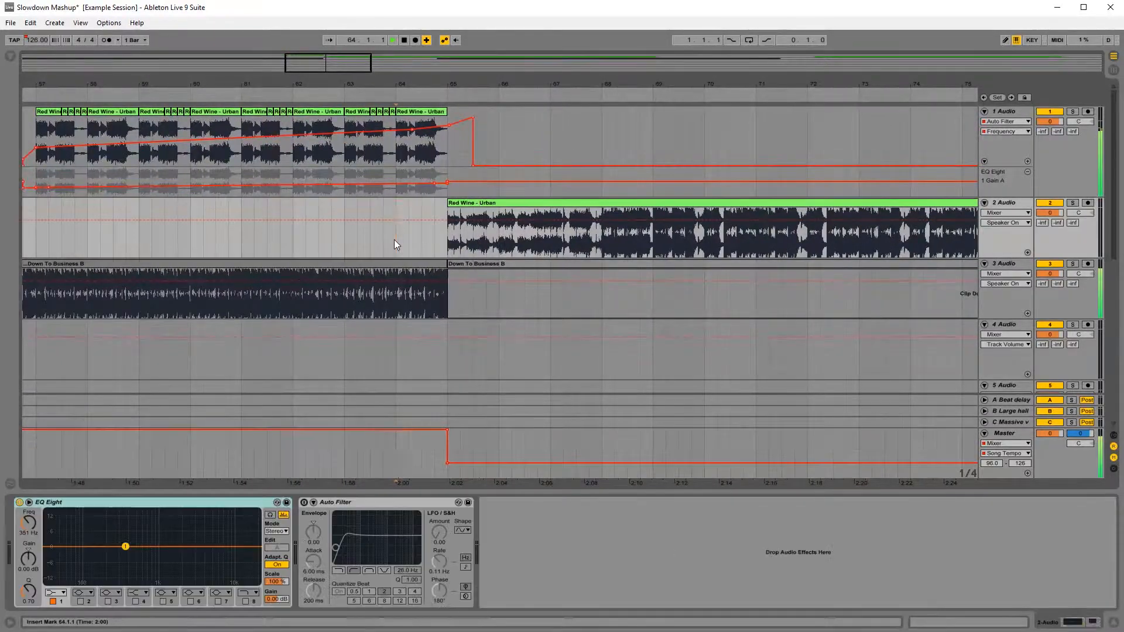
{"action": "key", "text": "space"}
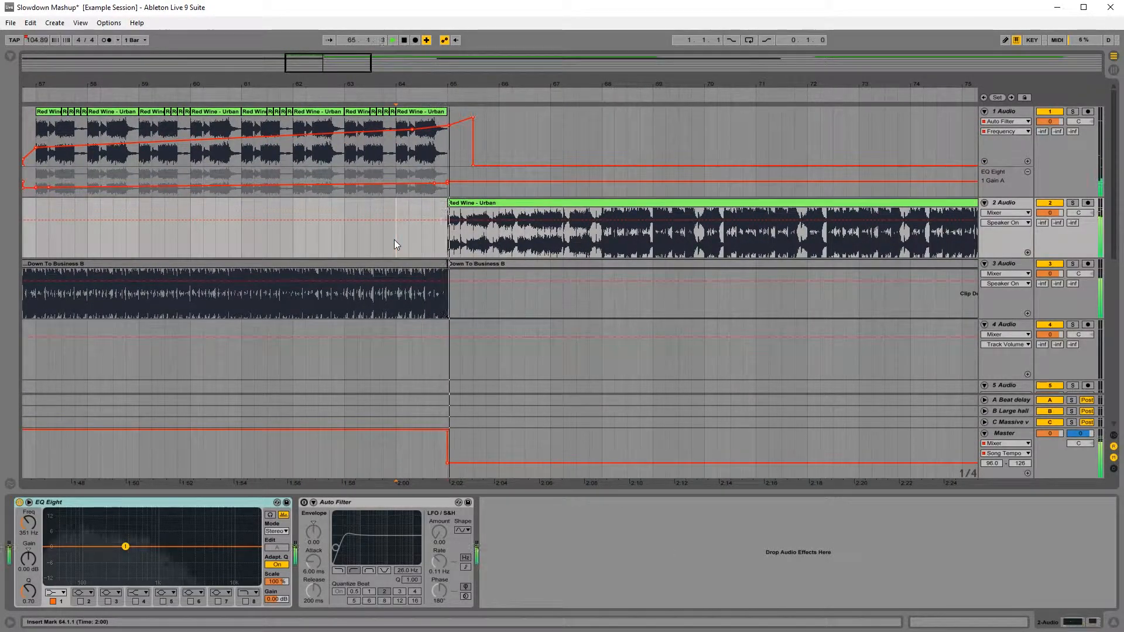
Step: Fine-tune the slow section's tempo during playback, first up to 109.34 BPM and finally down to 107.85 BPM
{"action": "left_click", "coordinate": [505, 457]}
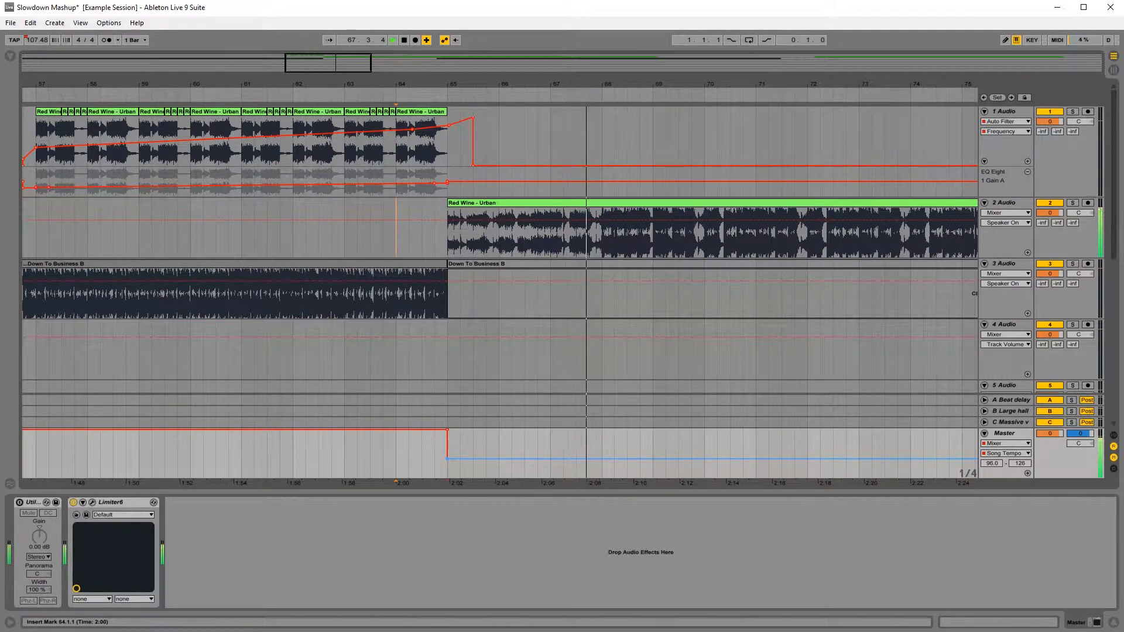
{"action": "mouse_move", "coordinate": [505, 459]}
{"action": "left_mouse_down"}
{"action": "mouse_move", "coordinate": [505, 433]}
{"action": "mouse_move", "coordinate": [504, 454]}
{"action": "left_mouse_up"}
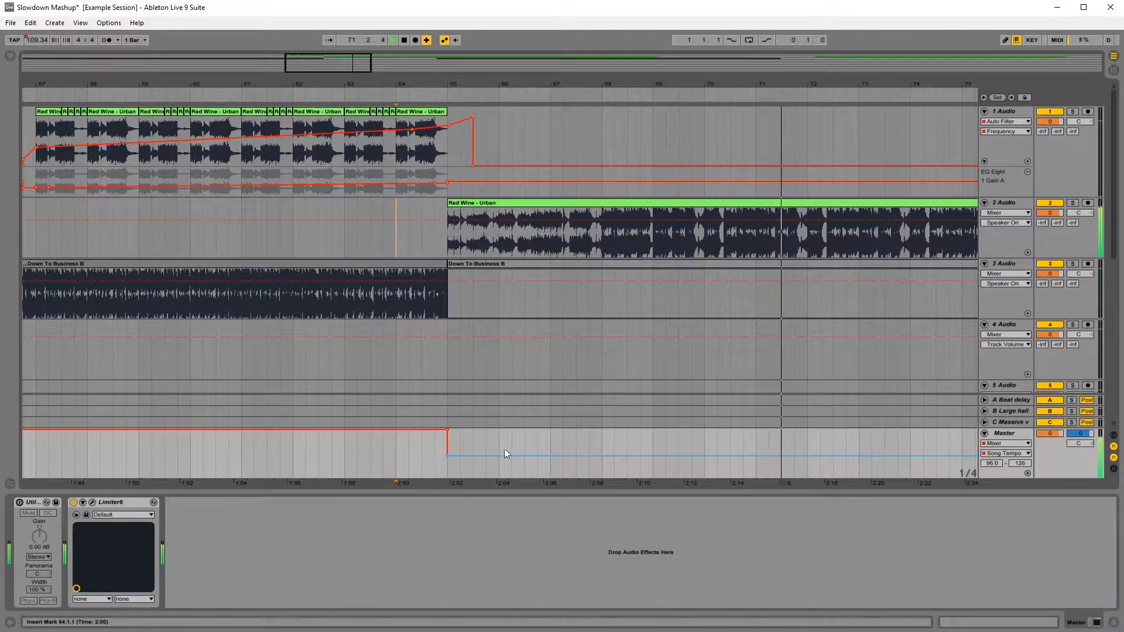
{"action": "left_click", "coordinate": [311, 449]}
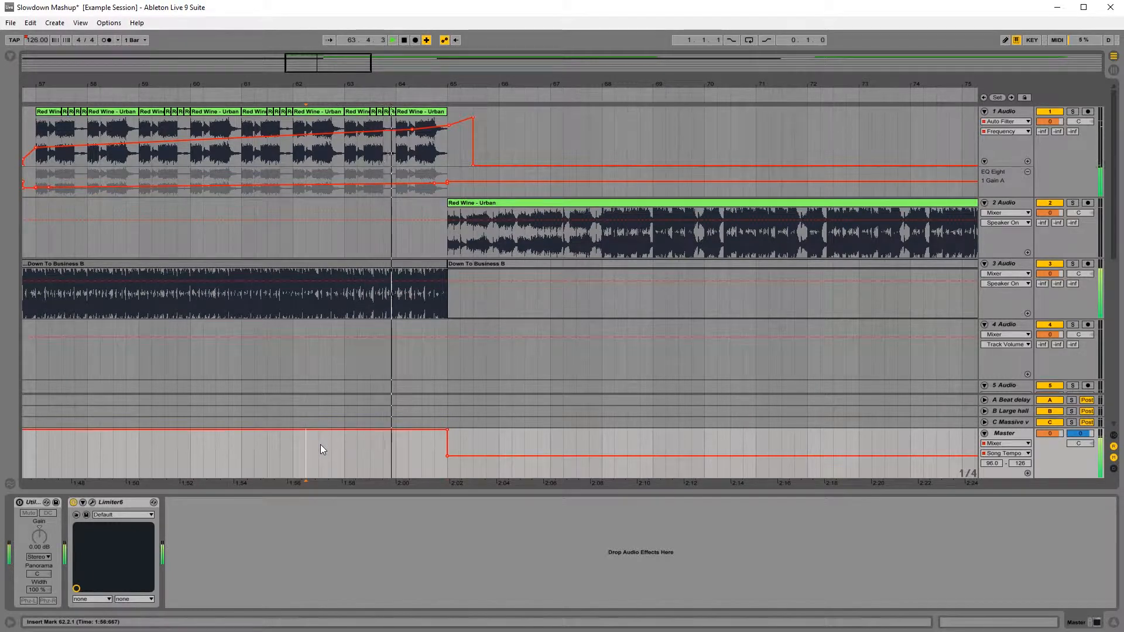
{"action": "left_click", "coordinate": [605, 363]}
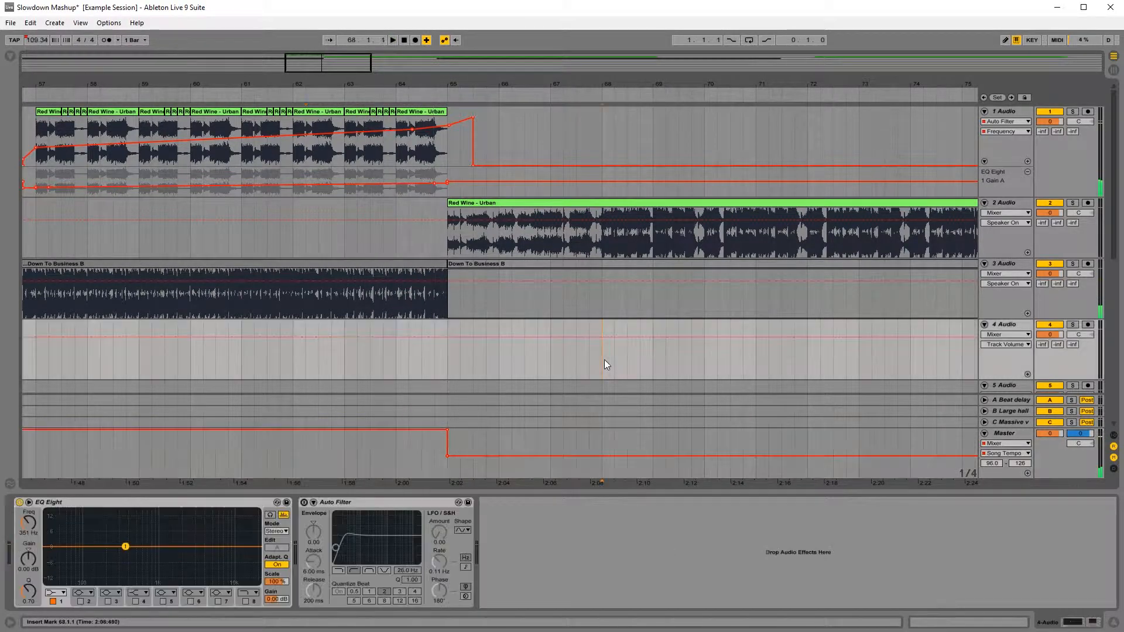
{"action": "key", "text": "space"}
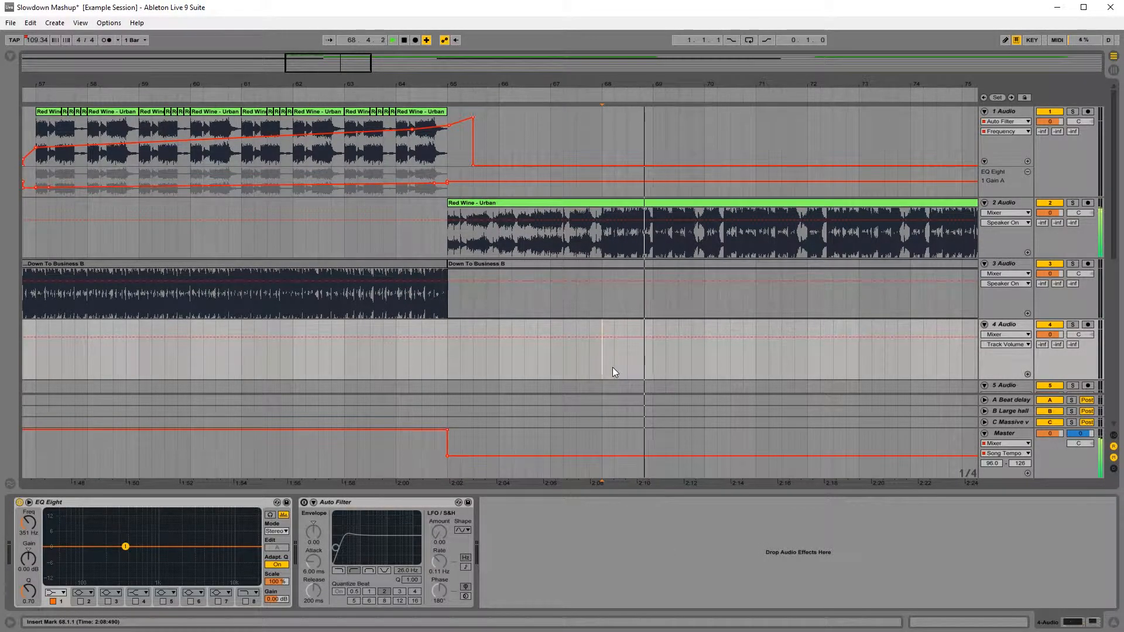
{"action": "left_click", "coordinate": [631, 452]}
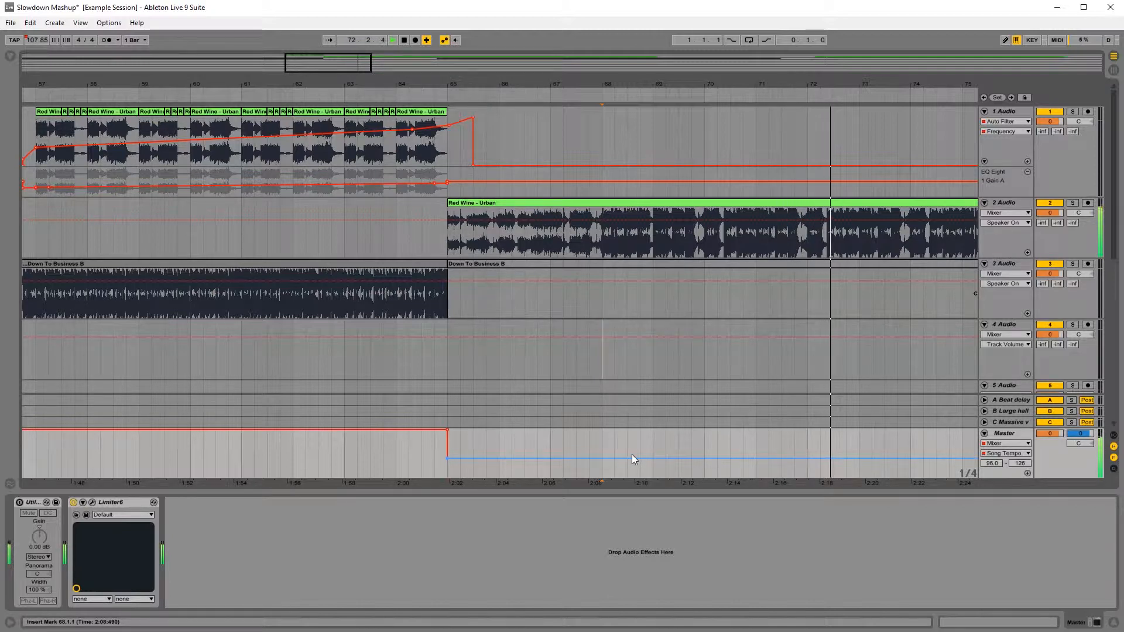
Step: Add Song Tempo breakpoints at bar 61 and just after bar 66 on the master track
{"action": "left_click_drag", "start_coordinate": [451, 82], "coordinate": [533, 88]}
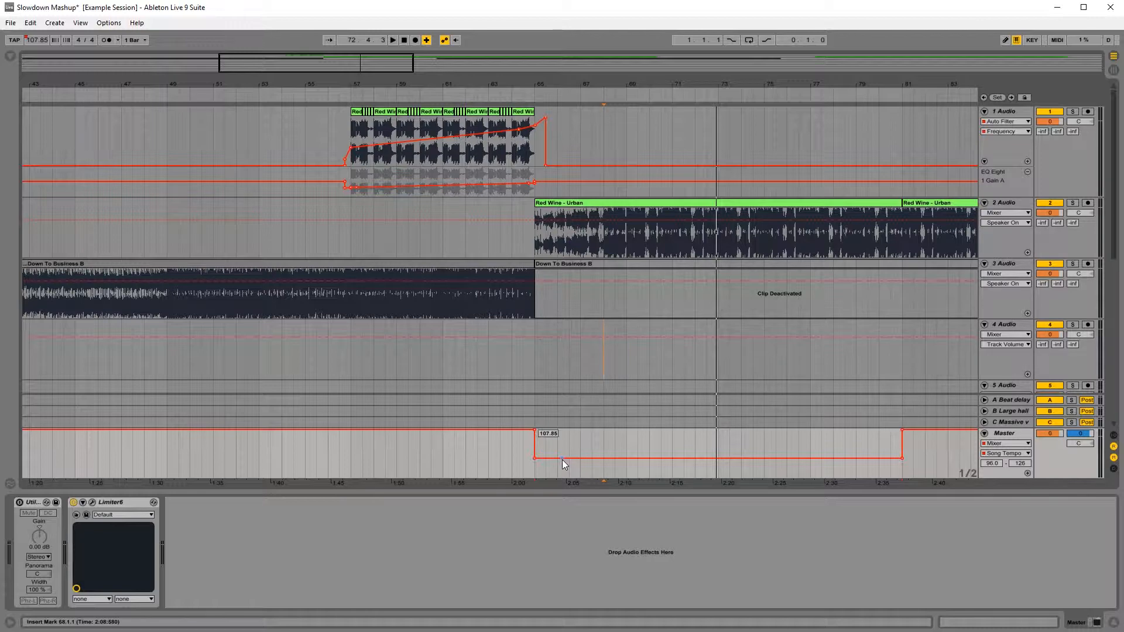
{"action": "left_click_drag", "start_coordinate": [563, 459], "coordinate": [542, 464]}
{"action": "left_click", "coordinate": [443, 431]}
{"action": "left_click_drag", "start_coordinate": [534, 431], "coordinate": [534, 430]}
Step: Split the Down To Business clip at bar 61 and set the final segment's Beats warp Preserve to 1/8
{"action": "left_click", "coordinate": [442, 305]}
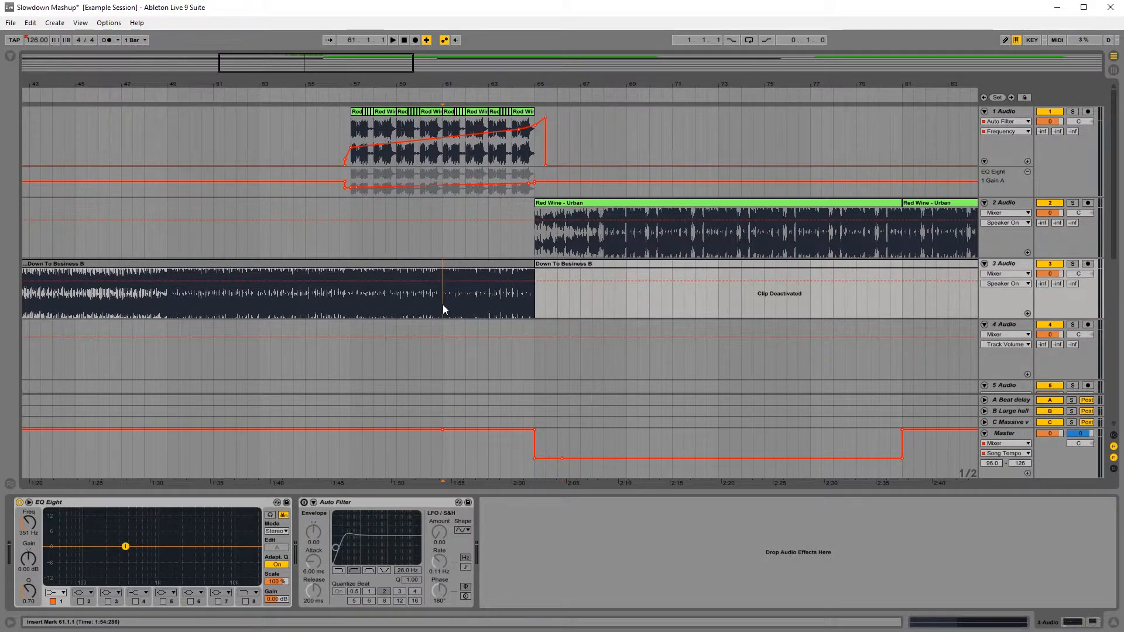
{"action": "key", "text": "ctrl+e"}
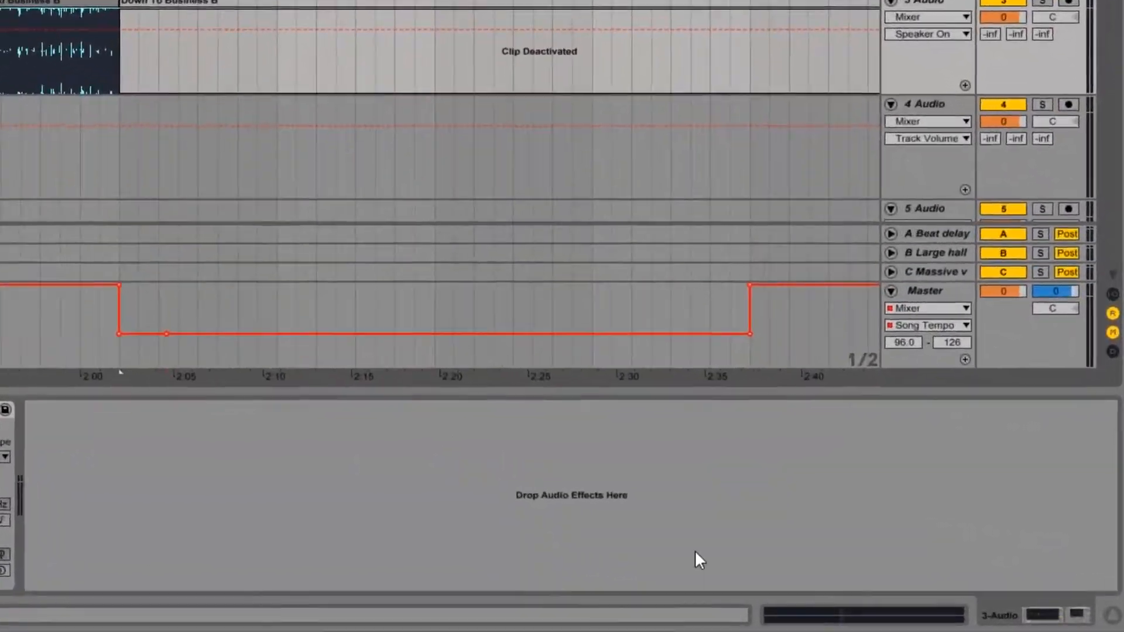
{"action": "left_click", "coordinate": [810, 617]}
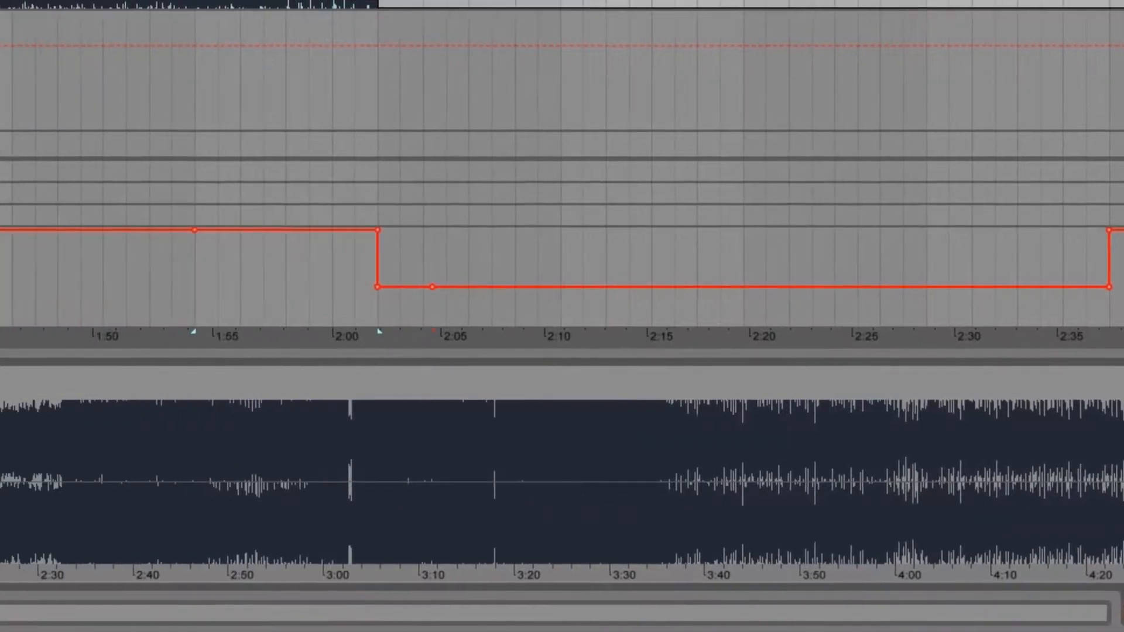
{"action": "left_click", "coordinate": [256, 398]}
{"action": "left_click", "coordinate": [279, 534]}
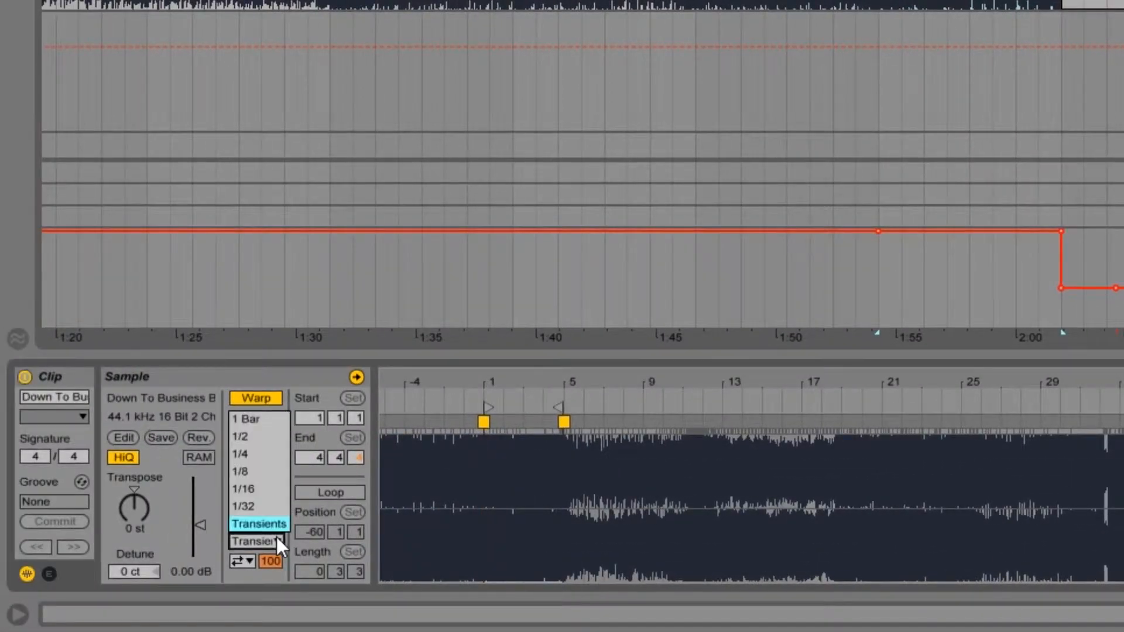
{"action": "left_click", "coordinate": [275, 472]}
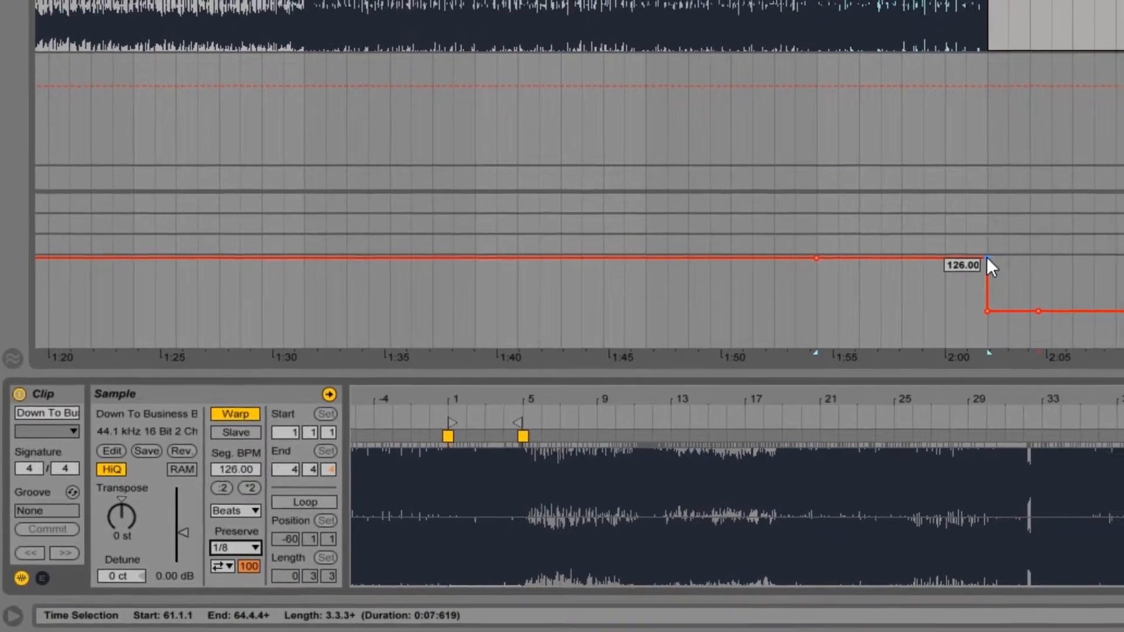
Step: Slope the tempo down from bar 61 with bar 65's lower breakpoint at 113.04 BPM, play from bar 60, and add a curve breakpoint at bar 63
{"action": "left_click_drag", "start_coordinate": [1061, 231], "coordinate": [1061, 256]}
{"action": "left_click_drag", "start_coordinate": [870, 322], "coordinate": [871, 324]}
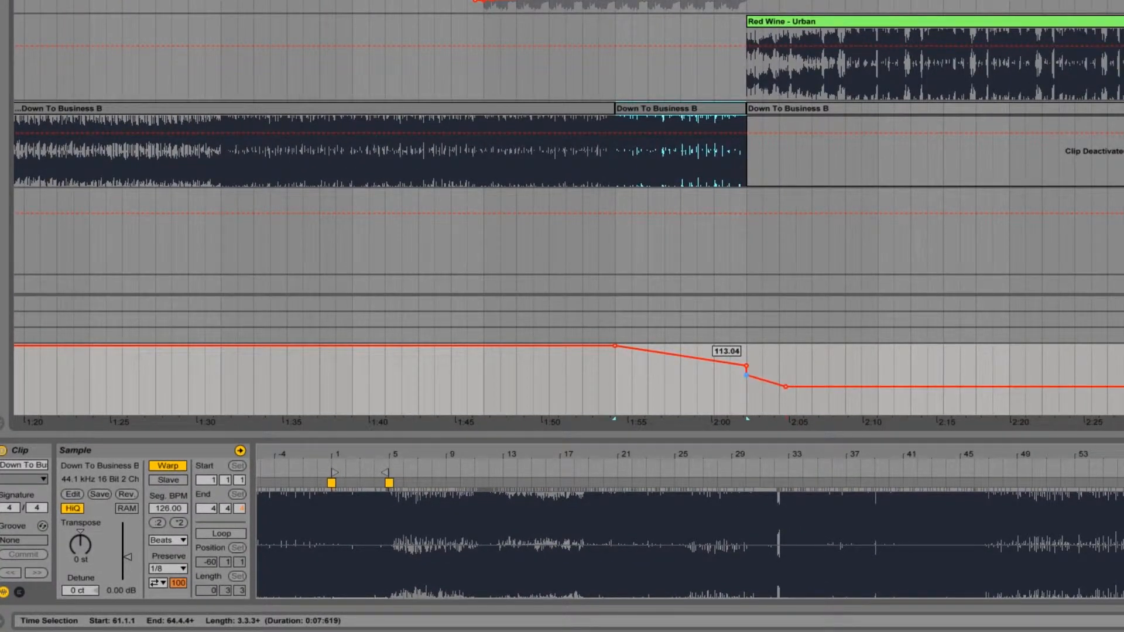
{"action": "left_click", "coordinate": [583, 87]}
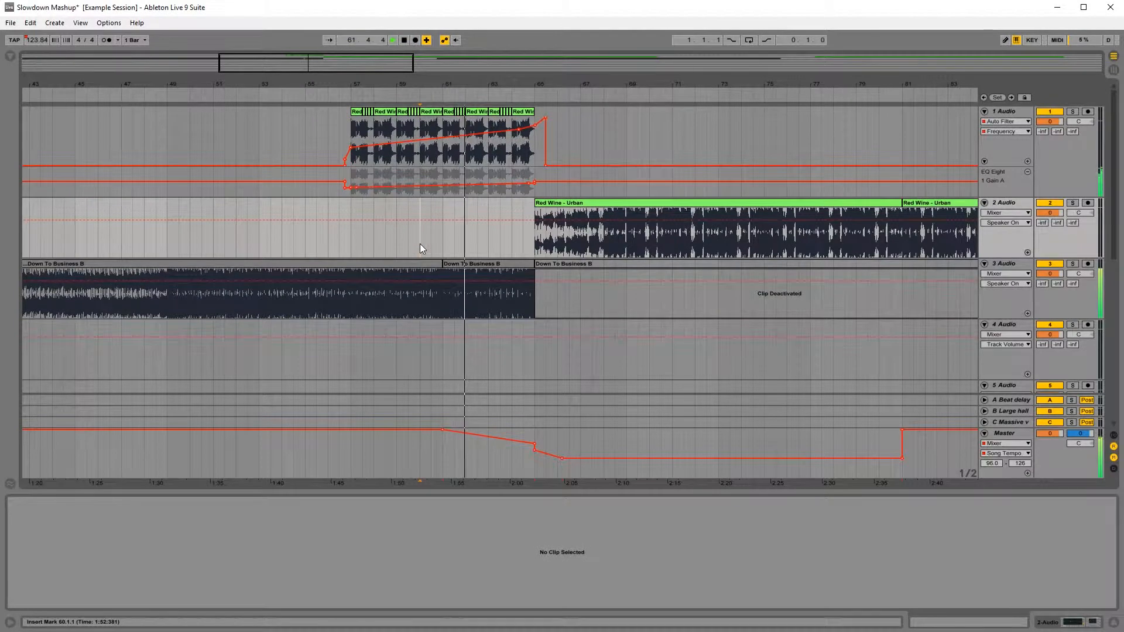
{"action": "left_click", "coordinate": [489, 438]}
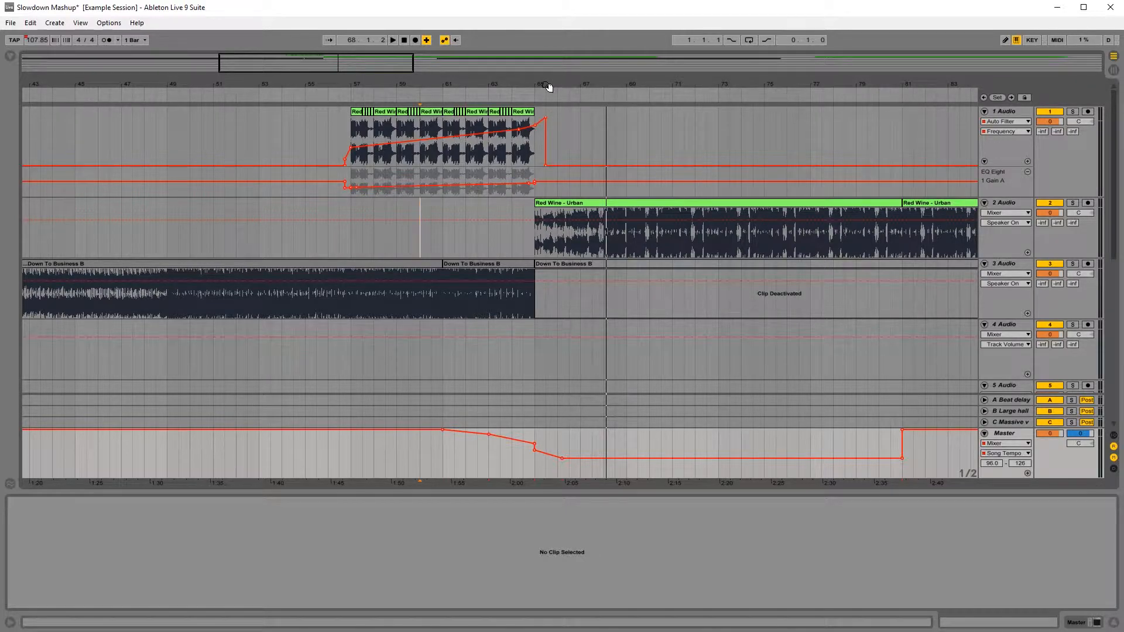
Step: Play the arrangement from bar 41 to hear the lead-up to the tempo transition
{"action": "left_click_drag", "start_coordinate": [545, 86], "coordinate": [645, 47]}
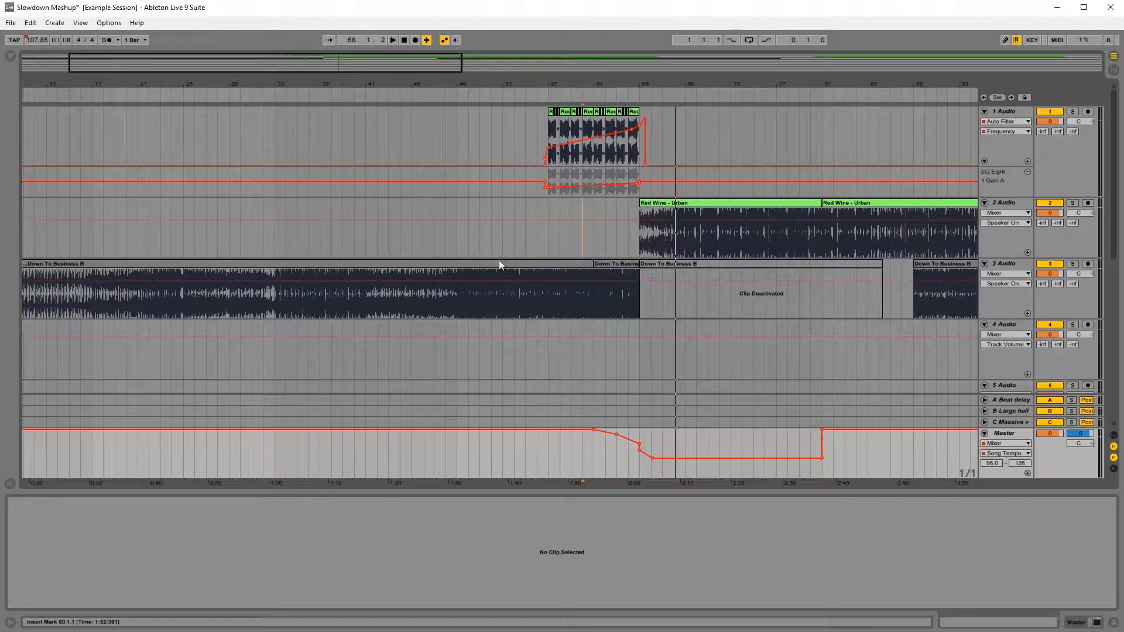
{"action": "left_click", "coordinate": [368, 314]}
{"action": "key", "text": "space"}
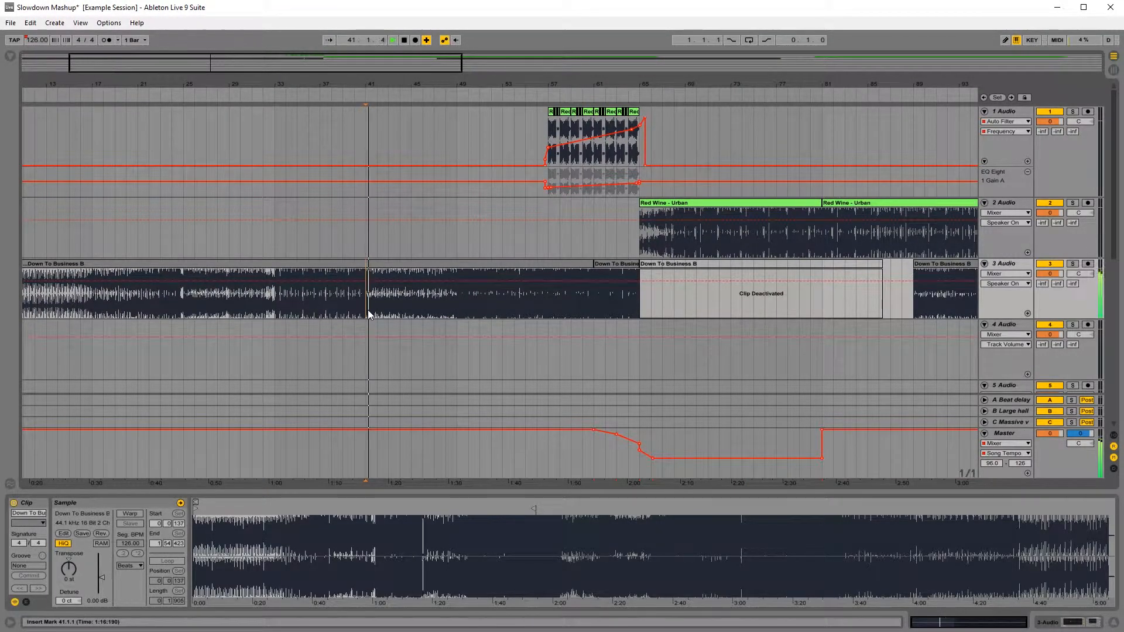
Step: Audition the Down To Business clip from bars 26, 18, 12, 41 and 43 to locate a usable loop section
{"action": "left_click", "coordinate": [190, 308]}
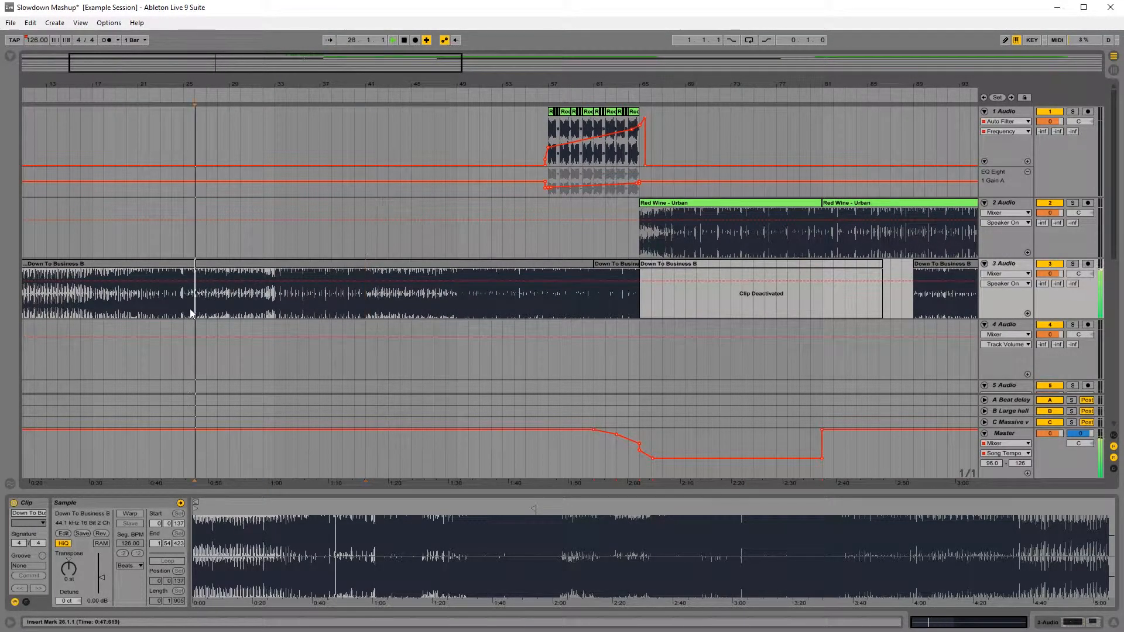
{"action": "left_click", "coordinate": [105, 306]}
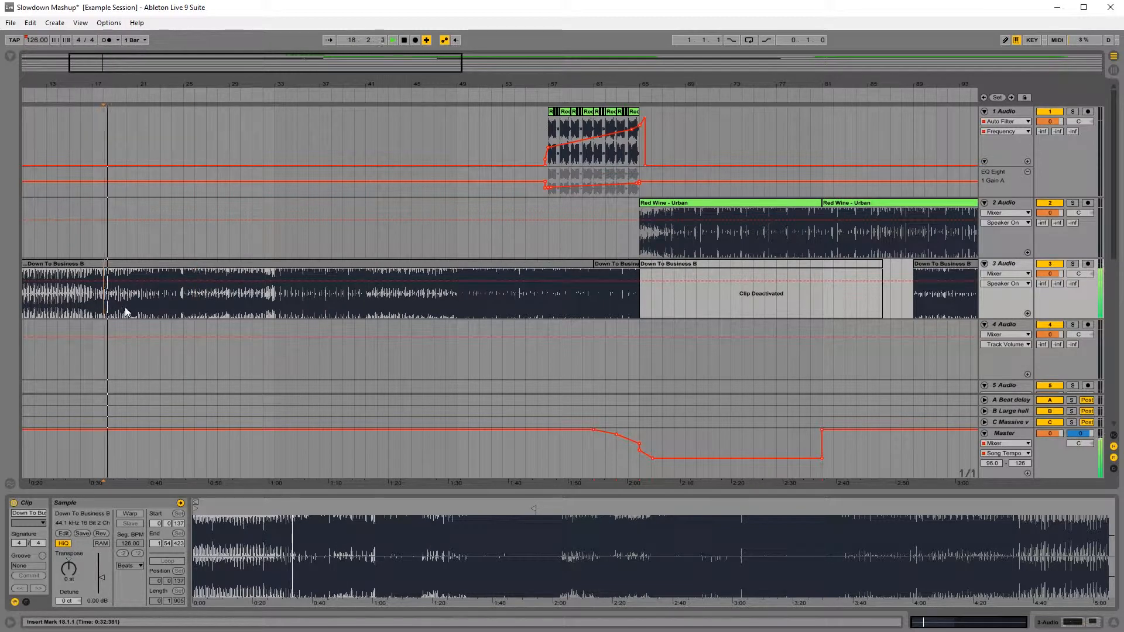
{"action": "left_click", "coordinate": [35, 313]}
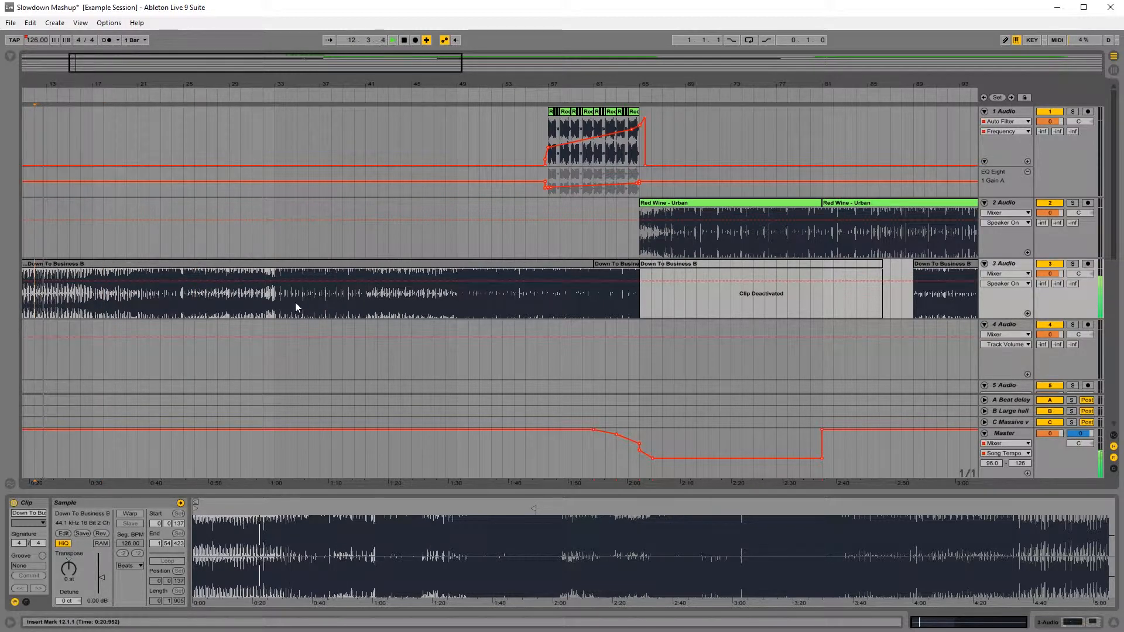
{"action": "left_click", "coordinate": [310, 307]}
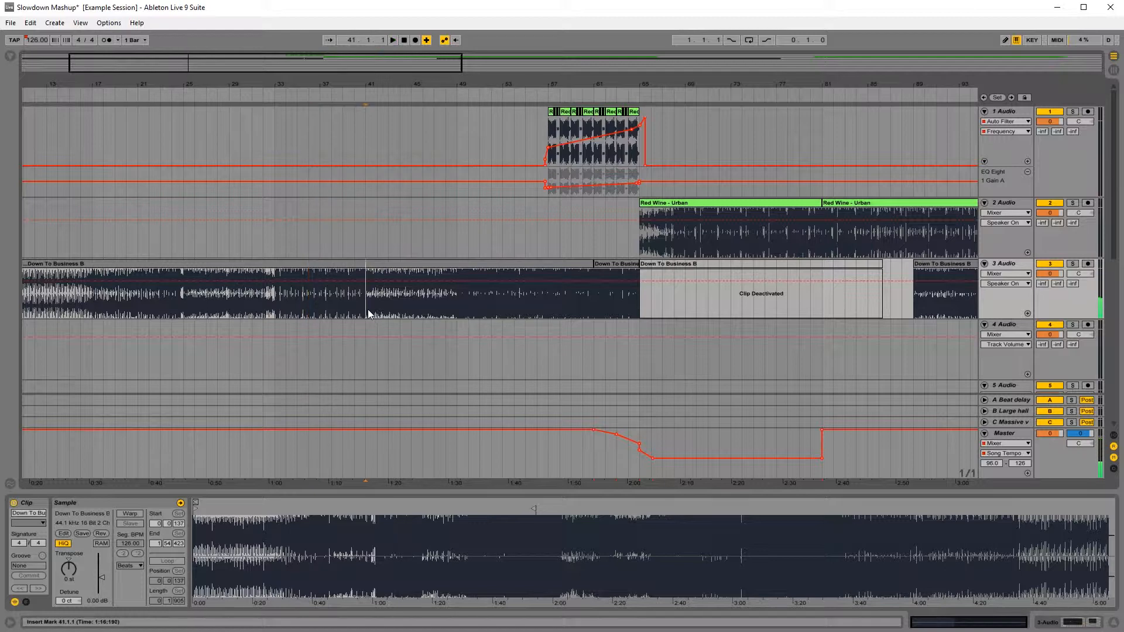
{"action": "key", "text": "space"}
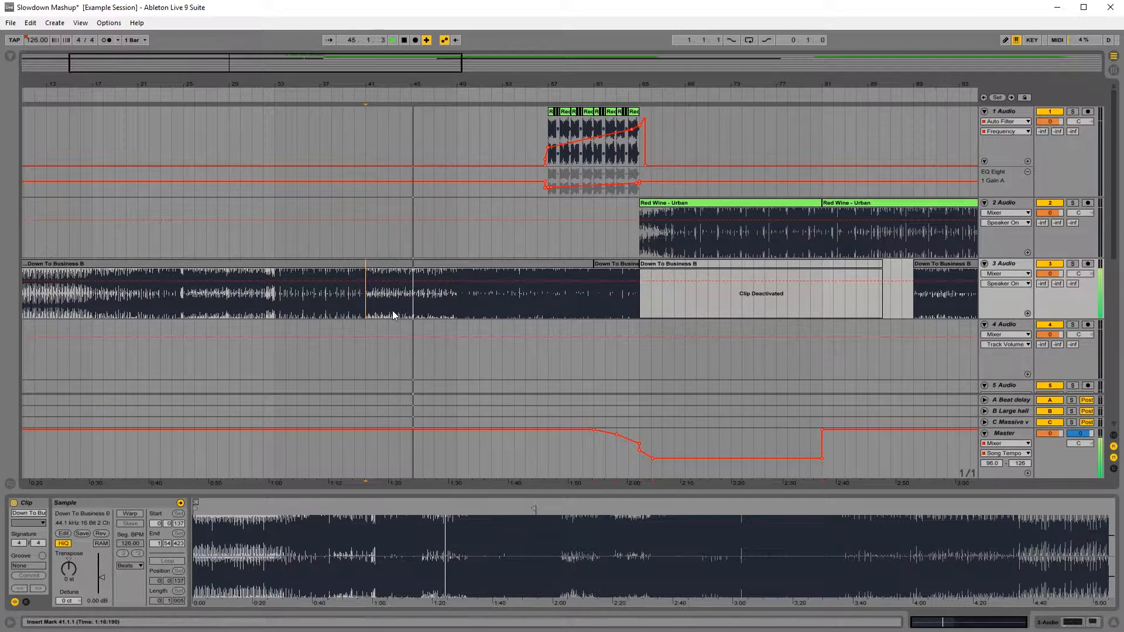
{"action": "left_click", "coordinate": [389, 306]}
{"action": "key", "text": "space"}
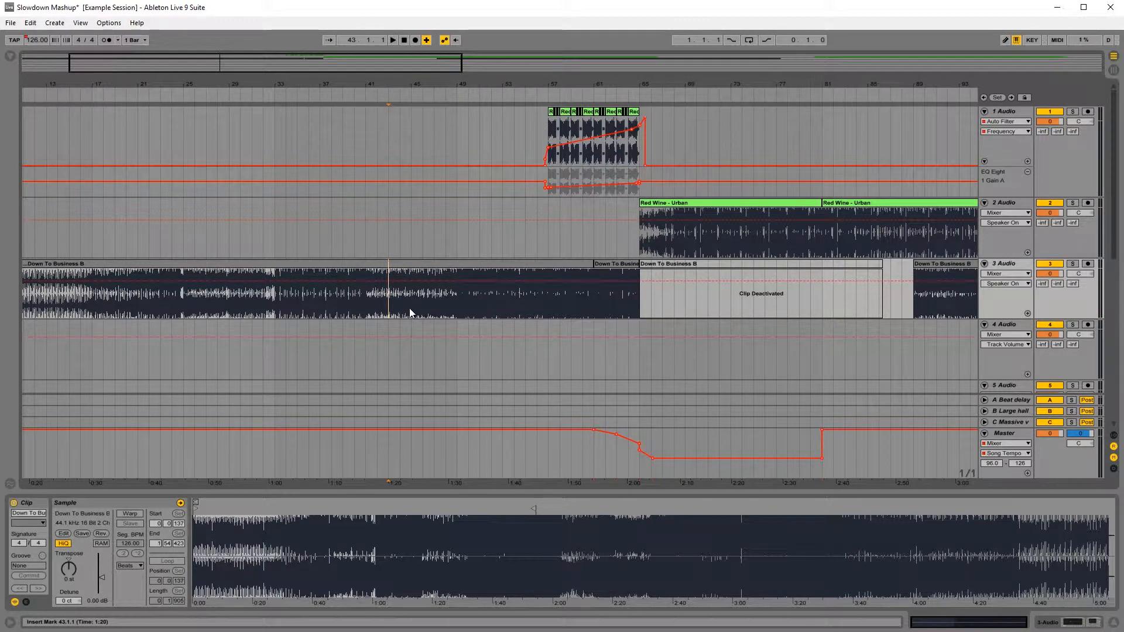
Step: Copy bars 43 to 45 of the Down To Business clip to the same position on track 4
{"action": "left_click", "coordinate": [410, 308], "text": "shift"}
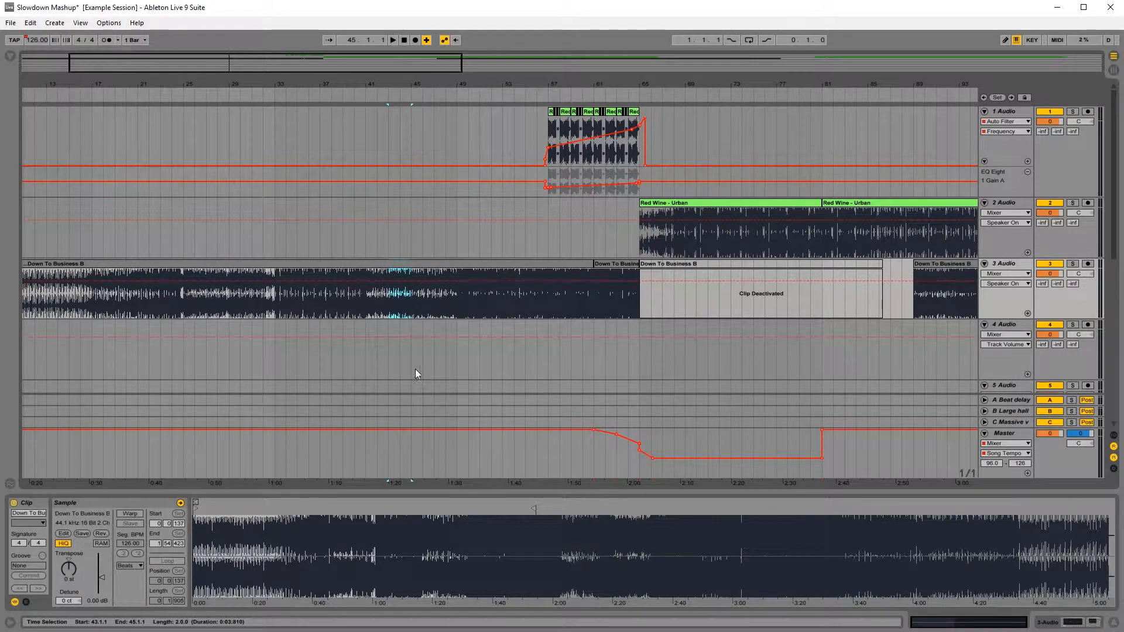
{"action": "left_click", "coordinate": [392, 360]}
{"action": "key", "text": "ctrl+v"}
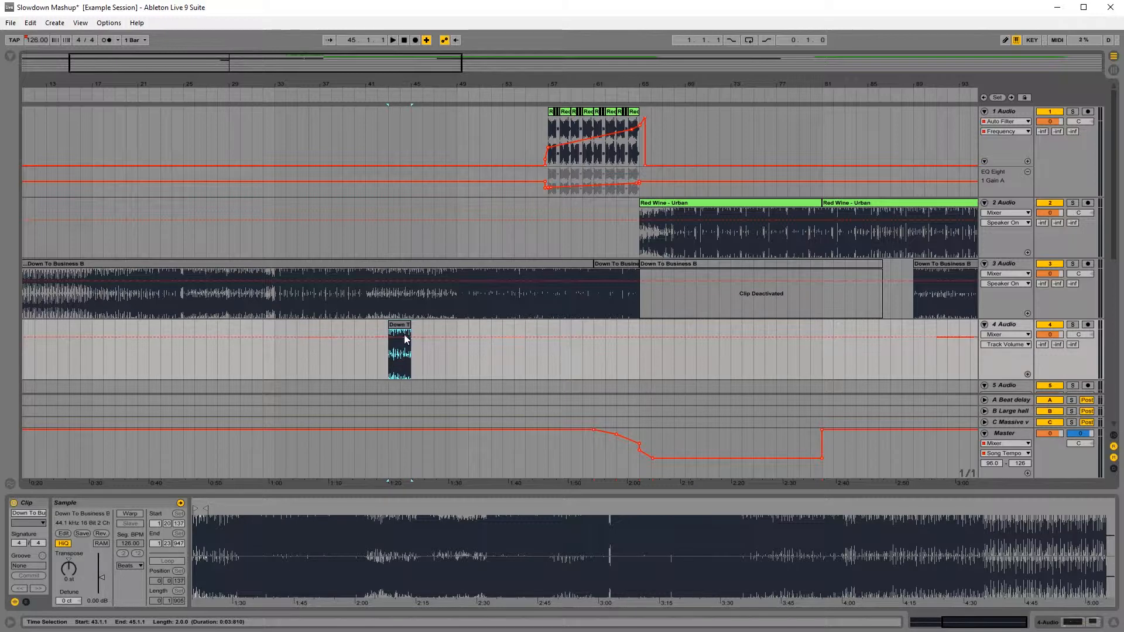
{"action": "left_click_drag", "start_coordinate": [399, 327], "coordinate": [657, 338]}
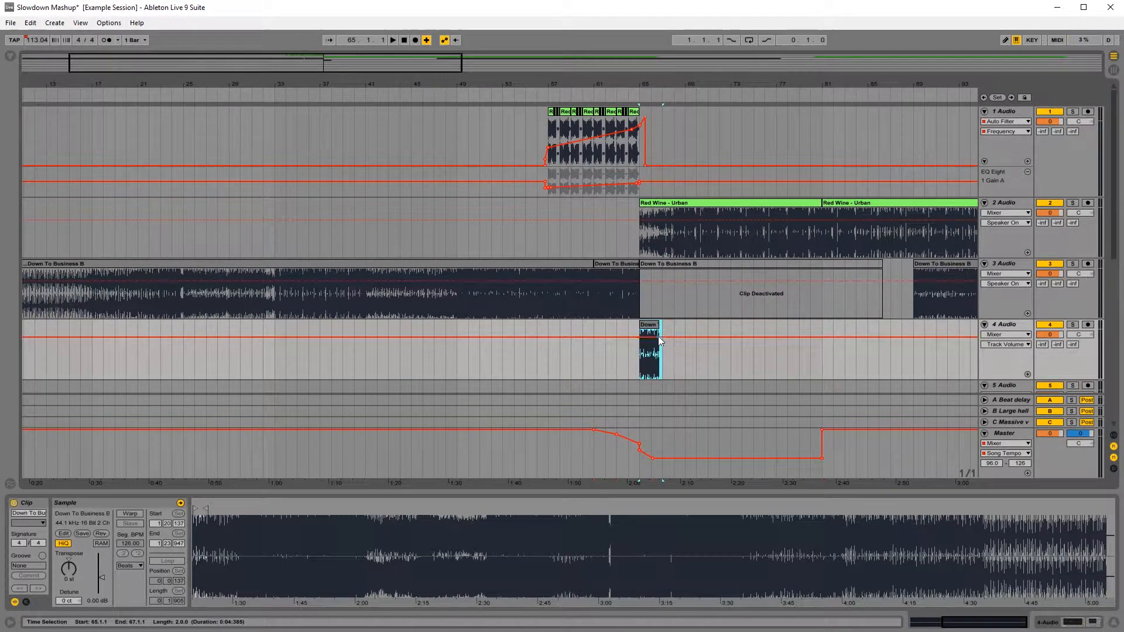
{"action": "key", "text": "ctrl+z"}
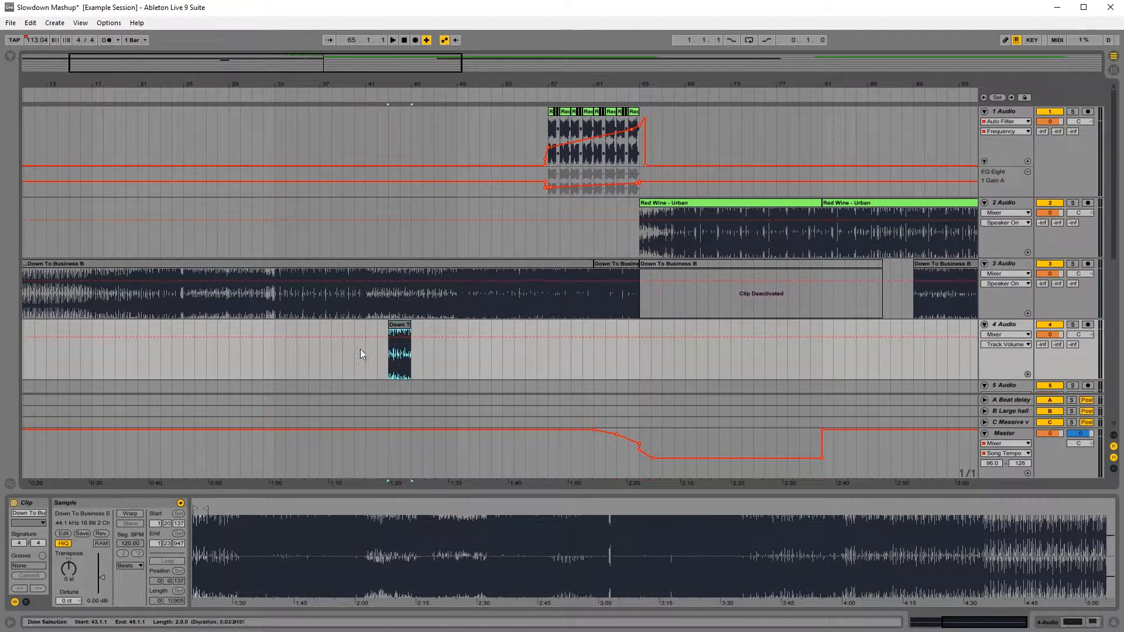
Step: Enable warping on the two-bar copy on track 4 and set its Beats Preserve value to 1/8
{"action": "left_click", "coordinate": [122, 515]}
{"action": "left_click", "coordinate": [136, 586]}
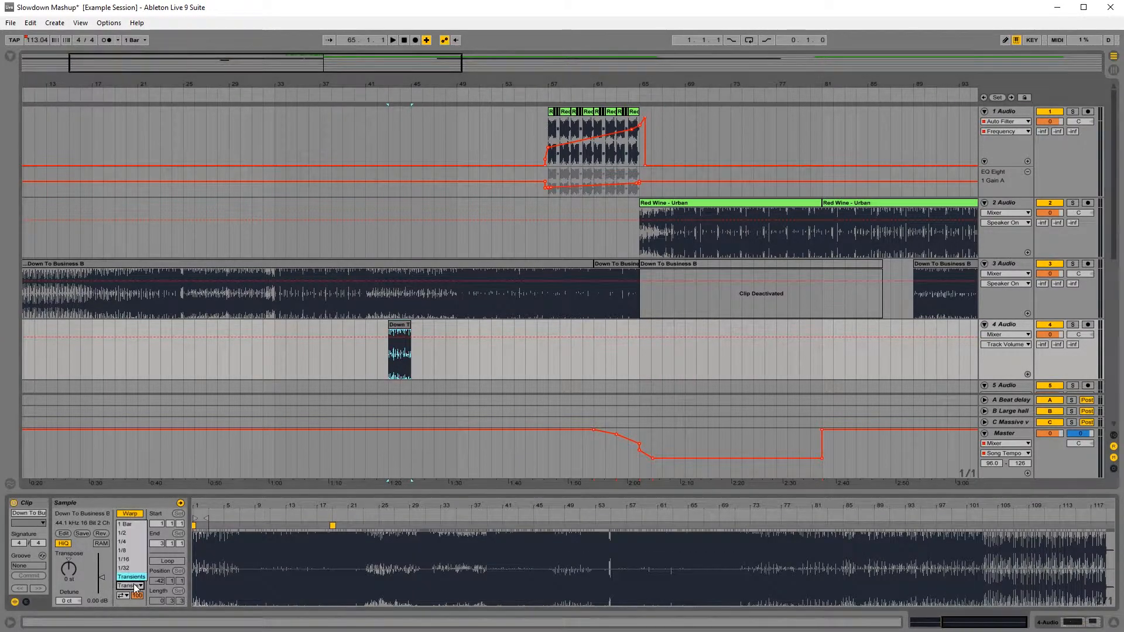
{"action": "left_click", "coordinate": [137, 552]}
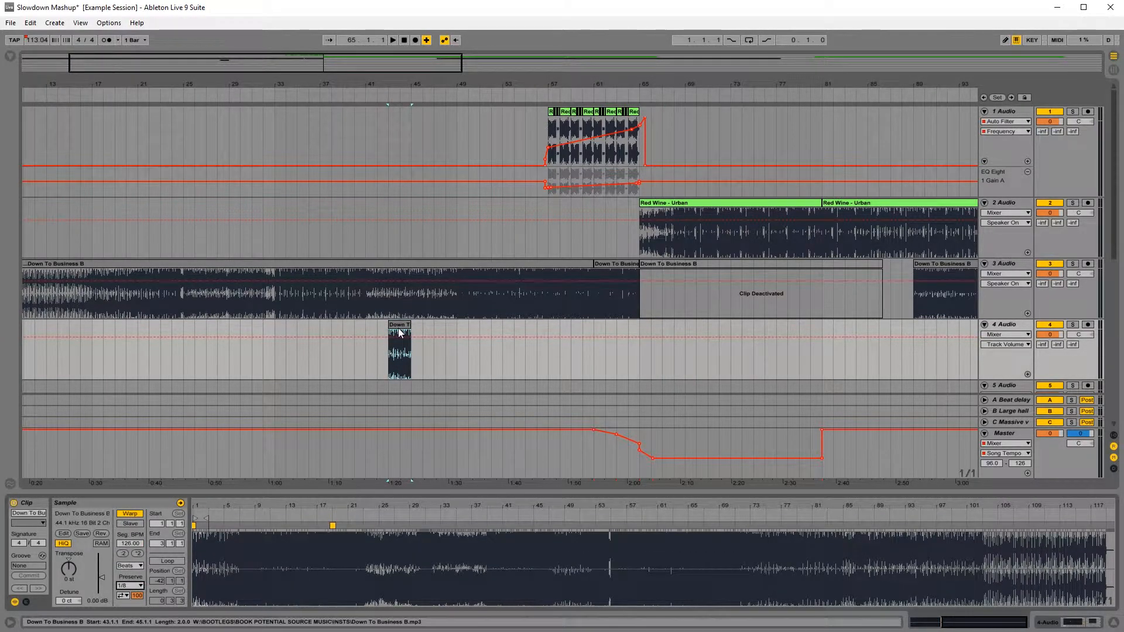
Step: Solo track 4 and move the two-bar Down To Business copy to start at bar 69
{"action": "left_click_drag", "start_coordinate": [409, 332], "coordinate": [657, 329]}
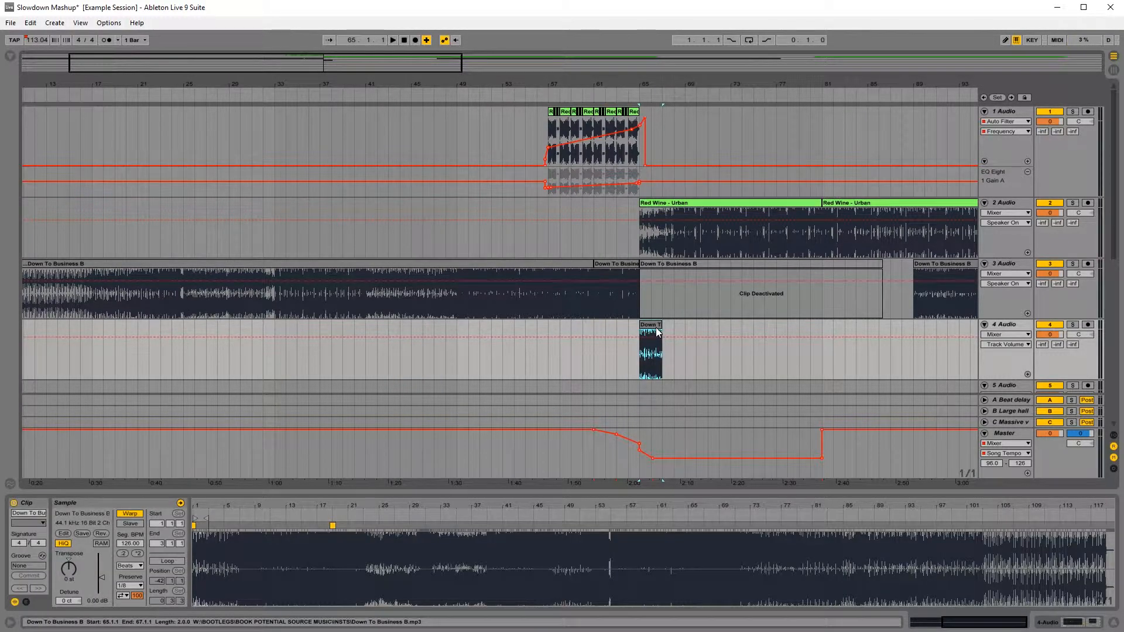
{"action": "left_click", "coordinate": [1072, 324]}
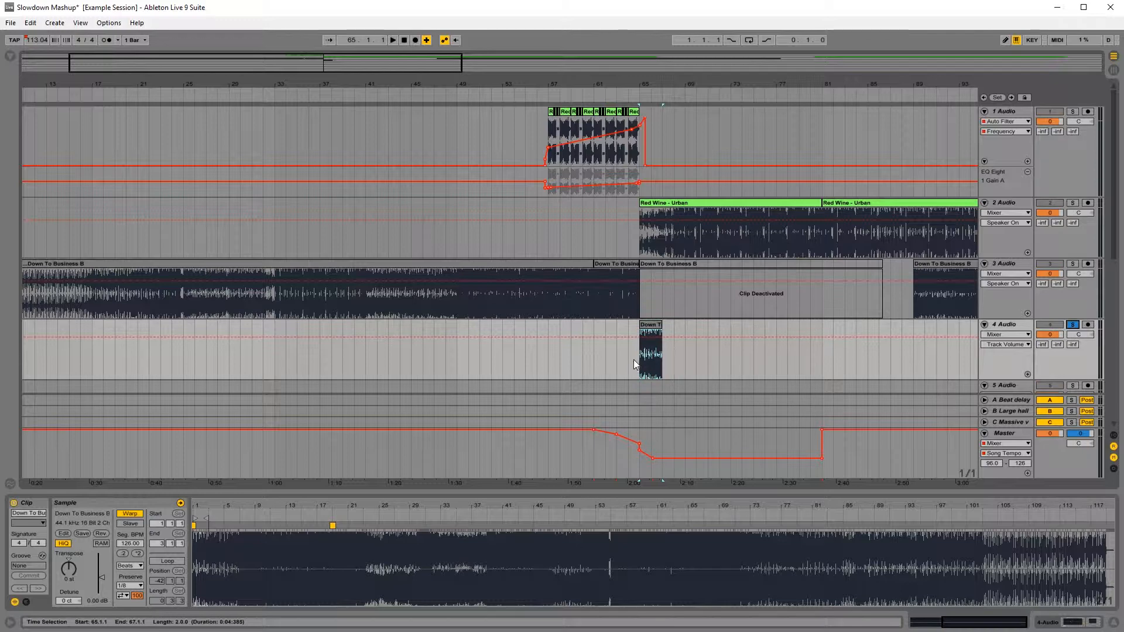
{"action": "left_click_drag", "start_coordinate": [662, 364], "coordinate": [683, 370]}
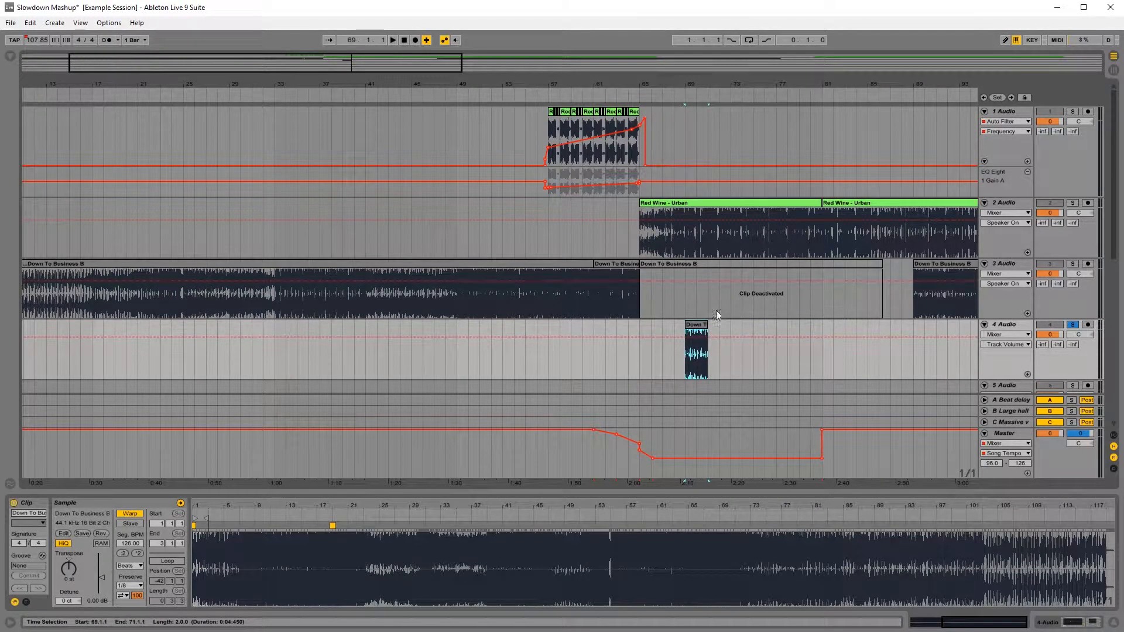
Step: Set a playback loop over bars 69 to 71 around the copied clip
{"action": "left_click_drag", "start_coordinate": [717, 86], "coordinate": [641, 88]}
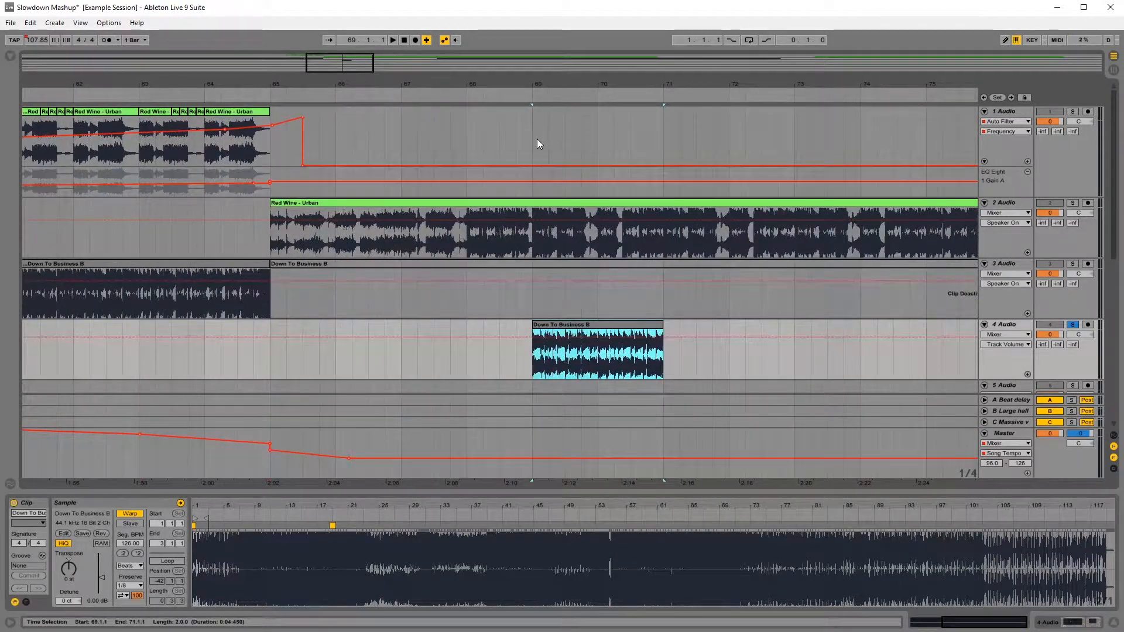
{"action": "left_click_drag", "start_coordinate": [539, 144], "coordinate": [661, 128]}
{"action": "key", "text": "space"}
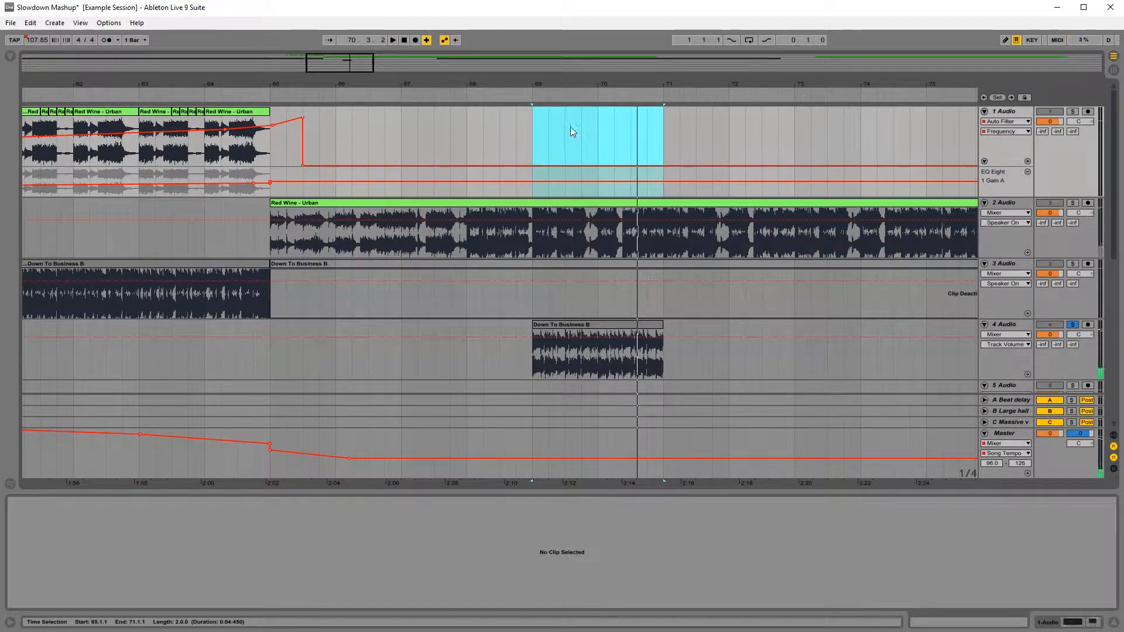
{"action": "key", "text": "ctrl+l"}
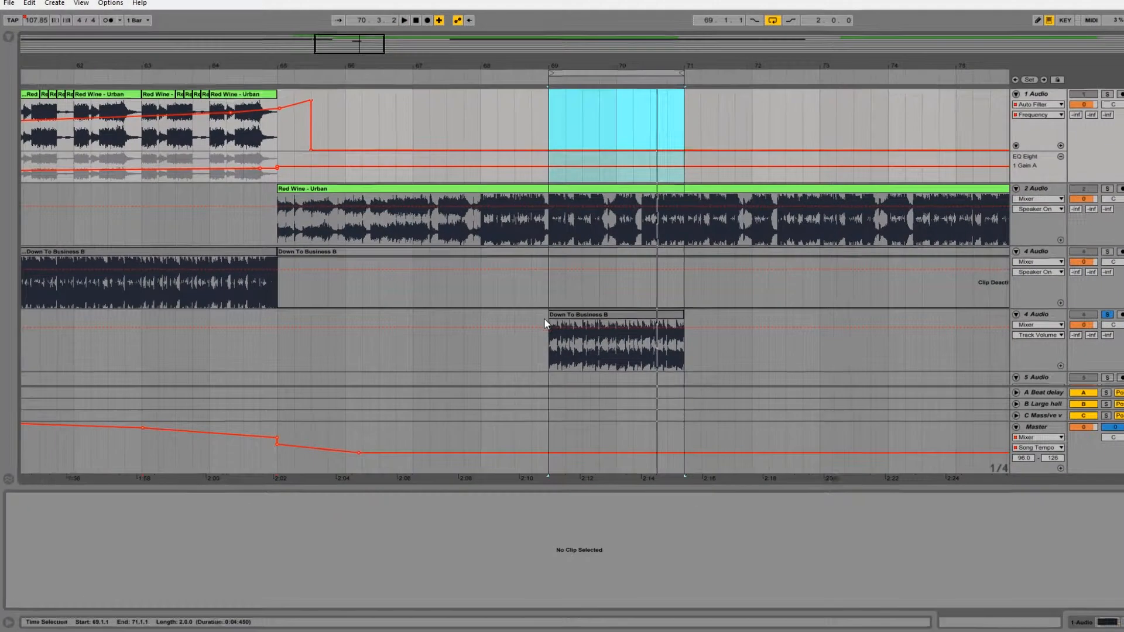
Step: Play the looped copy on track 4 and change its warp mode to Complex Pro
{"action": "left_click", "coordinate": [548, 320]}
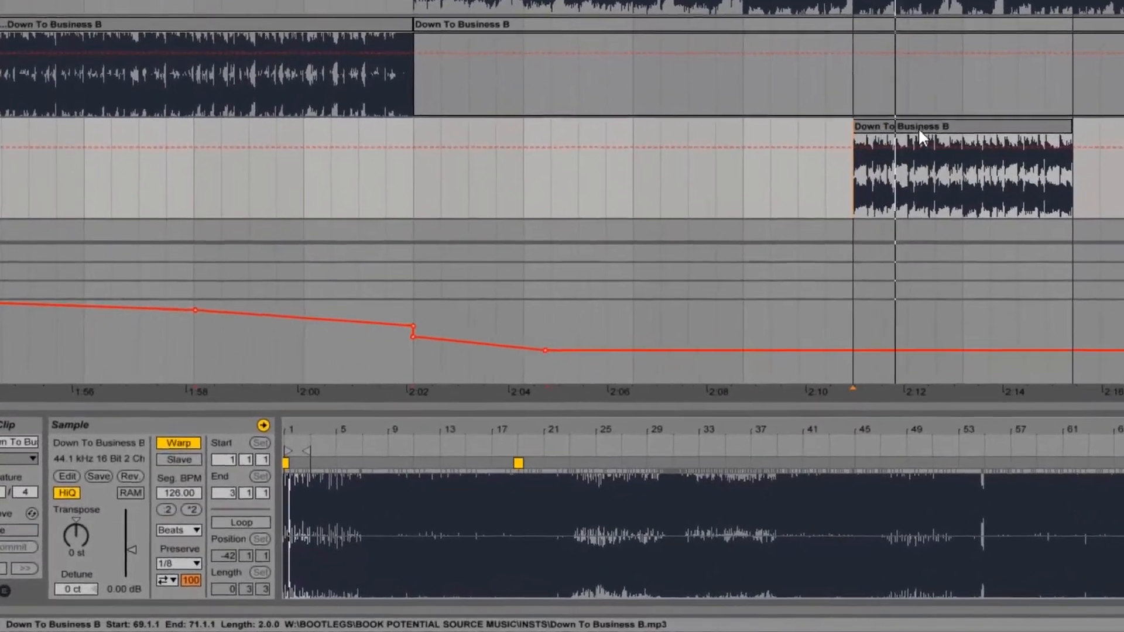
{"action": "left_click", "coordinate": [846, 164]}
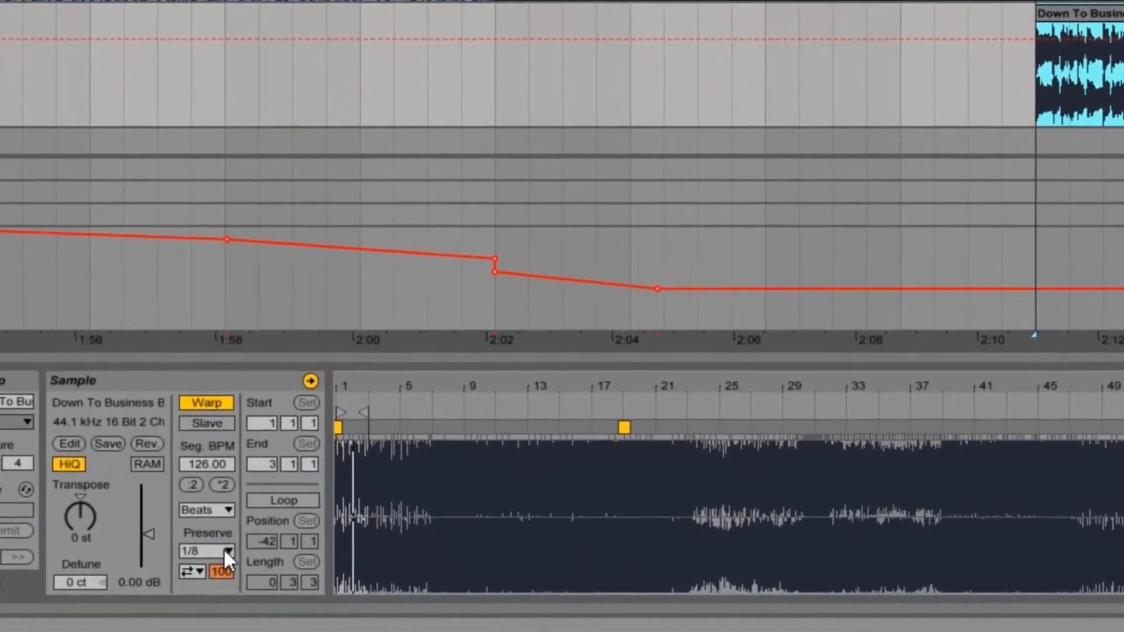
{"action": "left_click", "coordinate": [228, 509]}
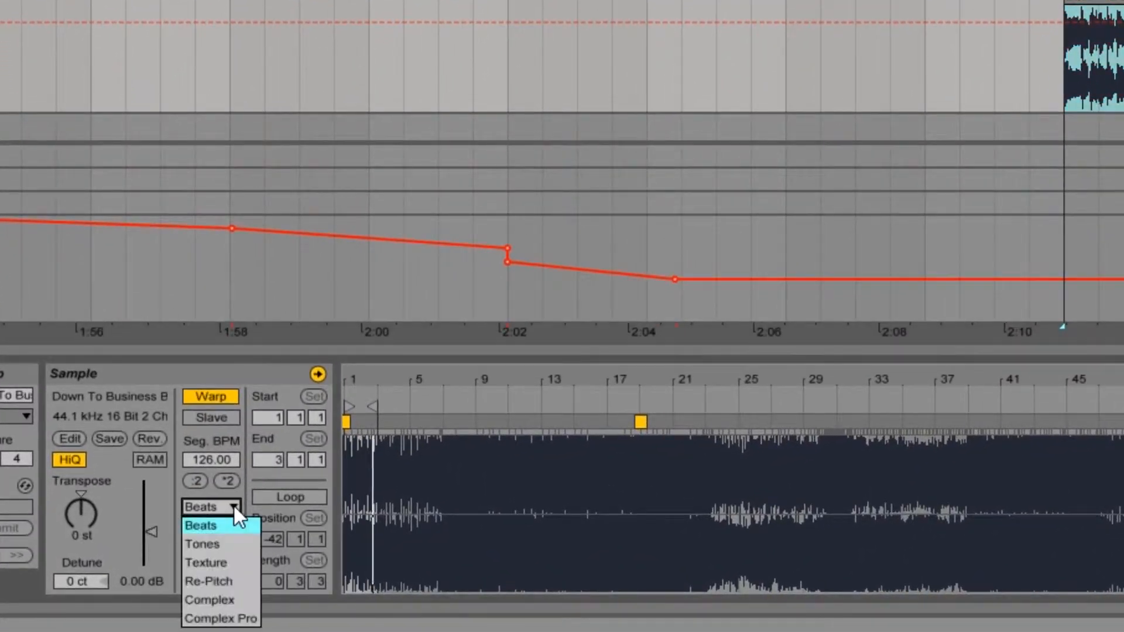
{"action": "left_click", "coordinate": [231, 625]}
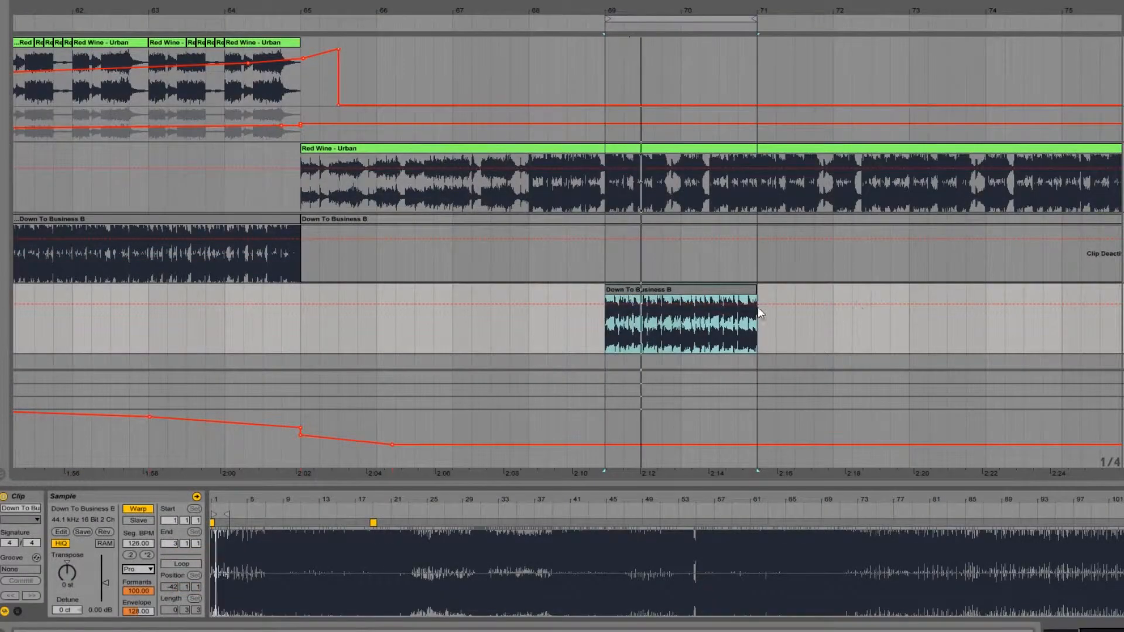
Step: Lower track 4's volume automation to -2.7 dB around the copied clip and show it in a separate lane
{"action": "left_click_drag", "start_coordinate": [579, 304], "coordinate": [584, 308]}
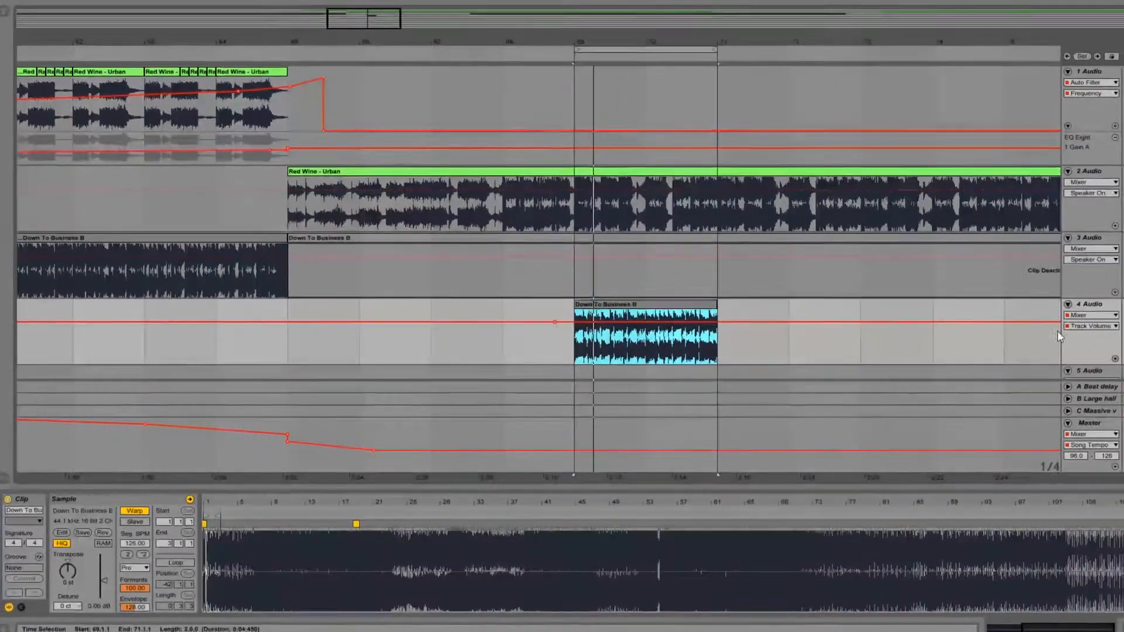
{"action": "left_click", "coordinate": [1059, 334]}
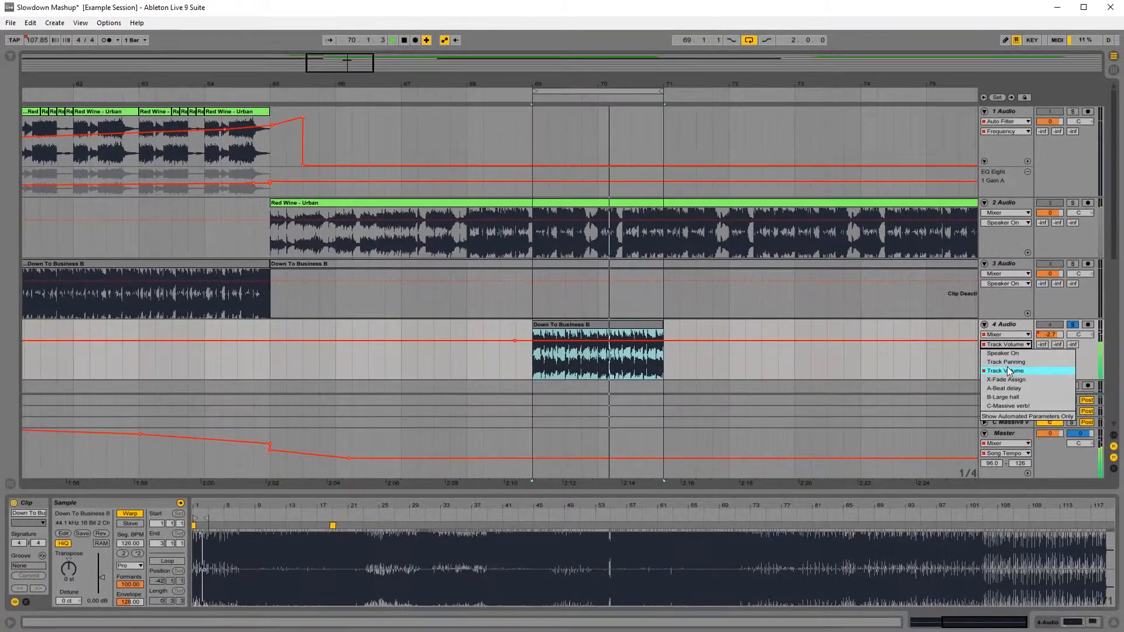
{"action": "left_click", "coordinate": [1066, 358]}
{"action": "left_click", "coordinate": [1028, 374]}
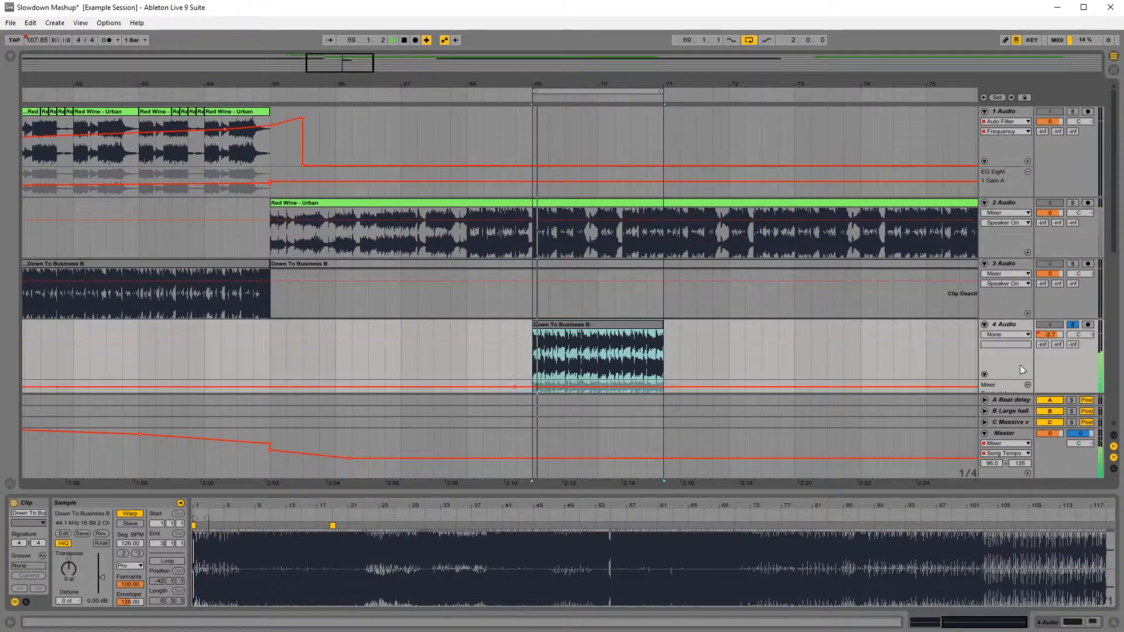
Step: Display the EQ Eight 1 Gain A automation in track 4's main lane
{"action": "left_click", "coordinate": [1004, 335]}
{"action": "left_click", "coordinate": [1010, 366]}
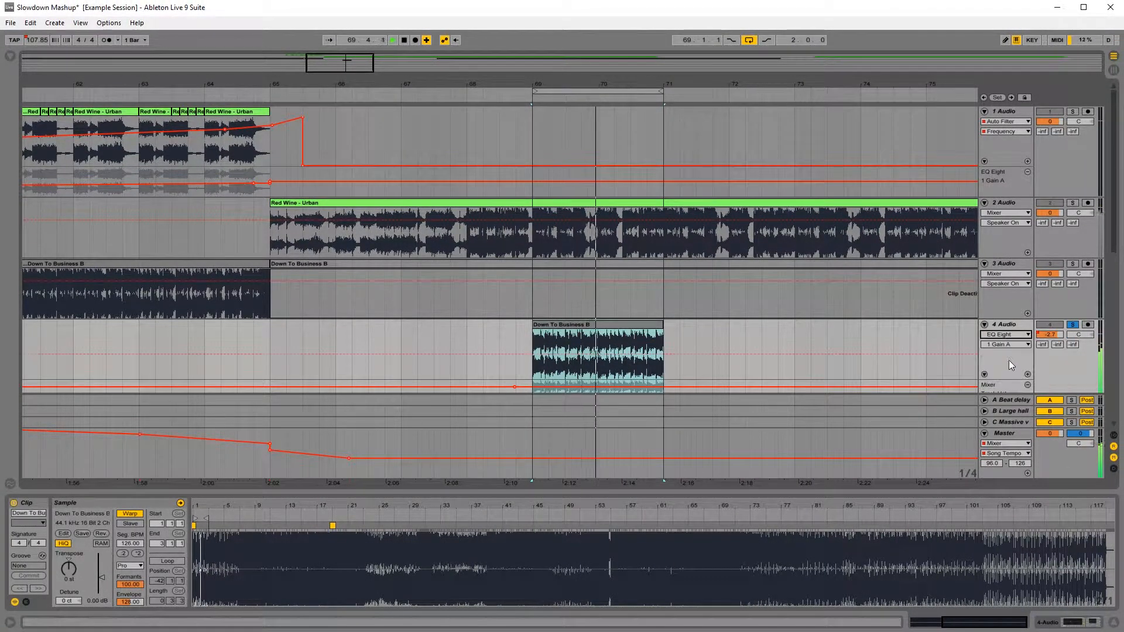
{"action": "left_click", "coordinate": [1007, 345]}
{"action": "left_click", "coordinate": [1007, 346]}
{"action": "scroll", "coordinate": [1022, 291], "scroll_direction": "down", "scroll_amount": 2}
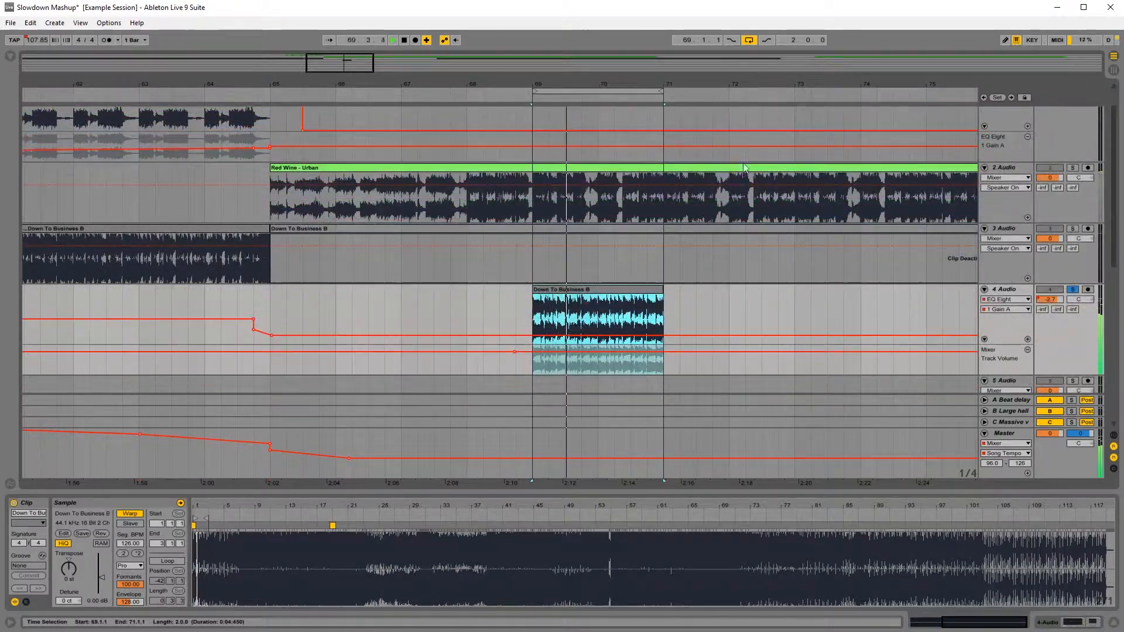
Step: Unsolo track 4, add an EQ gain breakpoint at -13.9 dB just before bar 69, and lower the volume breakpoint there further
{"action": "left_click", "coordinate": [1073, 289]}
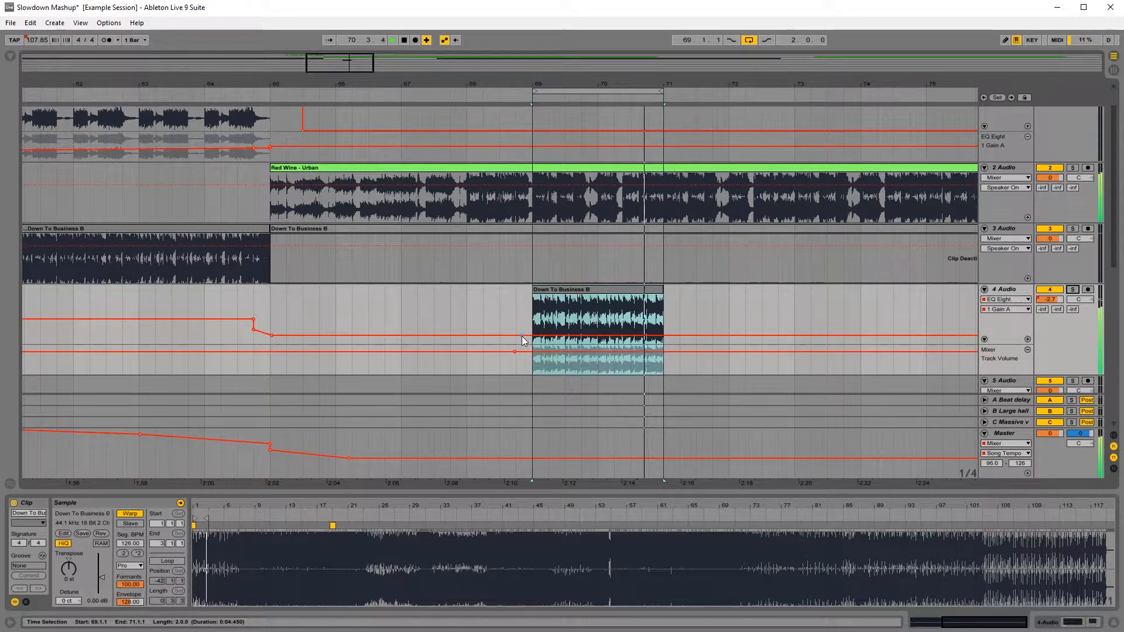
{"action": "left_click_drag", "start_coordinate": [521, 335], "coordinate": [521, 341]}
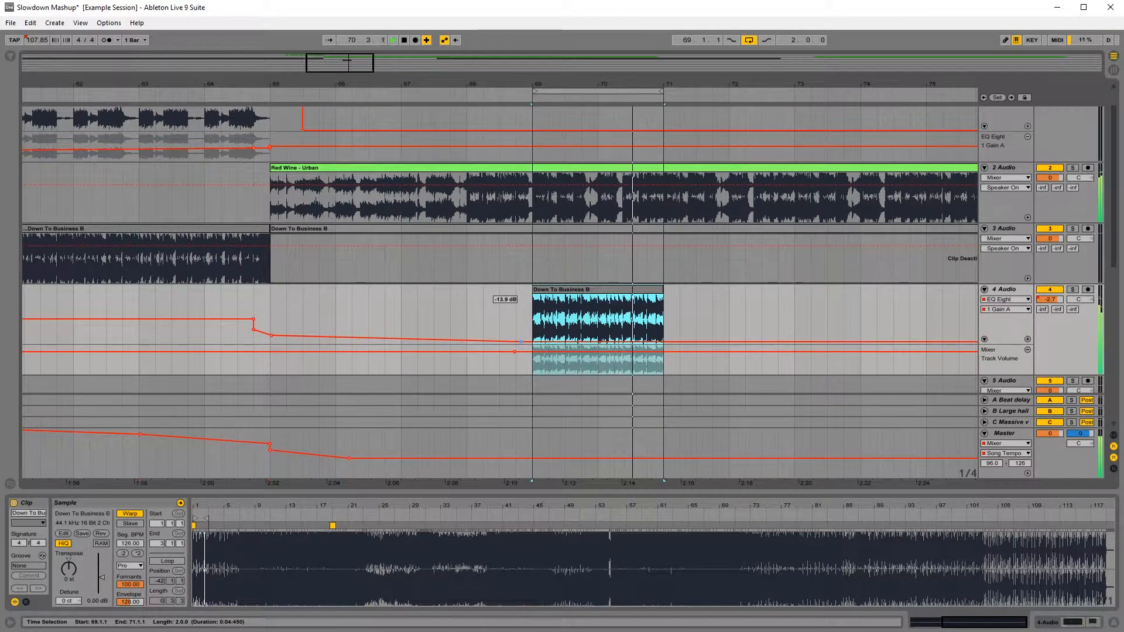
{"action": "mouse_move", "coordinate": [517, 352]}
{"action": "left_mouse_down"}
{"action": "mouse_move", "coordinate": [514, 372]}
{"action": "mouse_move", "coordinate": [517, 356]}
{"action": "left_mouse_up"}
Step: Split the track 4 copy at bar 70 and replace its second bar with a duplicate of the first
{"action": "left_click", "coordinate": [599, 327]}
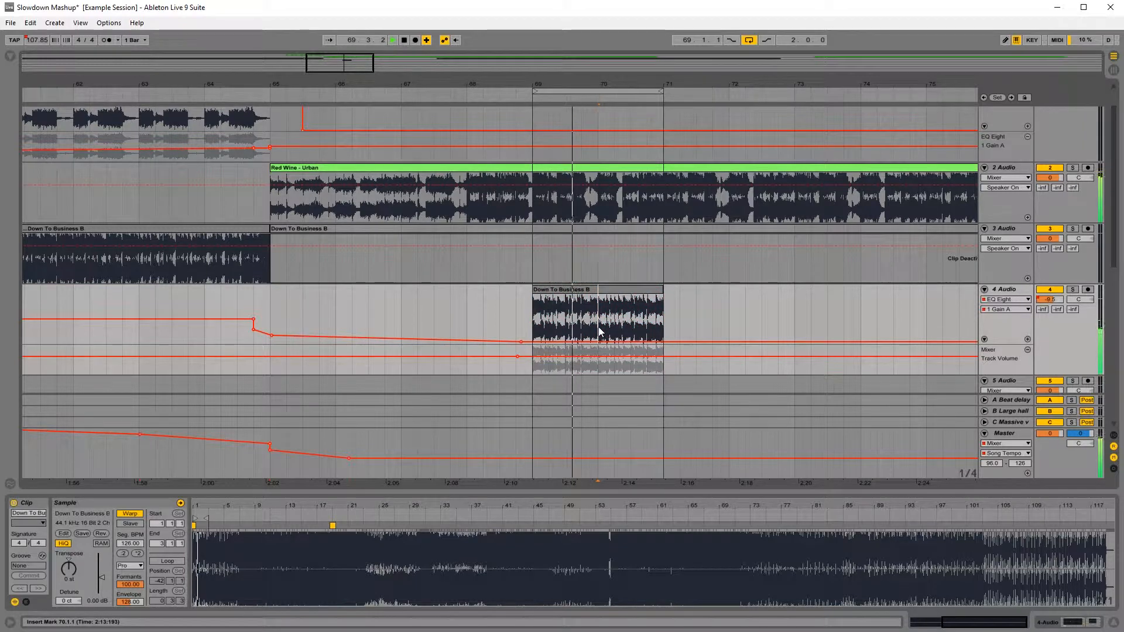
{"action": "key", "text": "ctrl+e"}
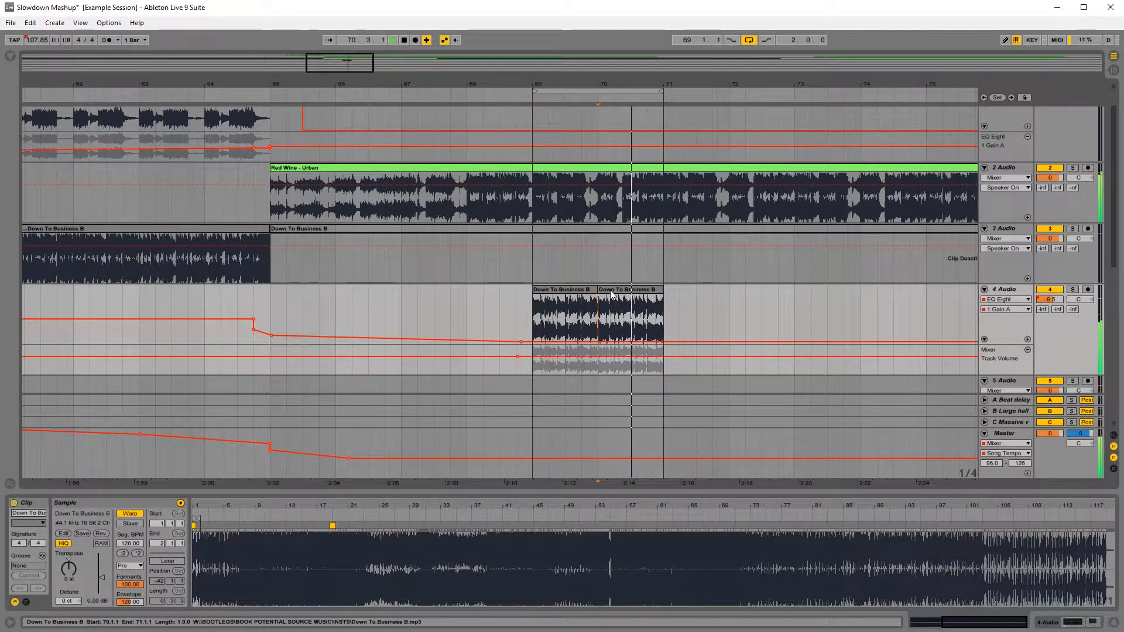
{"action": "left_click_drag", "start_coordinate": [612, 295], "coordinate": [678, 294]}
{"action": "left_click", "coordinate": [564, 294]}
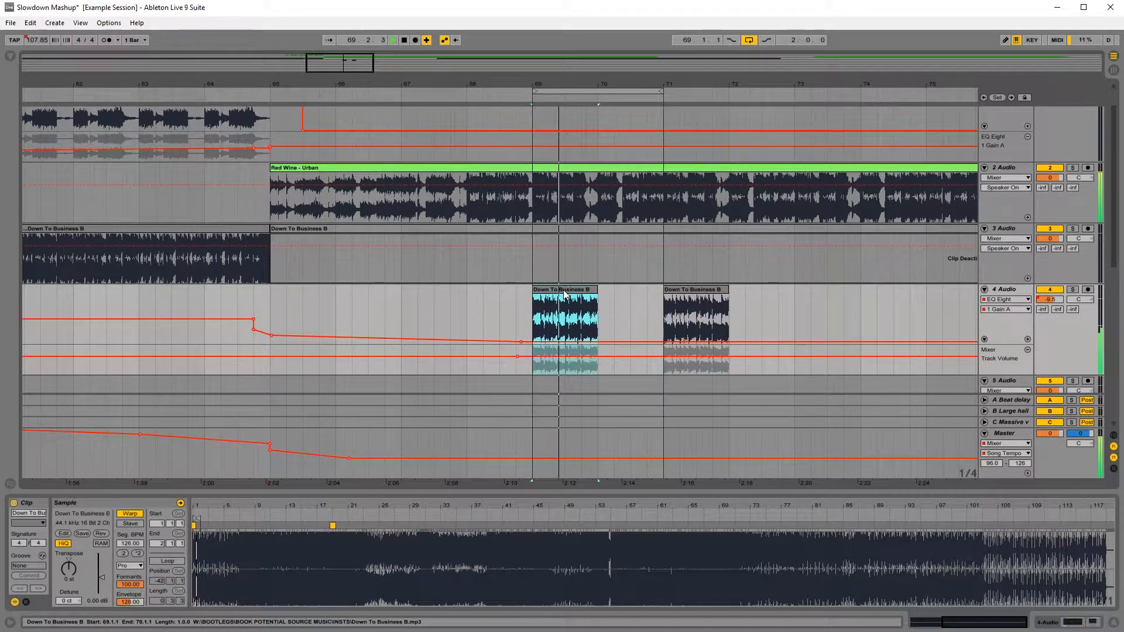
{"action": "key", "text": "ctrl+d"}
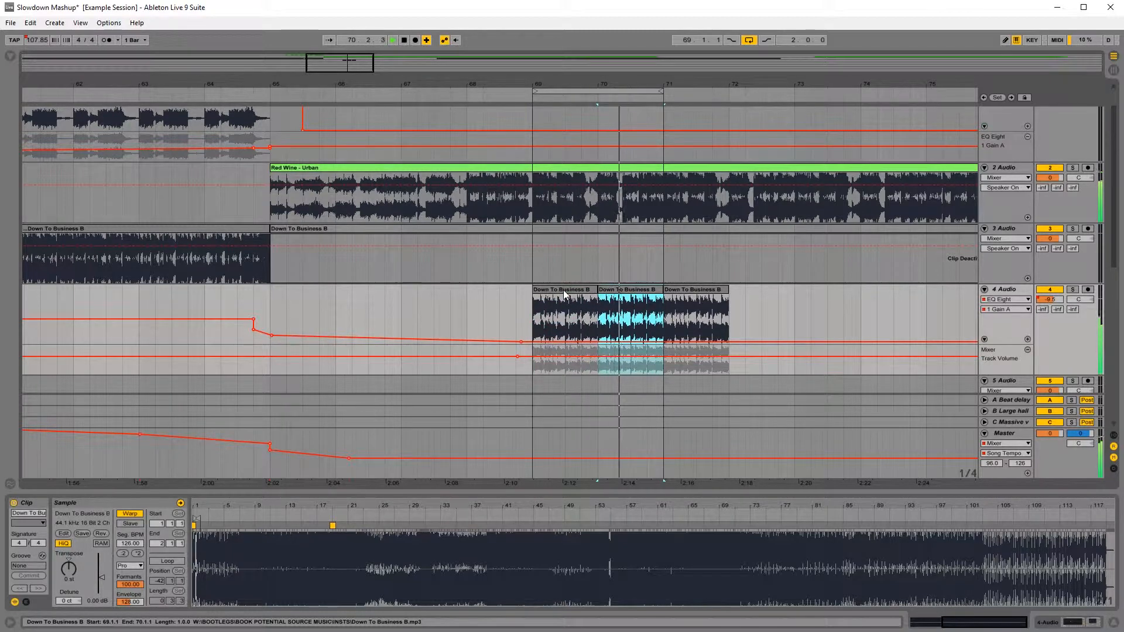
{"action": "left_click", "coordinate": [709, 293]}
{"action": "key", "text": "Delete"}
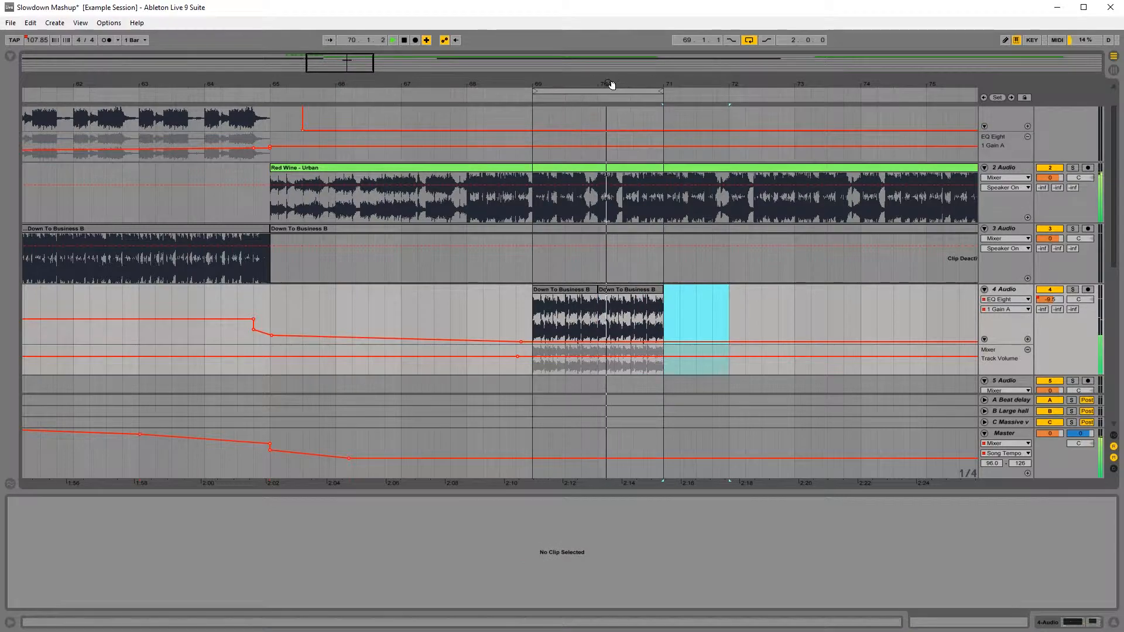
{"action": "left_click_drag", "start_coordinate": [609, 86], "coordinate": [609, 58]}
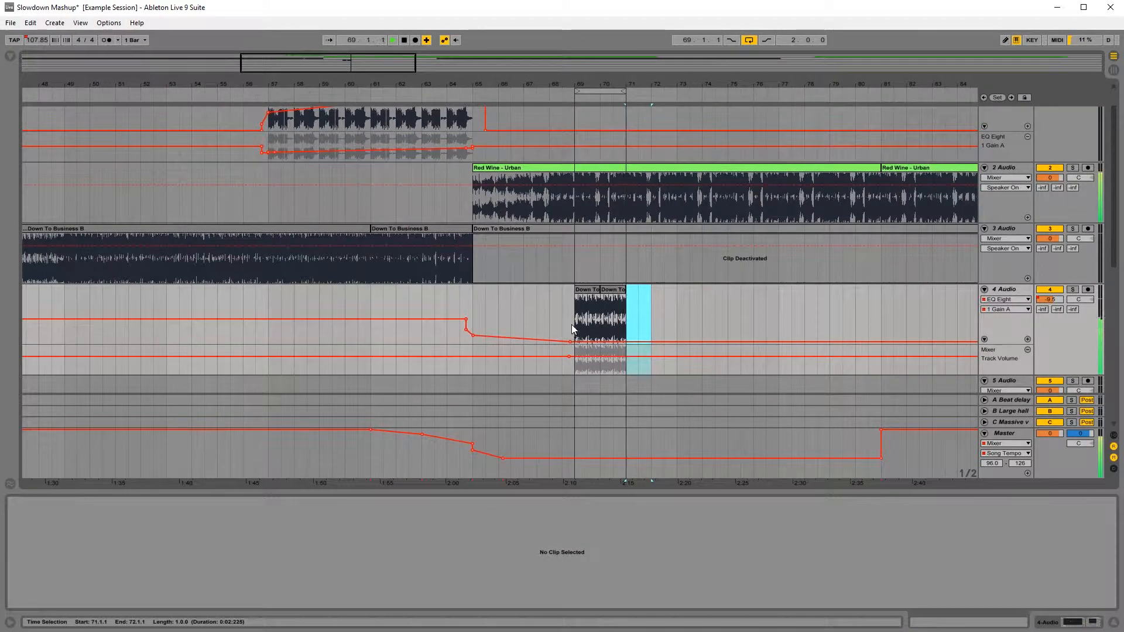
Step: Duplicate the two-bar drum loop on track 4 to fill bars 73 to 81
{"action": "left_click_drag", "start_coordinate": [573, 324], "coordinate": [618, 323]}
{"action": "left_click_drag", "start_coordinate": [703, 86], "coordinate": [721, 63]}
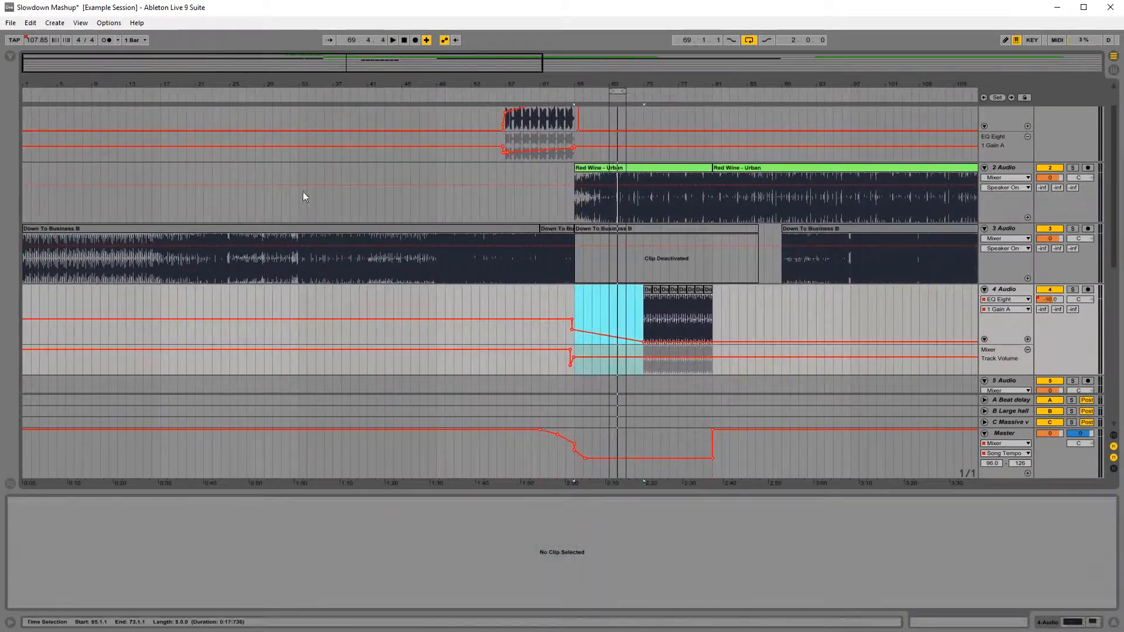
Step: Play the original Down To Business clip on track 3 from several points between bars 12 and 46 to look for another drum section
{"action": "left_click", "coordinate": [143, 302]}
{"action": "key", "text": "space"}
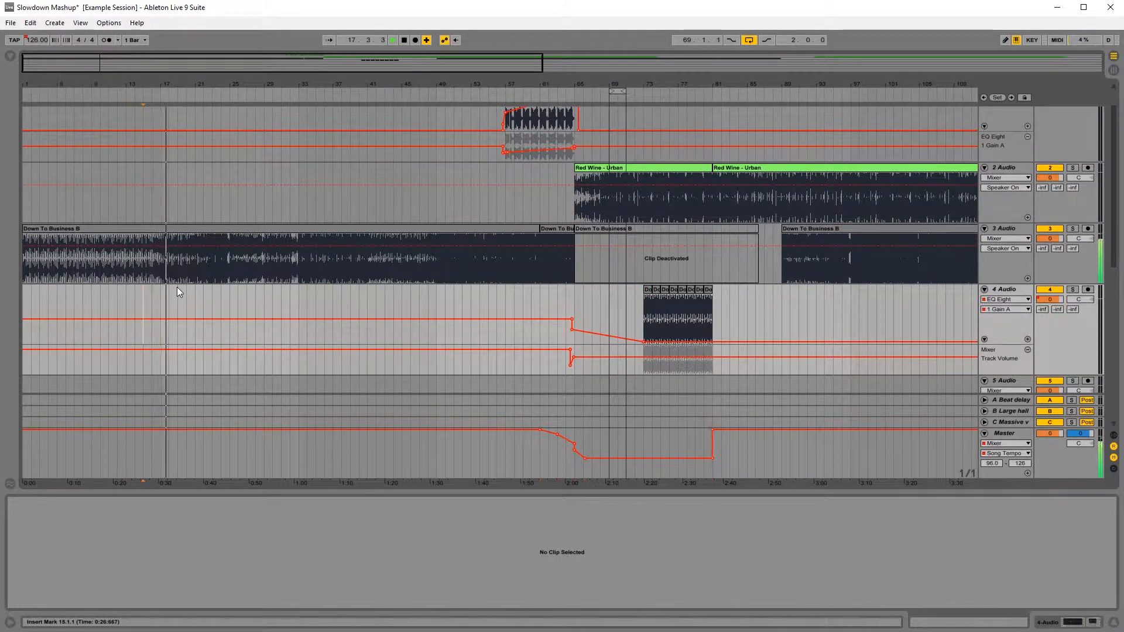
{"action": "left_click", "coordinate": [231, 274]}
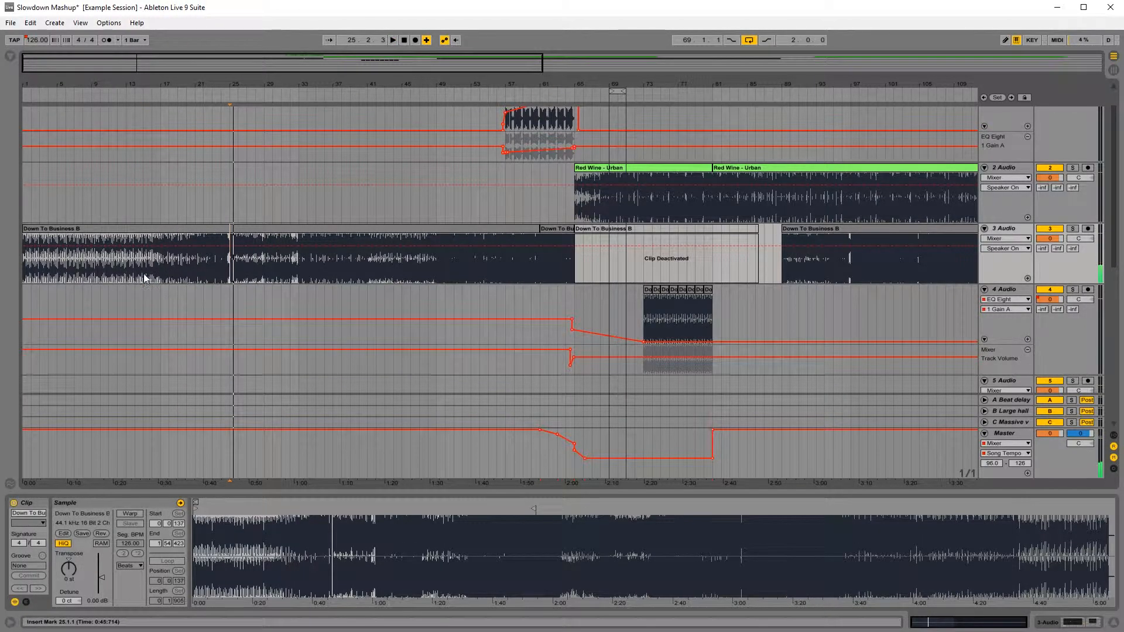
{"action": "left_click", "coordinate": [293, 272]}
{"action": "left_click", "coordinate": [376, 273]}
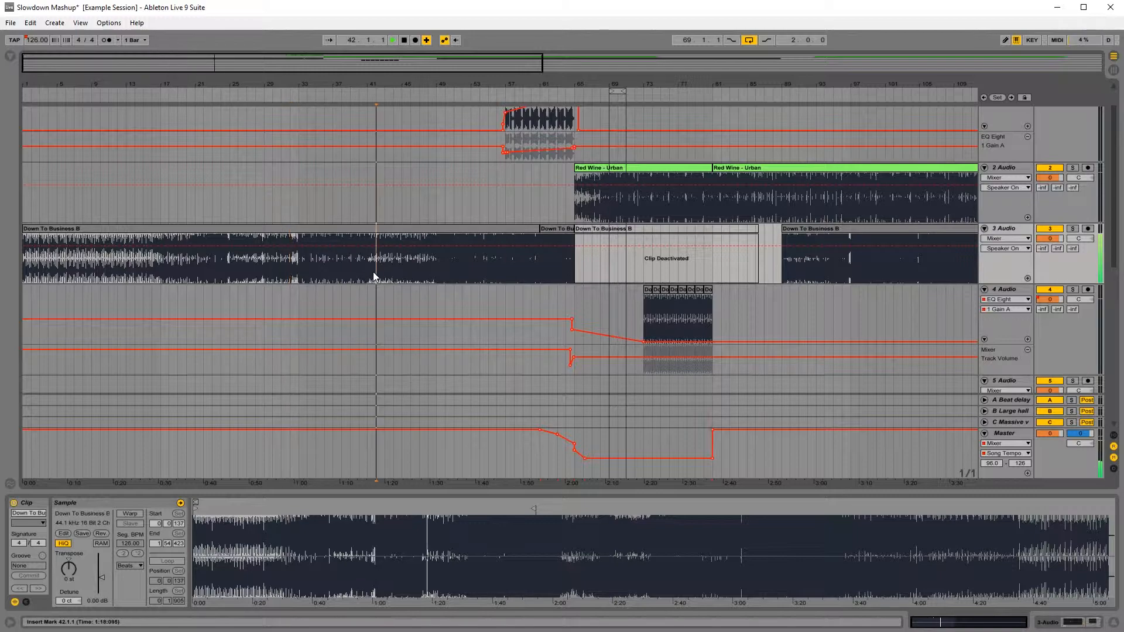
{"action": "left_click", "coordinate": [420, 276]}
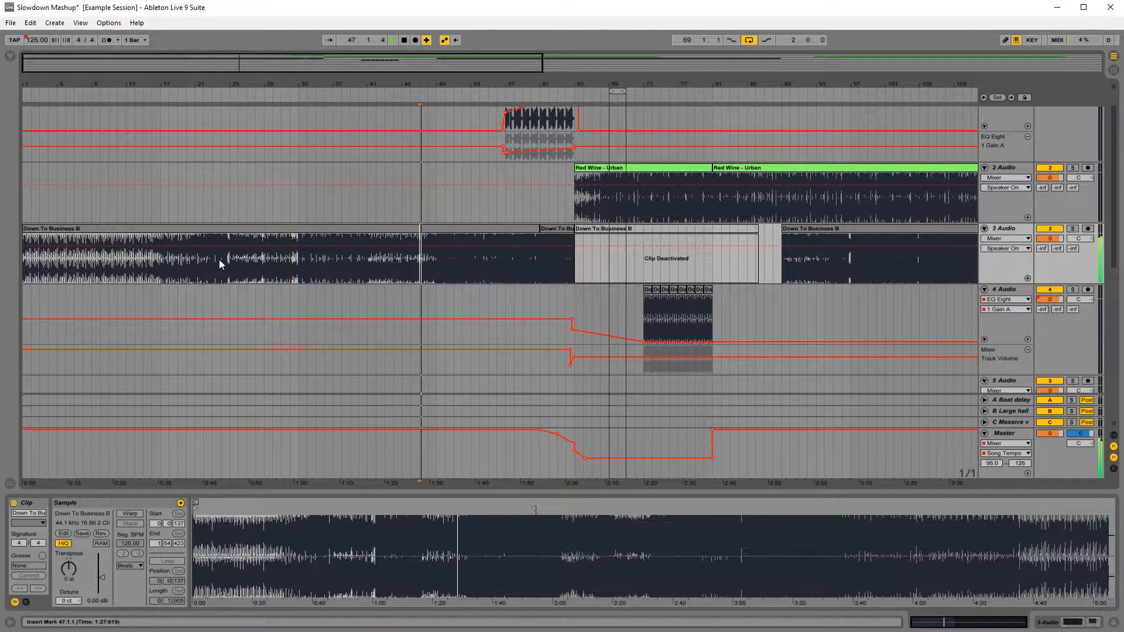
{"action": "left_click", "coordinate": [114, 263]}
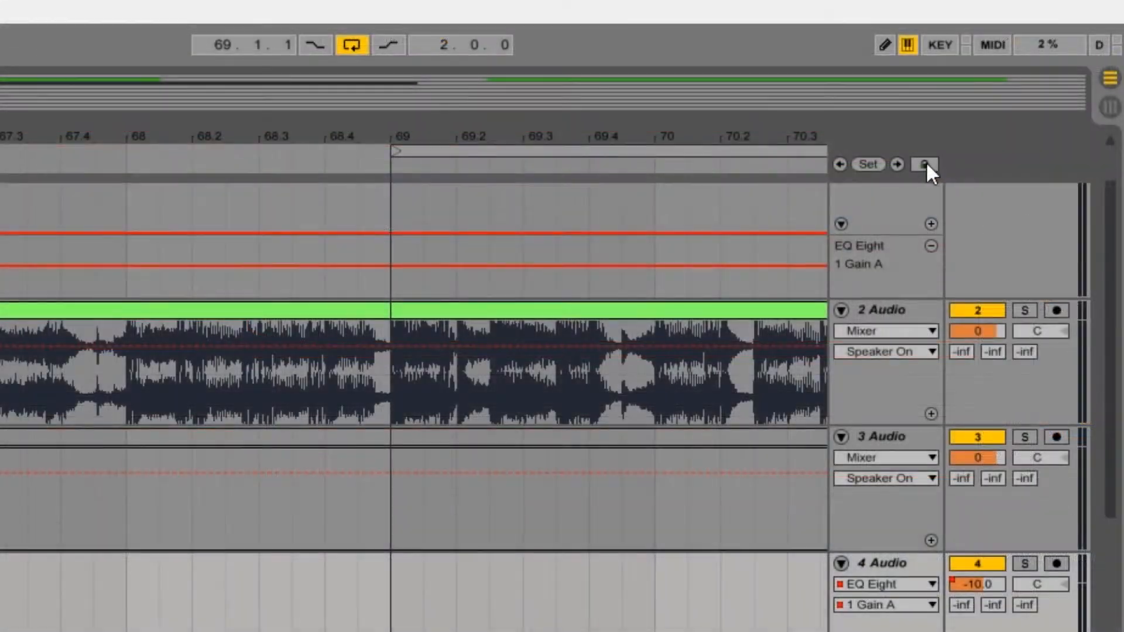
Step: Lock the automation envelopes and paste a one-bar Down To Business loop onto track 4 at bar 65
{"action": "left_click", "coordinate": [926, 164]}
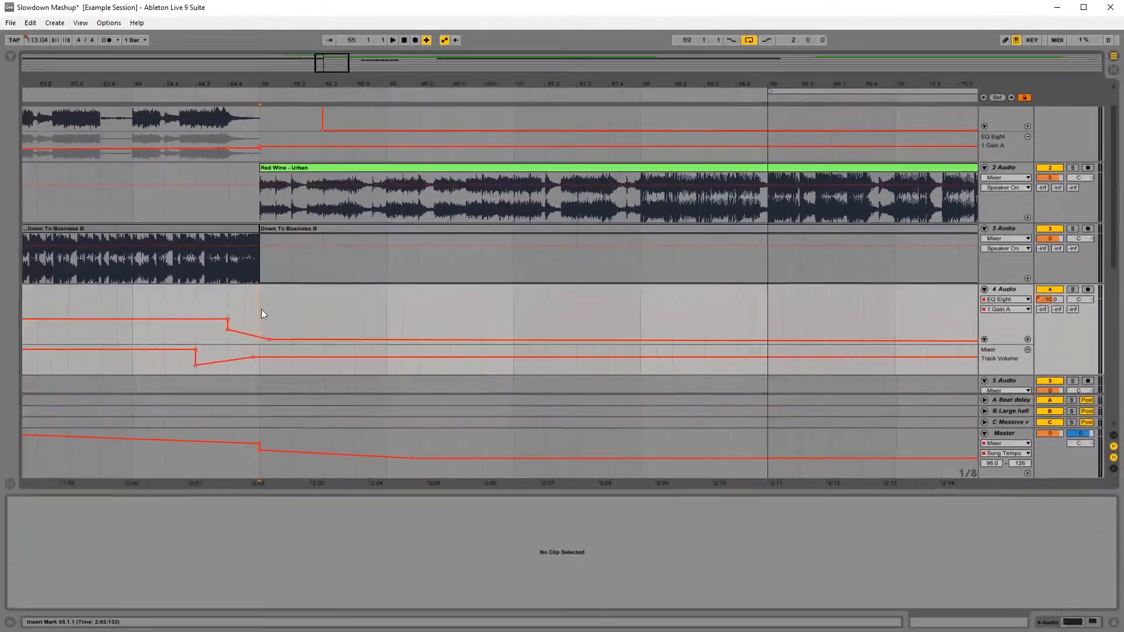
{"action": "key", "text": "ctrl+v"}
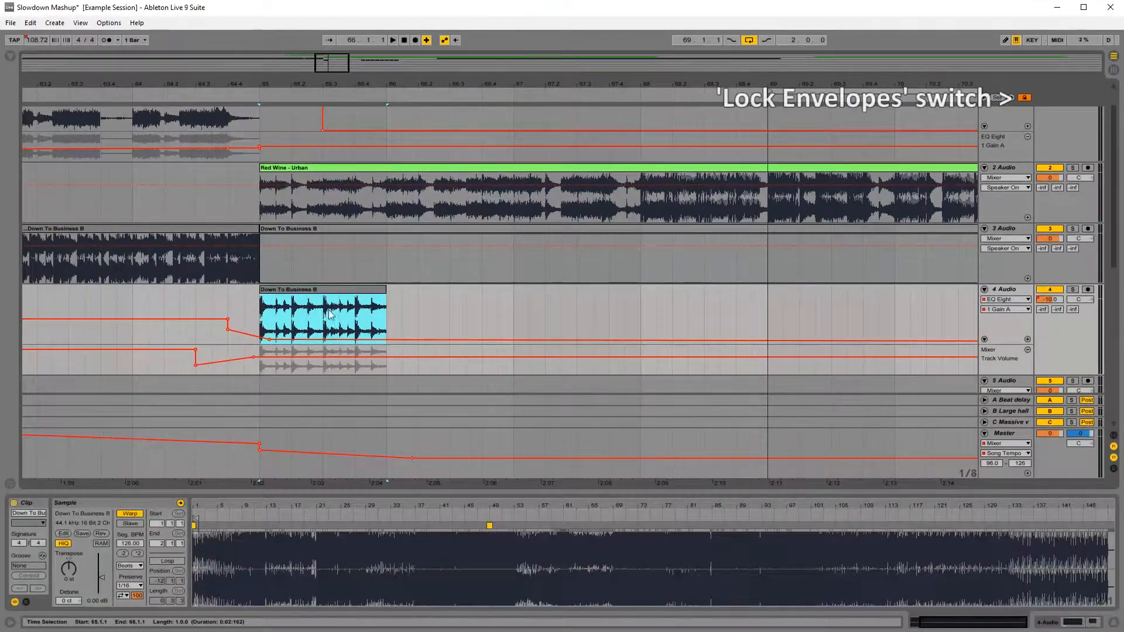
{"action": "left_click_drag", "start_coordinate": [387, 86], "coordinate": [387, 56]}
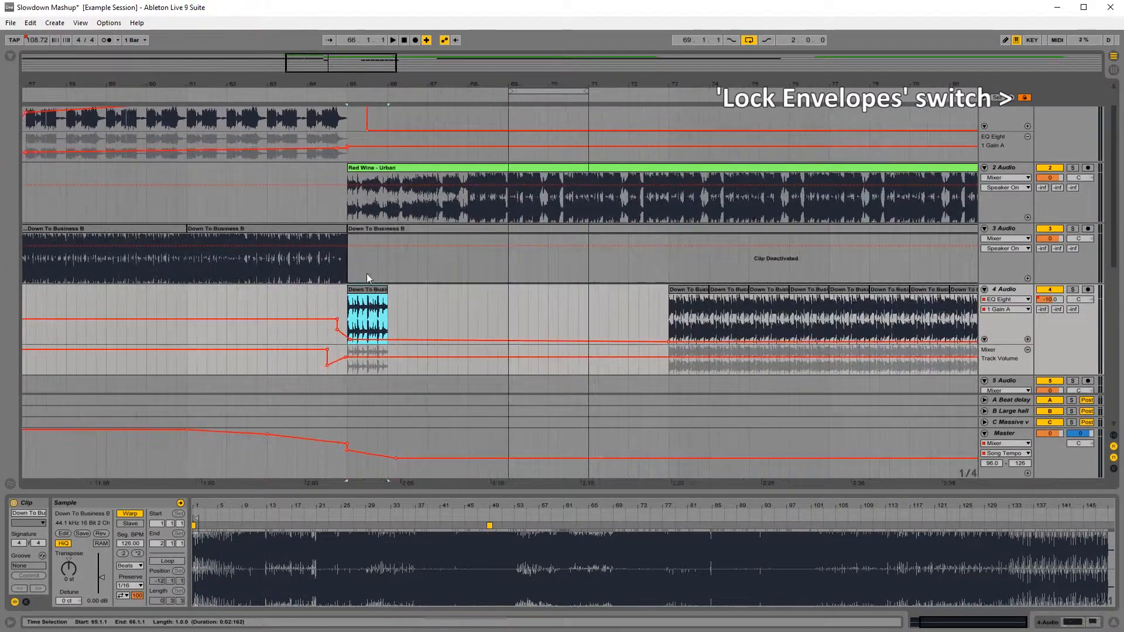
Step: Duplicate the pasted one-bar loop on track 4 repeatedly until it reaches bar 73
{"action": "key", "text": "ctrl+d"}
{"action": "key", "text": "ctrl+d"}
{"action": "key", "text": "ctrl+d"}
{"action": "key", "text": "ctrl+d"}
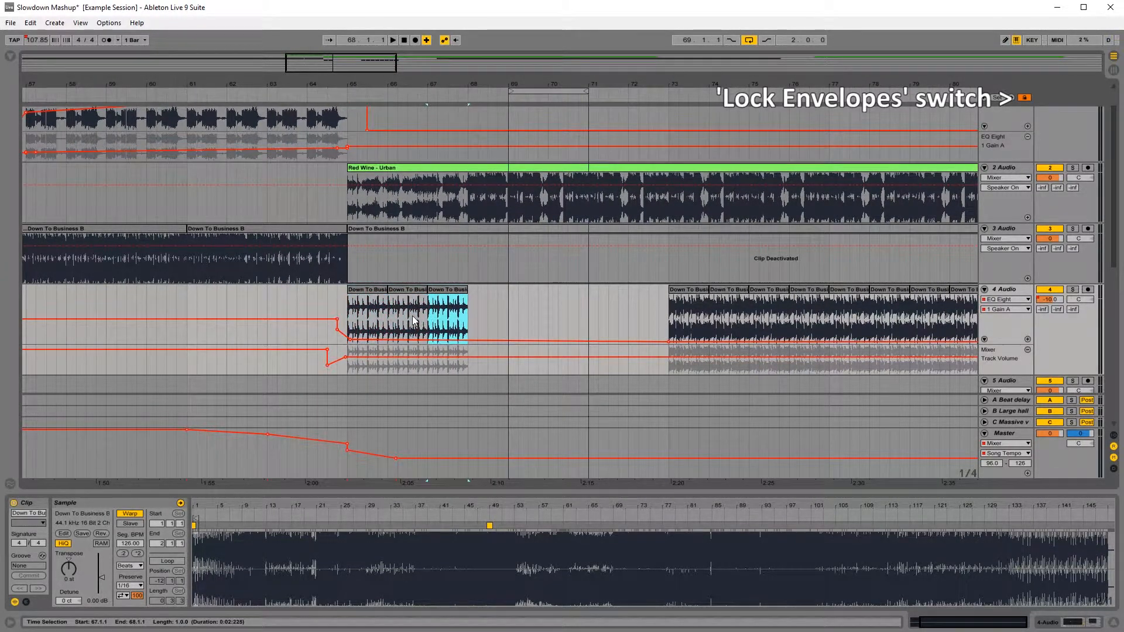
{"action": "key", "text": "ctrl+d"}
{"action": "key", "text": "ctrl+d"}
{"action": "key", "text": "ctrl+d"}
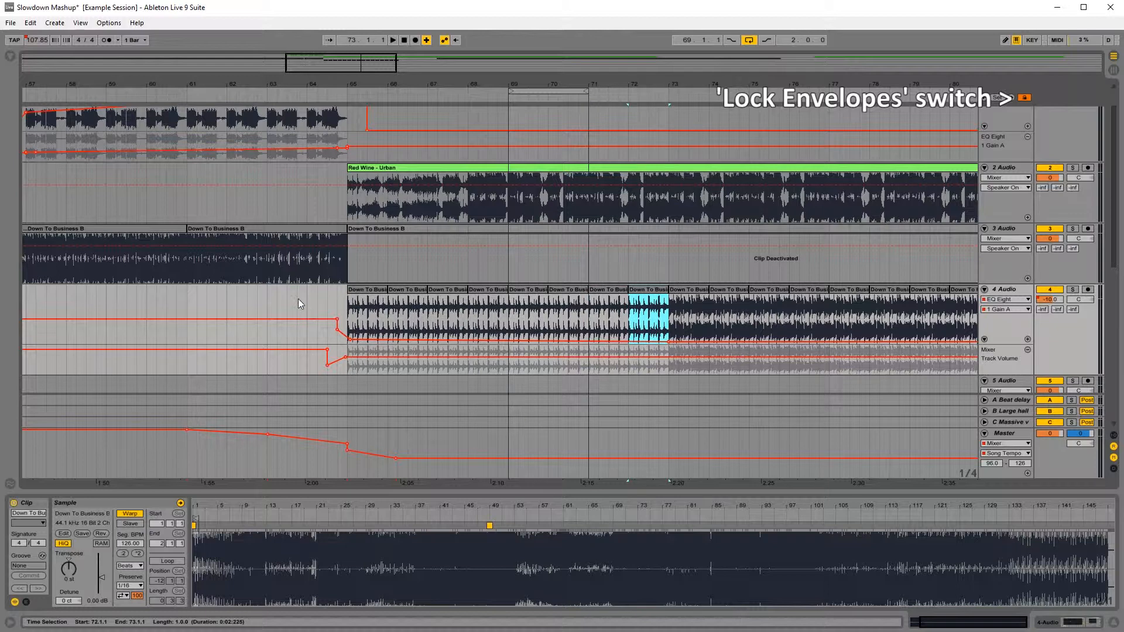
Step: Raise track 4's EQ gain automation from bar 65, reaching -3.43 dB near bar 69, and replay the transition from just before bar 65
{"action": "left_click", "coordinate": [298, 304]}
{"action": "key", "text": "space"}
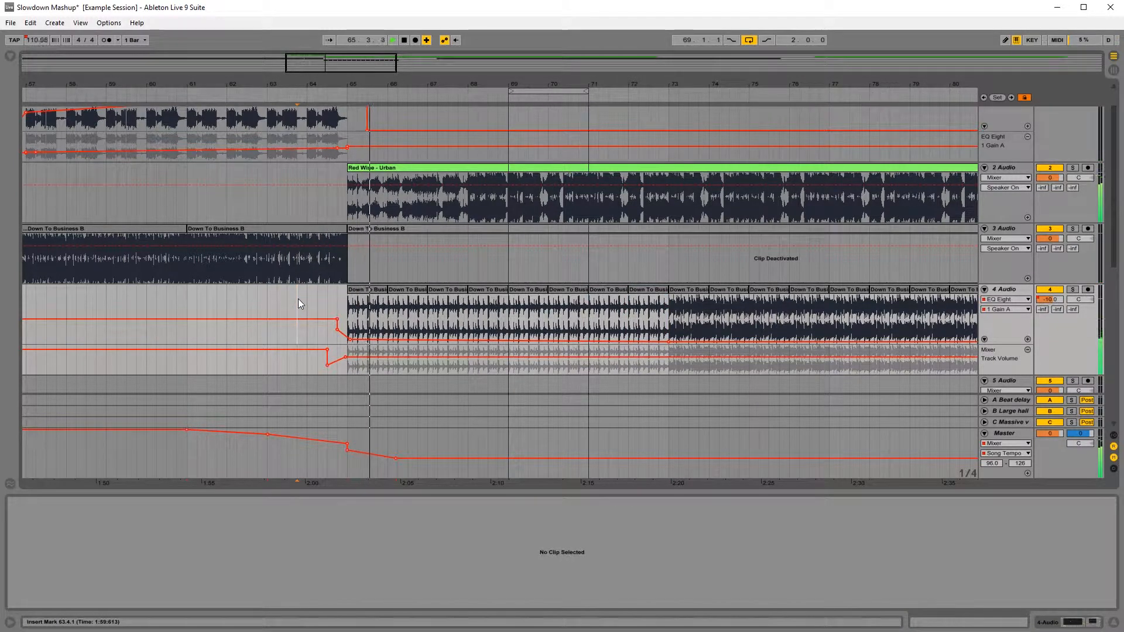
{"action": "mouse_move", "coordinate": [351, 340]}
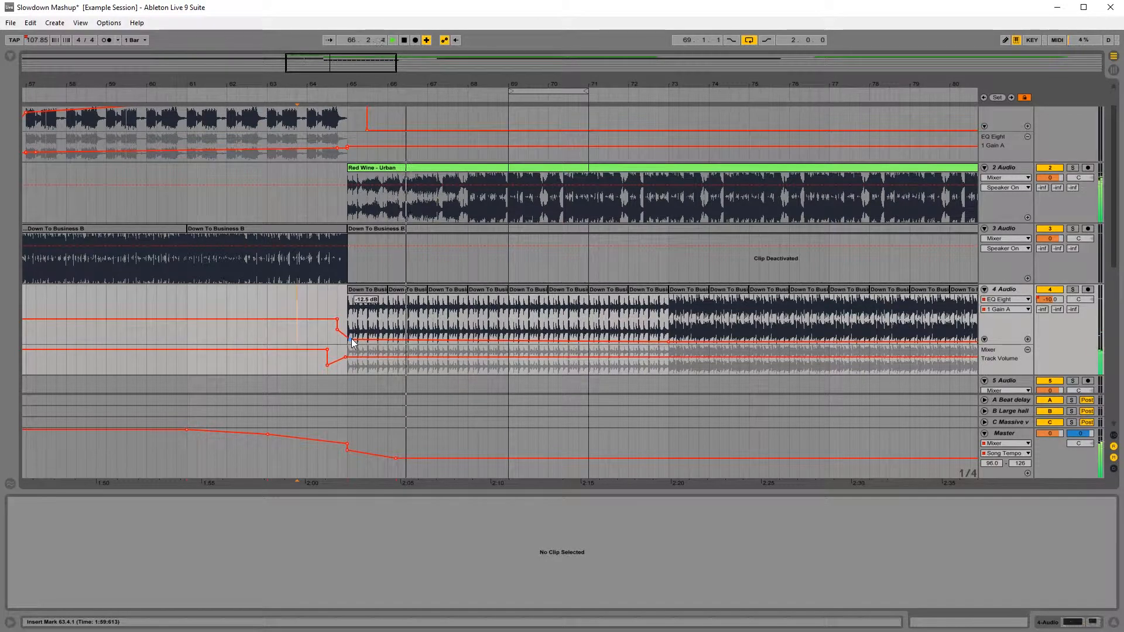
{"action": "left_click_drag", "start_coordinate": [352, 340], "coordinate": [509, 323]}
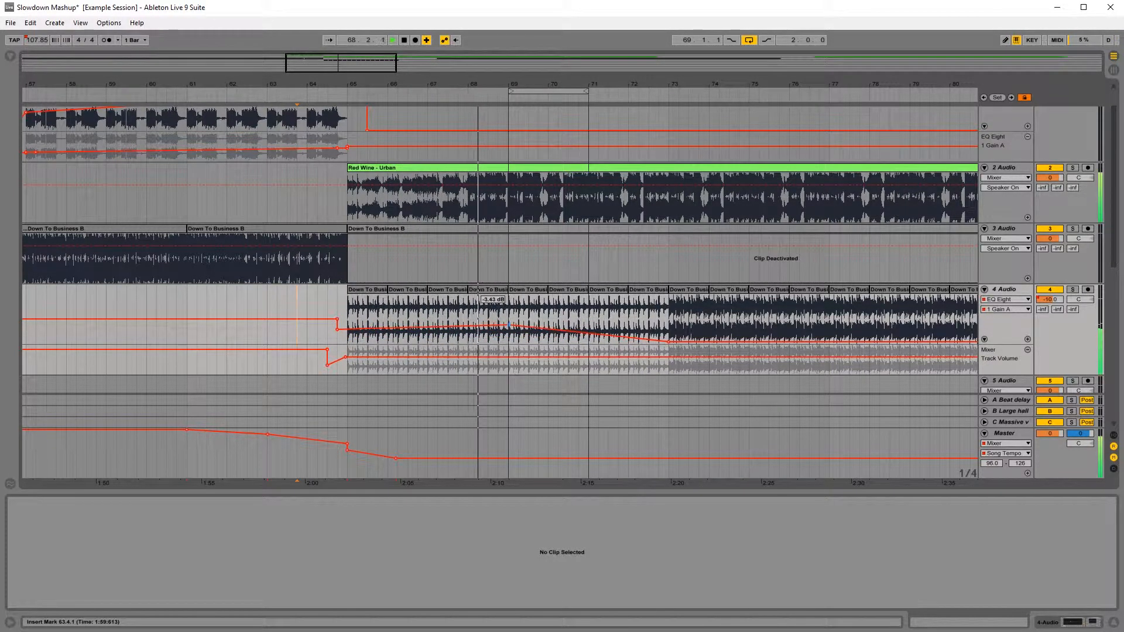
{"action": "key", "text": "space"}
{"action": "left_click", "coordinate": [336, 343]}
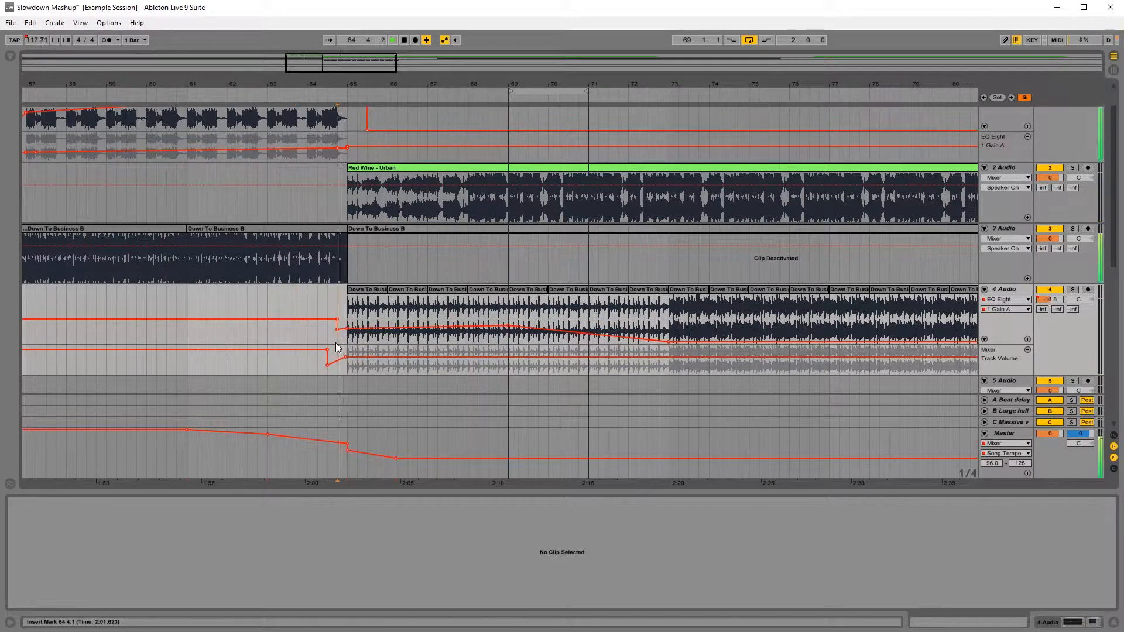
{"action": "key", "text": "space"}
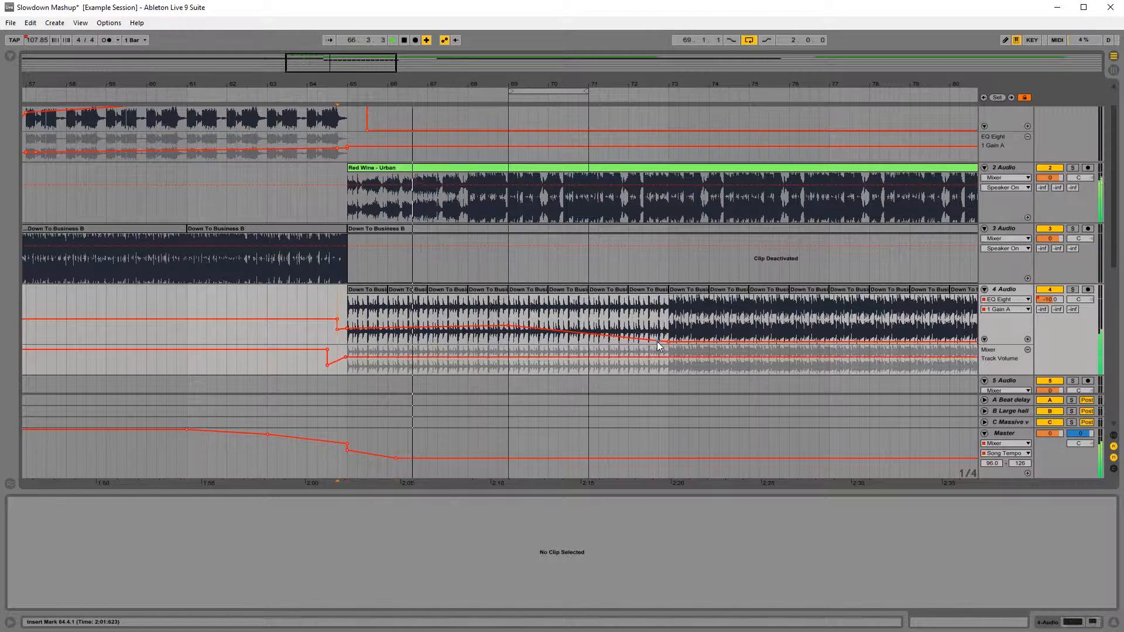
Step: Extend track 4's sparser loop to bar 77 with the fuller loop through bar 85, and step the EQ gain down at bar 77
{"action": "left_click_drag", "start_coordinate": [480, 84], "coordinate": [469, 34]}
{"action": "scroll", "coordinate": [619, 306], "scroll_direction": "down", "scroll_amount": 3}
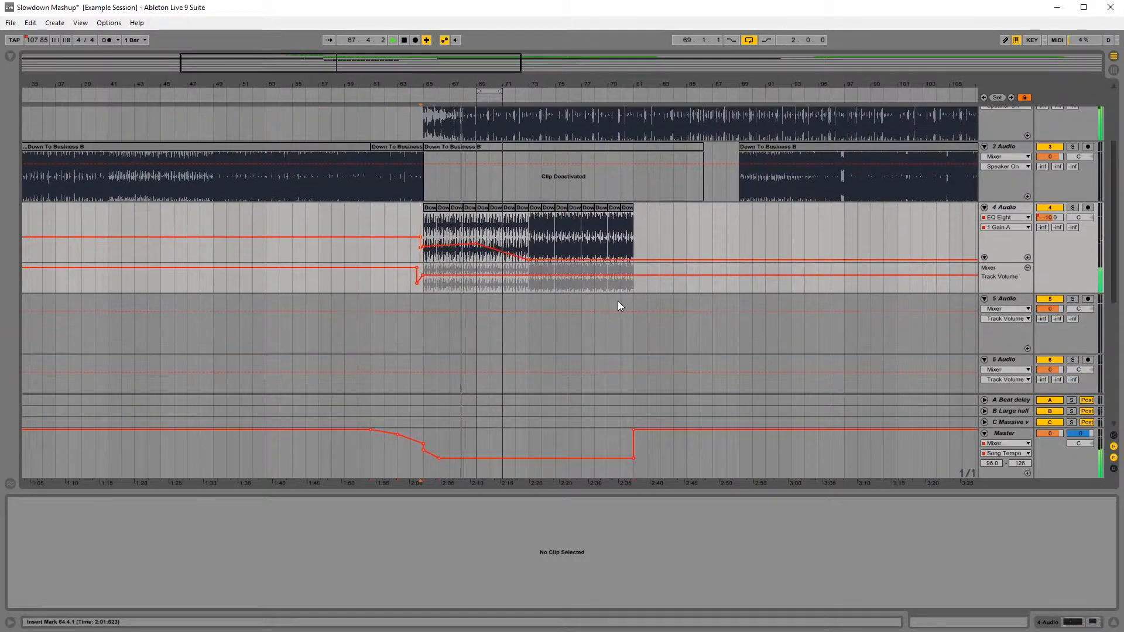
{"action": "left_click_drag", "start_coordinate": [529, 259], "coordinate": [525, 234]}
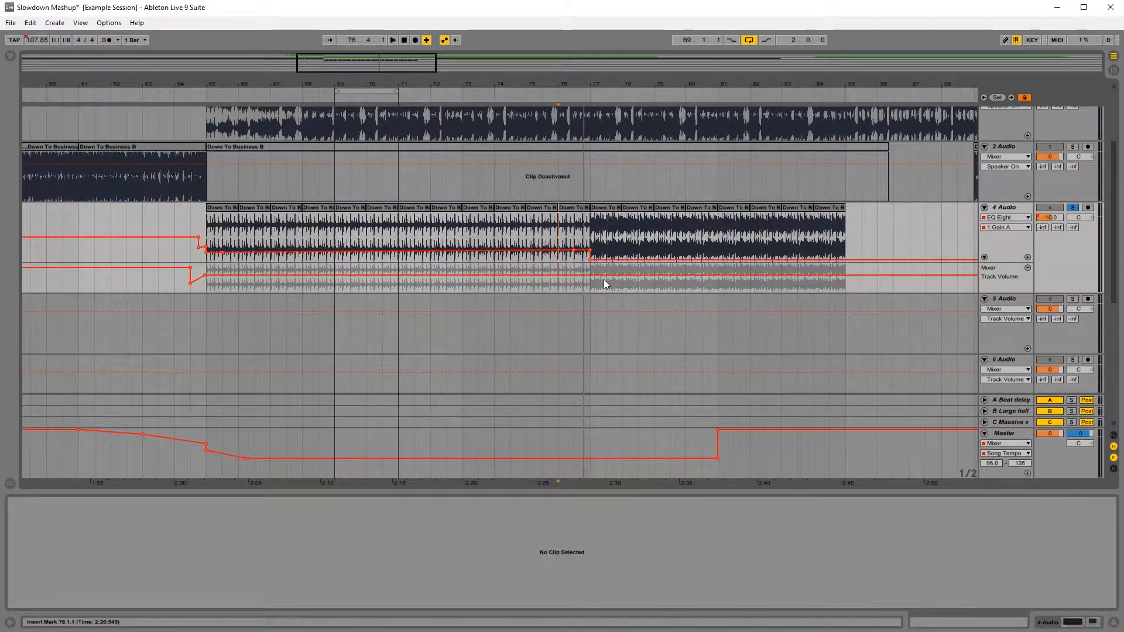
Step: Play the loop change at bar 77 with track 4 soloed, and unsolo the track
{"action": "left_click", "coordinate": [563, 263]}
{"action": "key", "text": "space"}
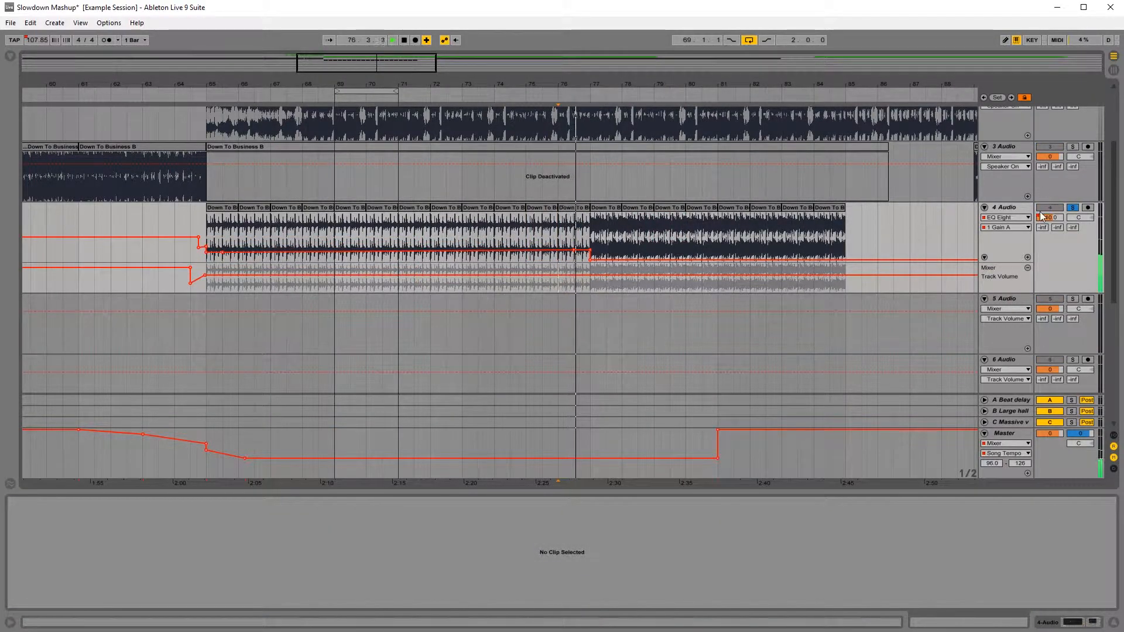
{"action": "left_click", "coordinate": [1073, 208]}
Step: Listen to the end of the slow section and the return to the original tempo around bar 86
{"action": "left_click_drag", "start_coordinate": [695, 83], "coordinate": [506, 23]}
{"action": "scroll", "coordinate": [585, 248], "scroll_direction": "up", "scroll_amount": 3}
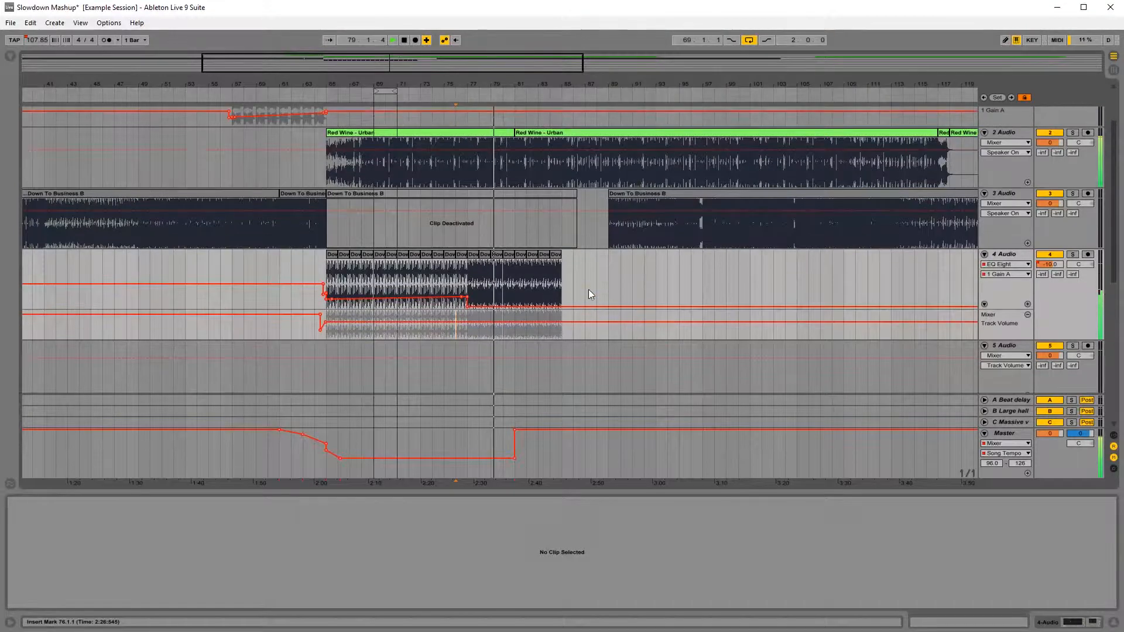
{"action": "left_click", "coordinate": [571, 286]}
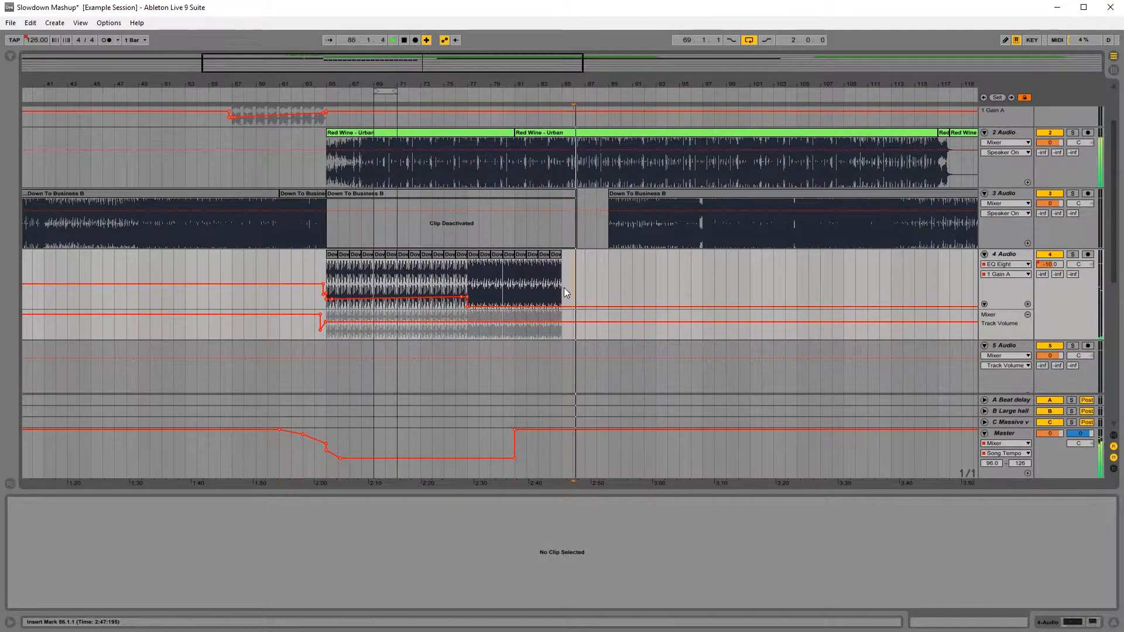
{"action": "scroll", "coordinate": [582, 329], "scroll_direction": "up", "scroll_amount": 3}
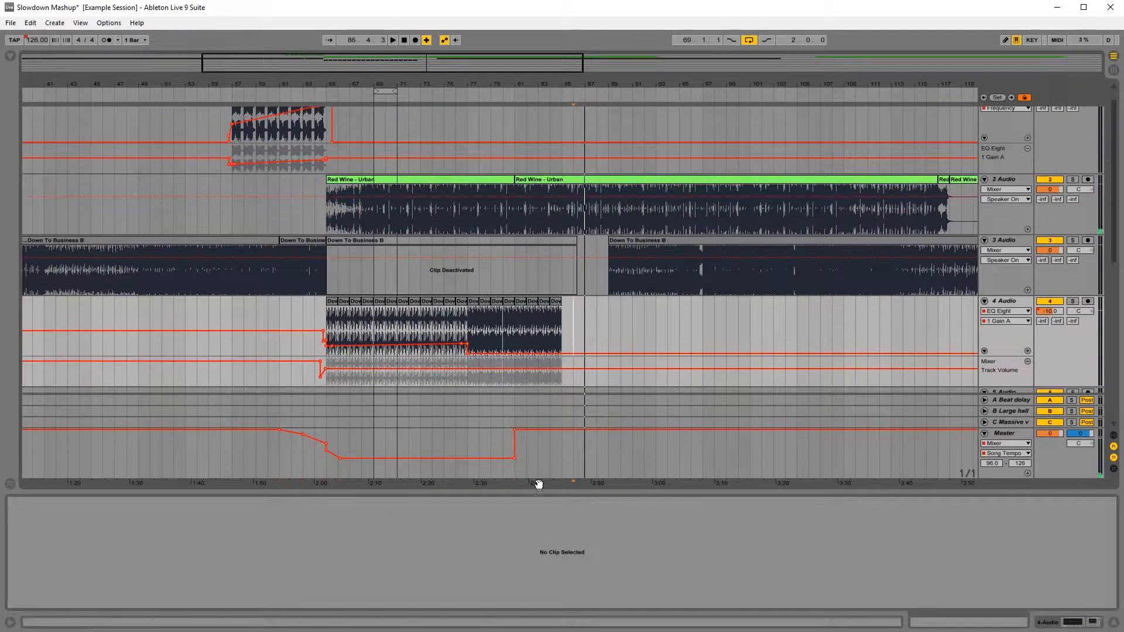
{"action": "scroll", "coordinate": [547, 430], "scroll_direction": "down", "scroll_amount": 3}
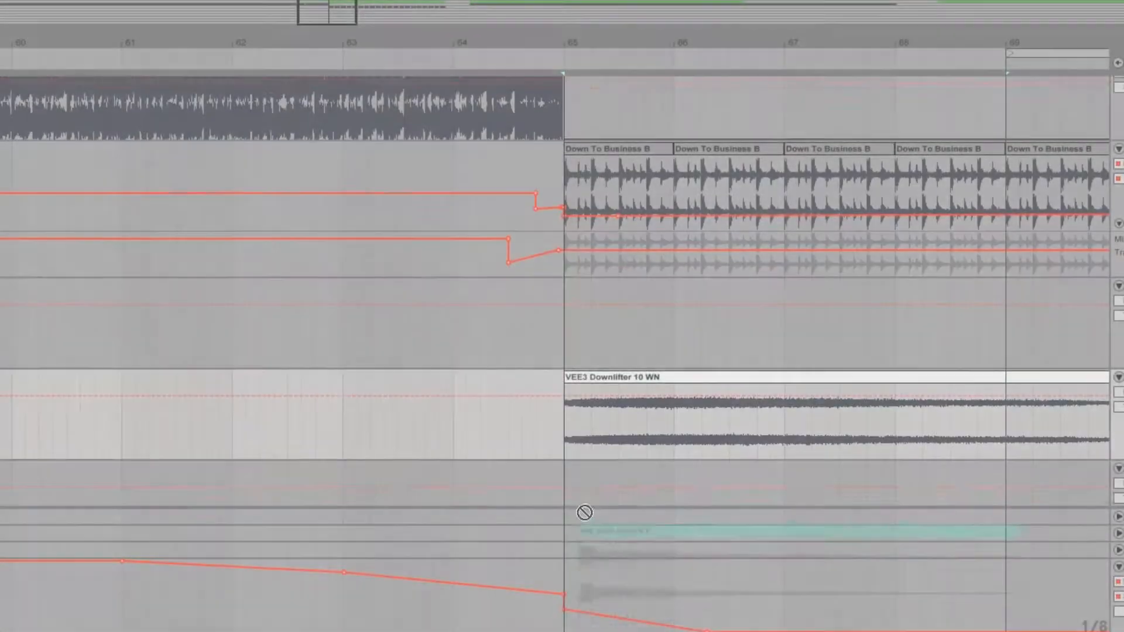
Step: Place the Big Kick reverb 2 sample on track 5 at bar 65 and play it together with the downlifter on track 6
{"action": "left_click_drag", "start_coordinate": [580, 513], "coordinate": [549, 283]}
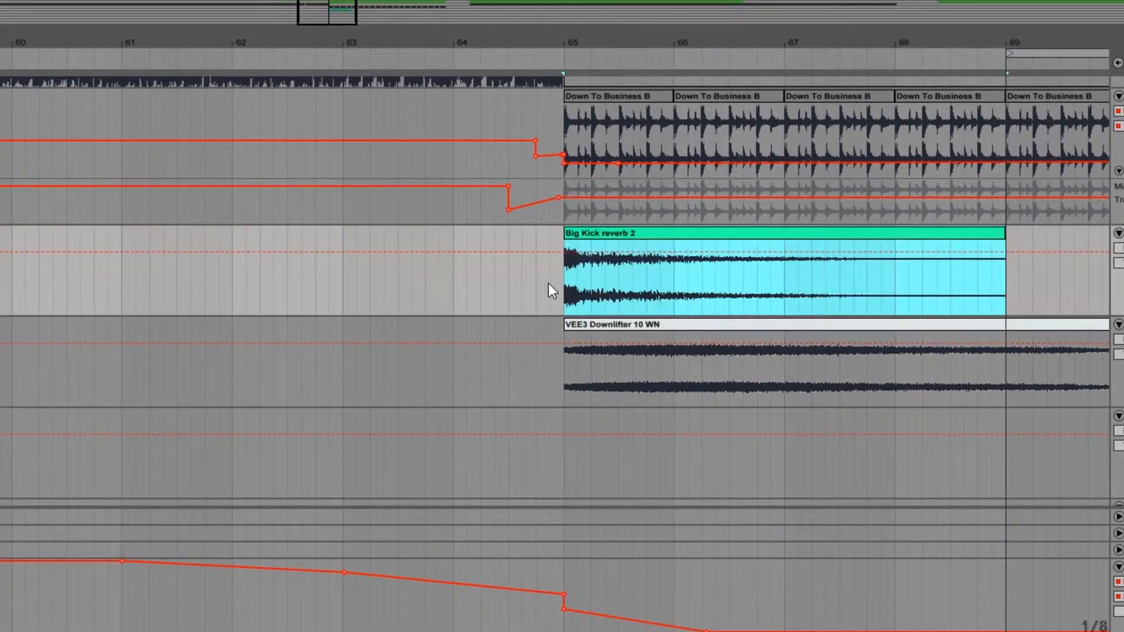
{"action": "left_click", "coordinate": [490, 304]}
{"action": "key", "text": "space"}
{"action": "left_click", "coordinate": [607, 235]}
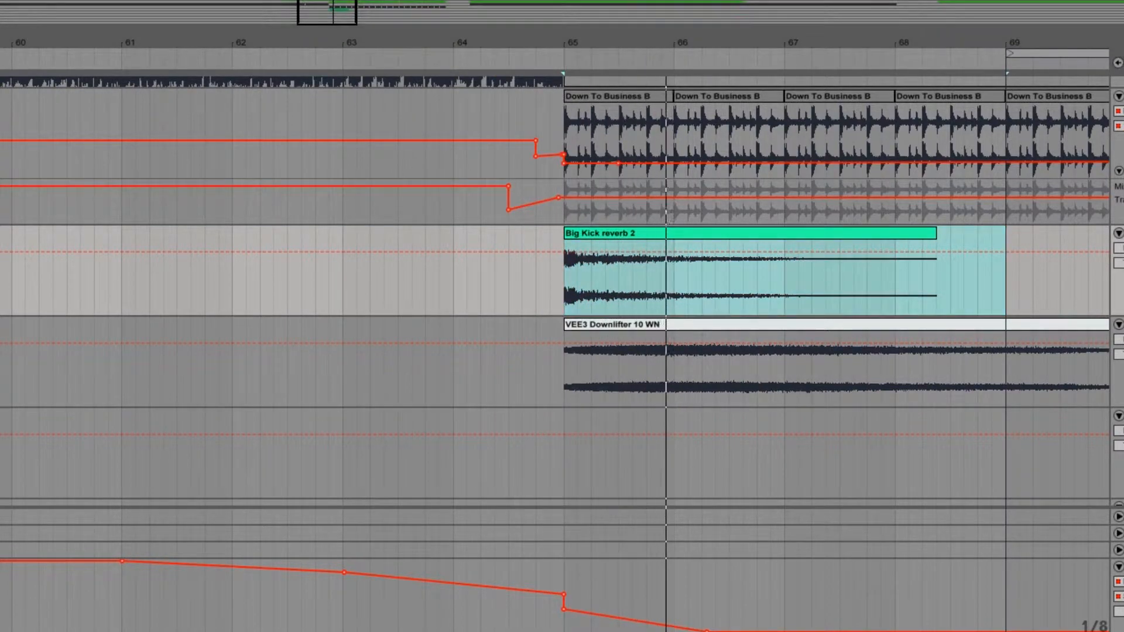
{"action": "left_click", "coordinate": [610, 332]}
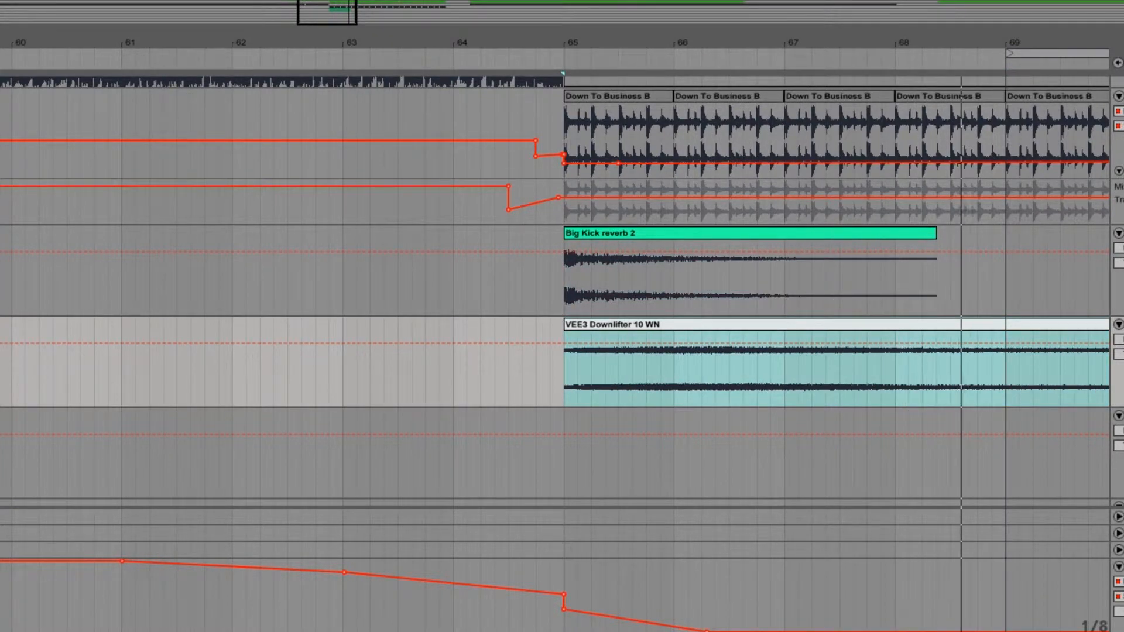
Step: Listen to the slowdown with both effects from bar 63, and check playback from bar 73
{"action": "mouse_move", "coordinate": [708, 42]}
{"action": "left_mouse_down"}
{"action": "mouse_move", "coordinate": [572, 8]}
{"action": "mouse_move", "coordinate": [355, 6]}
{"action": "left_mouse_up"}
{"action": "left_click", "coordinate": [310, 404]}
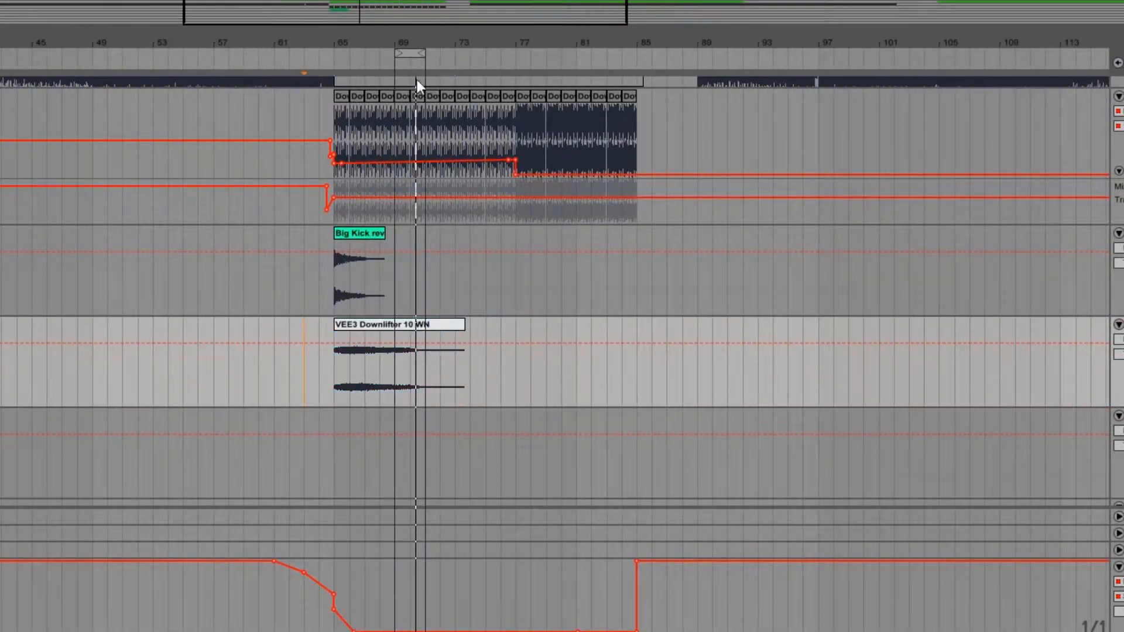
{"action": "left_click_drag", "start_coordinate": [448, 47], "coordinate": [448, 56]}
{"action": "scroll", "coordinate": [394, 407], "scroll_direction": "up", "scroll_amount": 3}
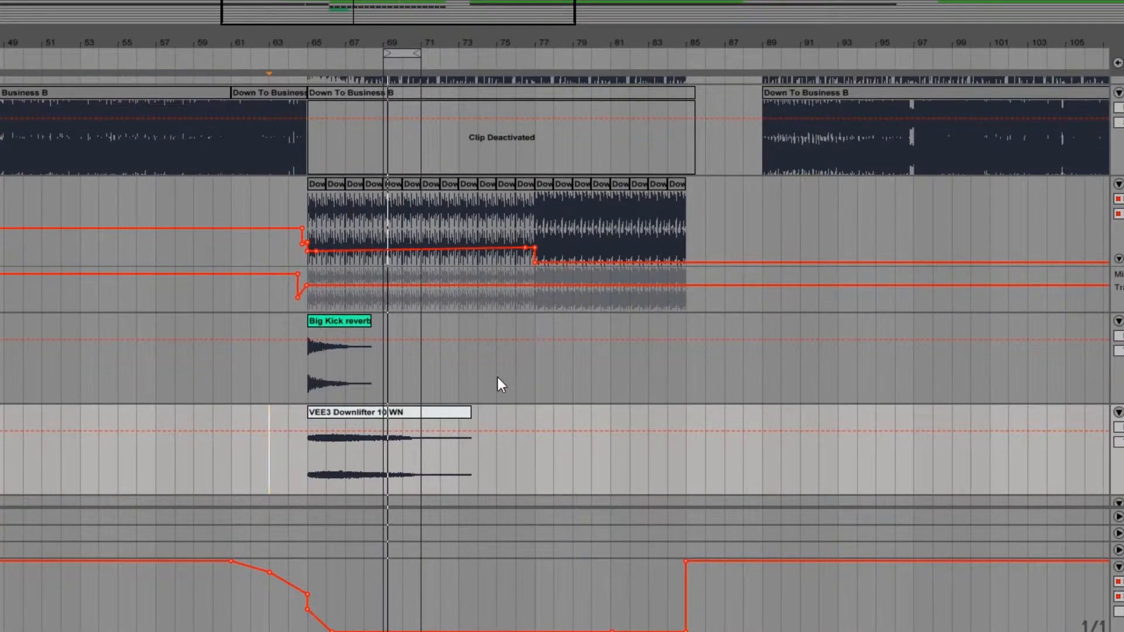
{"action": "left_click", "coordinate": [460, 380]}
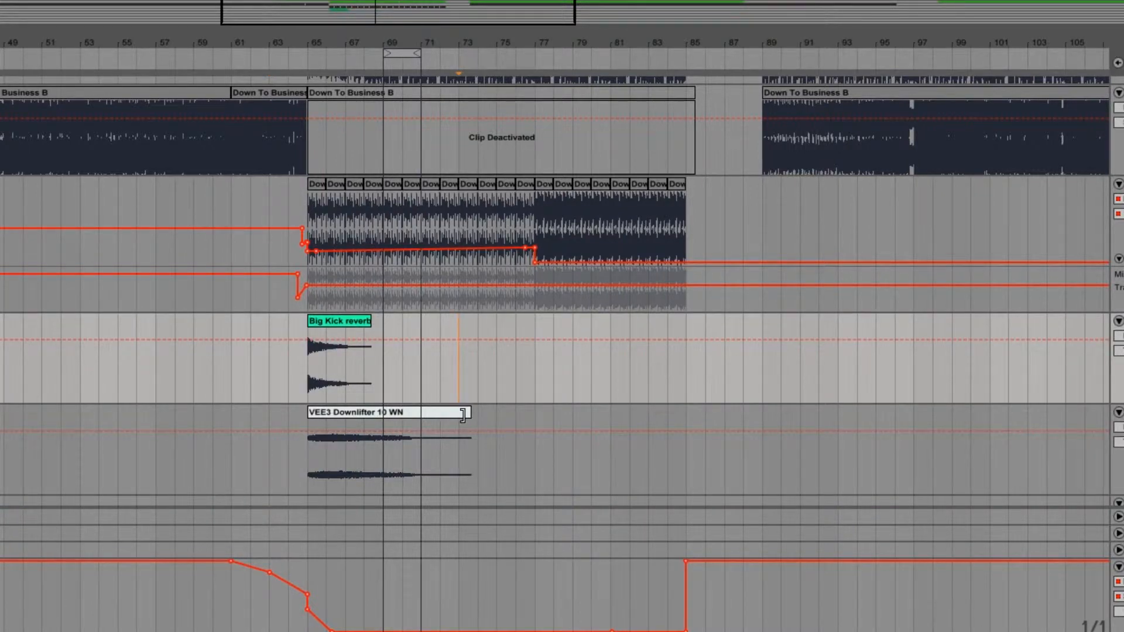
Step: Trim the end of the VEE3 Downlifter clip on track 6 and place VEC4 Sweeps Up 31 on the same track at bar 73
{"action": "left_click_drag", "start_coordinate": [467, 417], "coordinate": [452, 417]}
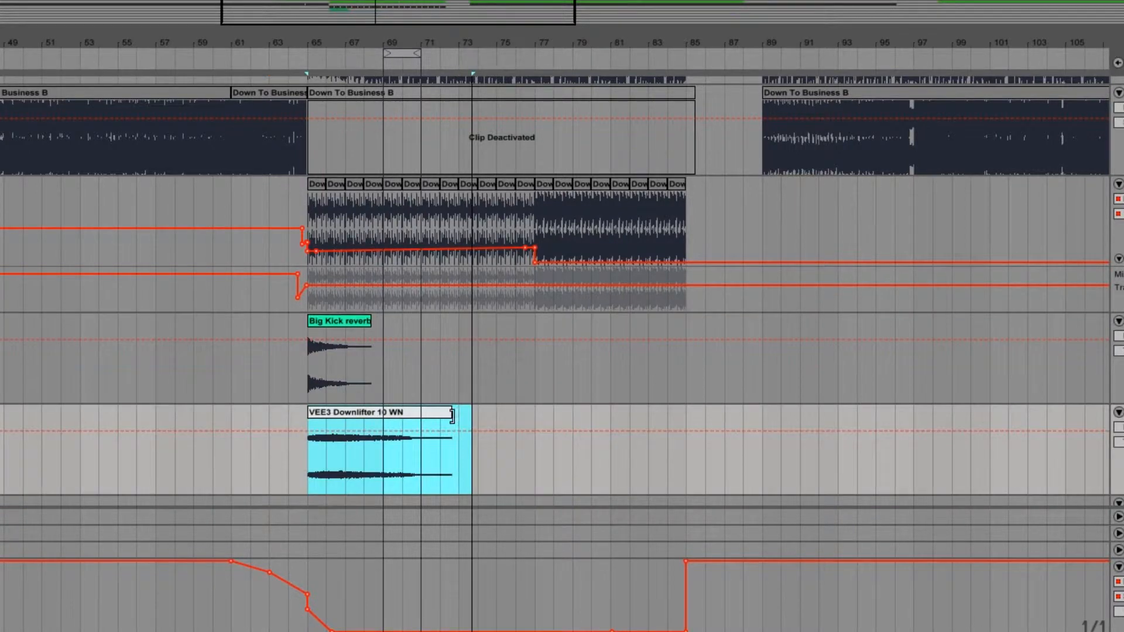
{"action": "left_click", "coordinate": [484, 382]}
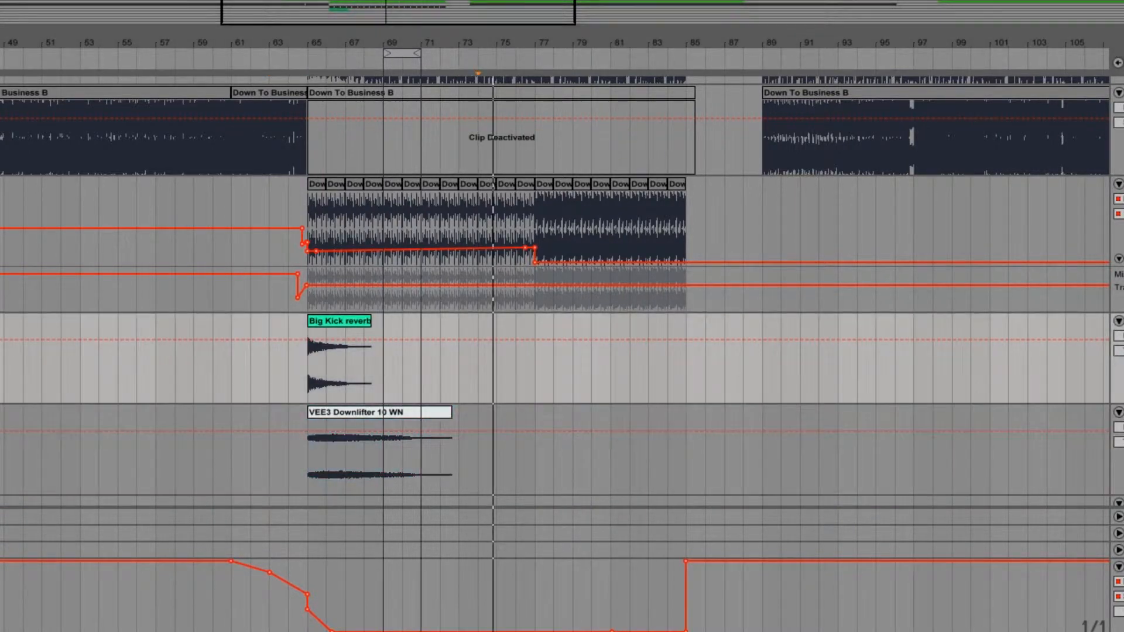
{"action": "mouse_move", "coordinate": [3, 433]}
{"action": "left_mouse_down"}
{"action": "mouse_move", "coordinate": [549, 431]}
{"action": "mouse_move", "coordinate": [462, 435]}
{"action": "left_mouse_up"}
{"action": "left_click_drag", "start_coordinate": [523, 45], "coordinate": [523, 152]}
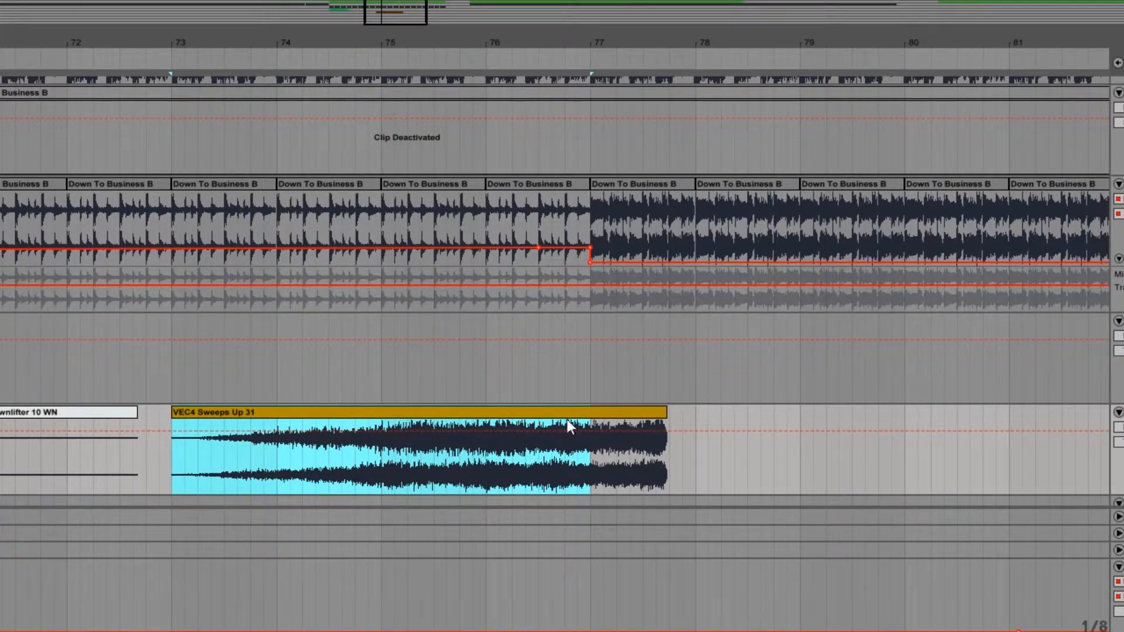
Step: Trim the start of the VEC4 sweep, move it to end at bar 77, and fade it in until about bar 75
{"action": "left_click_drag", "start_coordinate": [174, 414], "coordinate": [212, 413]}
{"action": "left_click_drag", "start_coordinate": [599, 413], "coordinate": [522, 420]}
{"action": "left_click", "coordinate": [138, 423]}
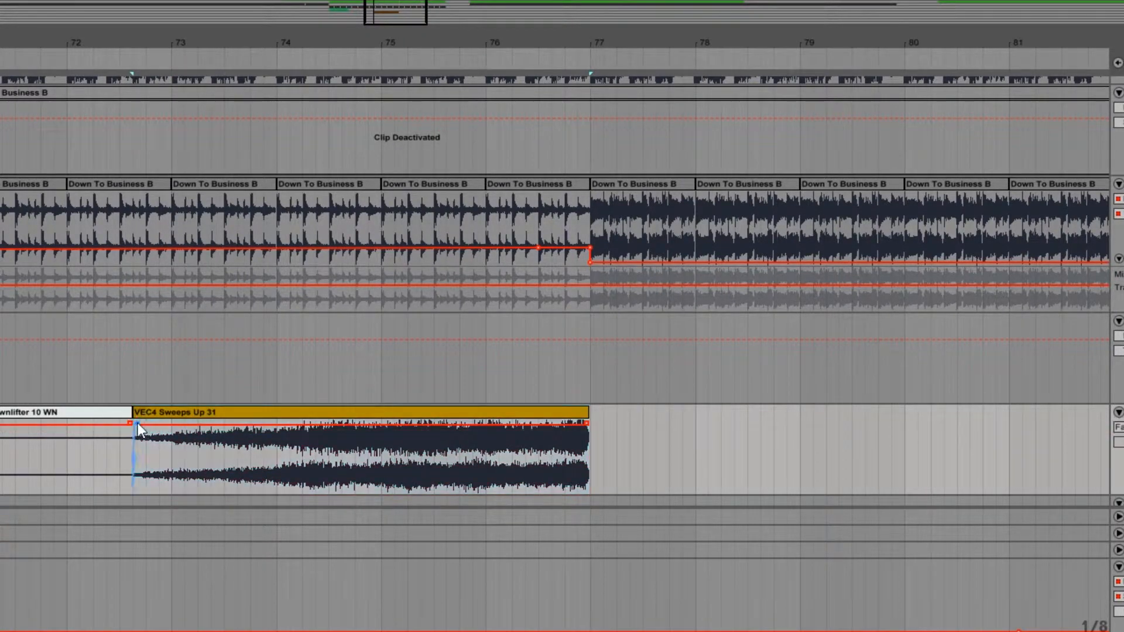
{"action": "left_click_drag", "start_coordinate": [138, 422], "coordinate": [391, 434]}
{"action": "mouse_move", "coordinate": [127, 415]}
{"action": "left_mouse_down"}
{"action": "mouse_move", "coordinate": [106, 415]}
{"action": "mouse_move", "coordinate": [227, 413]}
{"action": "left_mouse_up"}
Step: Solo tracks 5 and 6 and play their effects from bar 64 and again from bar 83
{"action": "left_click", "coordinate": [184, 372]}
{"action": "key", "text": "space"}
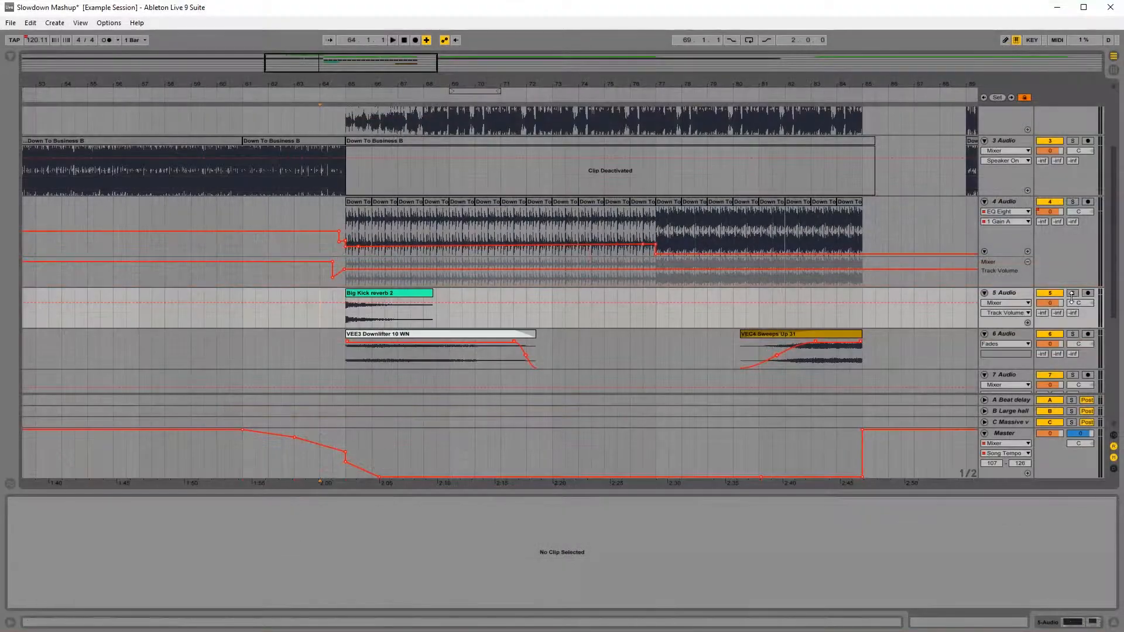
{"action": "left_click", "coordinate": [1073, 293]}
{"action": "left_click", "coordinate": [1075, 335], "text": "ctrl"}
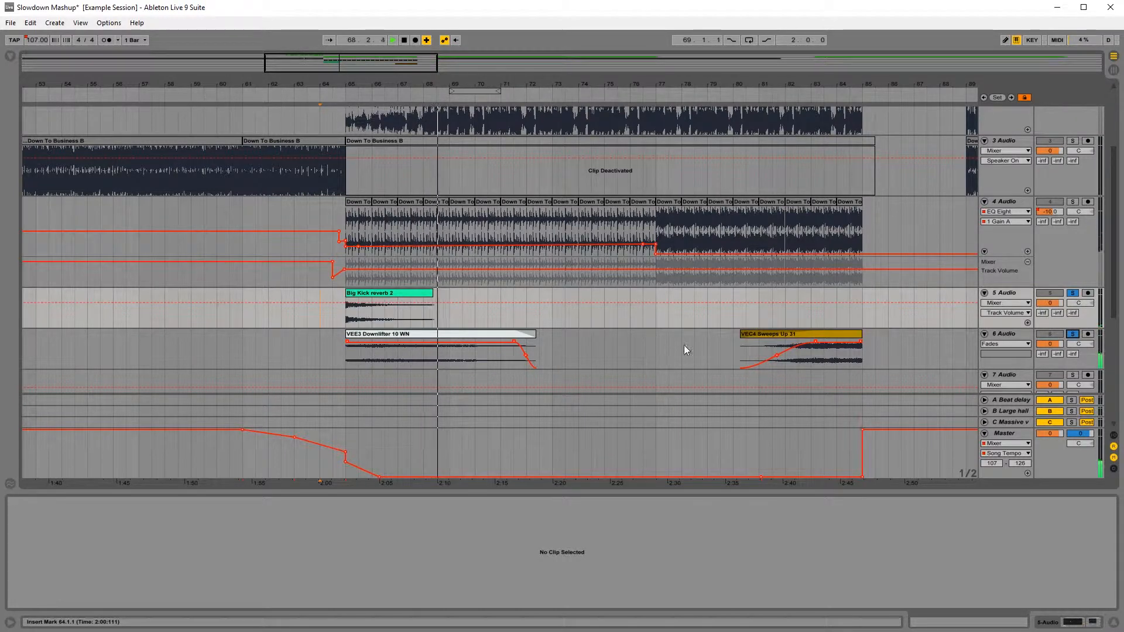
{"action": "left_click", "coordinate": [820, 318]}
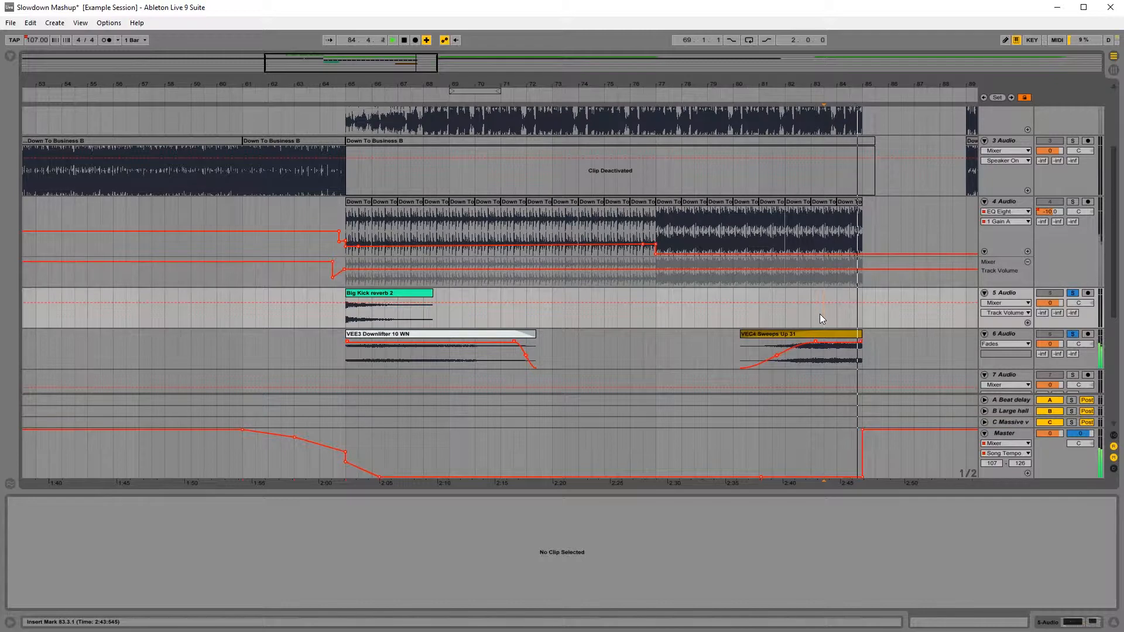
Step: Unsolo the effects tracks and listen to the full slowdown transition from bar 64
{"action": "left_click", "coordinate": [315, 309]}
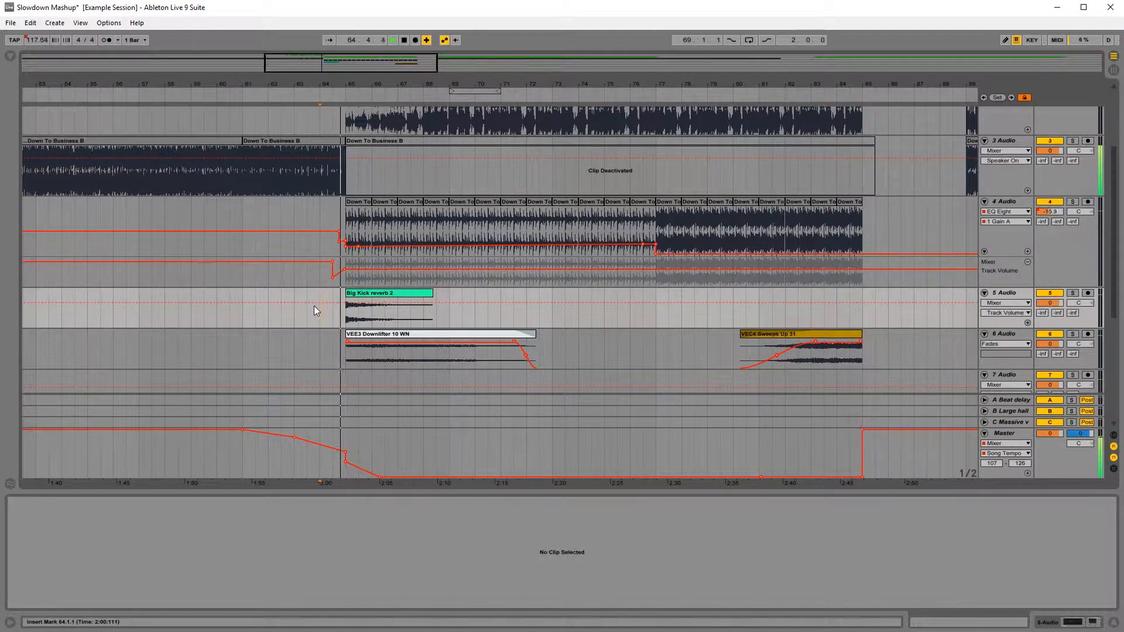
{"action": "left_click", "coordinate": [319, 304]}
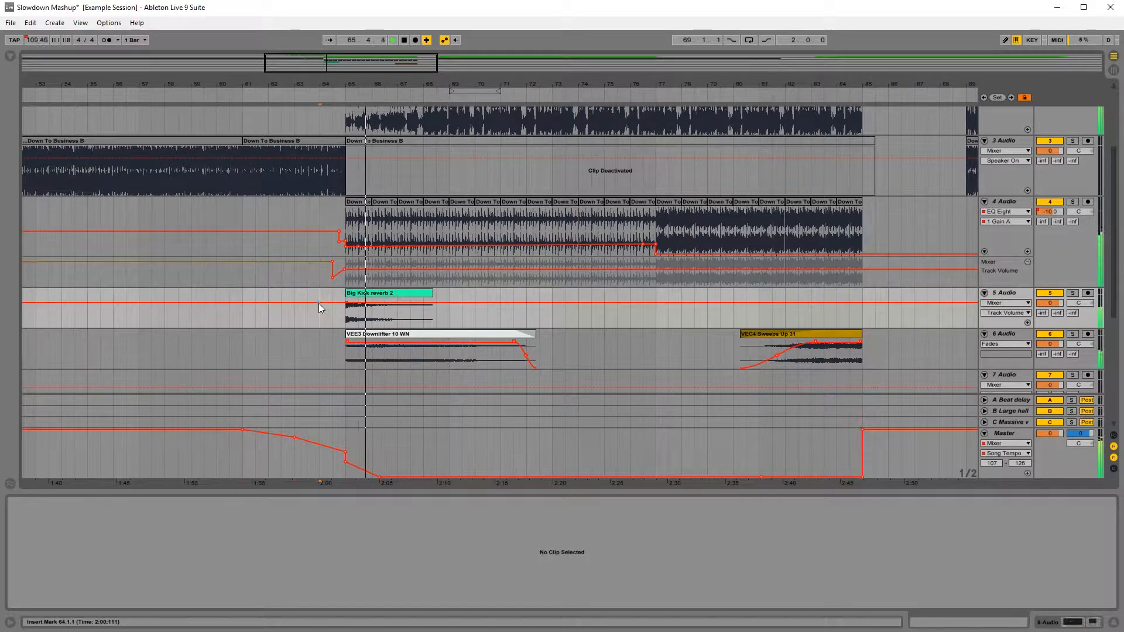
{"action": "left_click", "coordinate": [318, 304]}
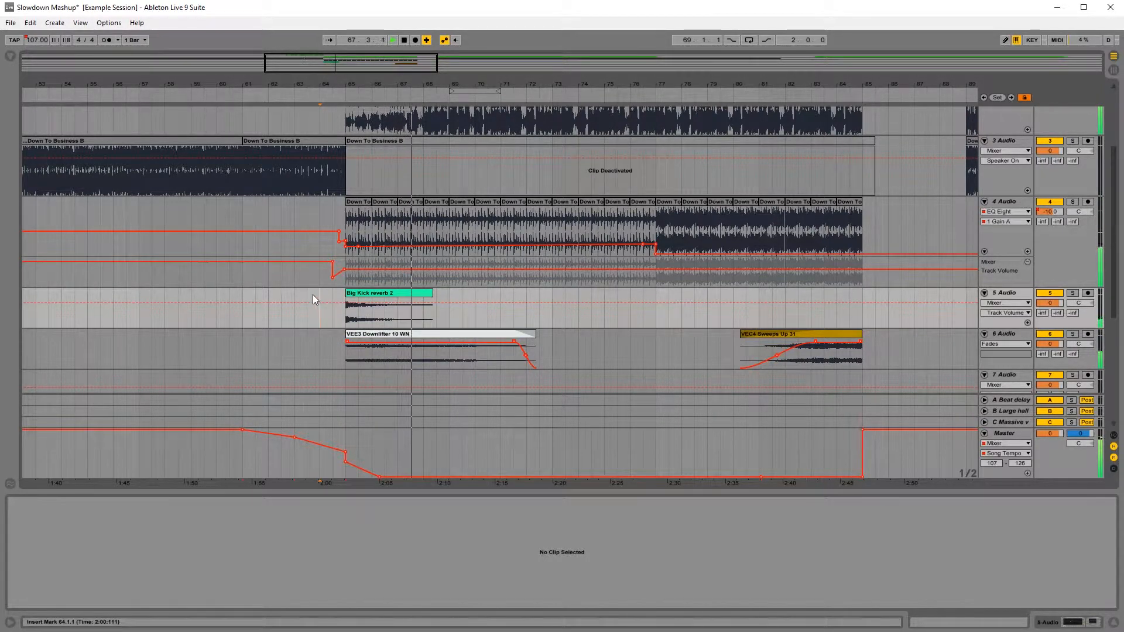
{"action": "key", "text": "space"}
Step: Solo track 3 and play Down To Business B from bar 61
{"action": "left_click_drag", "start_coordinate": [333, 84], "coordinate": [418, 128]}
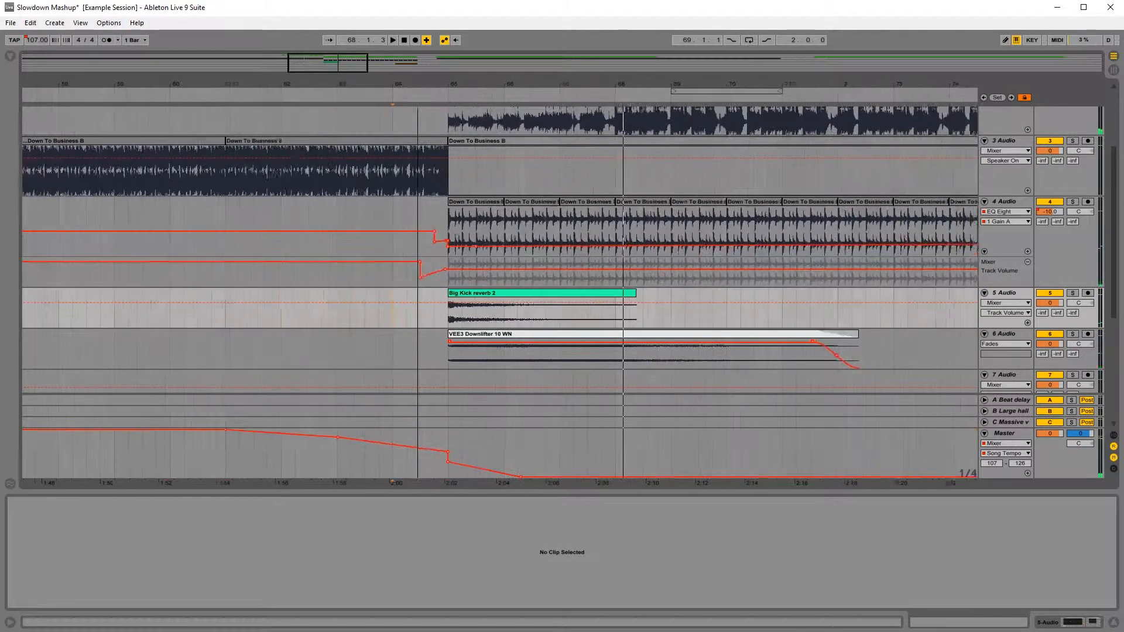
{"action": "scroll", "coordinate": [382, 319], "scroll_direction": "up", "scroll_amount": 5}
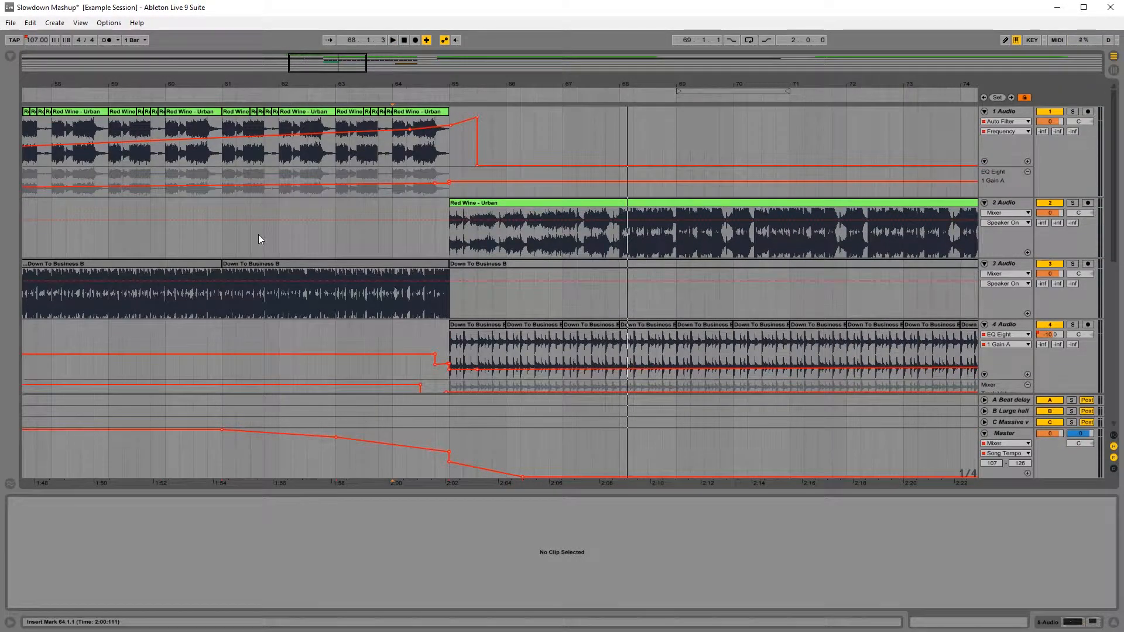
{"action": "left_click", "coordinate": [222, 248]}
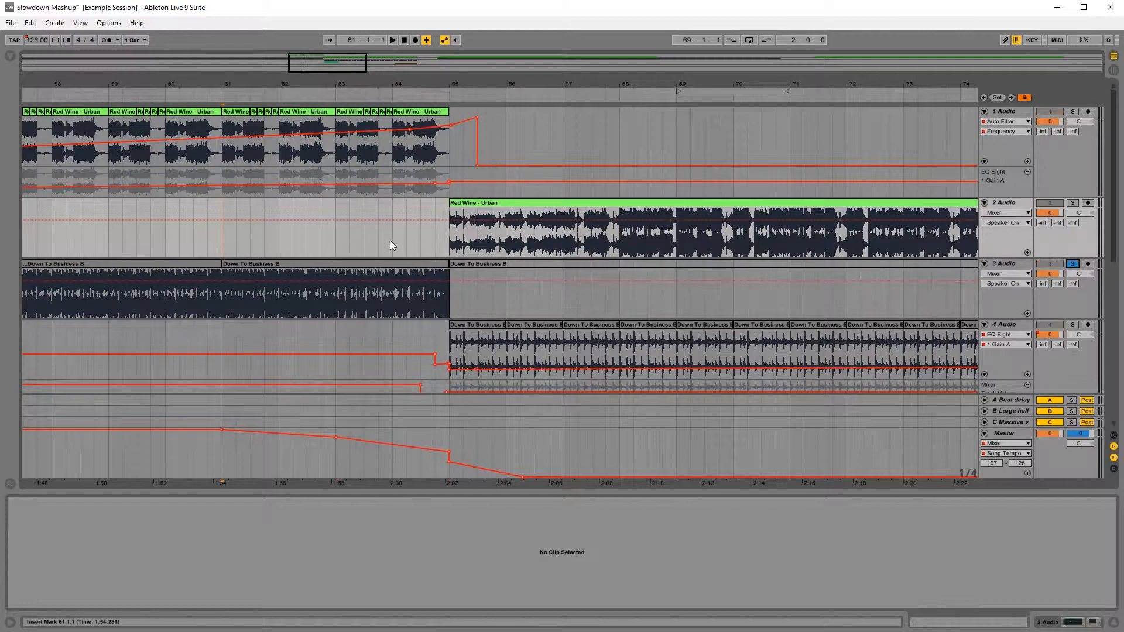
{"action": "key", "text": "space"}
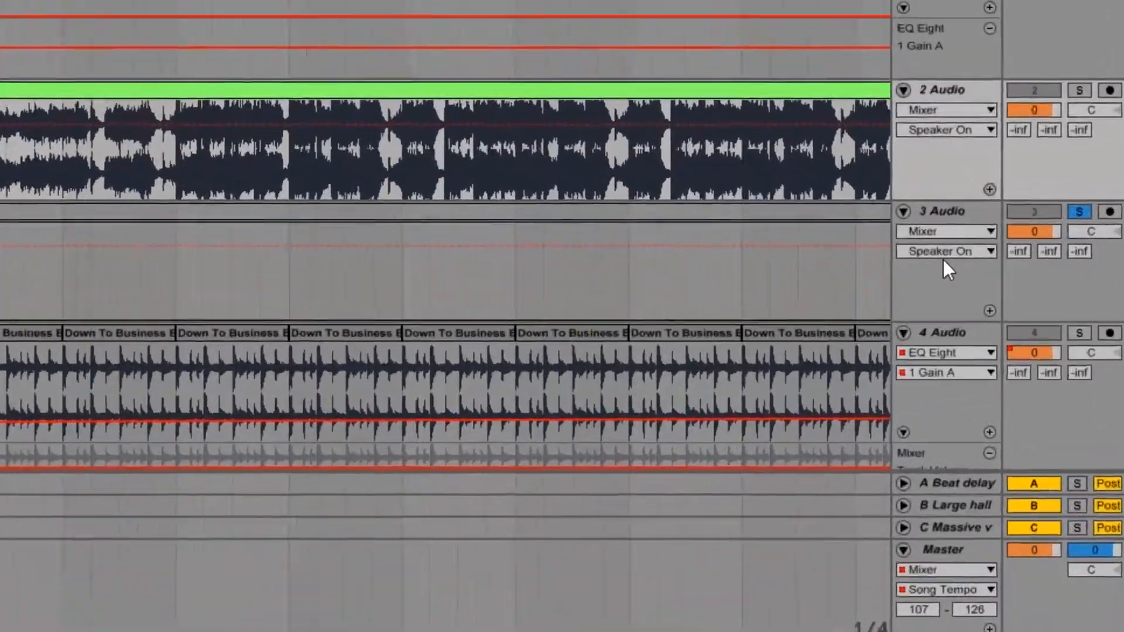
Step: Automate track 3's C-Massive verb send to ramp up from bar 63, peak on bar 64's last beat, and drop at bar 65
{"action": "left_click", "coordinate": [1006, 284]}
{"action": "left_click", "coordinate": [927, 244]}
{"action": "left_click", "coordinate": [927, 245]}
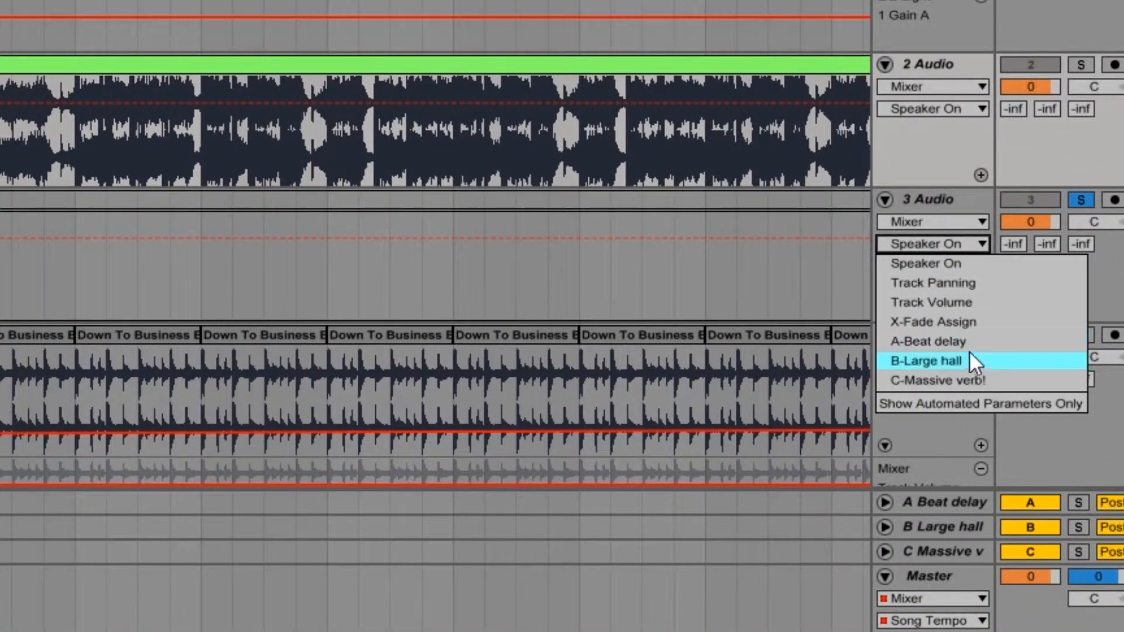
{"action": "left_click", "coordinate": [973, 381]}
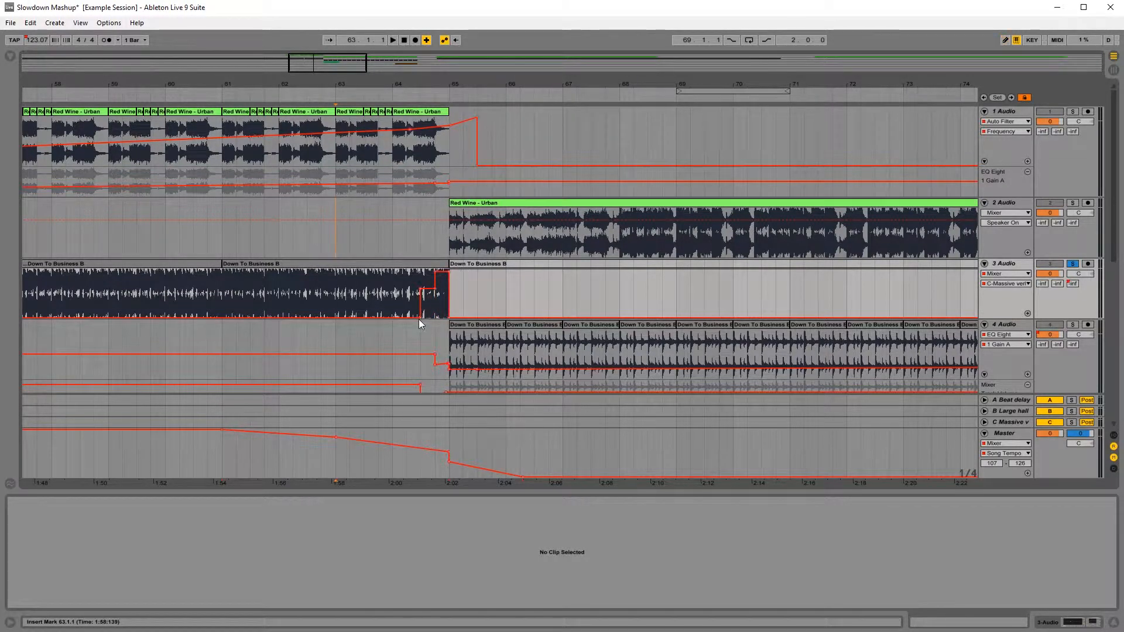
{"action": "left_click_drag", "start_coordinate": [420, 319], "coordinate": [321, 302]}
Step: Listen to the soloed track 3 reverb ramp from bar 62
{"action": "left_click", "coordinate": [288, 242]}
{"action": "key", "text": "space"}
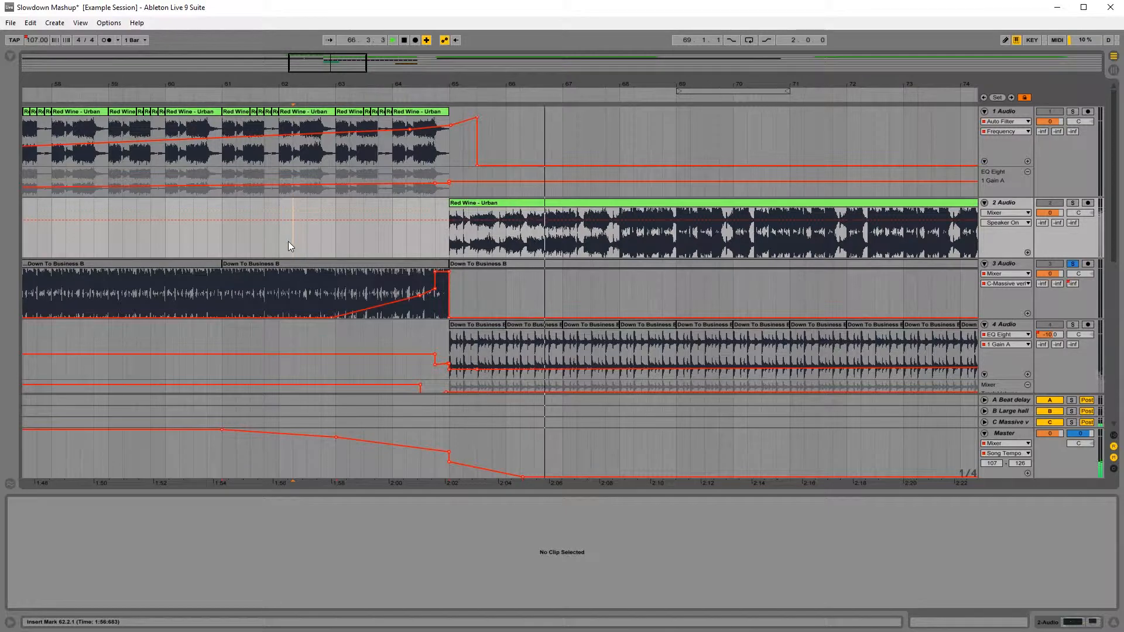
{"action": "key", "text": "space"}
Step: Solo tracks 4, 5 and 6 alongside track 3 and play the transition from bar 63
{"action": "scroll", "coordinate": [542, 275], "scroll_direction": "down", "scroll_amount": 2}
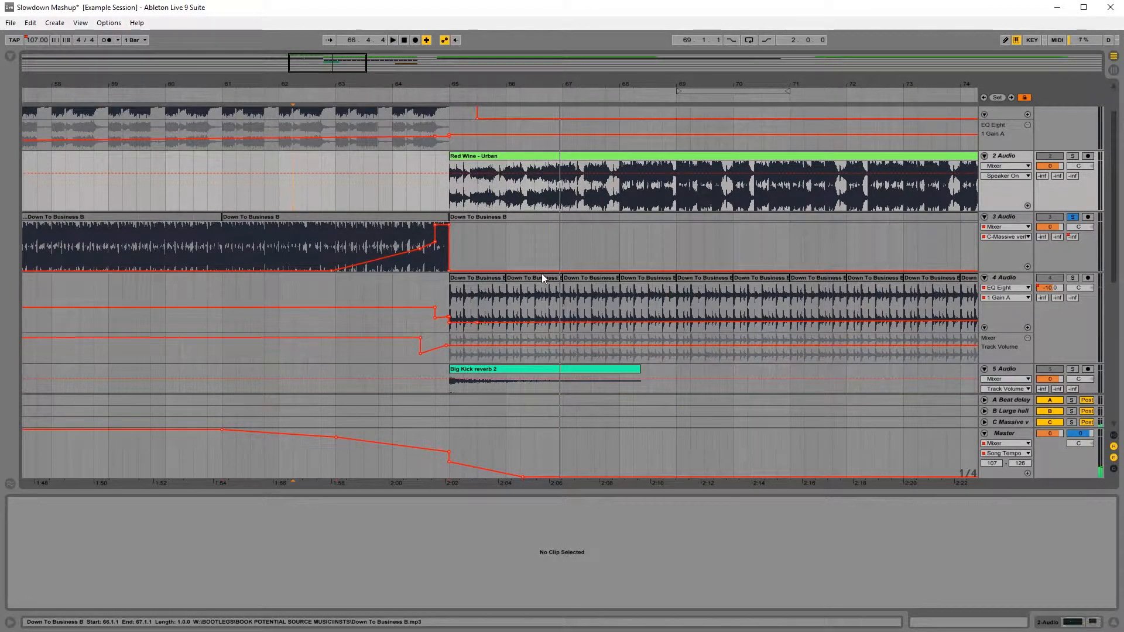
{"action": "scroll", "coordinate": [765, 308], "scroll_direction": "down", "scroll_amount": 4}
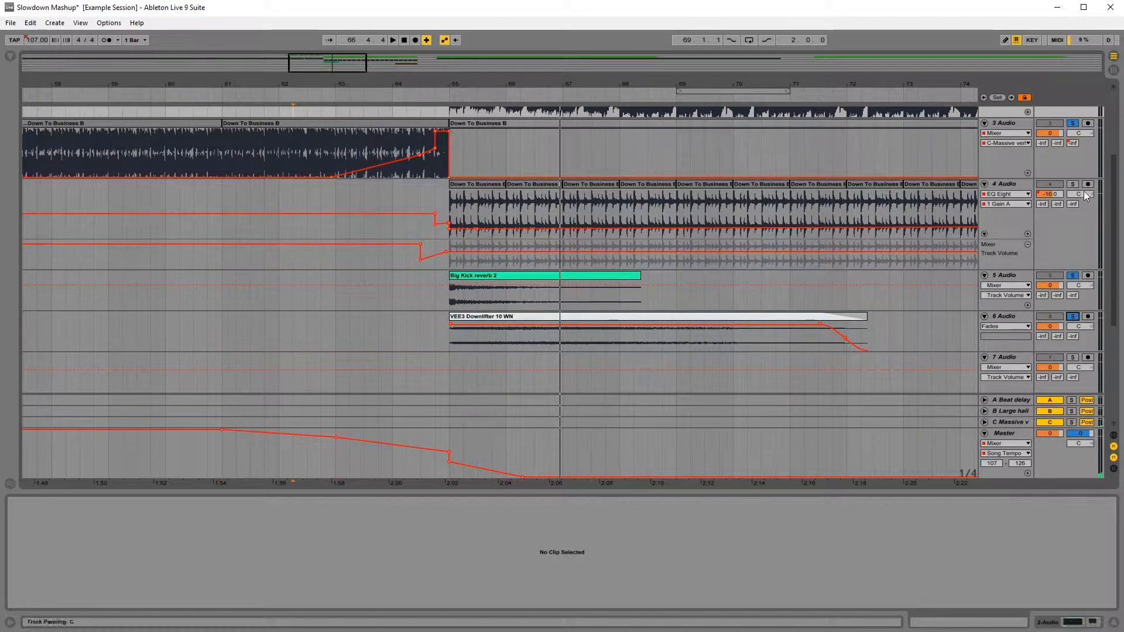
{"action": "scroll", "coordinate": [375, 245], "scroll_direction": "up", "scroll_amount": 3}
{"action": "left_click", "coordinate": [335, 267]}
{"action": "key", "text": "space"}
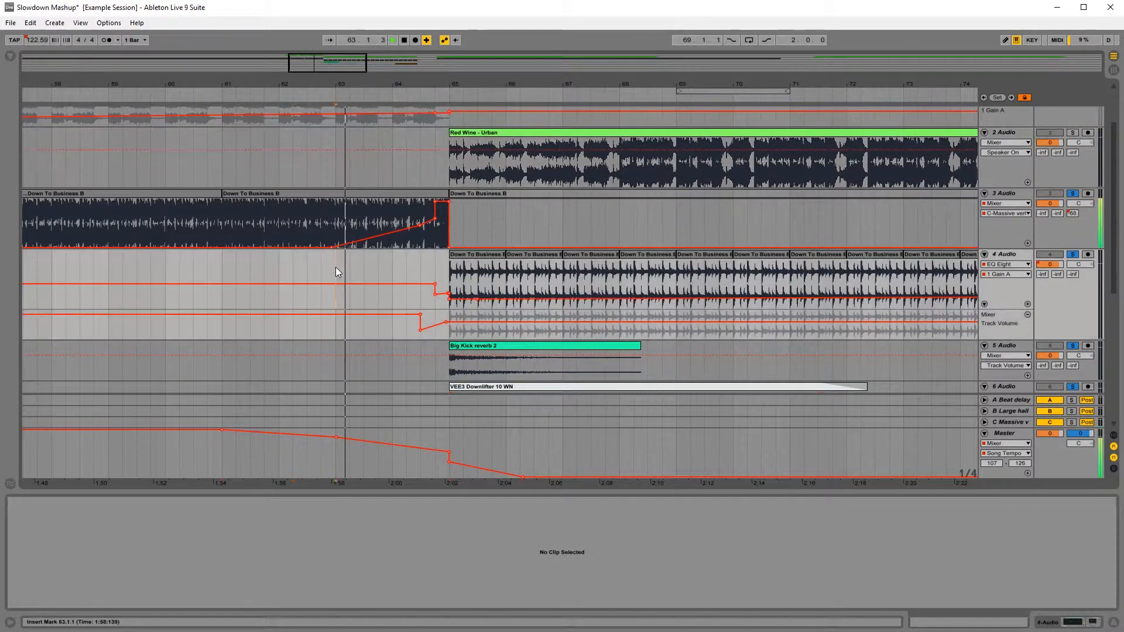
{"action": "scroll", "coordinate": [388, 278], "scroll_direction": "up", "scroll_amount": 1}
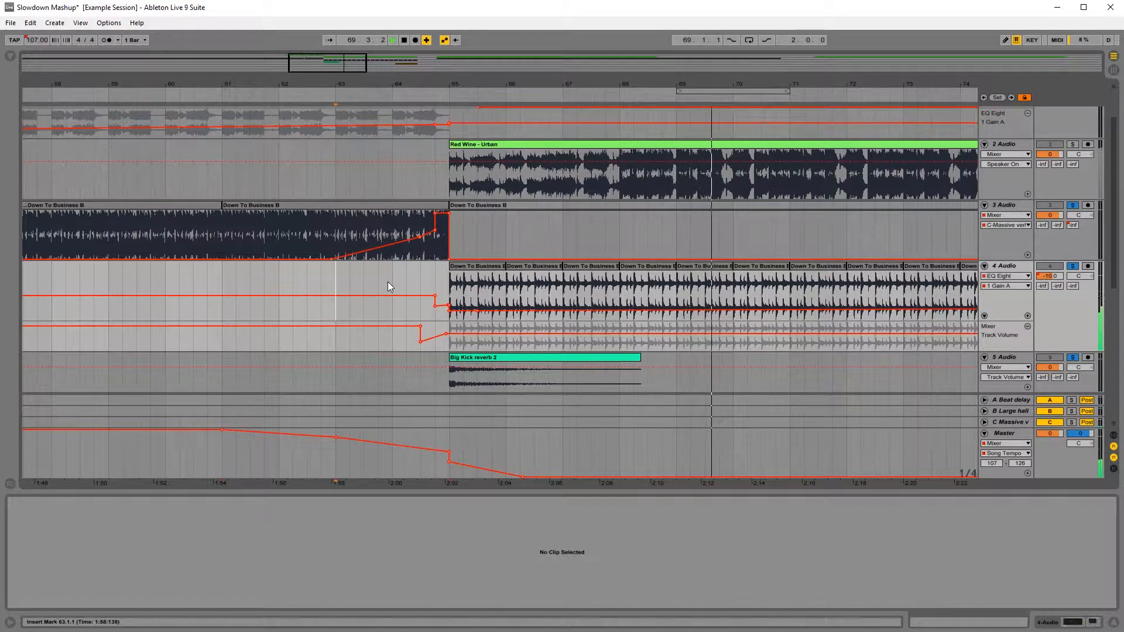
{"action": "key", "text": "space"}
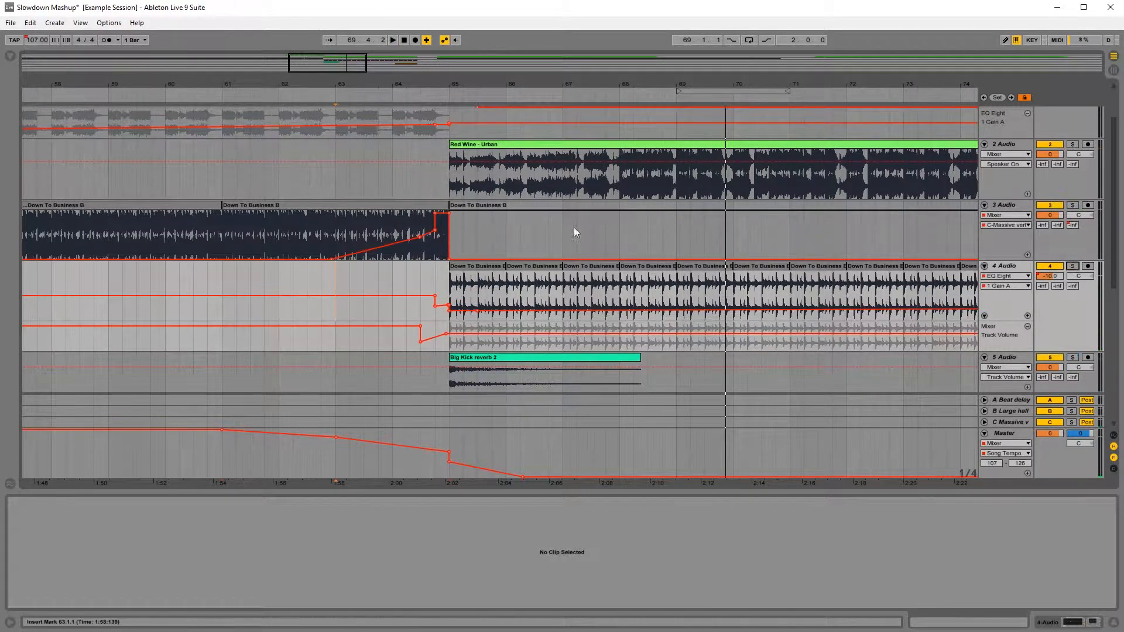
Step: Unsolo all tracks and play the full mix from bar 61
{"action": "scroll", "coordinate": [562, 240], "scroll_direction": "up", "scroll_amount": 2}
{"action": "left_click", "coordinate": [221, 243]}
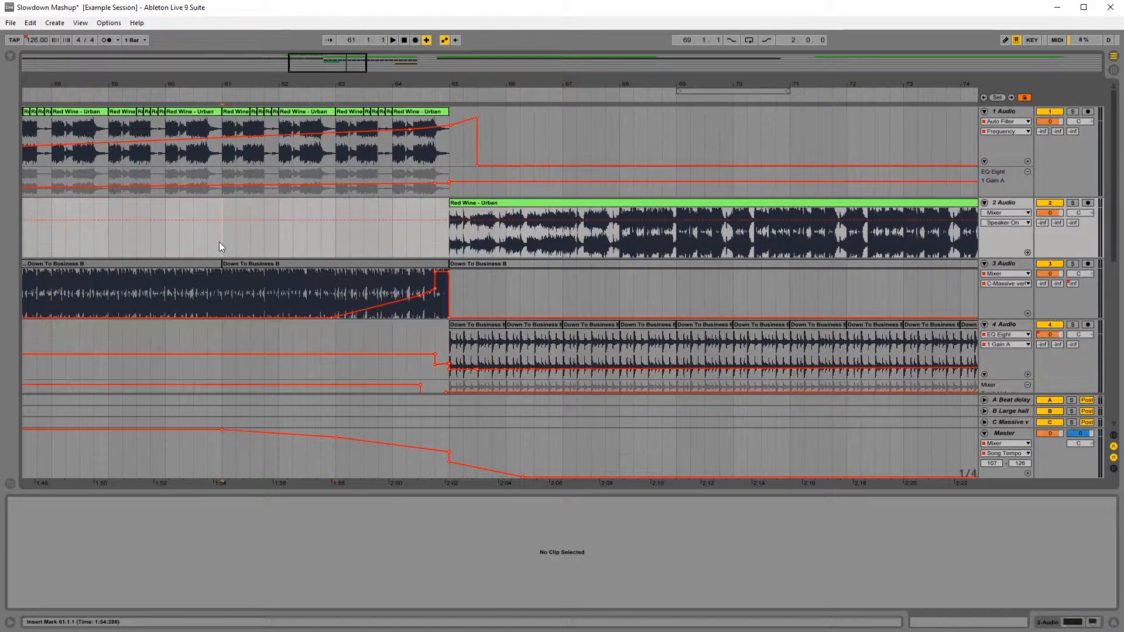
{"action": "key", "text": "space"}
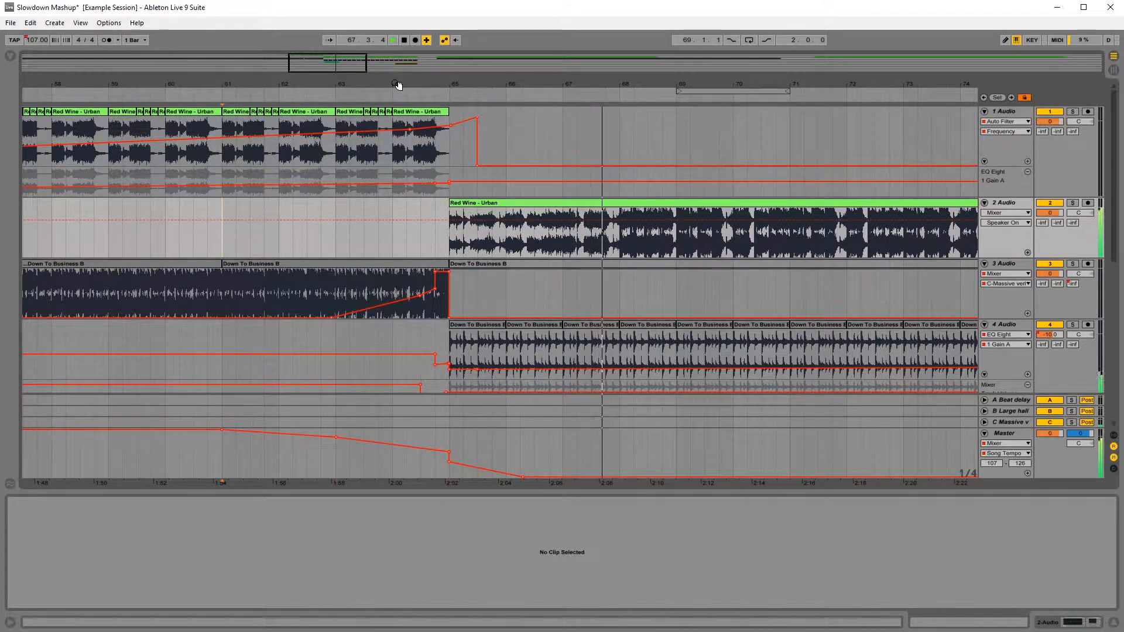
{"action": "key", "text": "space"}
Step: Lower the master tempo points at bars 63 and 65 to even out the slowdown, and play from bar 57
{"action": "left_click_drag", "start_coordinate": [397, 85], "coordinate": [397, 50]}
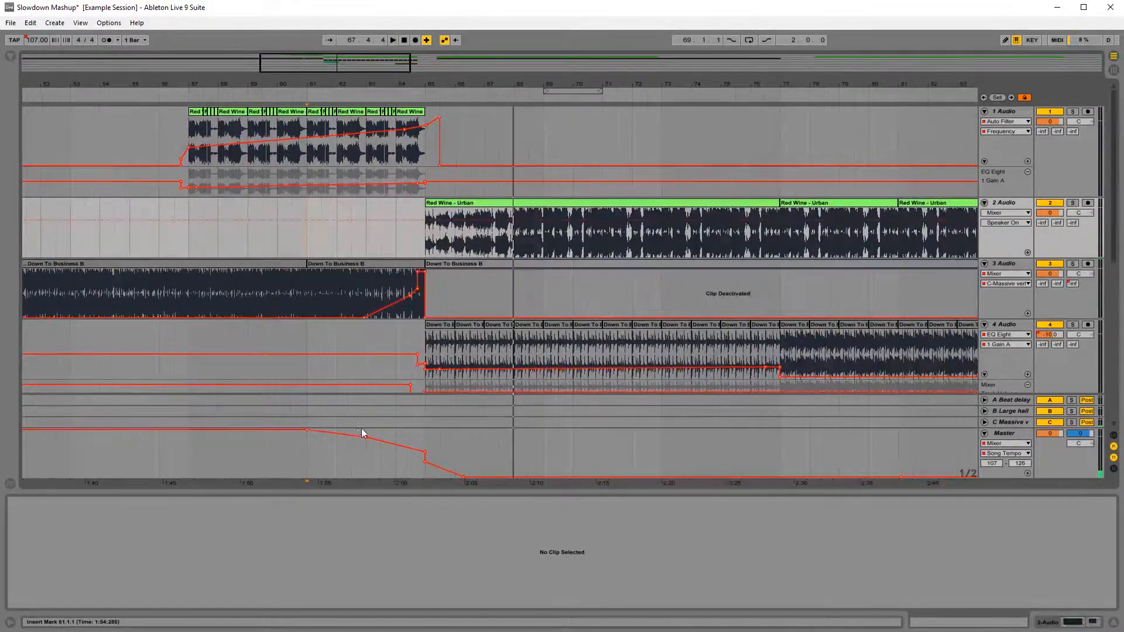
{"action": "left_click_drag", "start_coordinate": [367, 437], "coordinate": [367, 443]}
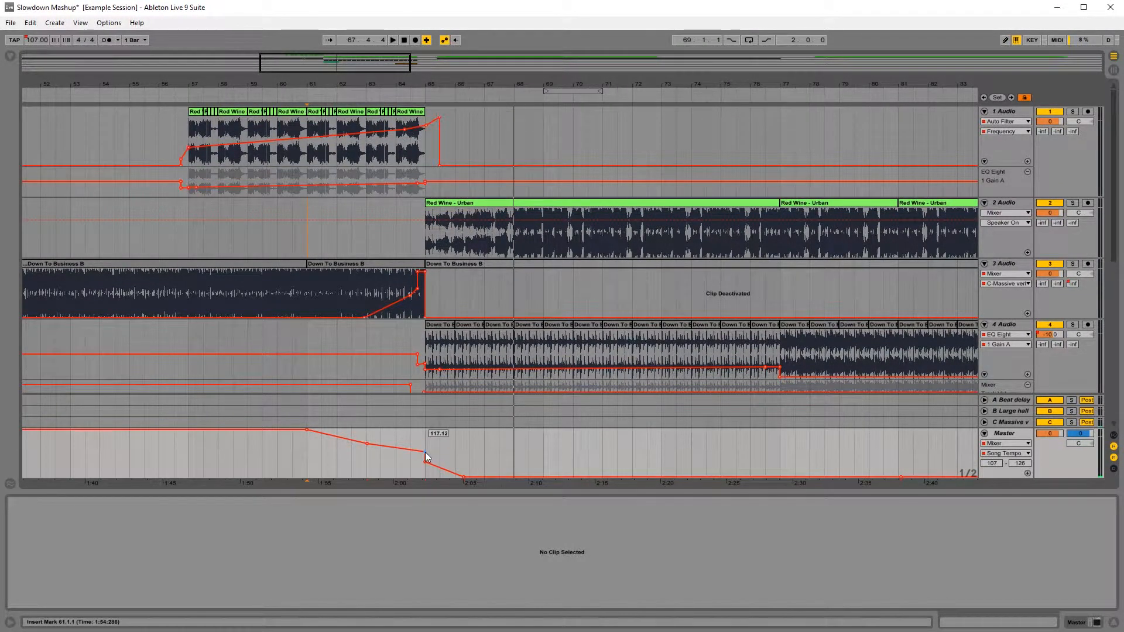
{"action": "left_click", "coordinate": [193, 239]}
{"action": "key", "text": "space"}
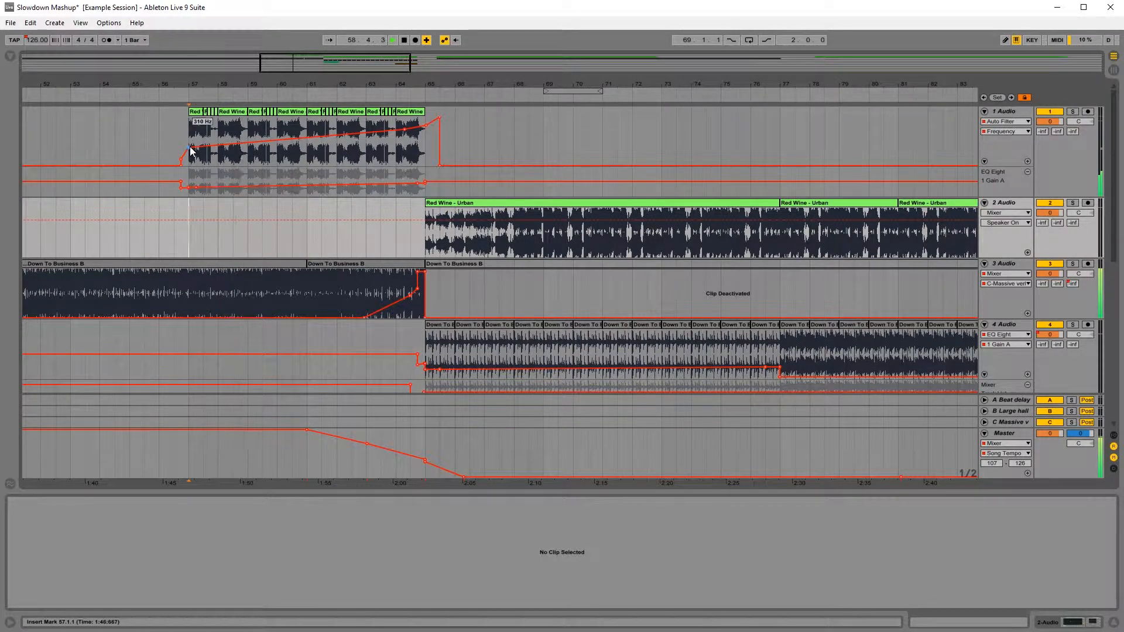
Step: Raise the start of track 1's Auto Filter frequency ramp slightly at bar 57 and keep listening through the slow section
{"action": "left_click_drag", "start_coordinate": [190, 147], "coordinate": [189, 143]}
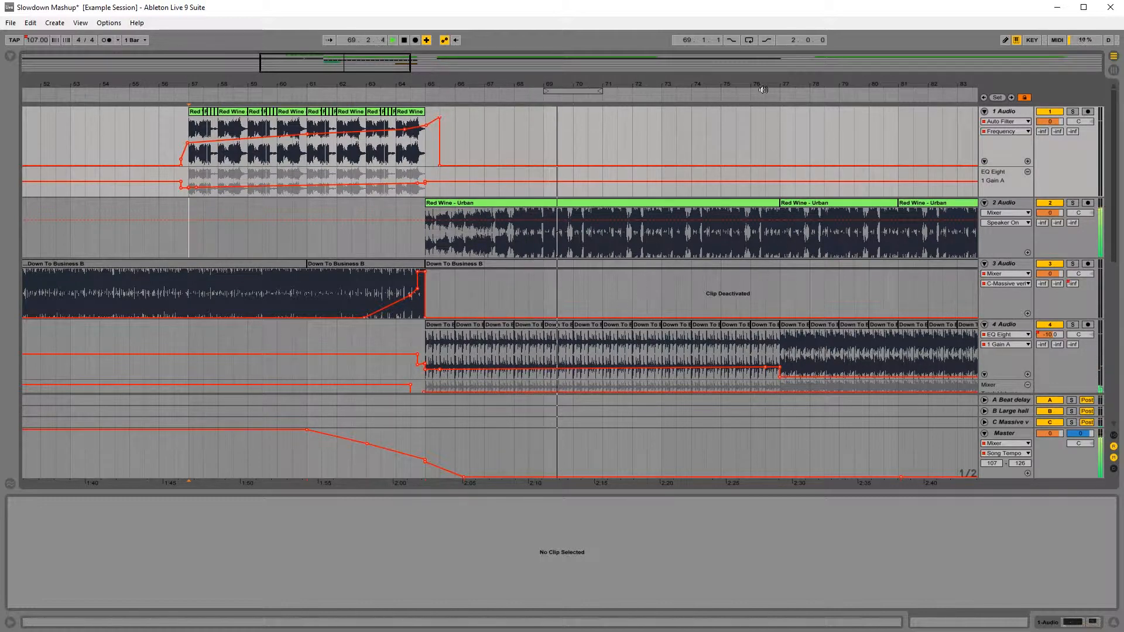
{"action": "left_click_drag", "start_coordinate": [728, 83], "coordinate": [525, 85]}
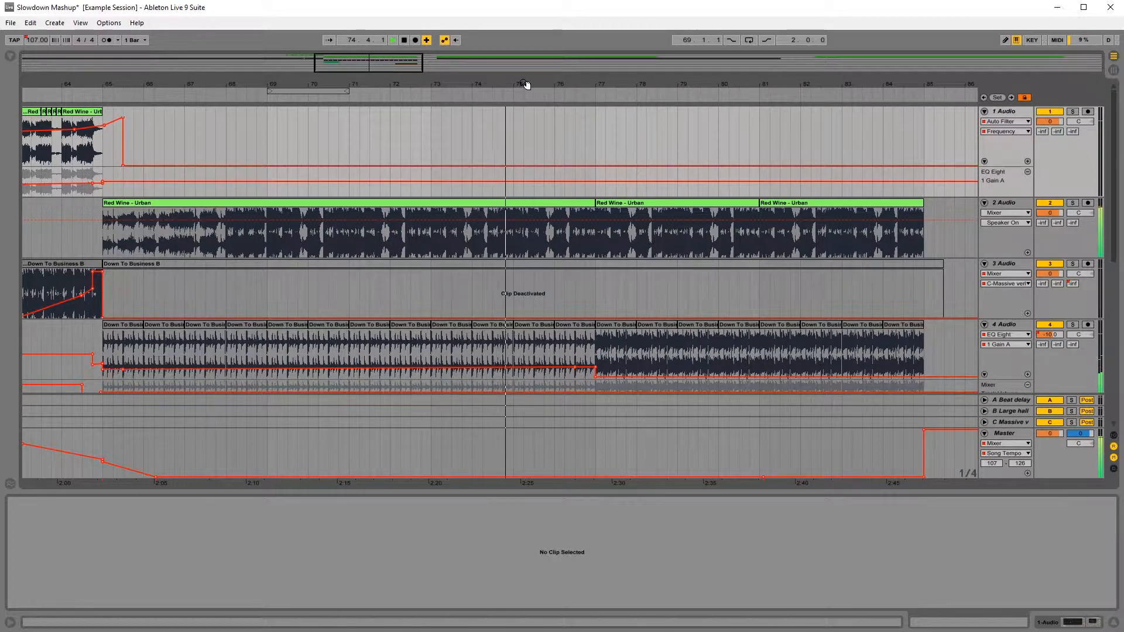
{"action": "left_click_drag", "start_coordinate": [786, 86], "coordinate": [590, 52]}
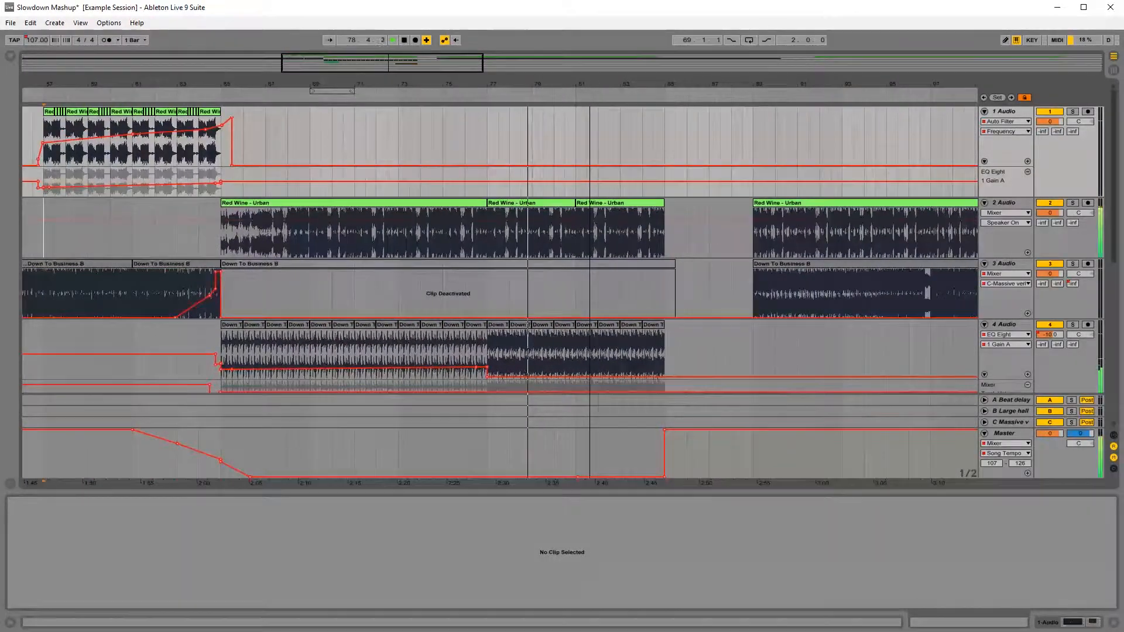
Step: Duplicate the bar 81 Red Wine - Urban clip on track 2 to bar 85, and move track 3's following Down To Business B clip to bar 85
{"action": "left_click_drag", "start_coordinate": [588, 85], "coordinate": [429, 86]}
{"action": "left_click", "coordinate": [430, 202]}
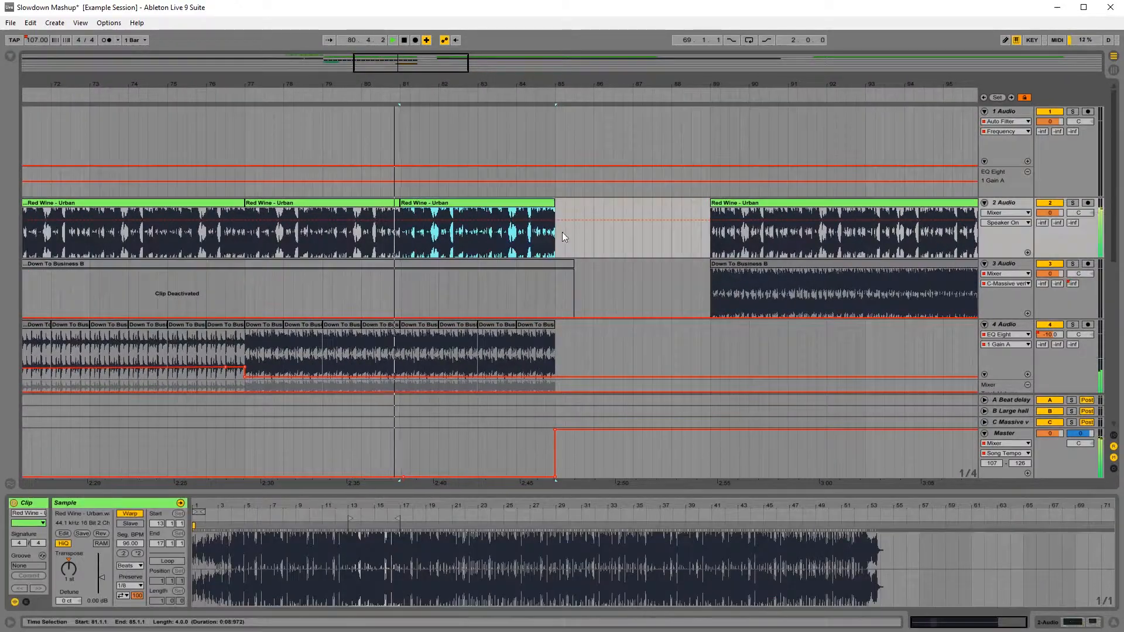
{"action": "key", "text": "ctrl+d"}
{"action": "mouse_move", "coordinate": [707, 203]}
{"action": "left_mouse_down"}
{"action": "mouse_move", "coordinate": [582, 204]}
{"action": "mouse_move", "coordinate": [707, 204]}
{"action": "left_mouse_up"}
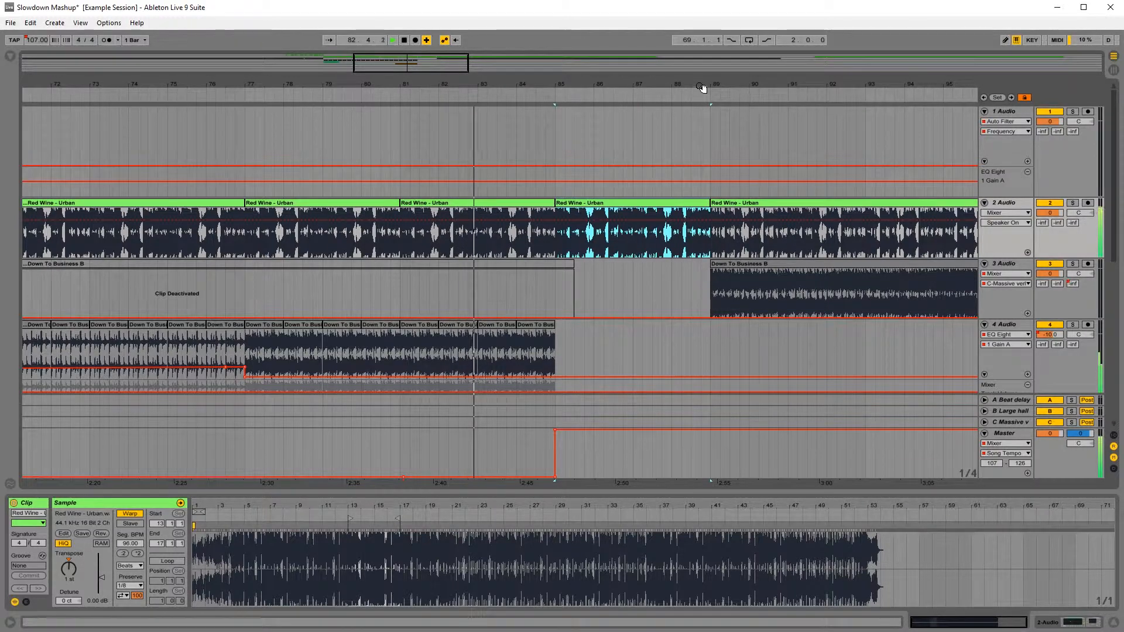
{"action": "left_click_drag", "start_coordinate": [705, 86], "coordinate": [554, 85]}
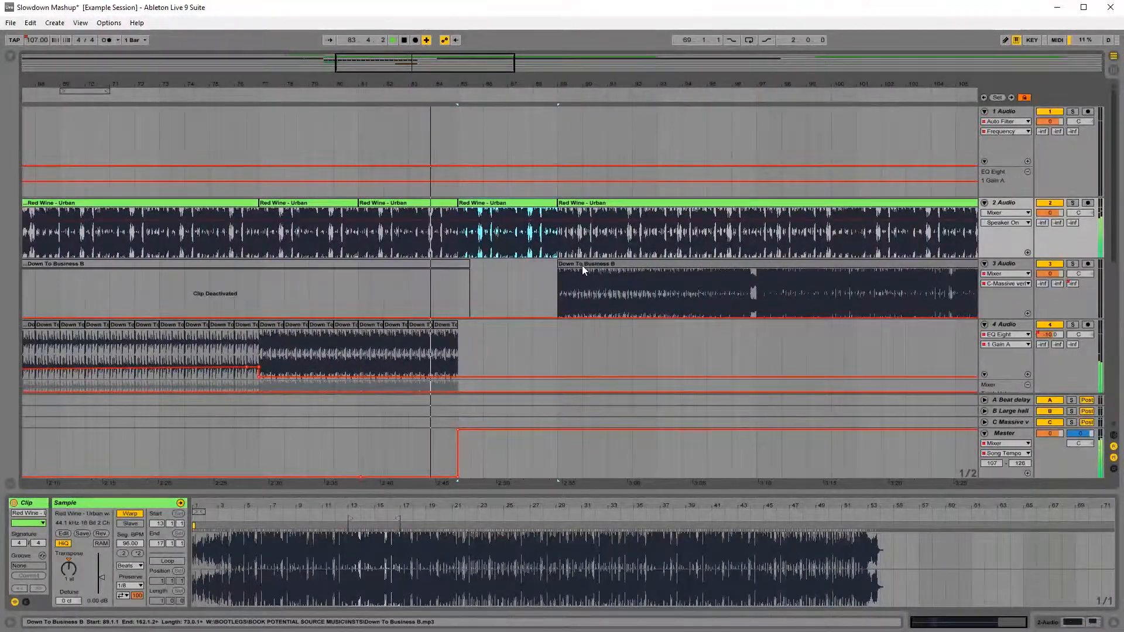
{"action": "left_click_drag", "start_coordinate": [582, 266], "coordinate": [485, 274]}
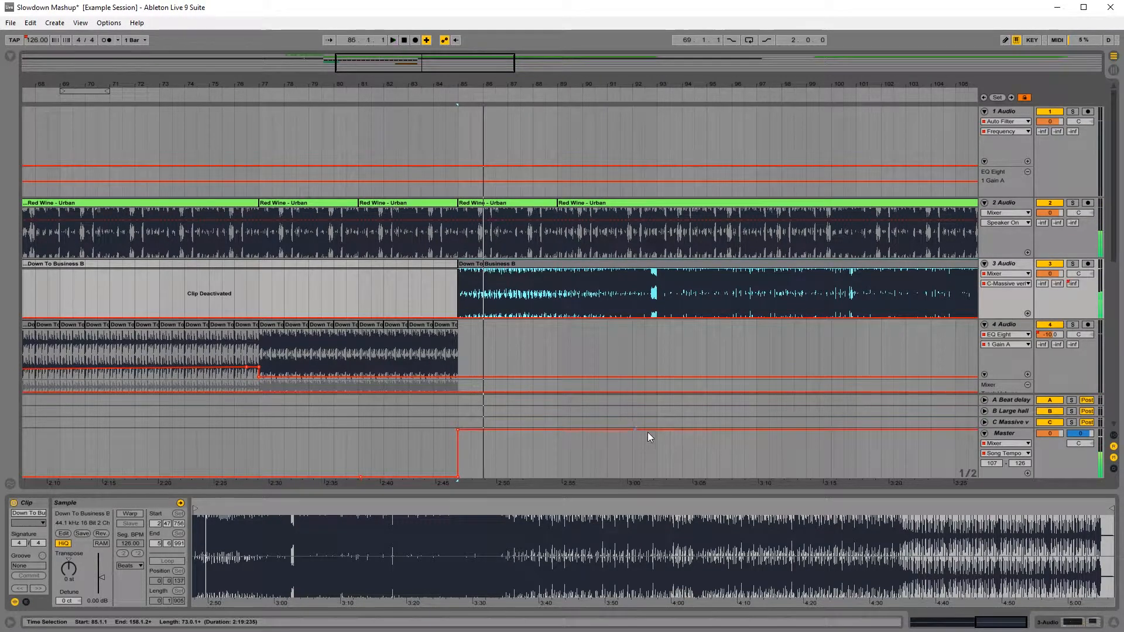
{"action": "key", "text": "ctrl+b"}
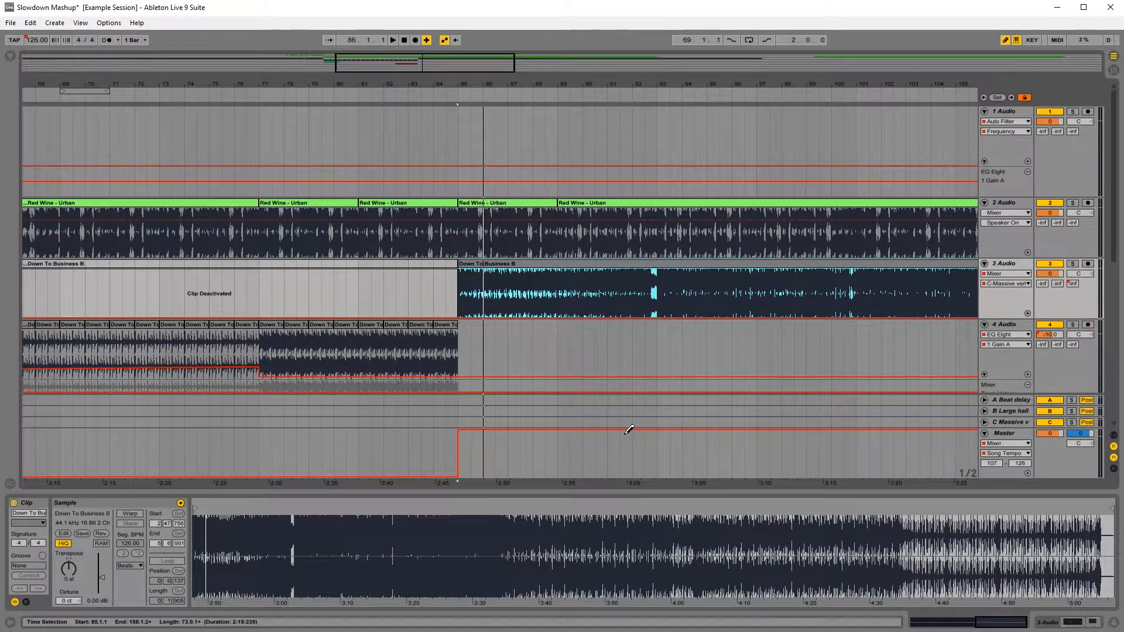
{"action": "left_click", "coordinate": [626, 431]}
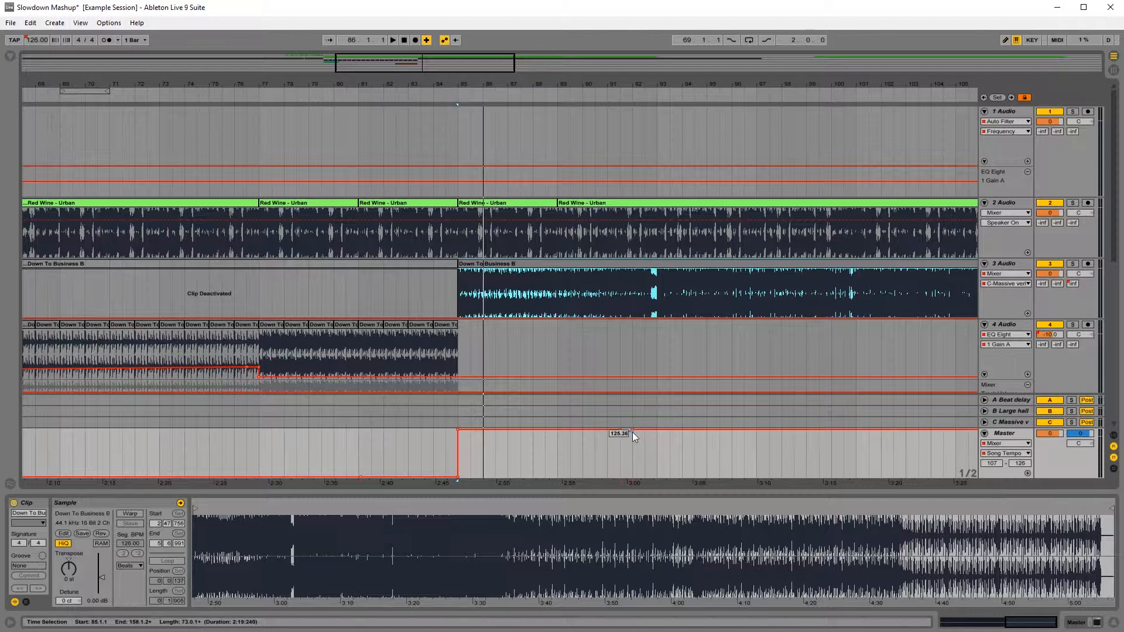
{"action": "left_click", "coordinate": [619, 429]}
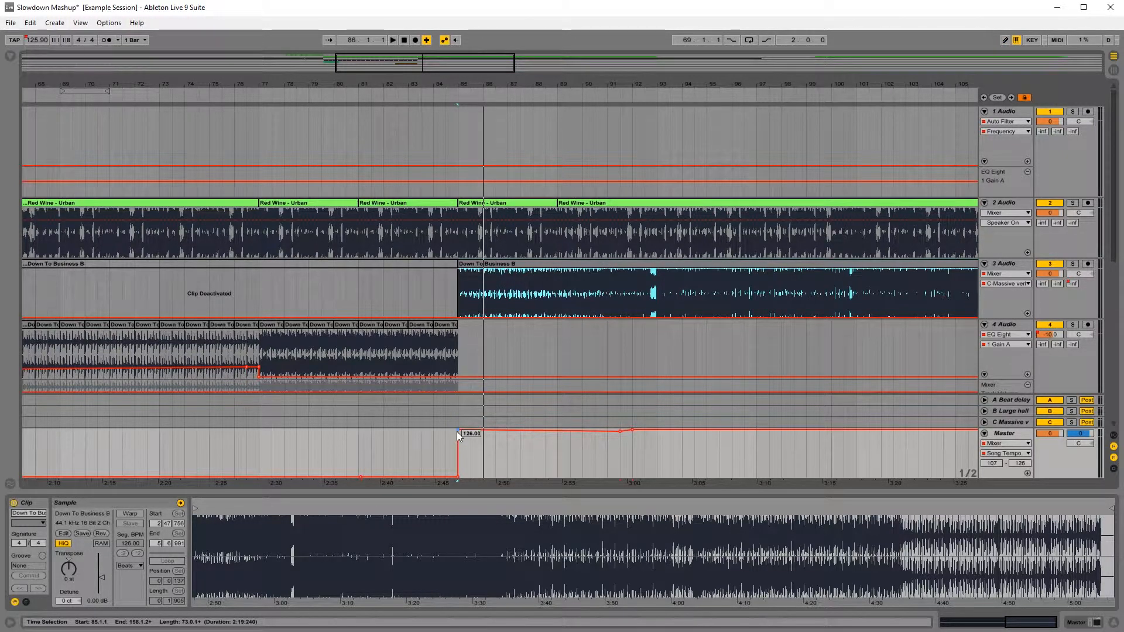
{"action": "key", "text": "ctrl+z"}
{"action": "key", "text": "ctrl+z"}
Step: Split track 3's Down To Business B clip at bar 93, and turn on Warp for the bar 85–93 part with Preserve at 1/8
{"action": "left_click", "coordinate": [658, 300]}
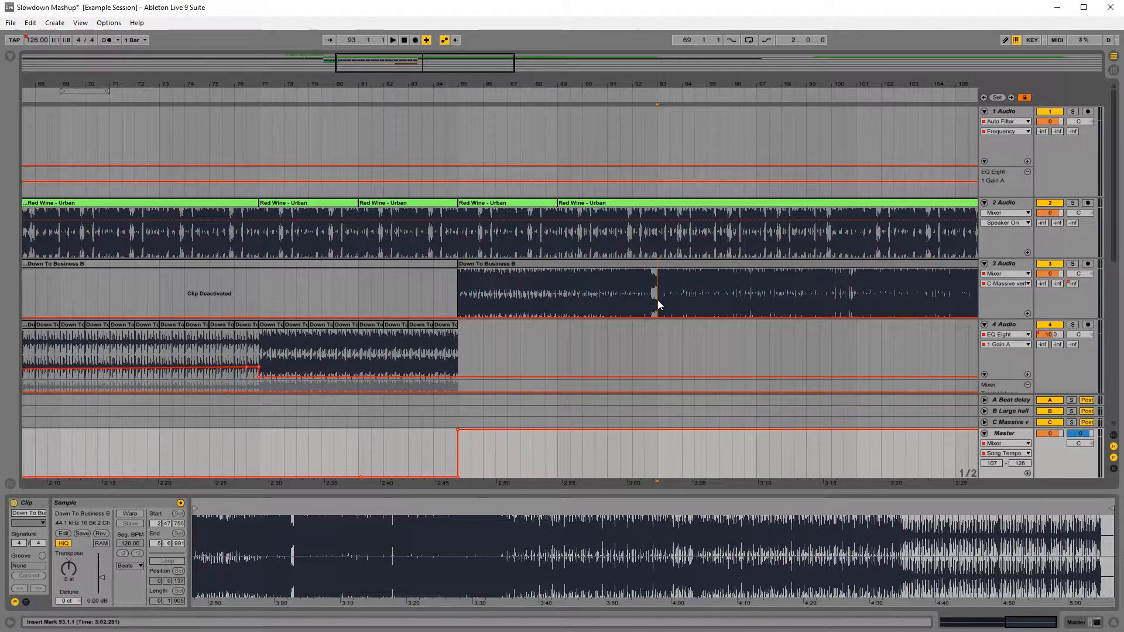
{"action": "key", "text": "ctrl+e"}
{"action": "left_click", "coordinate": [615, 293]}
{"action": "left_click", "coordinate": [602, 270]}
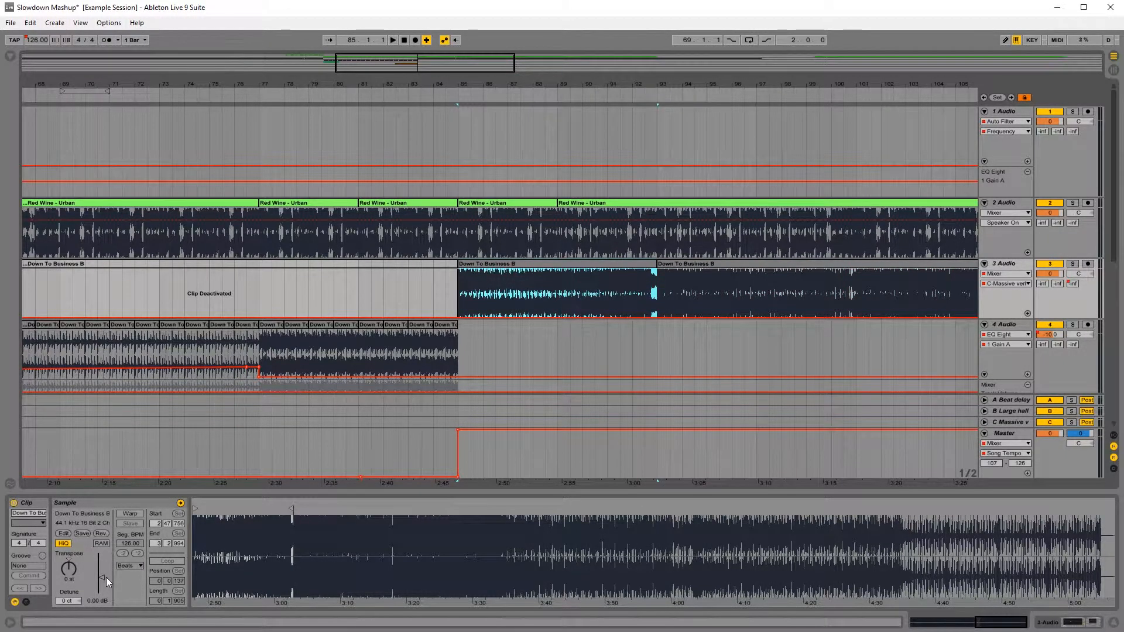
{"action": "left_click", "coordinate": [130, 514]}
{"action": "left_click", "coordinate": [139, 586]}
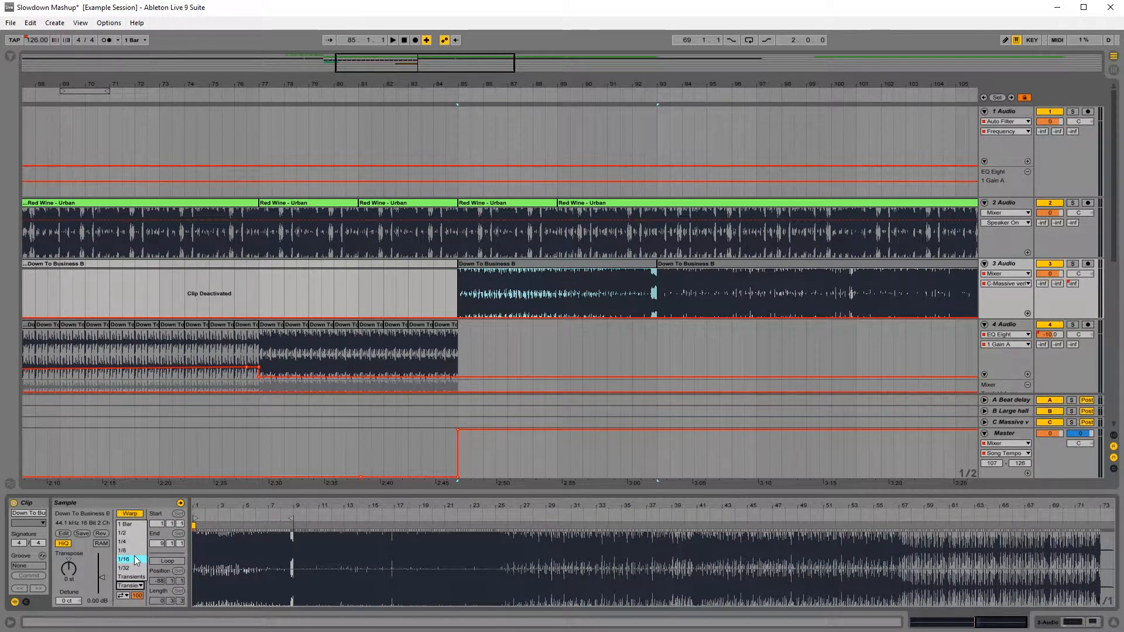
{"action": "left_click", "coordinate": [133, 550]}
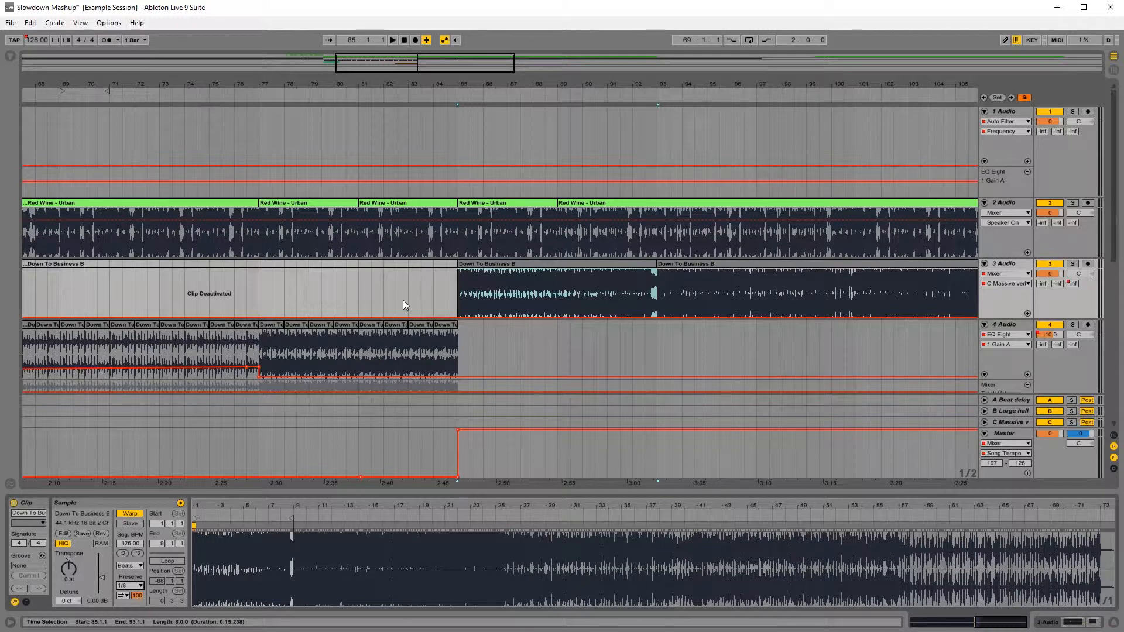
Step: Reshape the master tempo rise into a ramp from about 109.41 BPM at bar 85 to 126 BPM near bar 92, and play it from bar 83
{"action": "left_click_drag", "start_coordinate": [460, 434], "coordinate": [654, 436]}
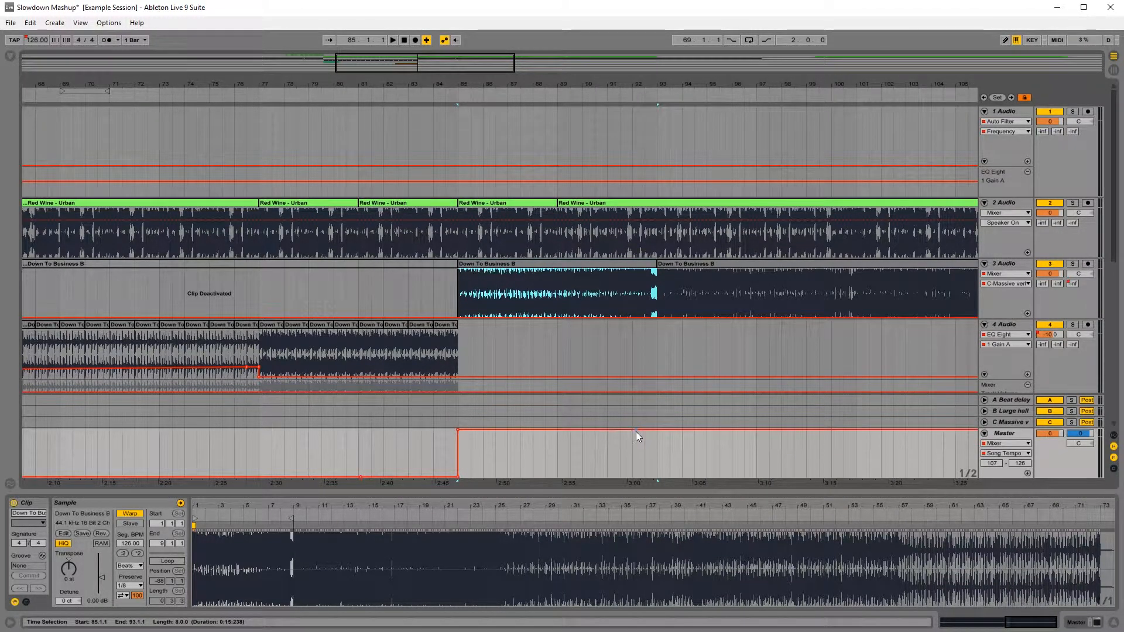
{"action": "left_click_drag", "start_coordinate": [459, 430], "coordinate": [458, 470]}
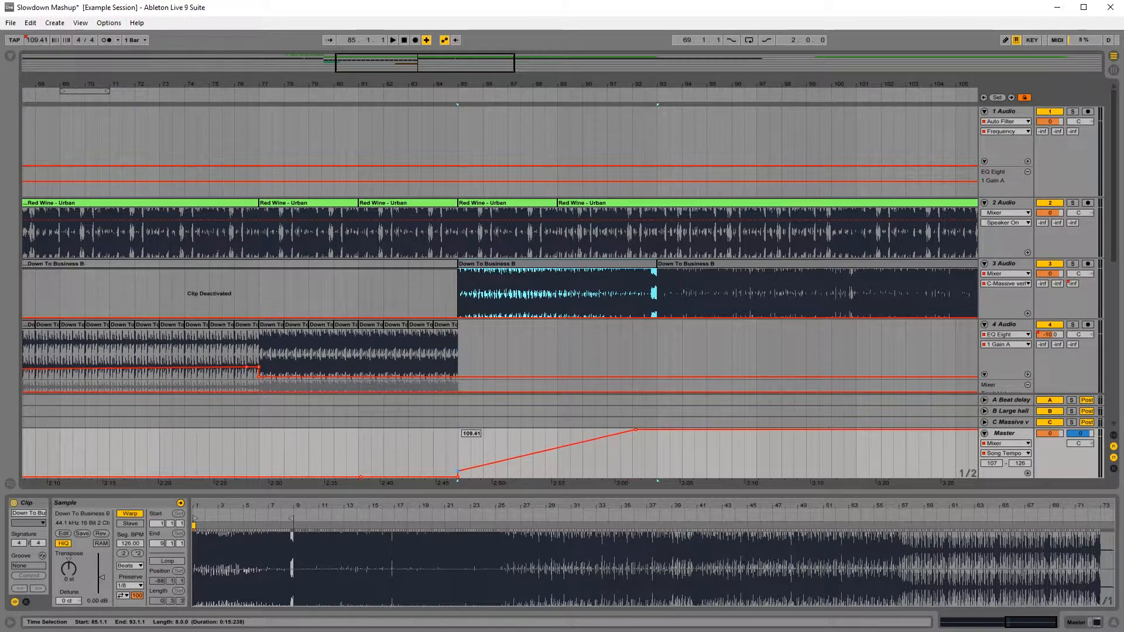
{"action": "left_click", "coordinate": [434, 297]}
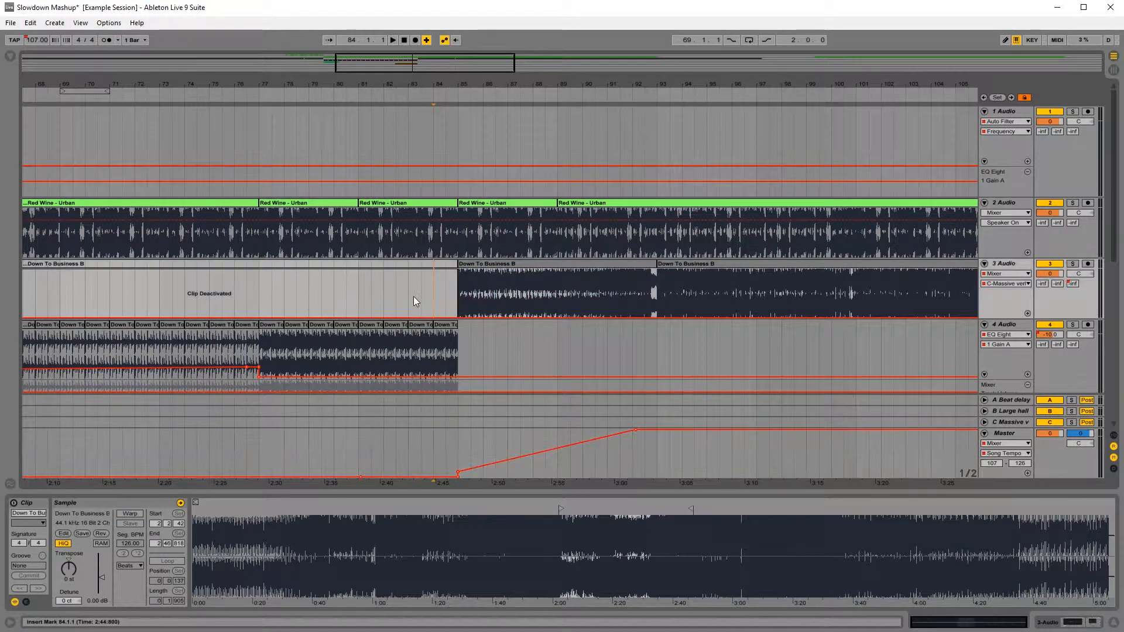
{"action": "key", "text": "space"}
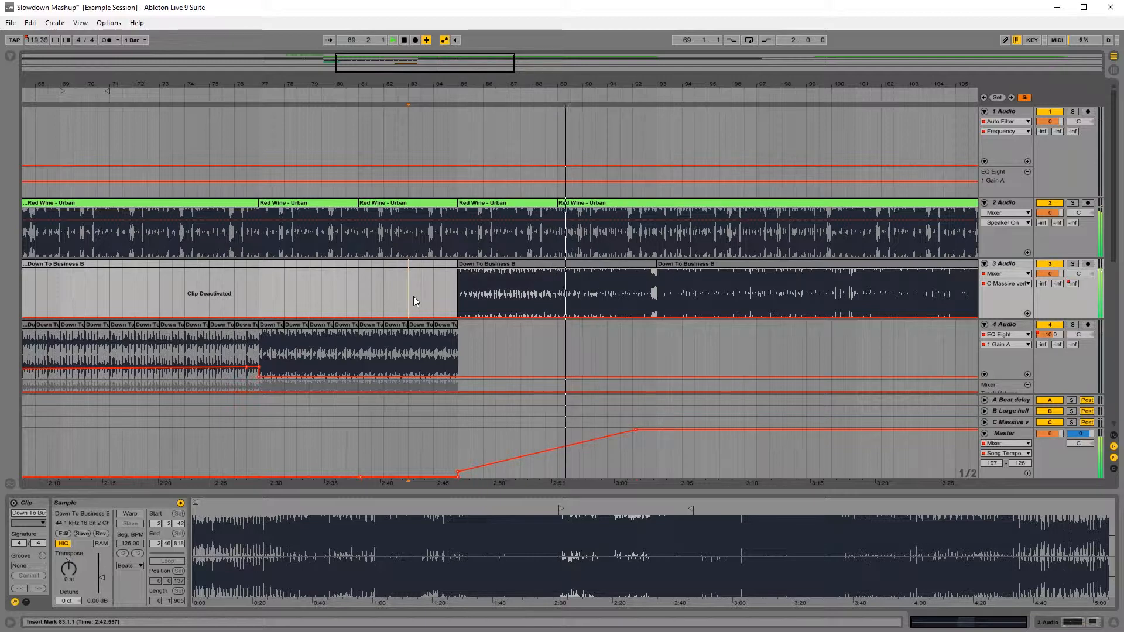
{"action": "key", "text": "space"}
{"action": "key", "text": "space"}
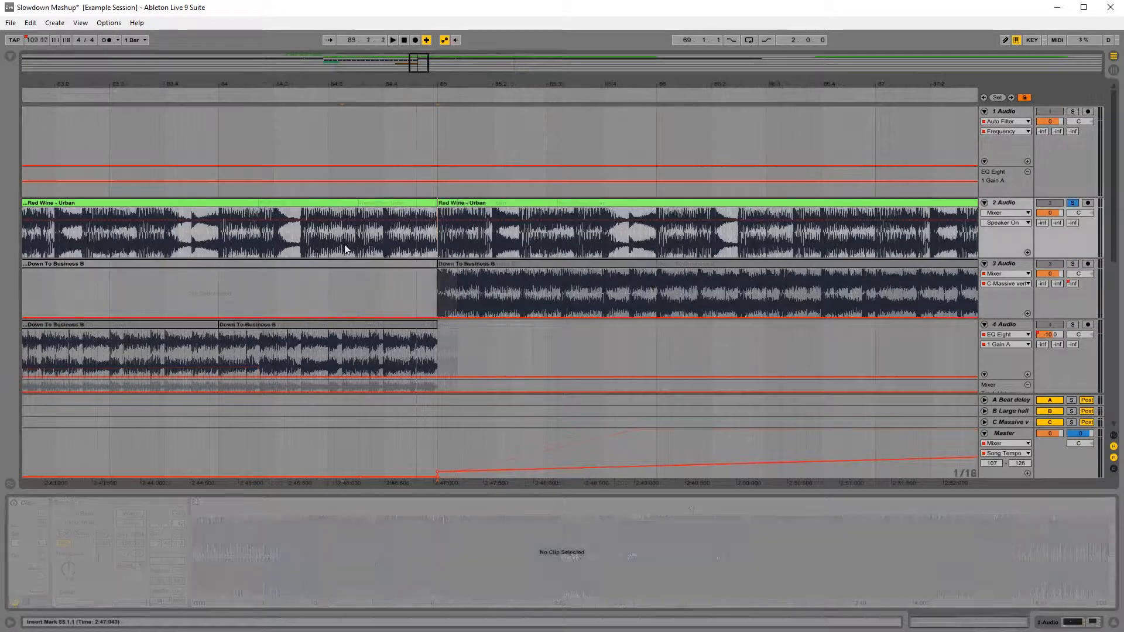
Step: Listen to track 2 soloed around bar 85 to locate the individual drum hits in the Red Wine - Urban clip
{"action": "left_click", "coordinate": [345, 250]}
{"action": "key", "text": "space"}
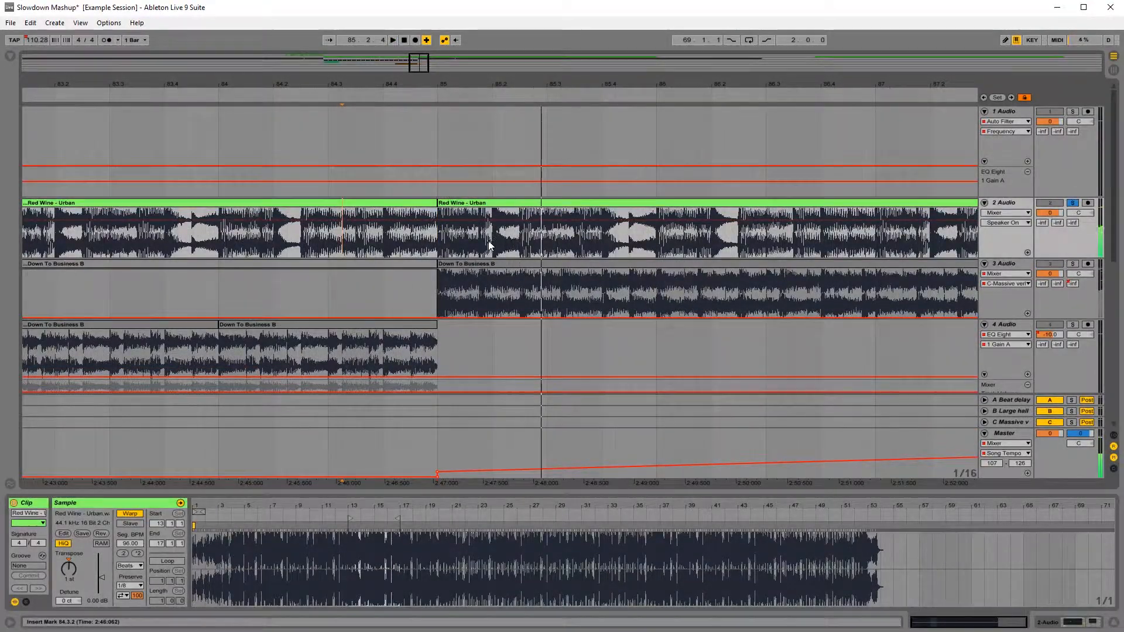
{"action": "key", "text": "space"}
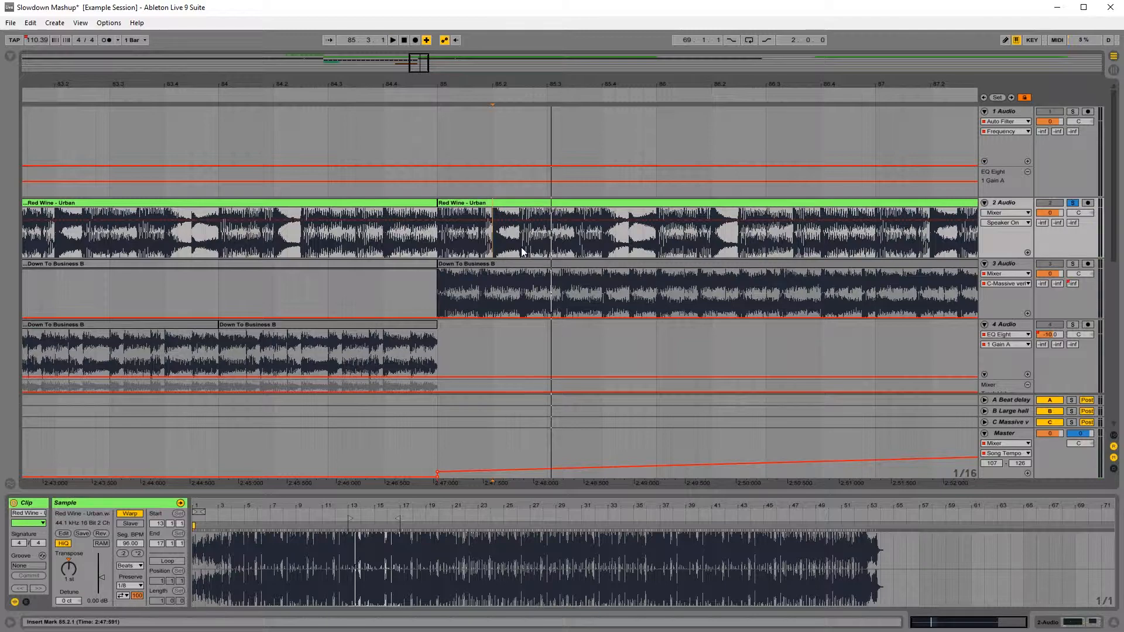
{"action": "left_click", "coordinate": [574, 244]}
{"action": "left_click", "coordinate": [448, 242]}
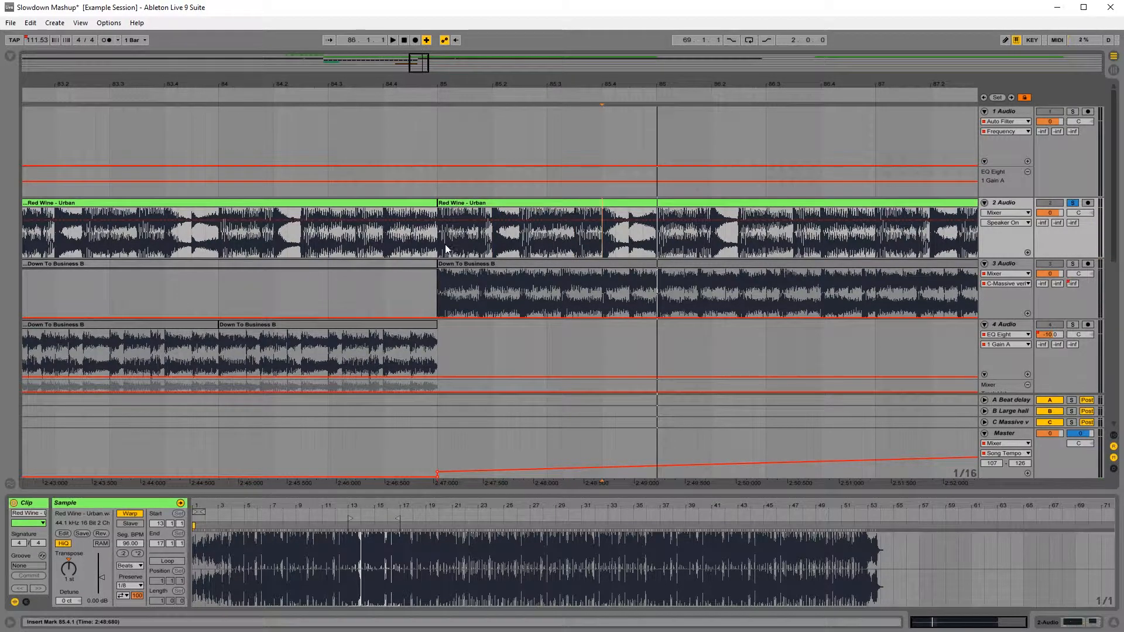
{"action": "key", "text": "space"}
{"action": "key", "text": "space"}
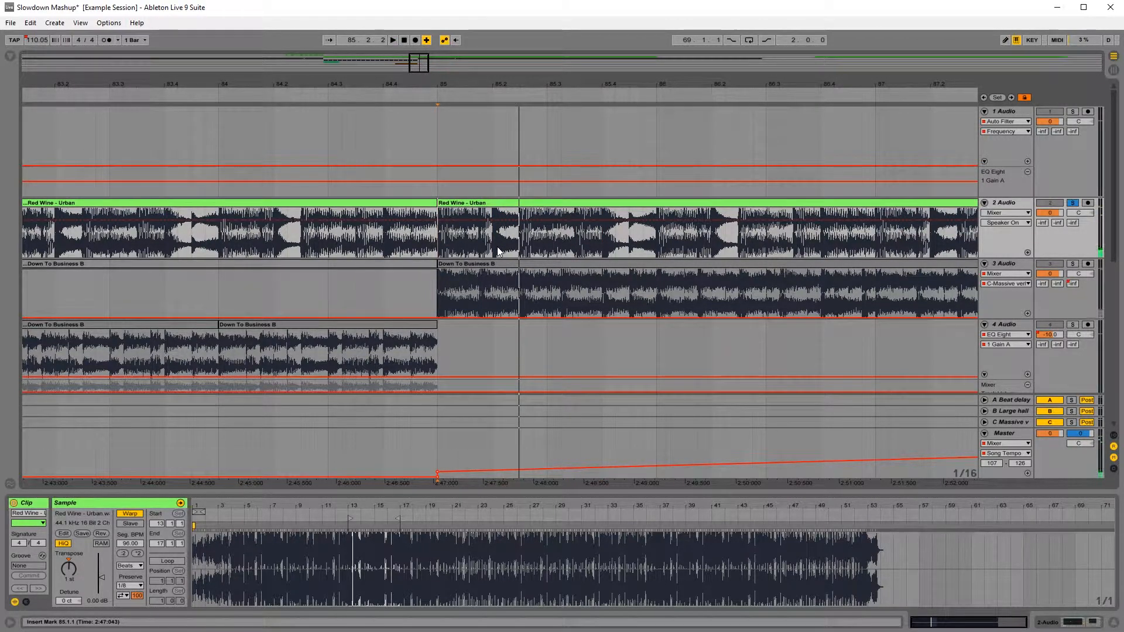
Step: Try splitting track 2's bar 85 Red Wine - Urban clip into single beats and duplicating them up to bar 86.4
{"action": "left_click", "coordinate": [497, 247]}
{"action": "key", "text": "ctrl+e"}
{"action": "left_click_drag", "start_coordinate": [547, 86], "coordinate": [464, 62]}
{"action": "left_click_drag", "start_coordinate": [451, 202], "coordinate": [669, 203]}
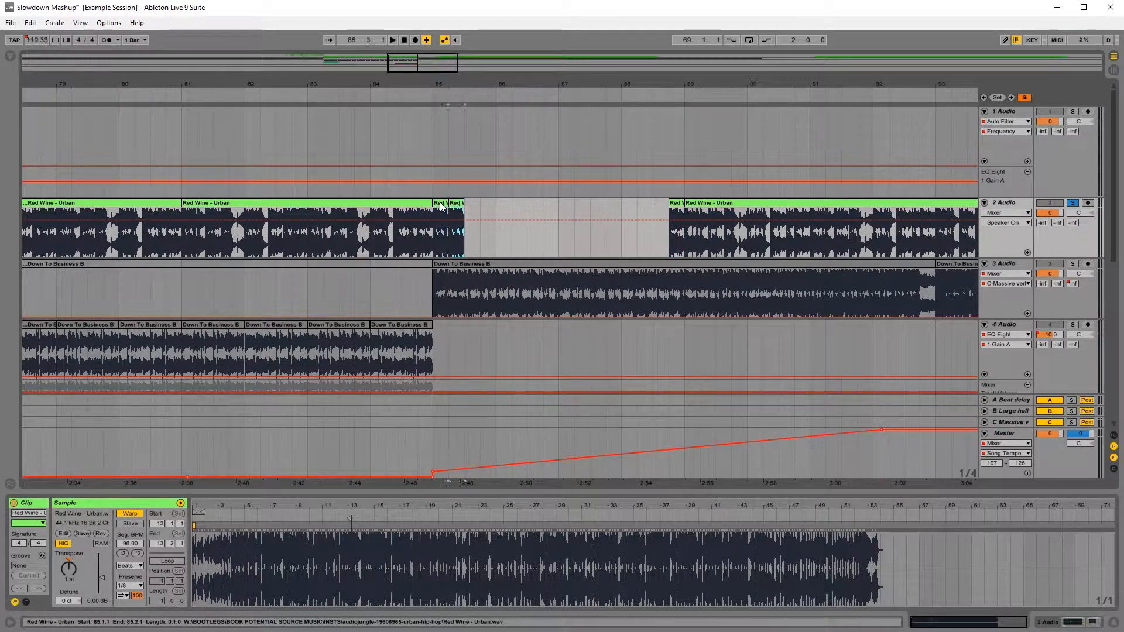
{"action": "key", "text": "ctrl+d"}
{"action": "key", "text": "ctrl+d"}
{"action": "key", "text": "ctrl+d"}
{"action": "key", "text": "ctrl+d"}
{"action": "key", "text": "ctrl+d"}
Step: Play the one-beat loop from just before bar 85 and duplicate its beats from 85.4–86.4 to fill track 2 up to 88.4
{"action": "left_click", "coordinate": [379, 195]}
{"action": "key", "text": "space"}
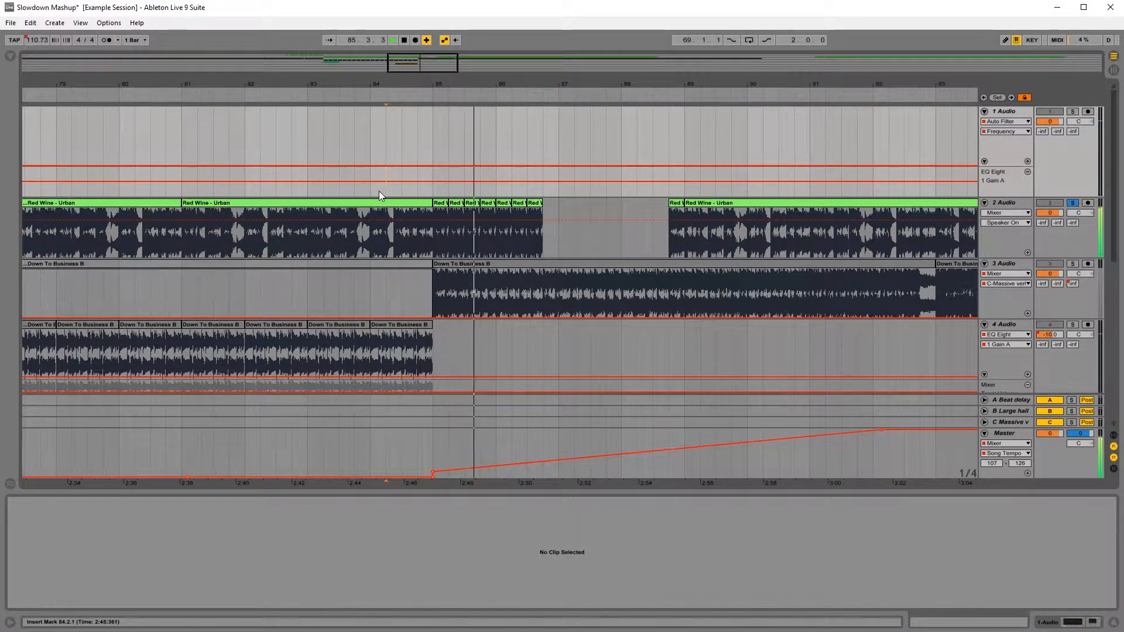
{"action": "left_click_drag", "start_coordinate": [548, 211], "coordinate": [479, 215]}
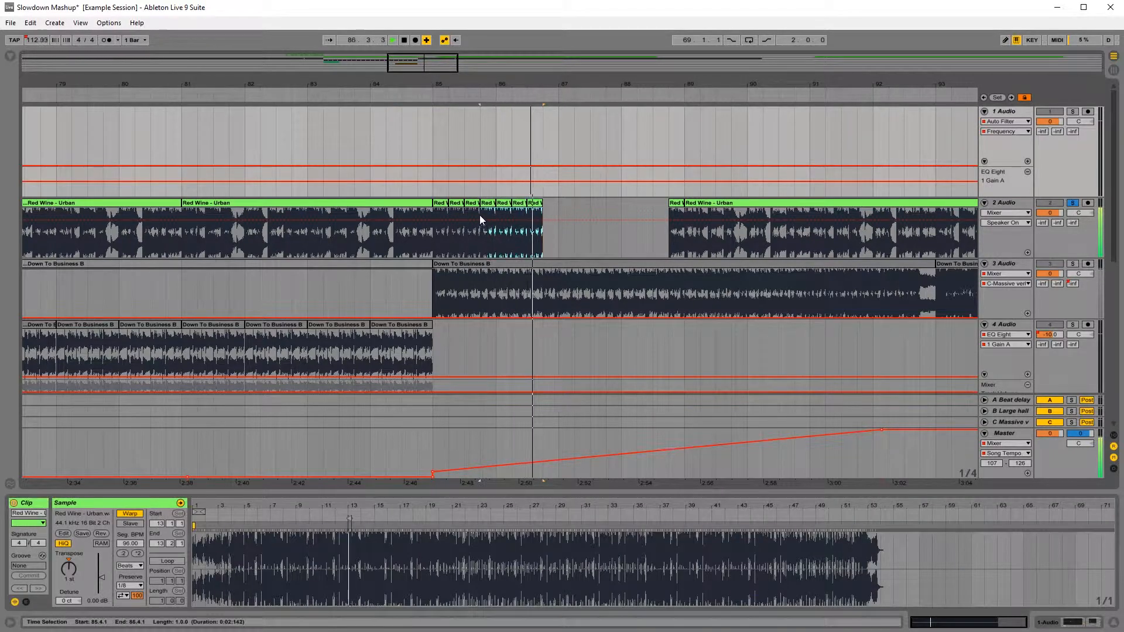
{"action": "key", "text": "ctrl+d"}
{"action": "key", "text": "ctrl+d"}
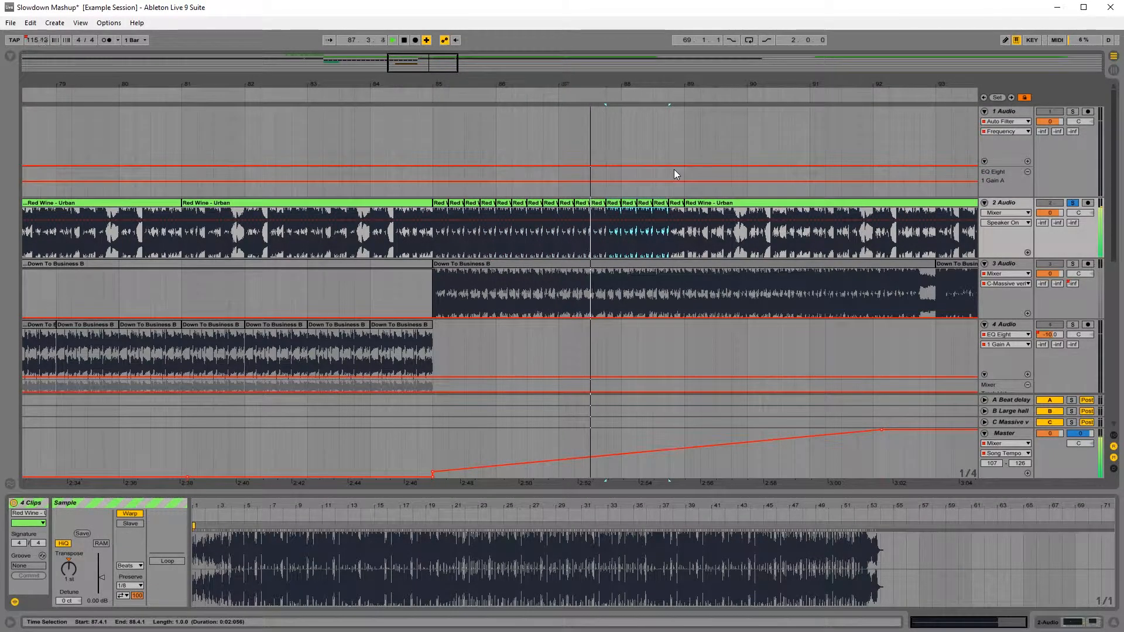
{"action": "key", "text": "space"}
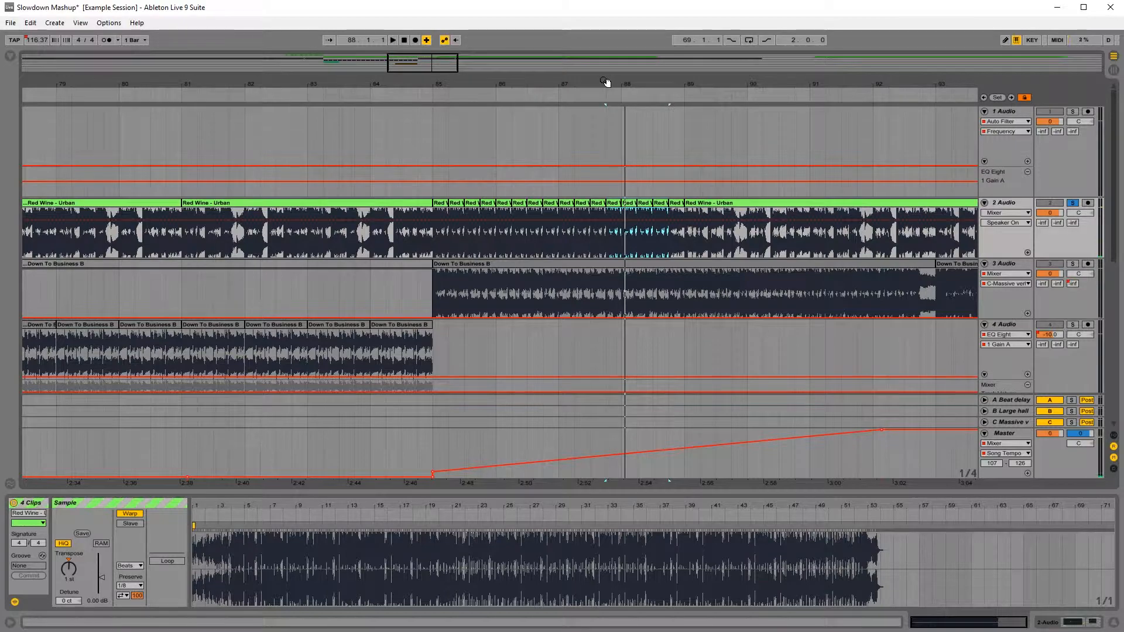
Step: Listen to the speed-up section from bar 82 with track 2 unsoloed, and compare it with track 3 soloed from bar 85
{"action": "mouse_move", "coordinate": [606, 82]}
{"action": "left_mouse_down"}
{"action": "mouse_move", "coordinate": [609, 104]}
{"action": "mouse_move", "coordinate": [627, 82]}
{"action": "left_mouse_up"}
{"action": "left_click", "coordinate": [449, 290]}
{"action": "key", "text": "space"}
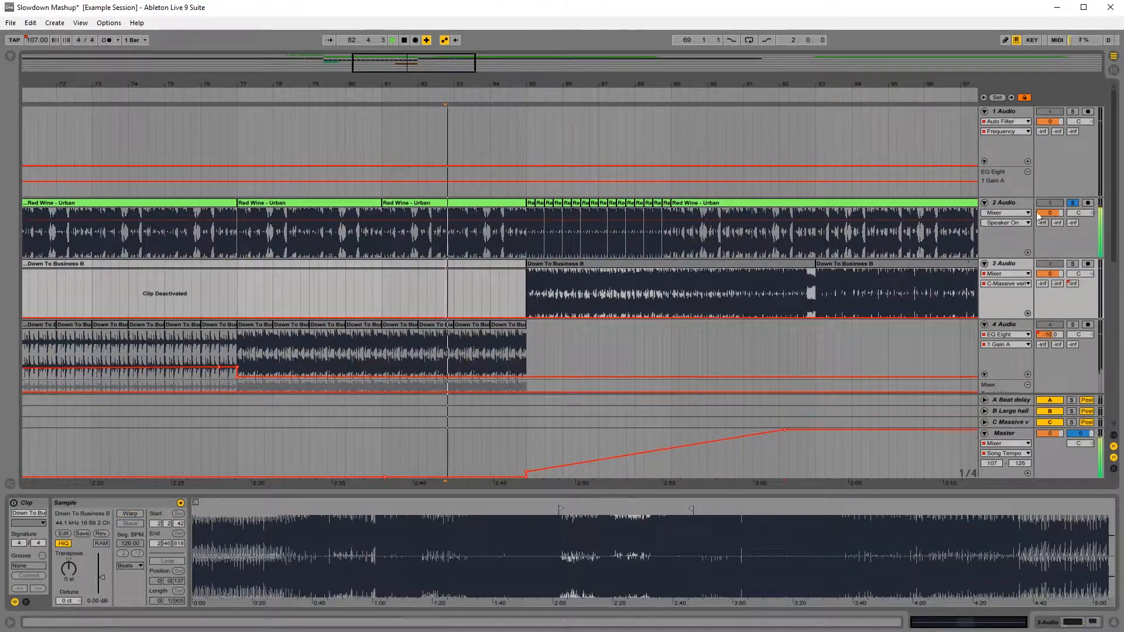
{"action": "left_click", "coordinate": [1072, 202]}
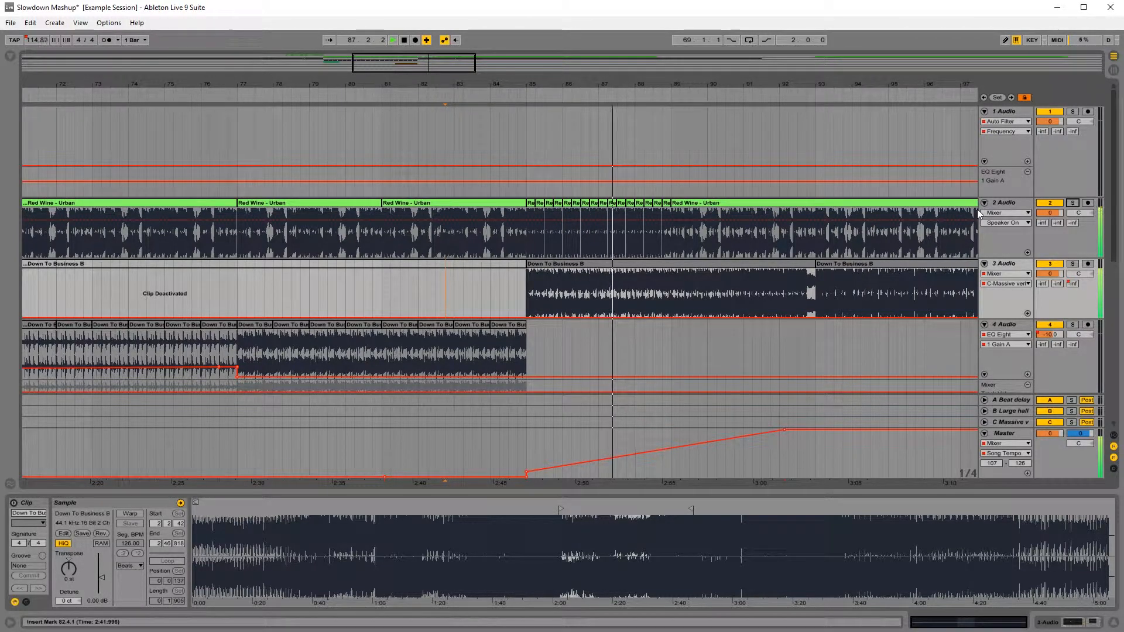
{"action": "left_click", "coordinate": [1072, 203]}
{"action": "left_click", "coordinate": [528, 192]}
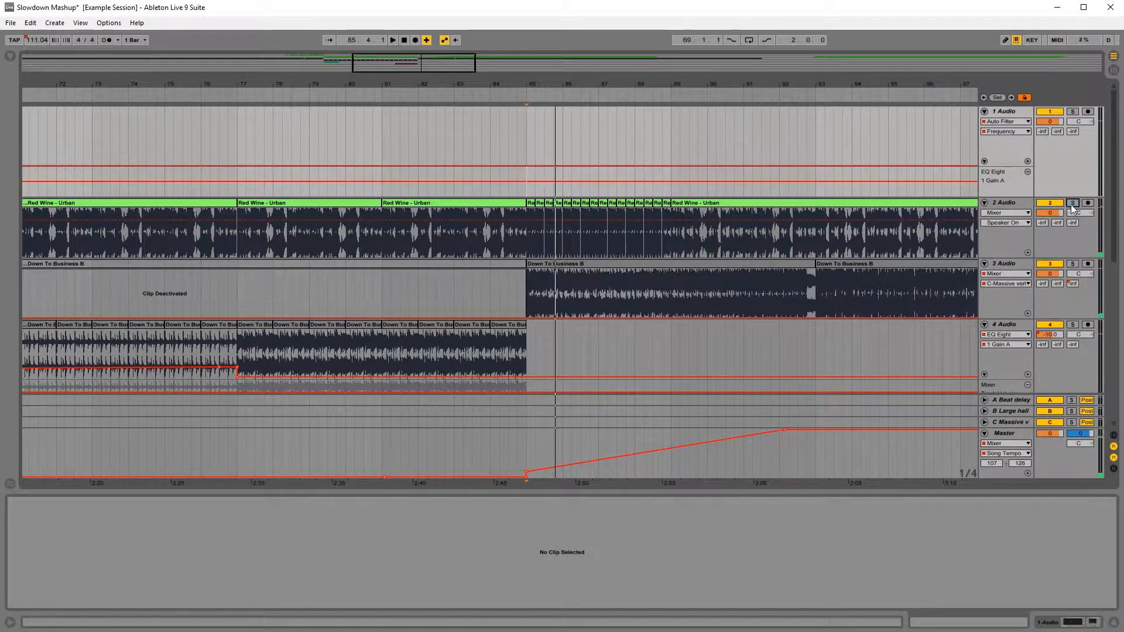
{"action": "left_click", "coordinate": [1073, 264]}
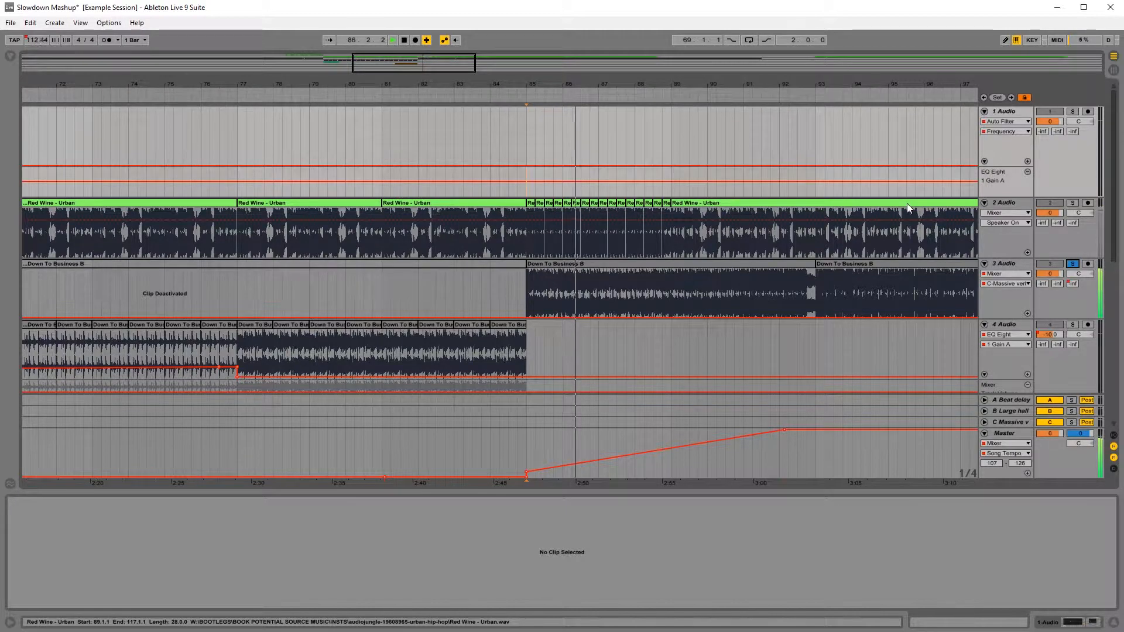
{"action": "key", "text": "space"}
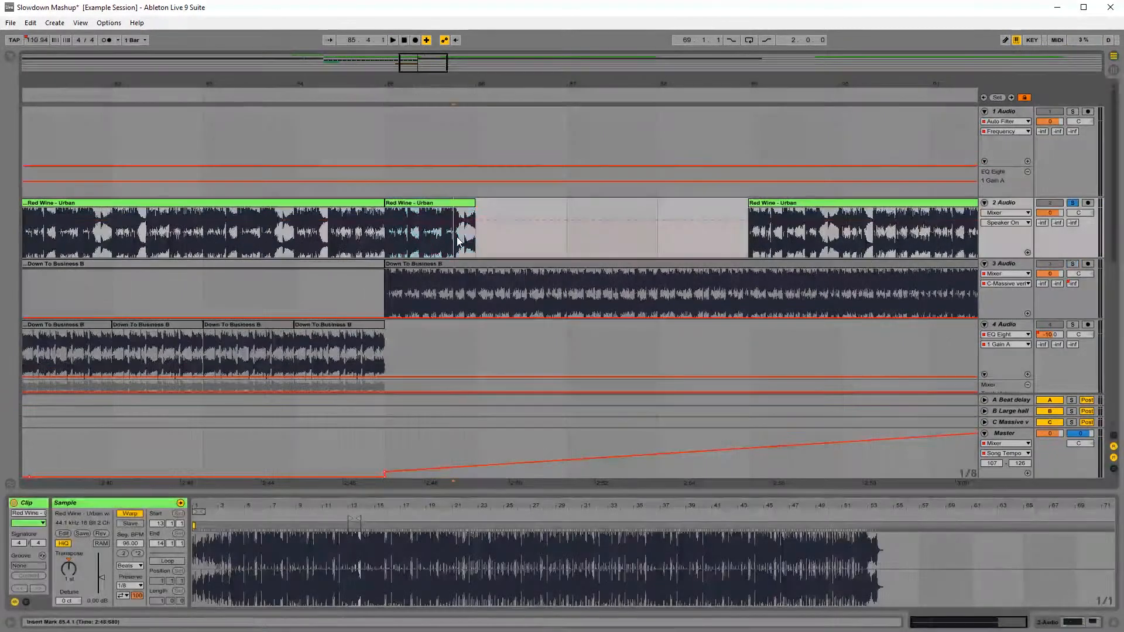
Step: Split track 2's bar 85 Red Wine - Urban clip at 85.4, move its last beat to bar 85, and repeat it up to bar 87
{"action": "key", "text": "space"}
{"action": "key", "text": "ctrl+e"}
{"action": "left_click", "coordinate": [461, 203]}
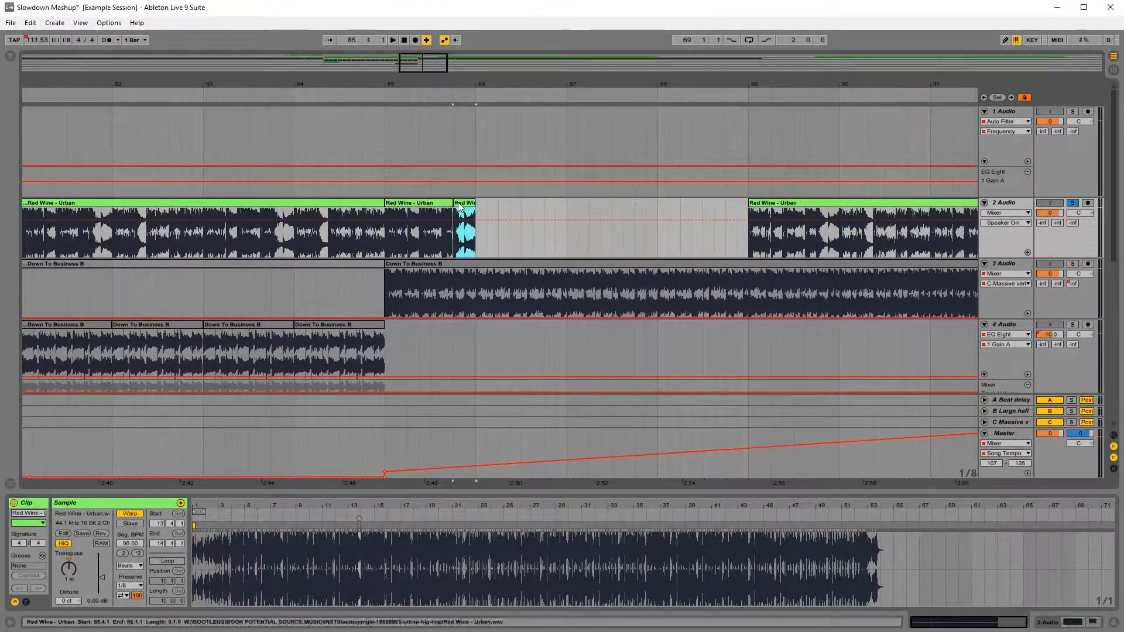
{"action": "left_click_drag", "start_coordinate": [460, 204], "coordinate": [392, 204]}
{"action": "key", "text": "ctrl+d"}
{"action": "key", "text": "ctrl+d"}
{"action": "key", "text": "ctrl+d"}
{"action": "left_click", "coordinate": [388, 193]}
{"action": "key", "text": "space"}
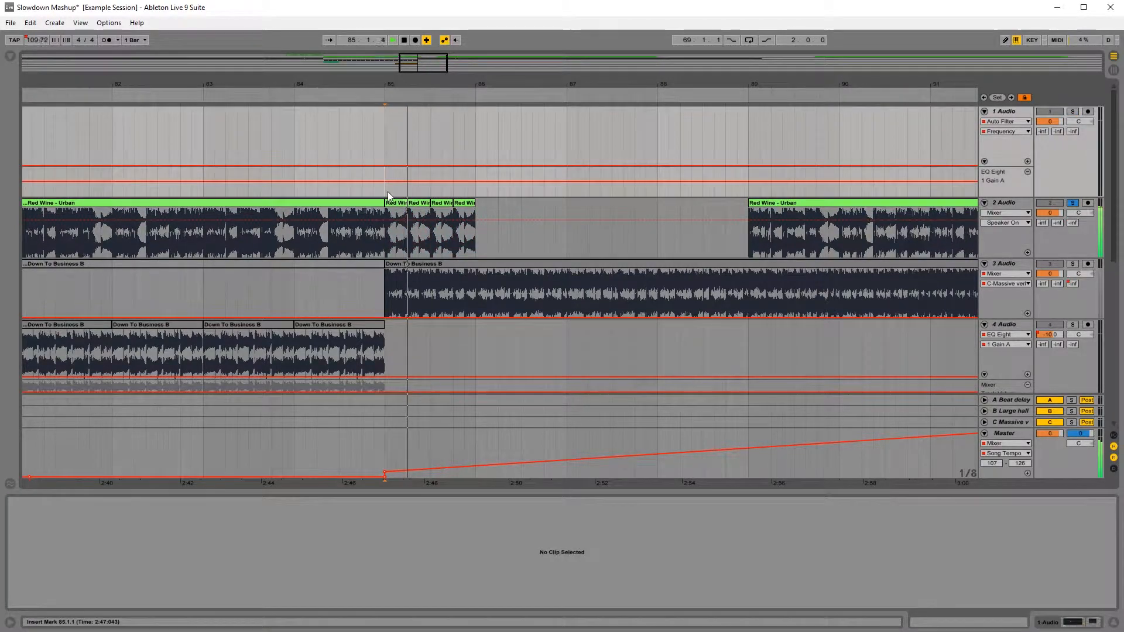
{"action": "key", "text": "space"}
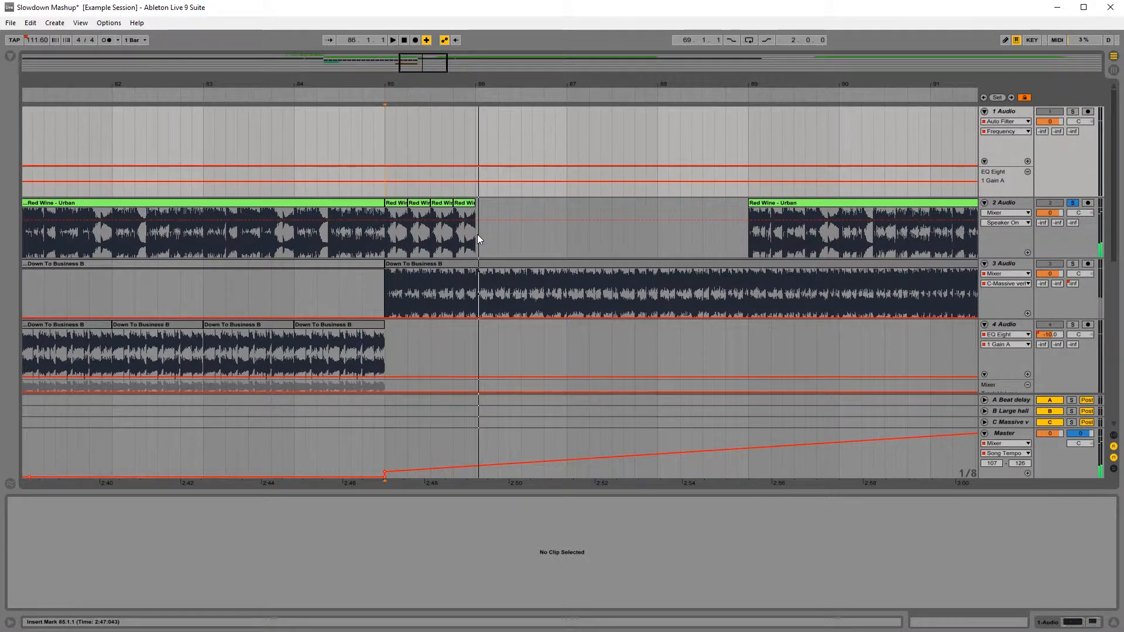
{"action": "left_click_drag", "start_coordinate": [476, 235], "coordinate": [392, 233]}
{"action": "key", "text": "ctrl+d"}
Step: Copy track 1's Red Wine - Urban clip from bar 64 and paste it at bar 85 on the same track
{"action": "left_click_drag", "start_coordinate": [414, 88], "coordinate": [492, 46]}
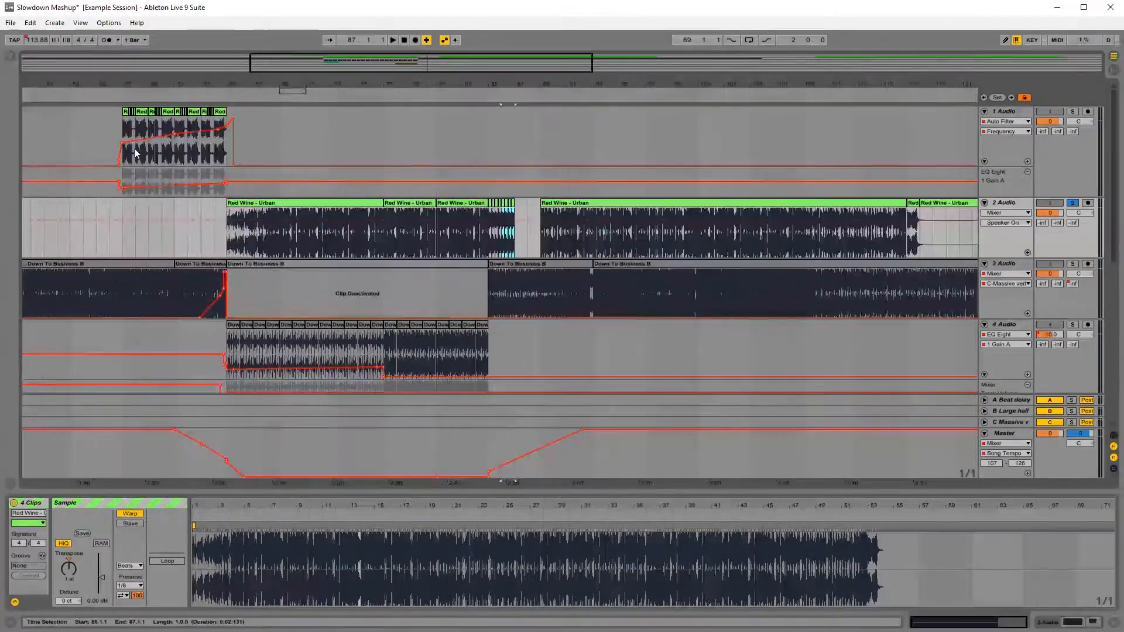
{"action": "left_click_drag", "start_coordinate": [134, 88], "coordinate": [181, 109]}
{"action": "left_click", "coordinate": [396, 111]}
{"action": "key", "text": "ctrl+c"}
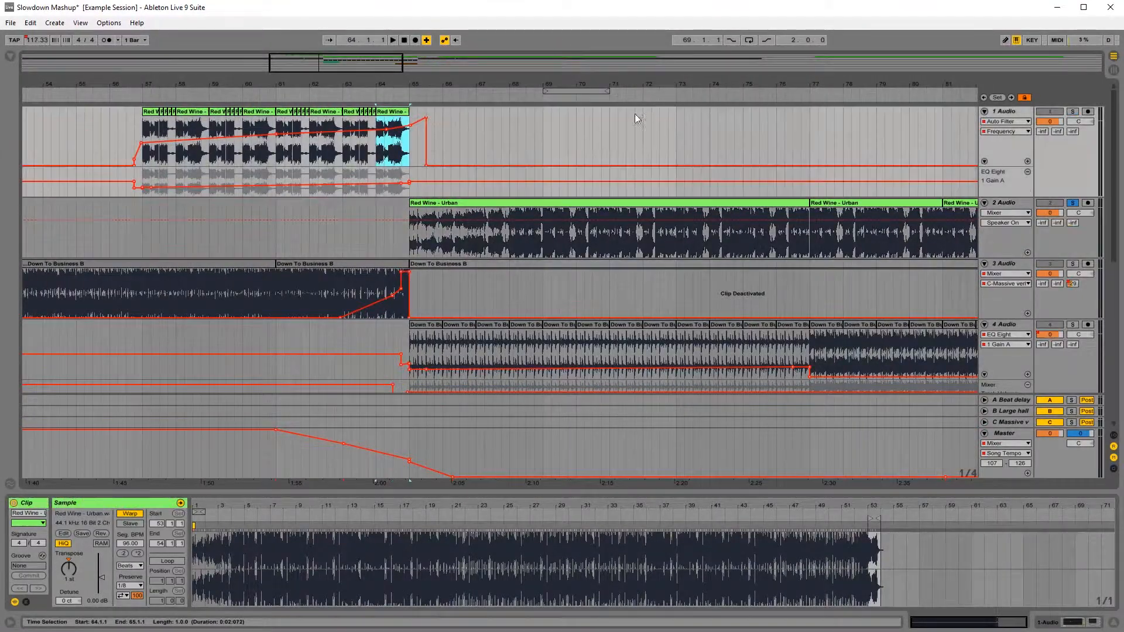
{"action": "left_click_drag", "start_coordinate": [648, 88], "coordinate": [350, 78]}
{"action": "left_click", "coordinate": [686, 154]}
{"action": "key", "text": "ctrl+v"}
{"action": "left_click_drag", "start_coordinate": [706, 86], "coordinate": [489, 150]}
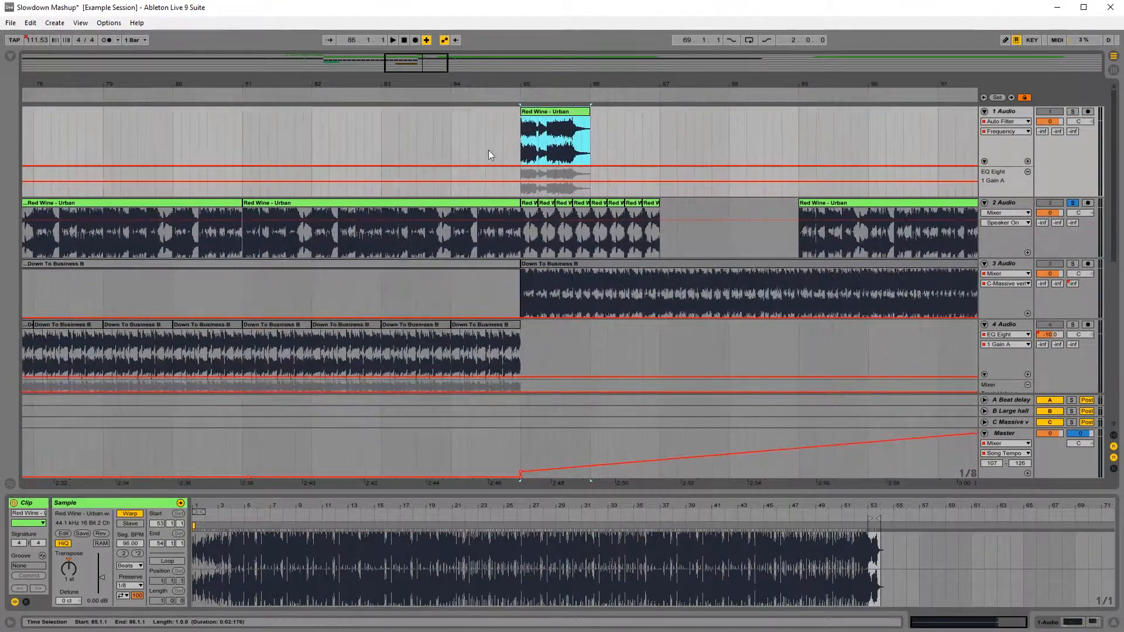
Step: Solo track 1 together with track 2, duplicate track 1's bar 85 clip to bar 86, and play the result
{"action": "left_click", "coordinate": [518, 148]}
{"action": "key", "text": "space"}
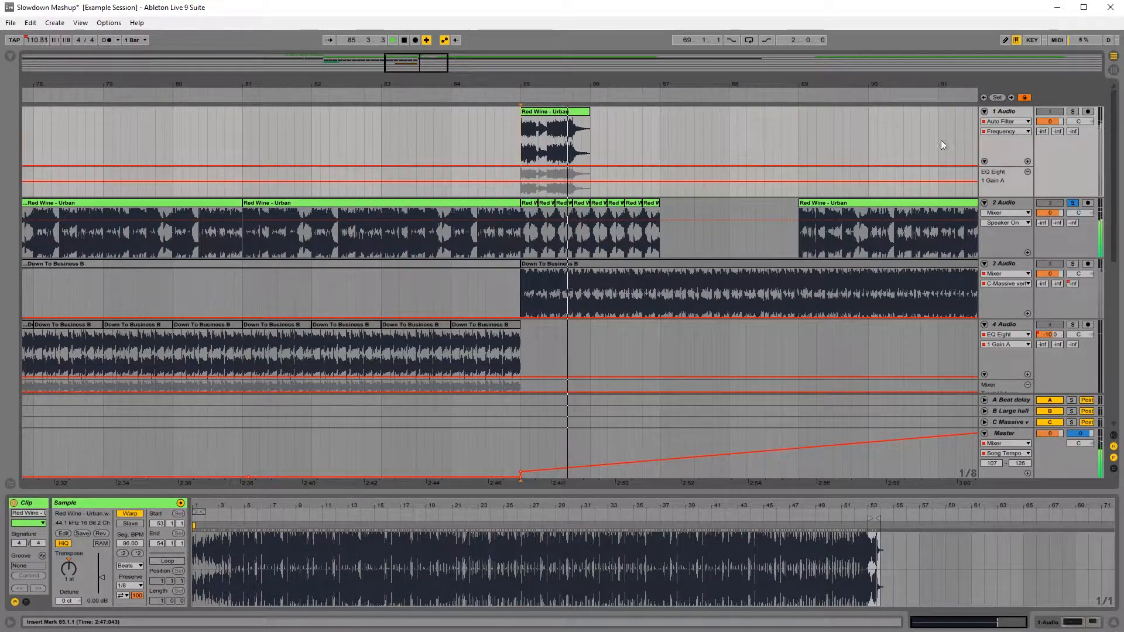
{"action": "left_click", "coordinate": [1074, 111]}
{"action": "key", "text": "space"}
{"action": "left_click_drag", "start_coordinate": [590, 143], "coordinate": [523, 150]}
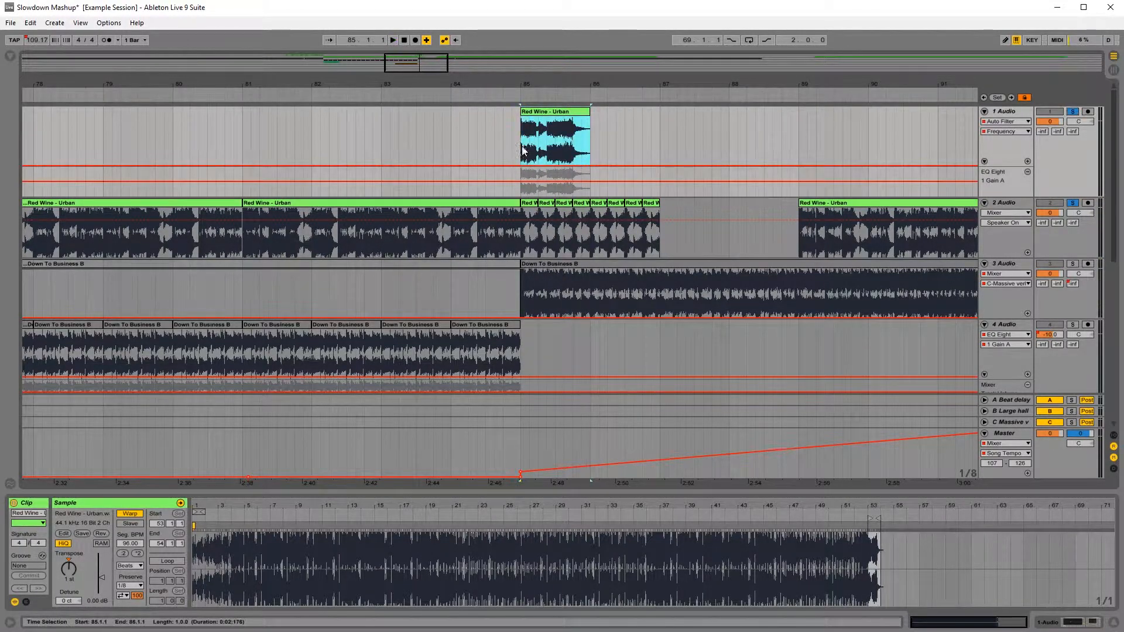
{"action": "key", "text": "ctrl+d"}
{"action": "key", "text": "space"}
{"action": "left_click_drag", "start_coordinate": [673, 86], "coordinate": [547, 47]}
{"action": "key", "text": "space"}
Step: Move track 2's following Red Wine - Urban clip to 97.3, duplicate the bar 85–87 clips on tracks 1 and 2 up to bar 93, and play from bar 83
{"action": "left_click_drag", "start_coordinate": [607, 204], "coordinate": [883, 206]}
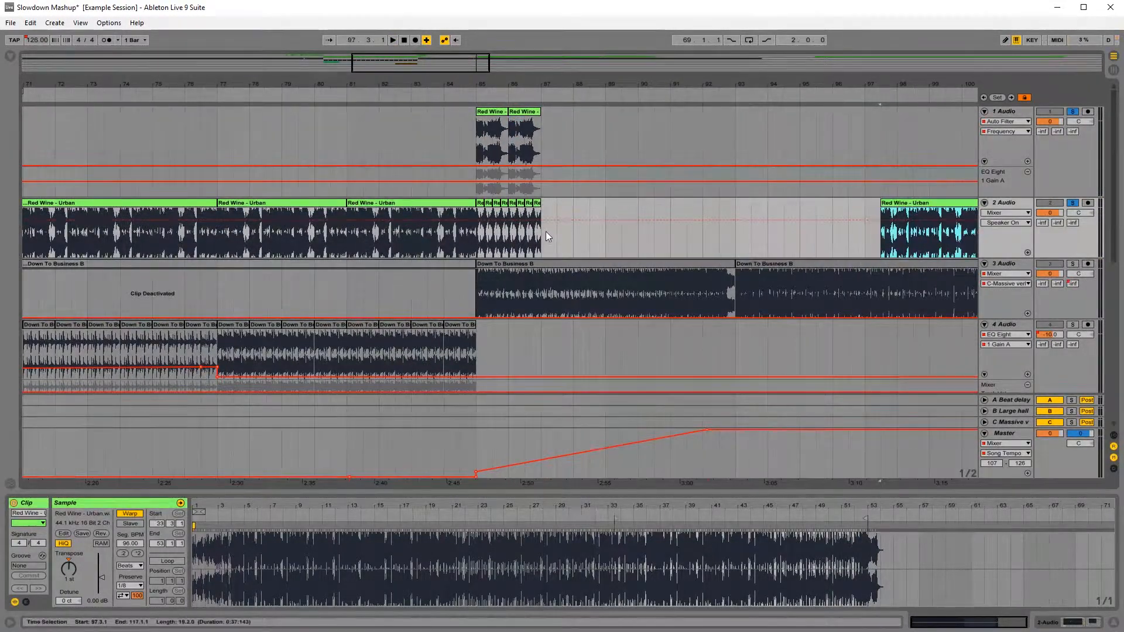
{"action": "left_click_drag", "start_coordinate": [544, 233], "coordinate": [482, 153]}
{"action": "key", "text": "ctrl+d"}
{"action": "key", "text": "ctrl+d"}
{"action": "key", "text": "ctrl+d"}
{"action": "left_click", "coordinate": [408, 144]}
{"action": "key", "text": "space"}
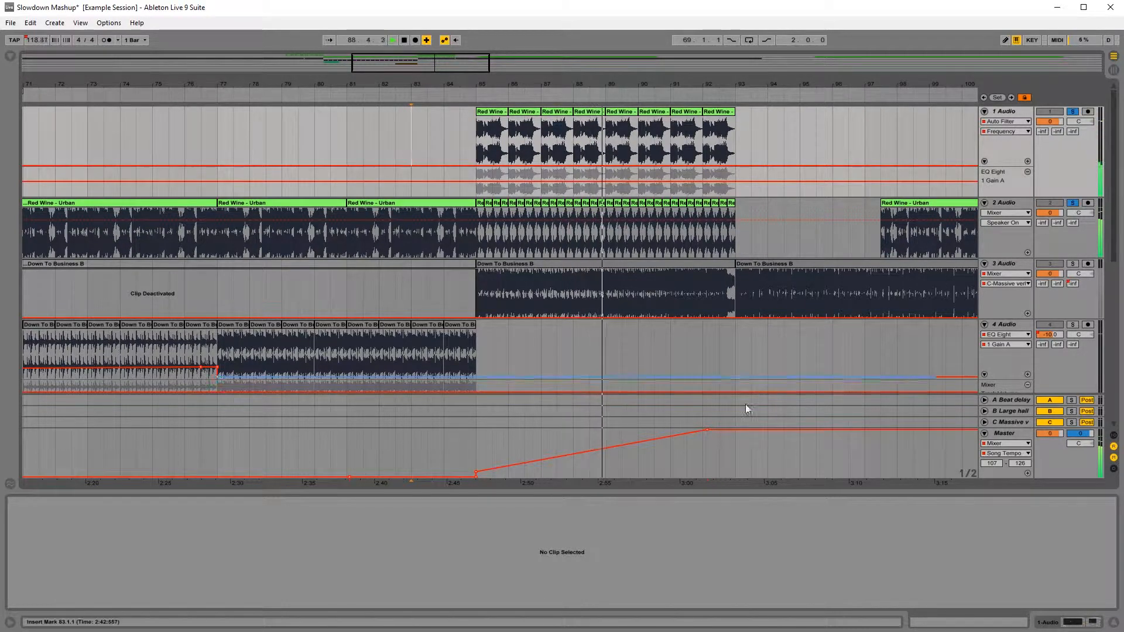
Step: Add master tempo points near bars 89 and 91 to curve the speed-up, and replay from bar 83 with tracks 1 and 2 unsoloed
{"action": "left_click", "coordinate": [691, 435]}
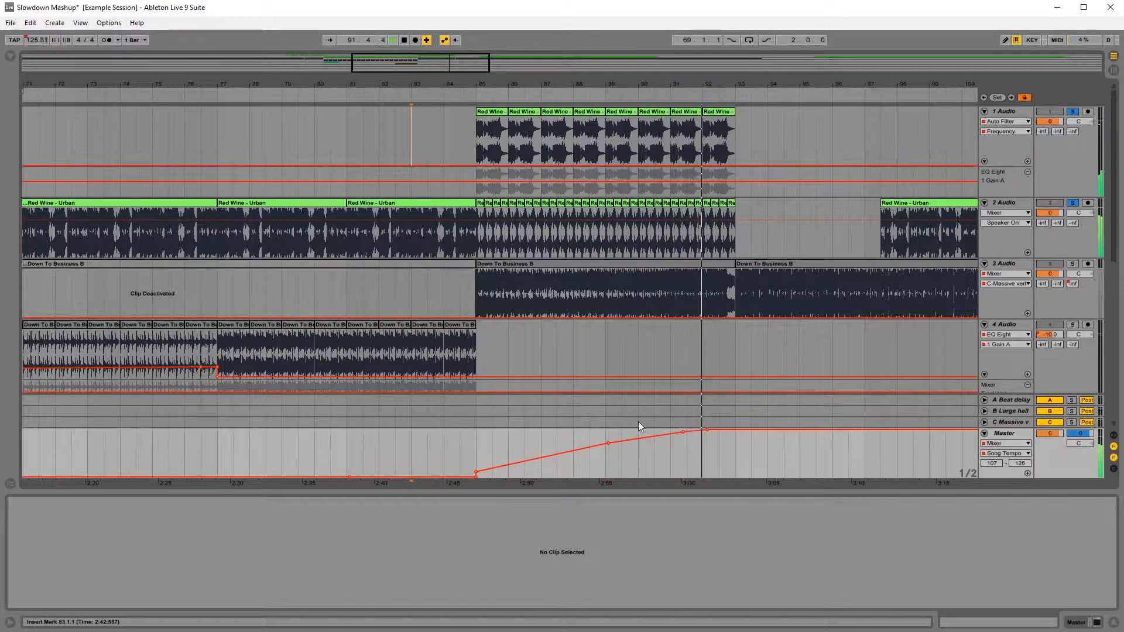
{"action": "key", "text": "space"}
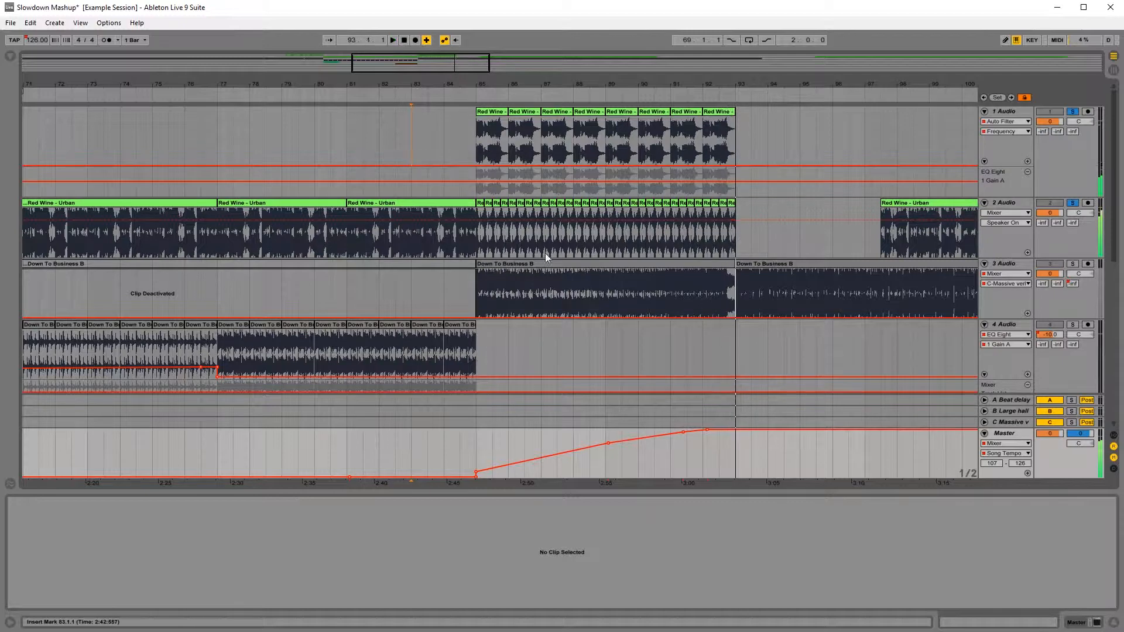
{"action": "key", "text": "space"}
{"action": "left_click", "coordinate": [1074, 203]}
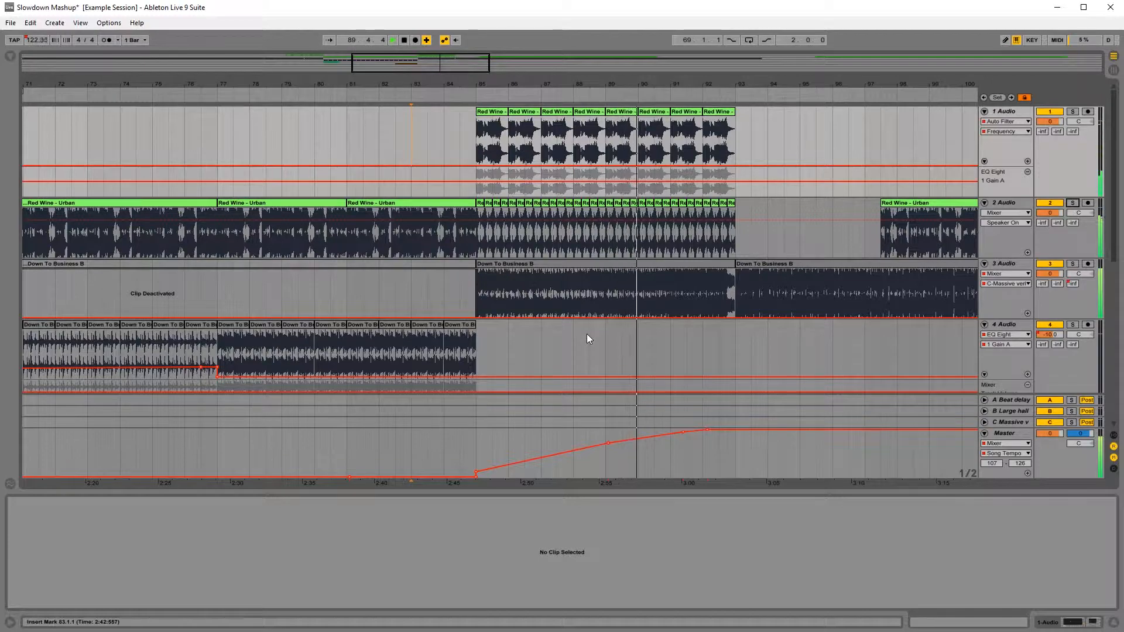
Step: Solo track 3 and play its Down To Business B clip from 84.4, just ahead of bar 85
{"action": "left_click_drag", "start_coordinate": [495, 86], "coordinate": [456, 87]}
{"action": "left_click", "coordinate": [154, 293]}
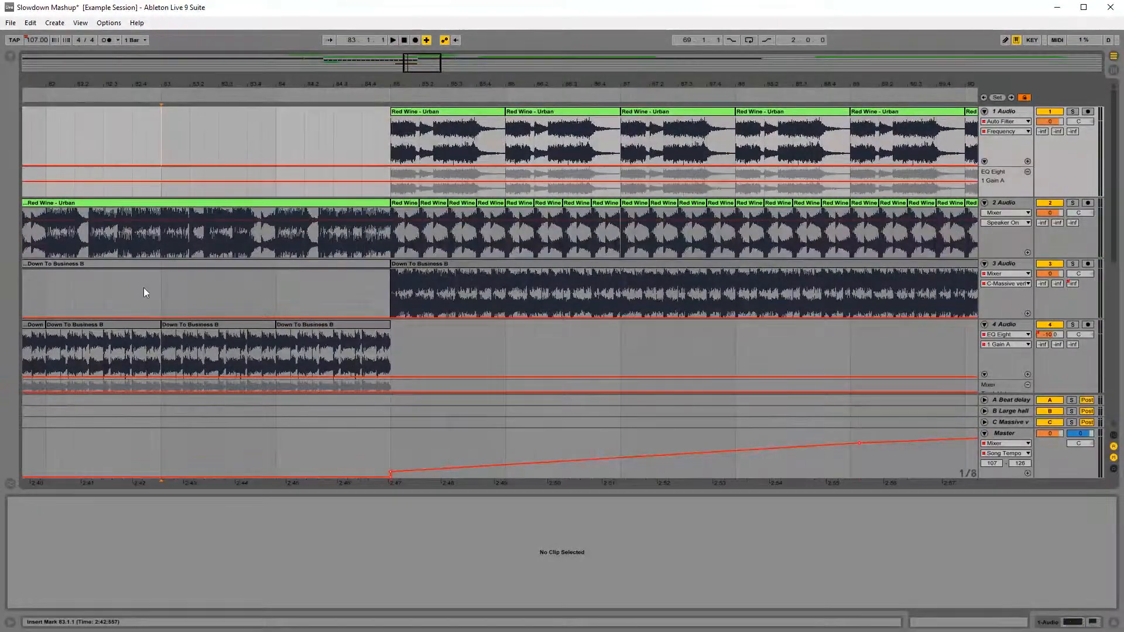
{"action": "left_click", "coordinate": [361, 293]}
{"action": "key", "text": "space"}
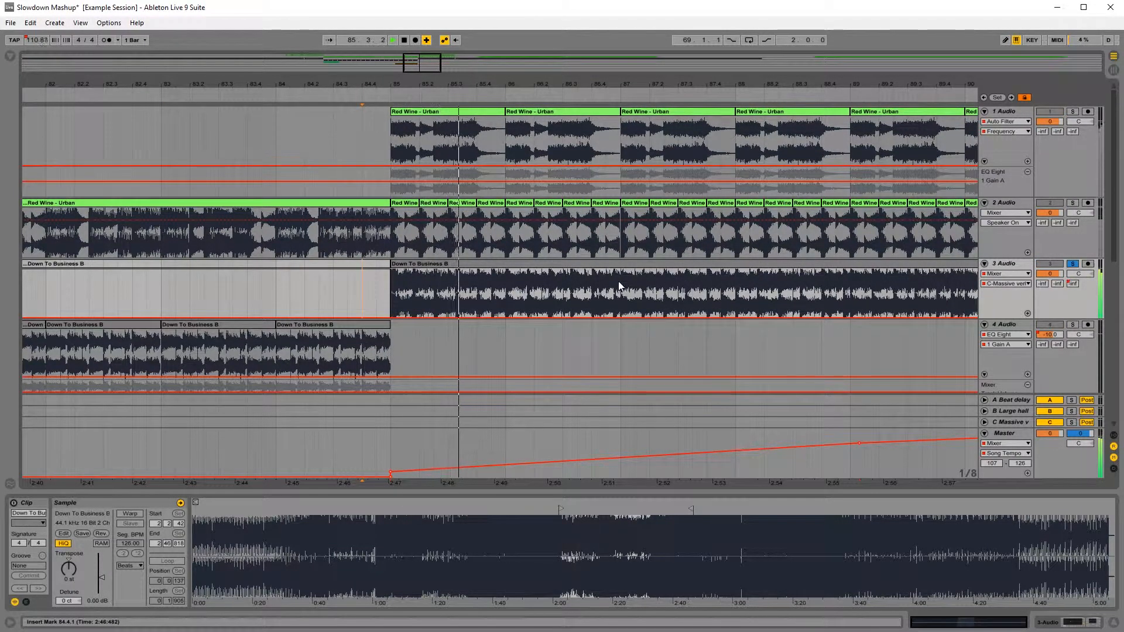
{"action": "left_click", "coordinate": [621, 266]}
{"action": "left_click_drag", "start_coordinate": [658, 86], "coordinate": [474, 63]}
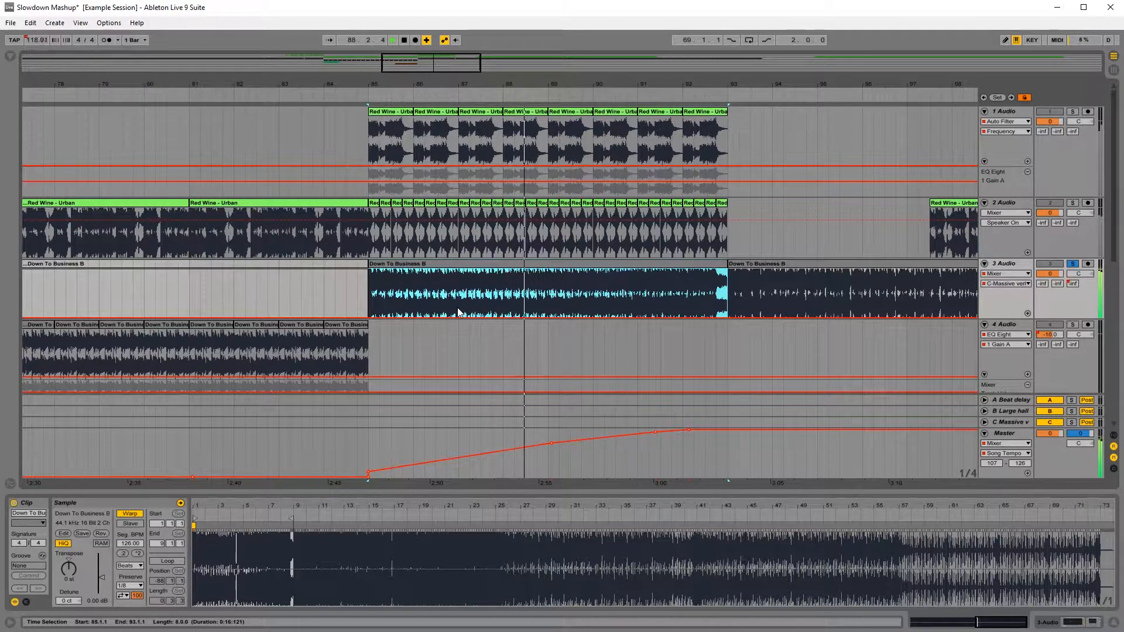
{"action": "key", "text": "space"}
Step: Split track 3's Down To Business B clip at bar 89 and set the bar 85–89 part's Beats Preserve value to 1/16
{"action": "left_click", "coordinate": [547, 301]}
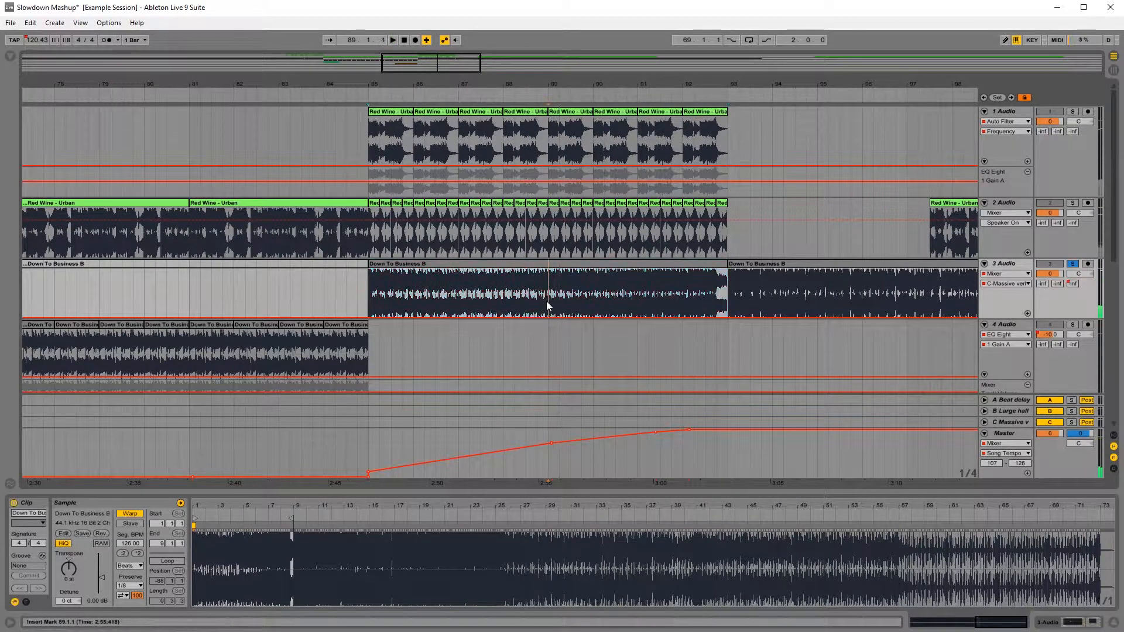
{"action": "key", "text": "ctrl+e"}
{"action": "left_click", "coordinate": [424, 266]}
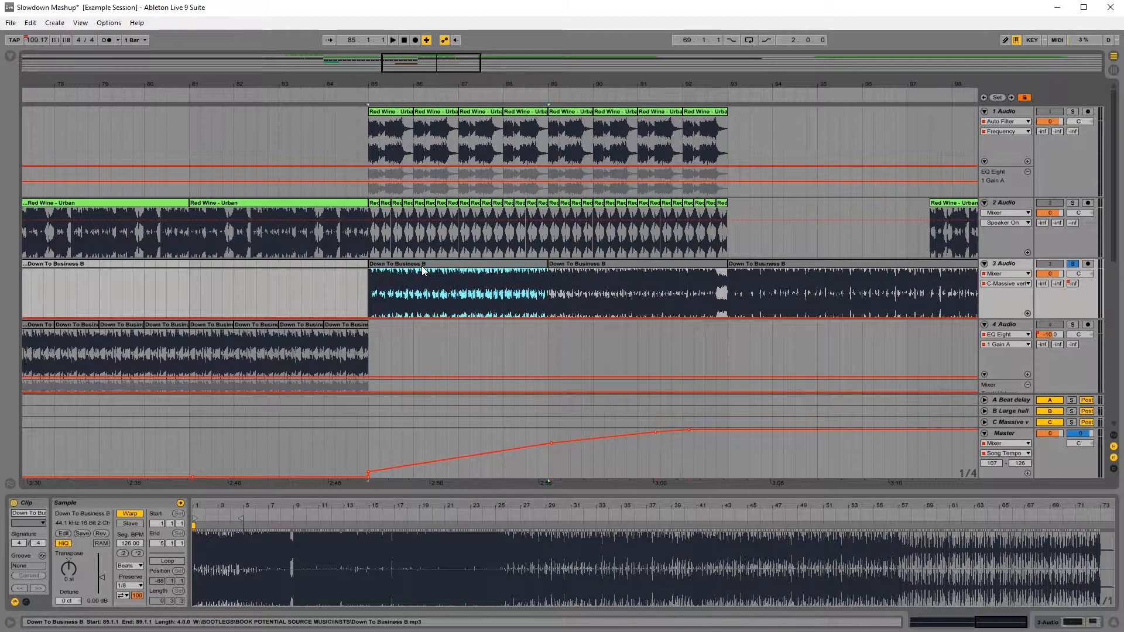
{"action": "left_click", "coordinate": [130, 585]}
{"action": "left_click", "coordinate": [133, 557]}
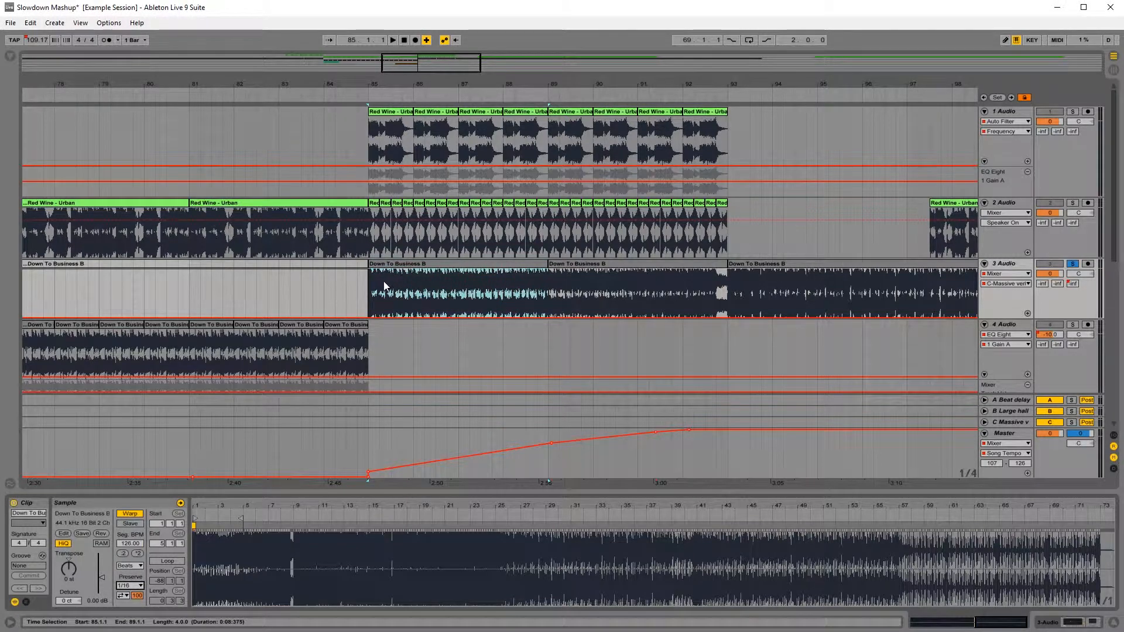
Step: Replay track 3 from 84.4, split its clip at bar 91, and set the bar 91–93 part's Preserve value to 1/4
{"action": "left_click", "coordinate": [358, 295]}
{"action": "key", "text": "space"}
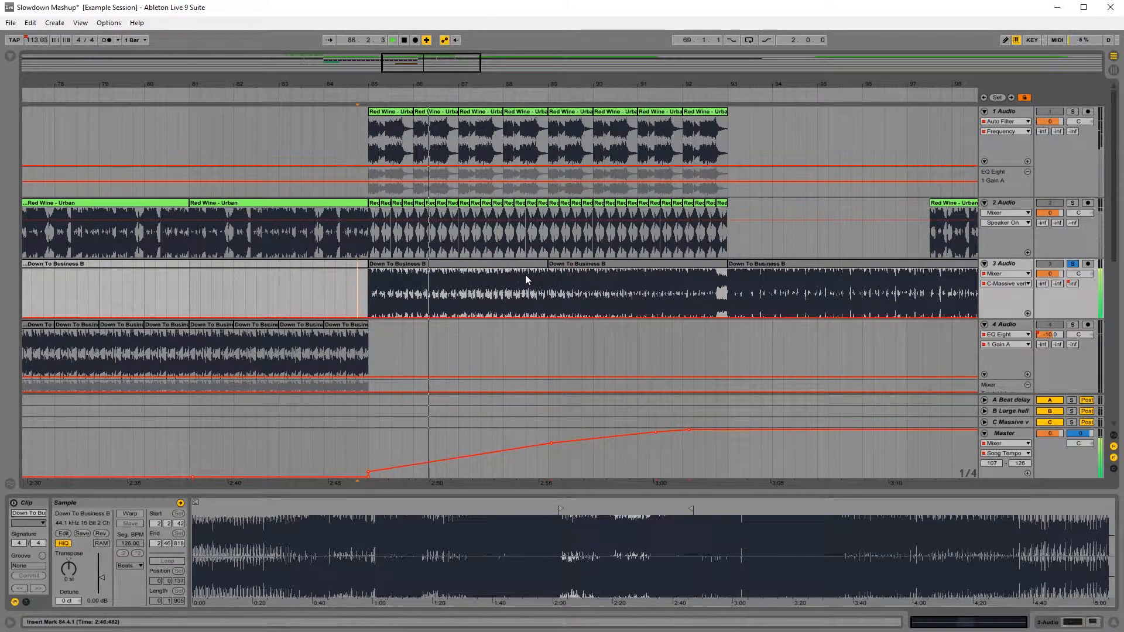
{"action": "left_click", "coordinate": [640, 300]}
{"action": "key", "text": "ctrl+e"}
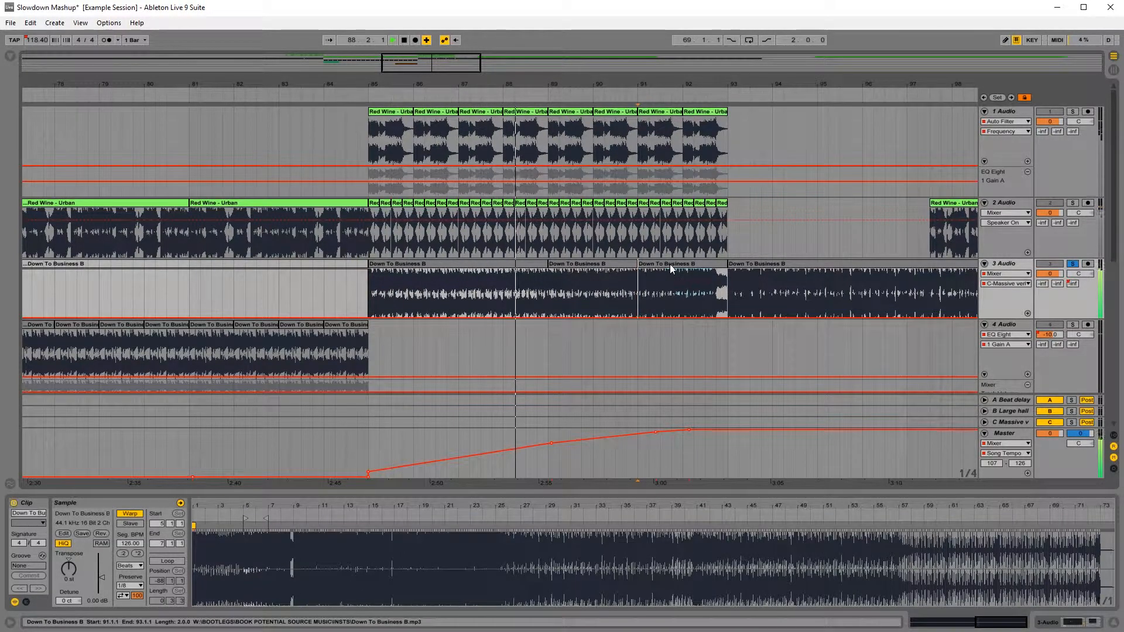
{"action": "left_click", "coordinate": [670, 265]}
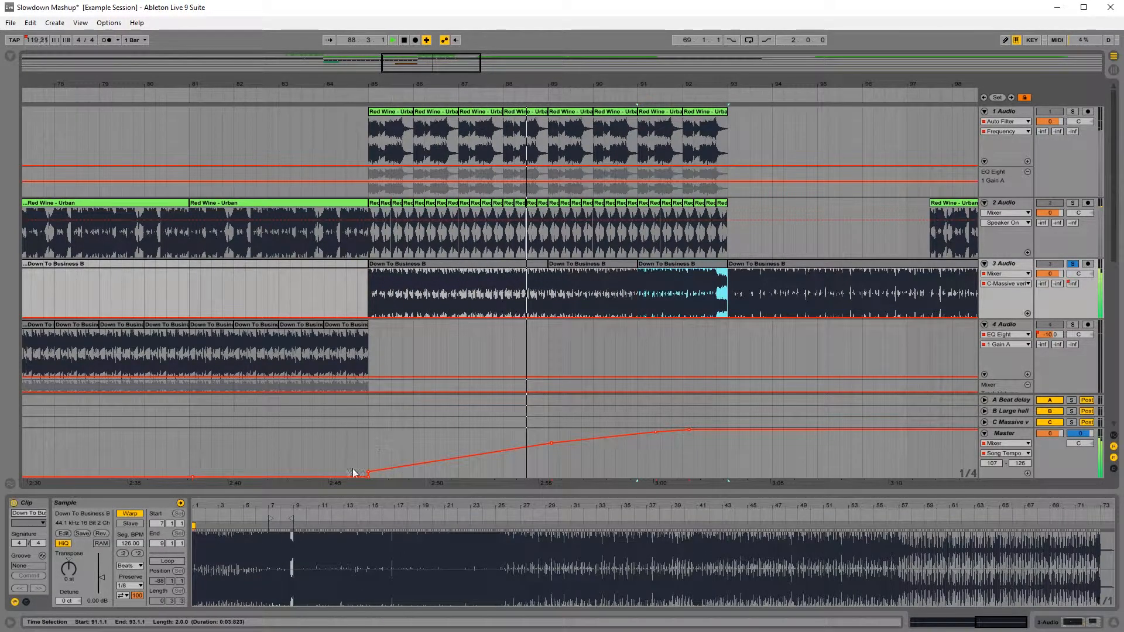
{"action": "left_click", "coordinate": [140, 587]}
{"action": "left_click", "coordinate": [135, 539]}
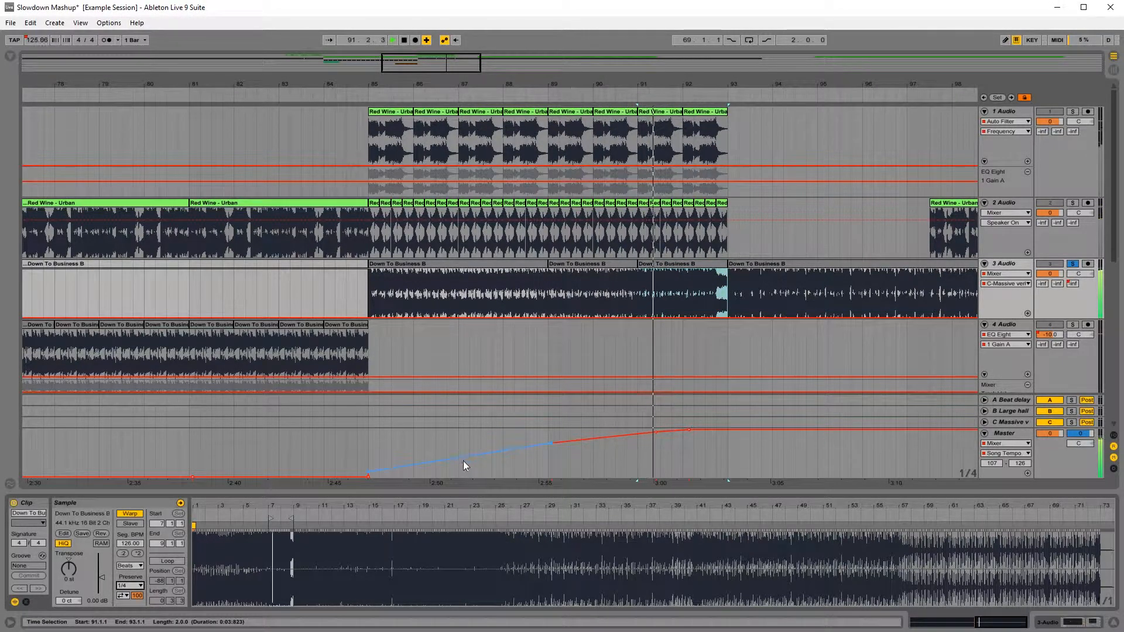
Step: Add a master tempo point near bar 87 to steepen the early speed-up, and play from 83.3 with tracks 3 and 4 soloed
{"action": "left_click_drag", "start_coordinate": [463, 462], "coordinate": [458, 451]}
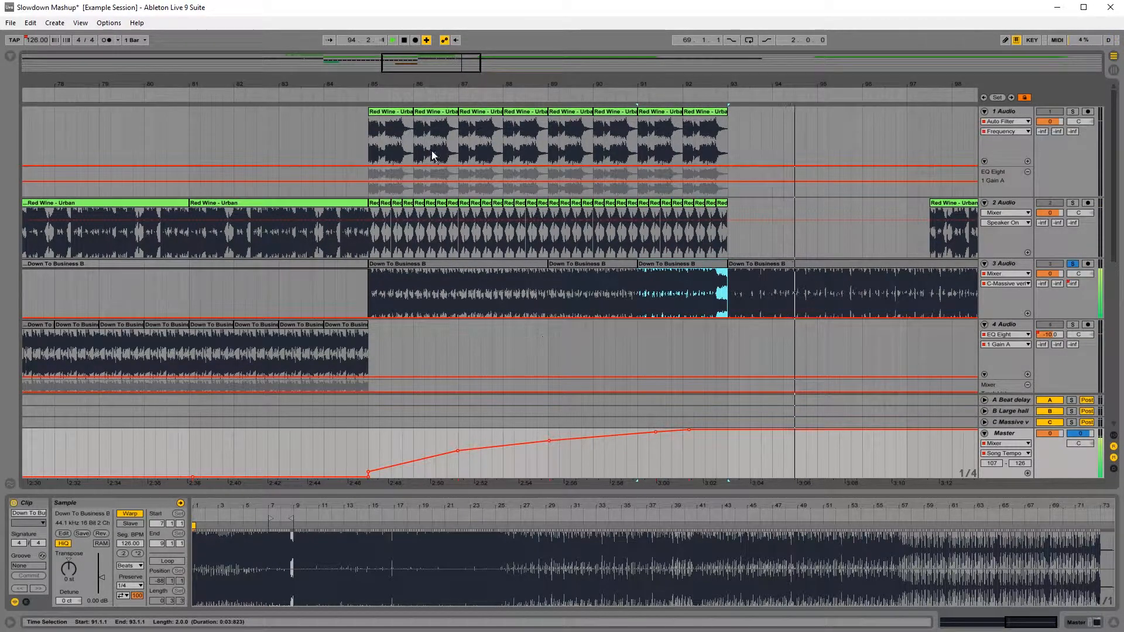
{"action": "key", "text": "space"}
{"action": "left_click_drag", "start_coordinate": [371, 86], "coordinate": [457, 61]}
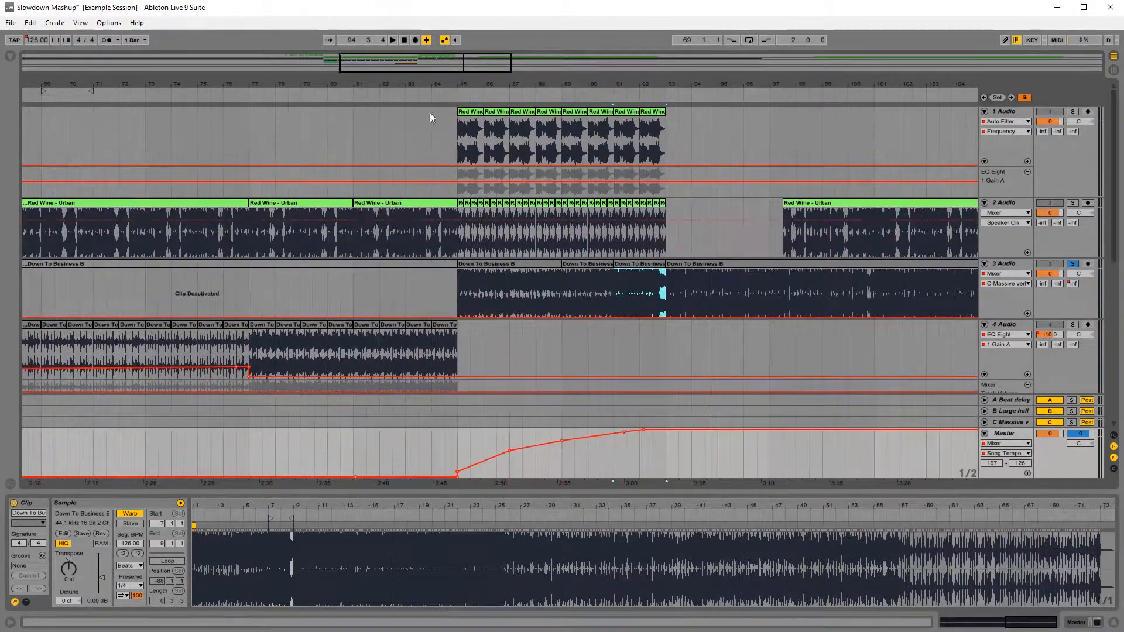
{"action": "left_click", "coordinate": [356, 147]}
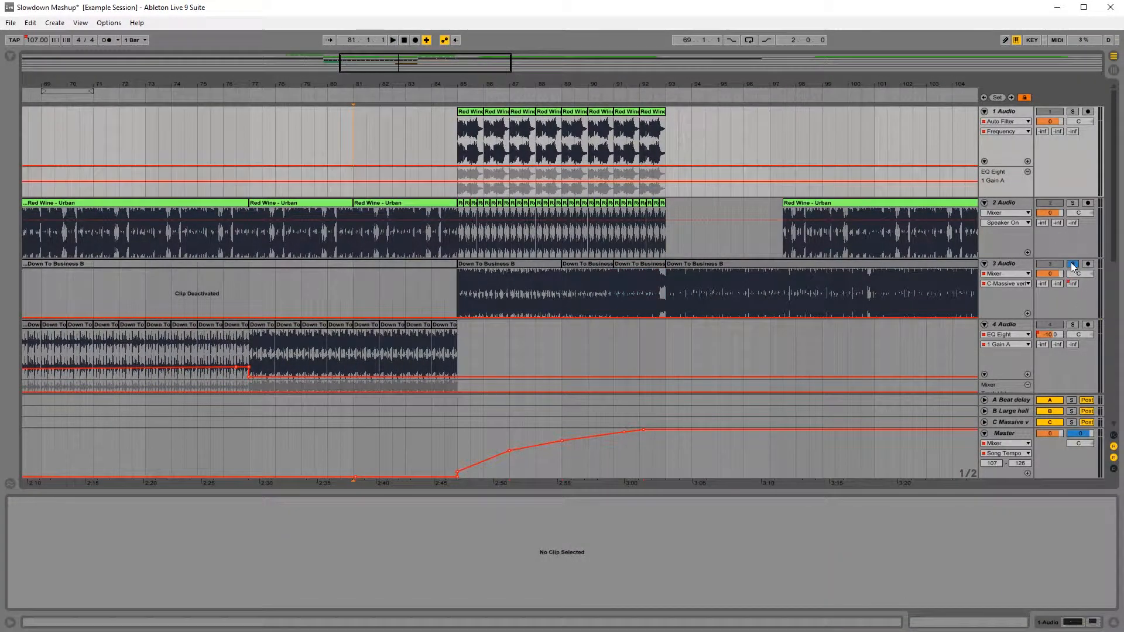
{"action": "left_click", "coordinate": [468, 246]}
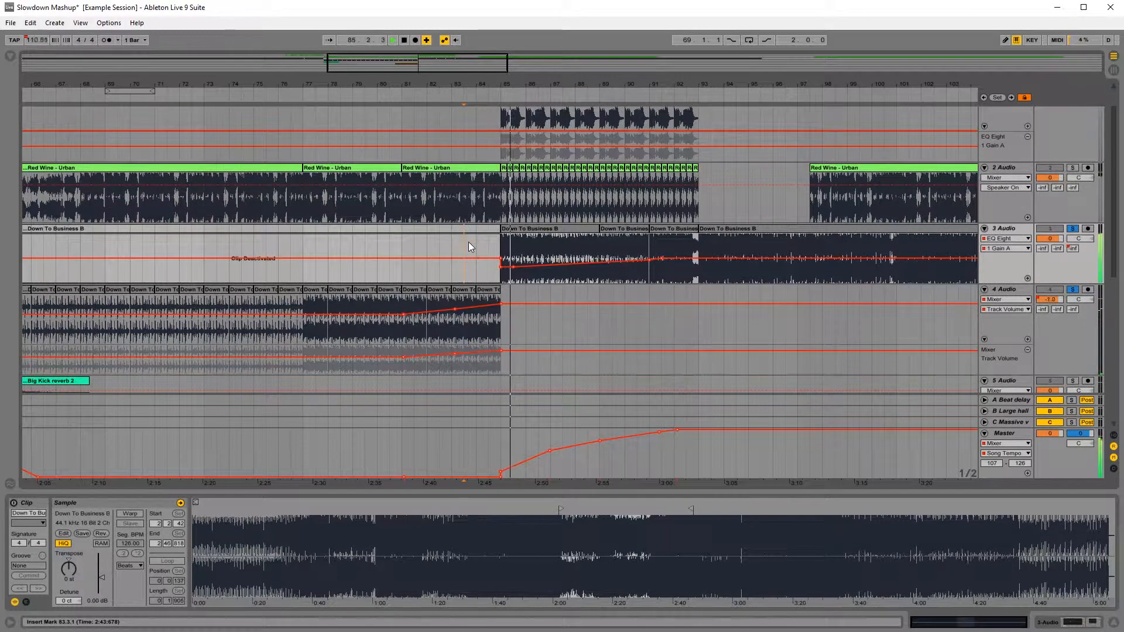
Step: Solo track 2 as well, automate its EQ Eight 1 Gain A to fall from bar 85 to about bar 92 and jump back, and play from bar 84
{"action": "left_click", "coordinate": [1073, 168], "text": "ctrl"}
{"action": "left_click", "coordinate": [1007, 188]}
{"action": "left_click", "coordinate": [1007, 178]}
{"action": "left_click", "coordinate": [1012, 202]}
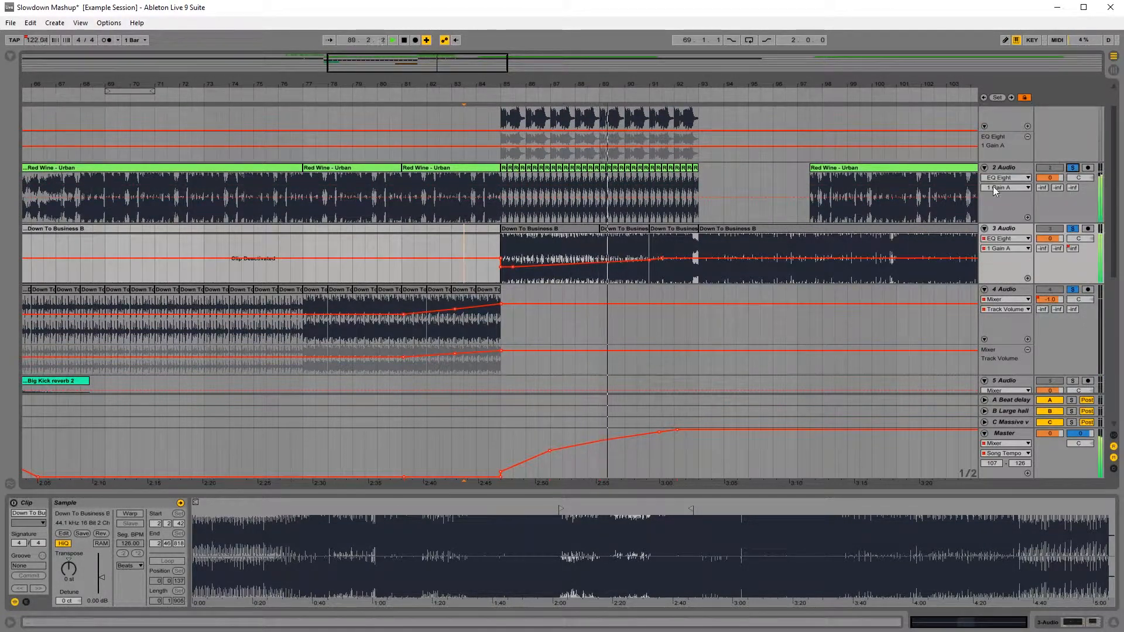
{"action": "left_click", "coordinate": [479, 139]}
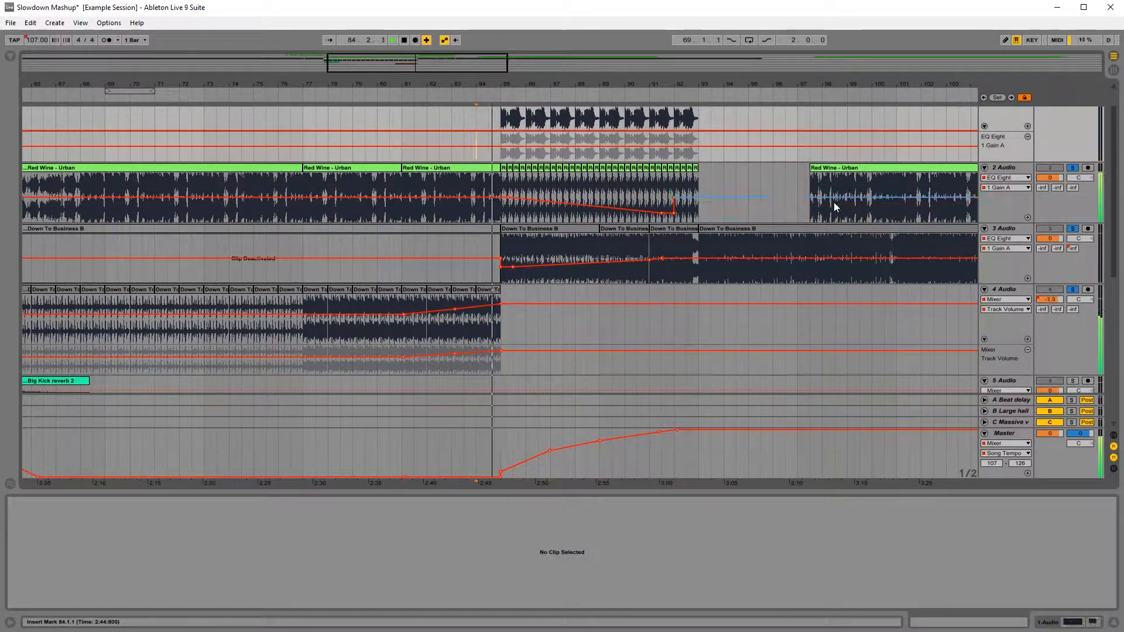
{"action": "scroll", "coordinate": [688, 249], "scroll_direction": "up", "scroll_amount": 2}
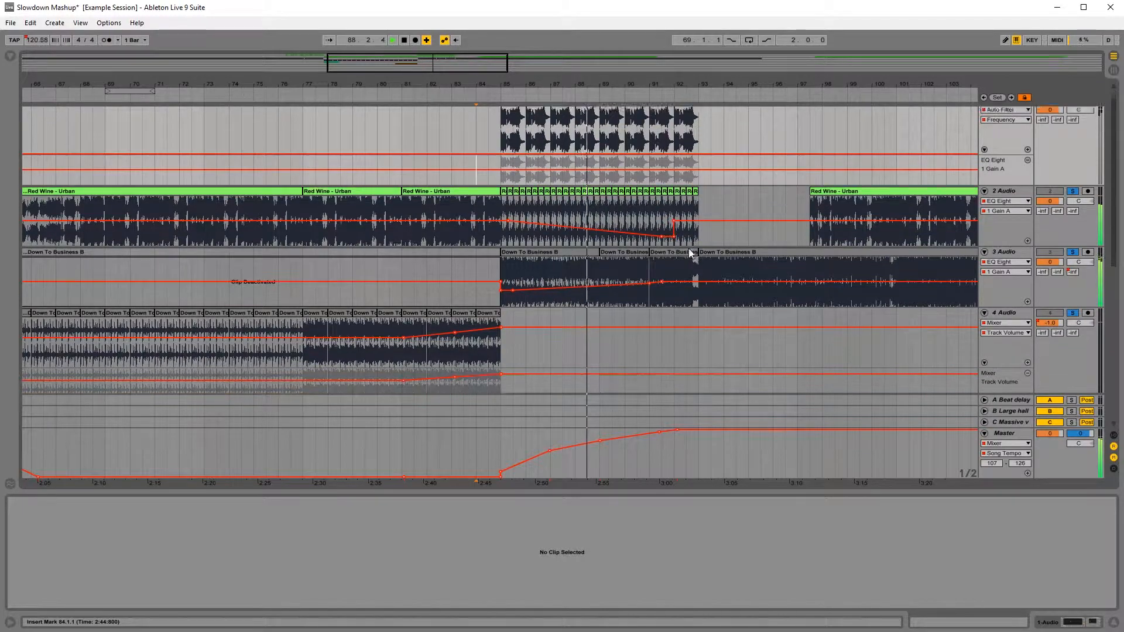
{"action": "scroll", "coordinate": [673, 264], "scroll_direction": "down", "scroll_amount": 2}
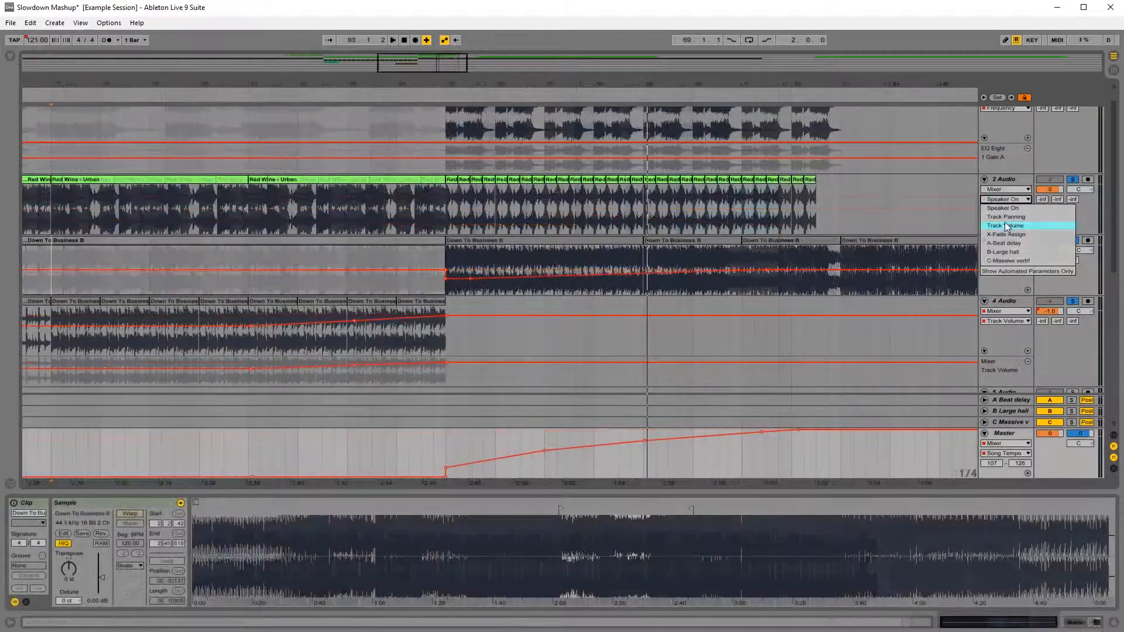
Step: Trim track 2's short loops to end at 92.3 and automate its Track Volume to fade down from bar 85 to that end, then return
{"action": "left_click", "coordinate": [1007, 218]}
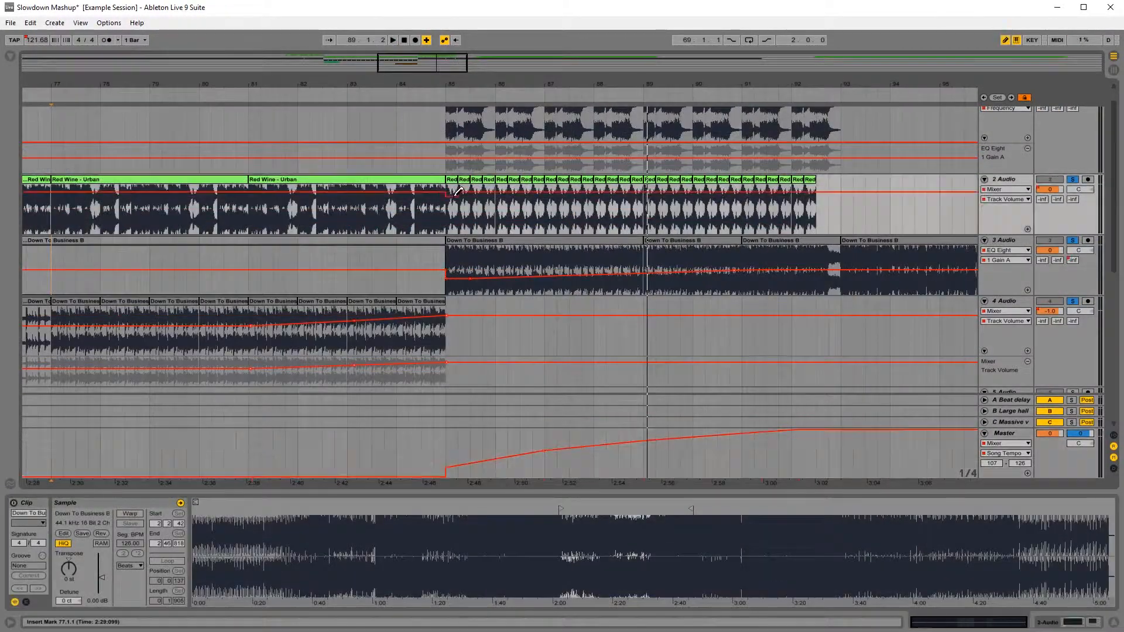
{"action": "left_click_drag", "start_coordinate": [814, 203], "coordinate": [813, 207]}
{"action": "key", "text": "b"}
{"action": "left_click", "coordinate": [804, 192]}
{"action": "left_click", "coordinate": [459, 192]}
{"action": "scroll", "coordinate": [497, 192], "scroll_direction": "down", "scroll_amount": 3}
{"action": "scroll", "coordinate": [525, 188], "scroll_direction": "up", "scroll_amount": 2}
Step: Automate track 1's Auto Filter Frequency to rise from just before bar 85 up to bar 93, and play the unsoloed mix from bar 83
{"action": "left_click", "coordinate": [1008, 123]}
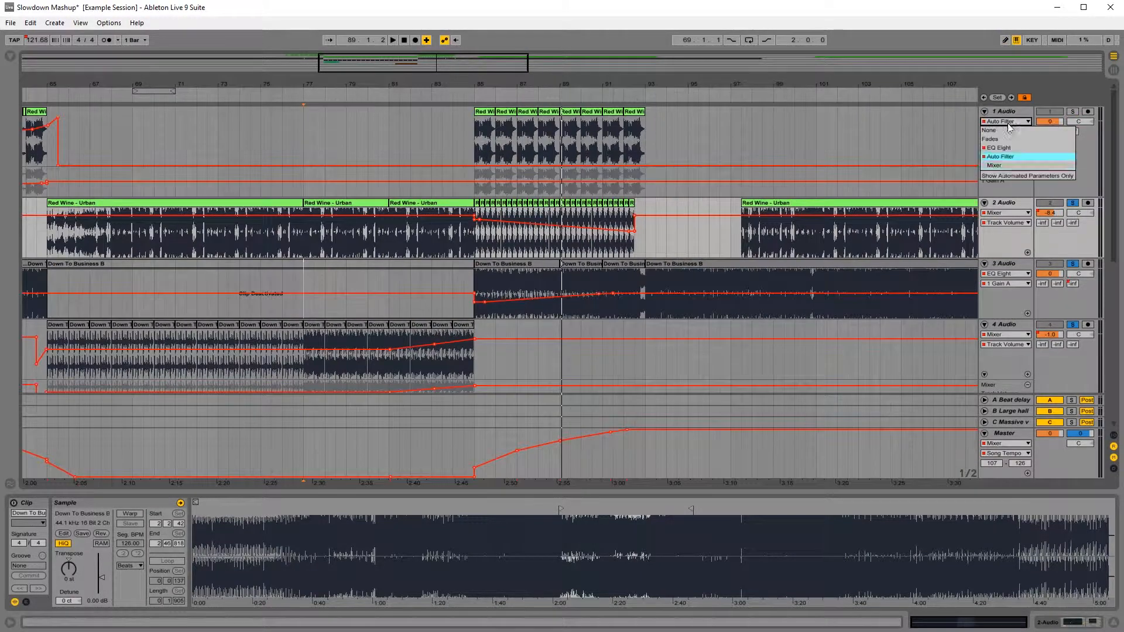
{"action": "left_click", "coordinate": [1003, 122]}
{"action": "left_click", "coordinate": [474, 182]}
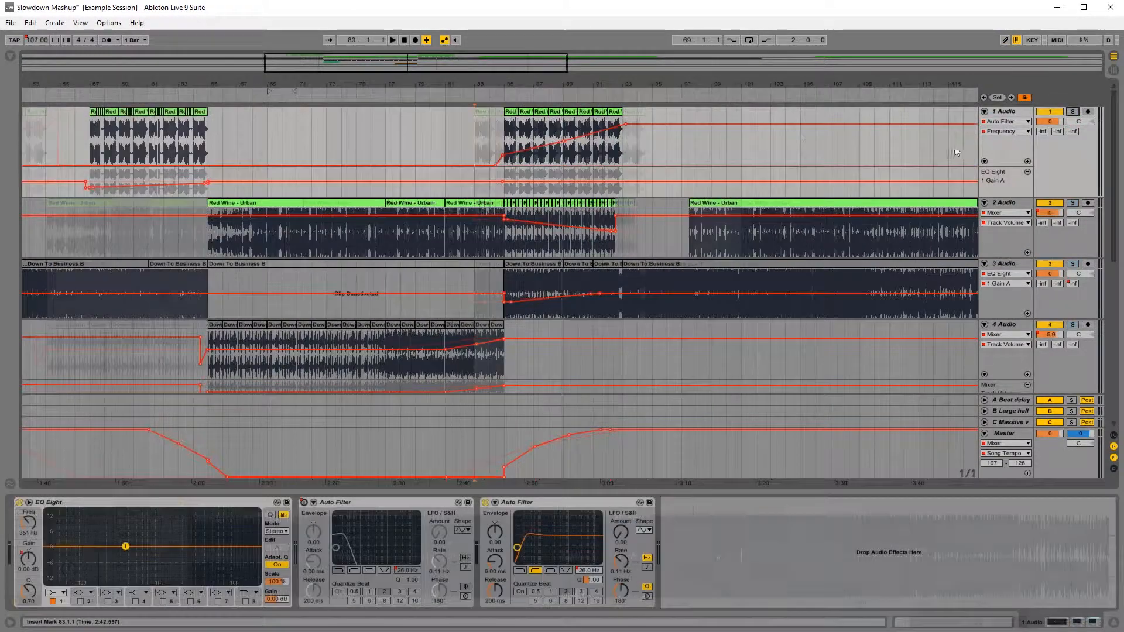
{"action": "key", "text": "space"}
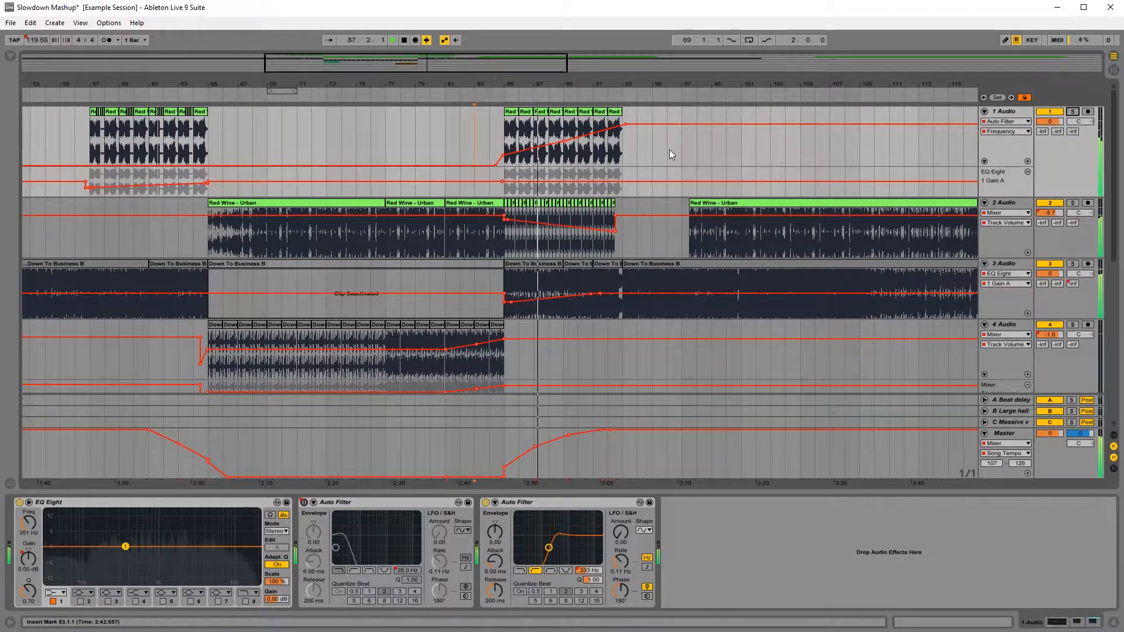
{"action": "left_click", "coordinate": [444, 140]}
{"action": "key", "text": "space"}
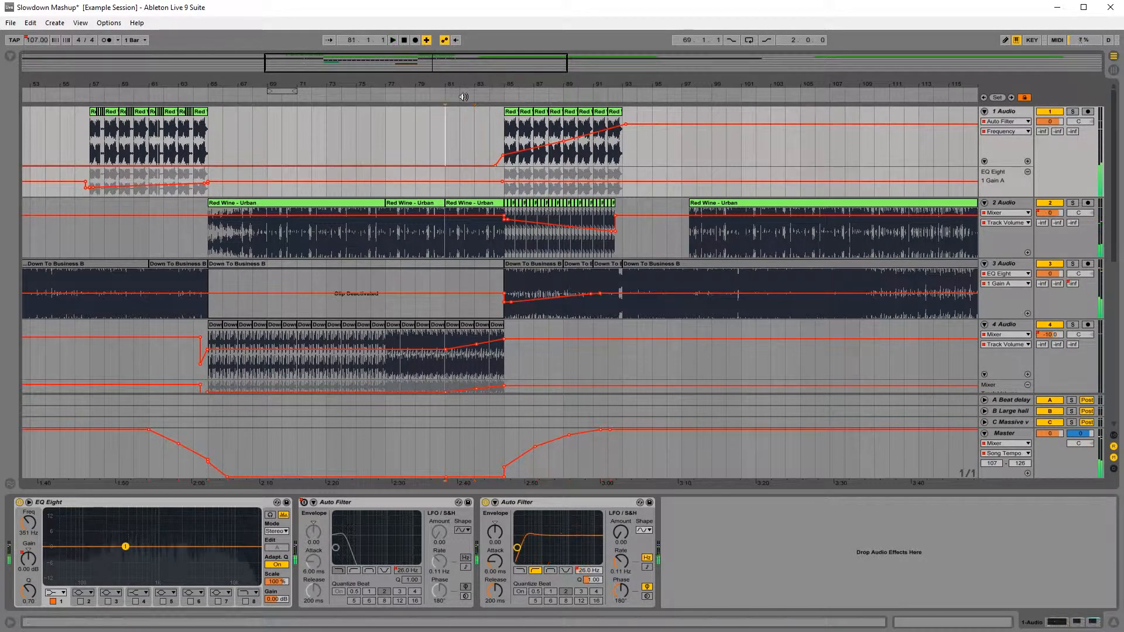
Step: Solo track 2 and automate its Auto Filter Frequency to rise from bar 84 to a peak near bar 85 and drop back shortly after
{"action": "left_click_drag", "start_coordinate": [553, 85], "coordinate": [736, 202]}
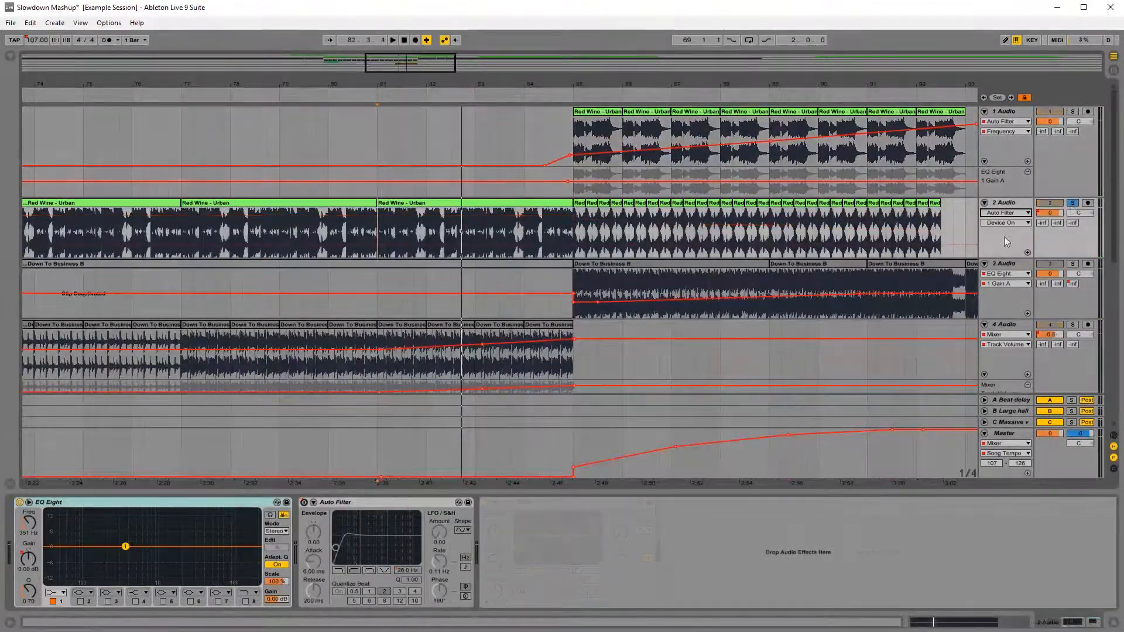
{"action": "key", "text": "ctrl+b"}
{"action": "left_click_drag", "start_coordinate": [580, 237], "coordinate": [599, 237]}
{"action": "left_click", "coordinate": [1011, 223]}
{"action": "left_click", "coordinate": [1006, 240]}
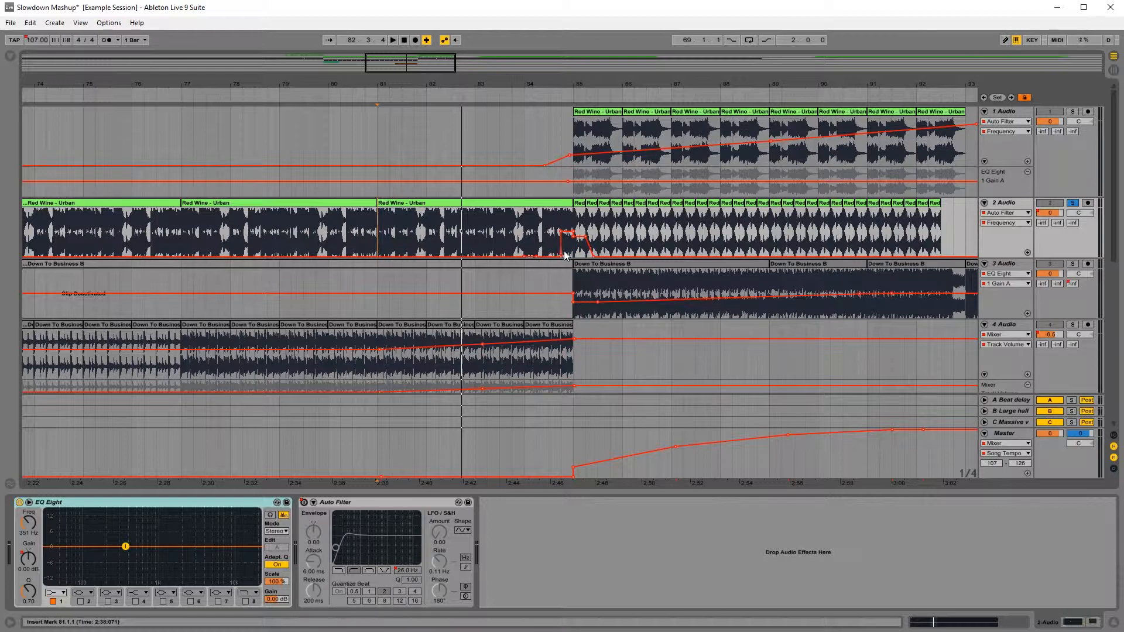
{"action": "left_click", "coordinate": [562, 260]}
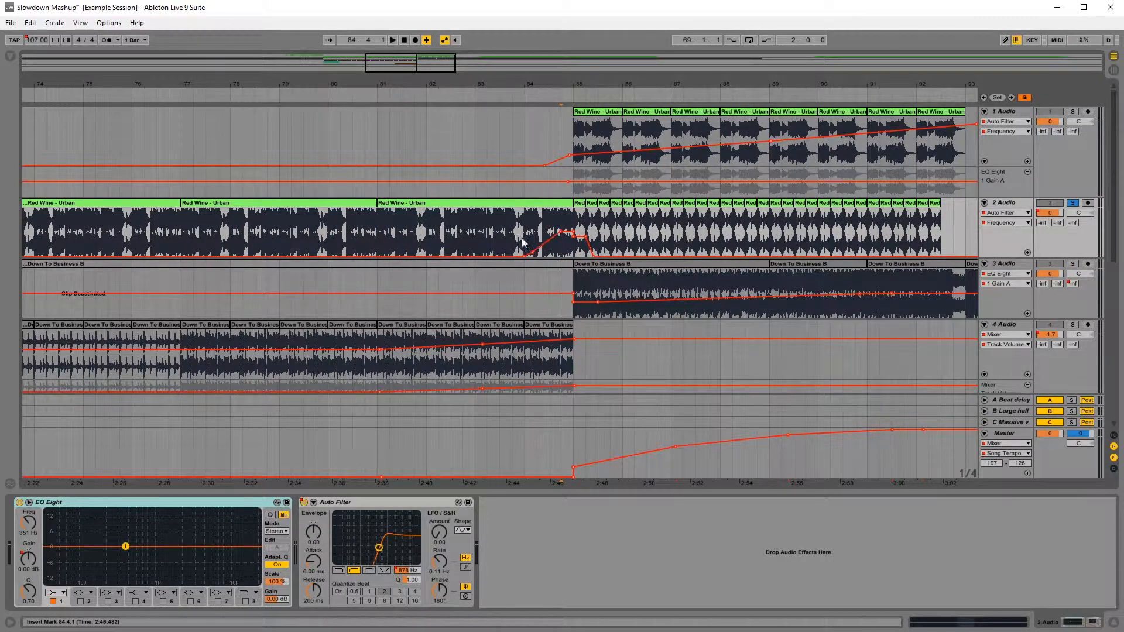
Step: Play track 2's filter sweep from 83.3 and again from slightly earlier, and unsolo the track
{"action": "left_click", "coordinate": [500, 230]}
{"action": "key", "text": "space"}
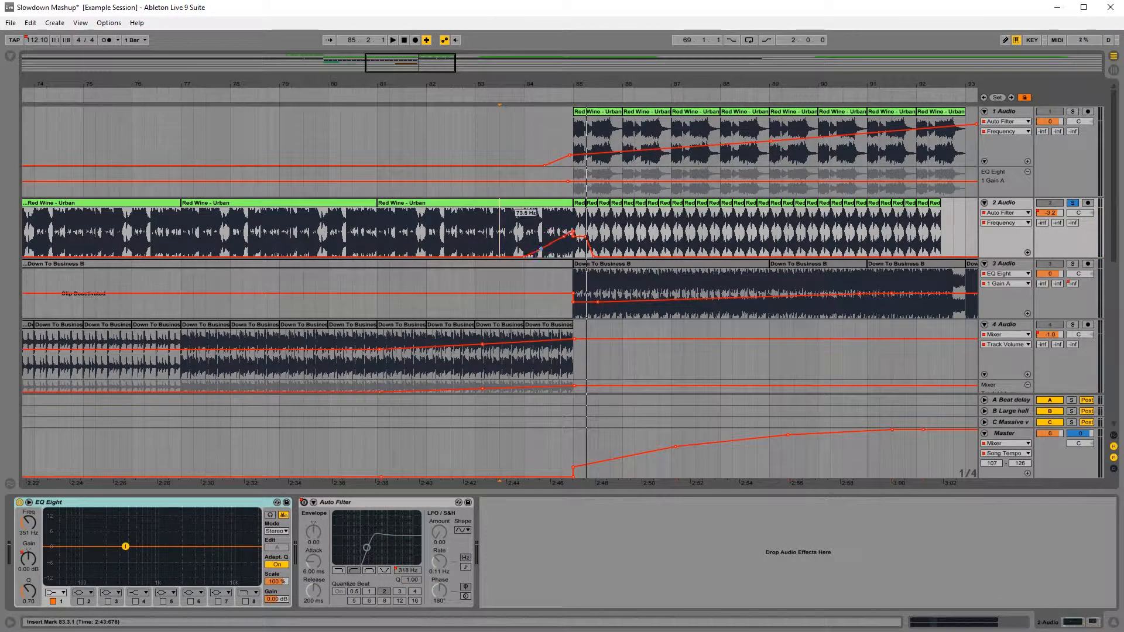
{"action": "left_click", "coordinate": [463, 229]}
{"action": "key", "text": "space"}
{"action": "left_click", "coordinate": [1075, 204]}
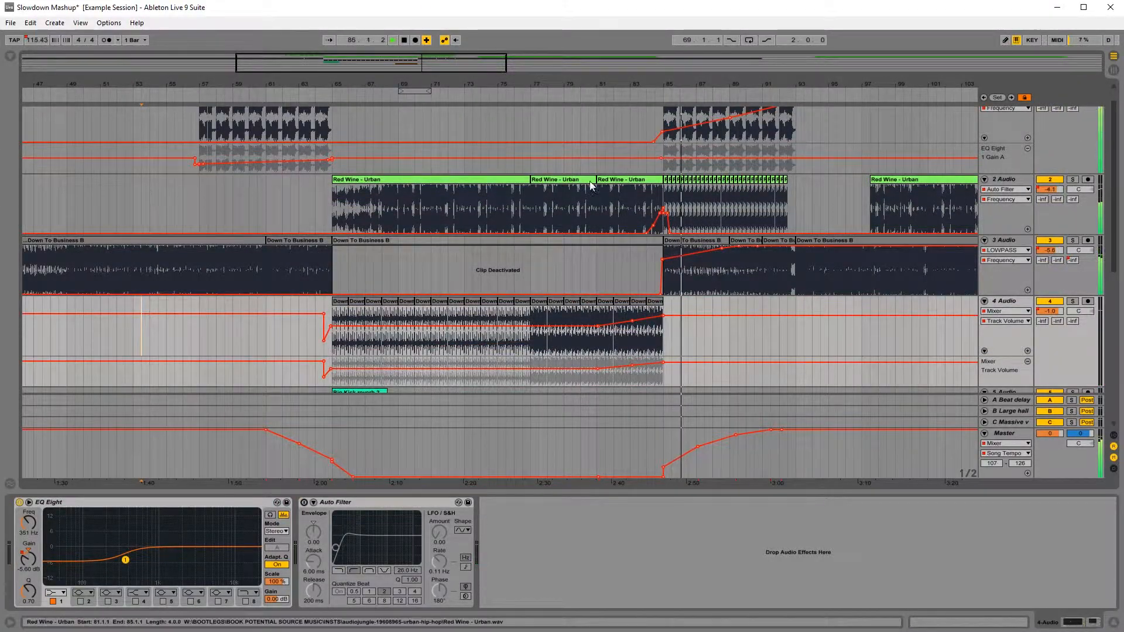
Step: Copy track 5's Big Kick reverb 2 clip from bar 65, paste it at bar 85, and replay from just before it
{"action": "scroll", "coordinate": [690, 305], "scroll_direction": "down", "scroll_amount": 2}
{"action": "scroll", "coordinate": [689, 305], "scroll_direction": "down", "scroll_amount": 4}
{"action": "left_click", "coordinate": [357, 205]}
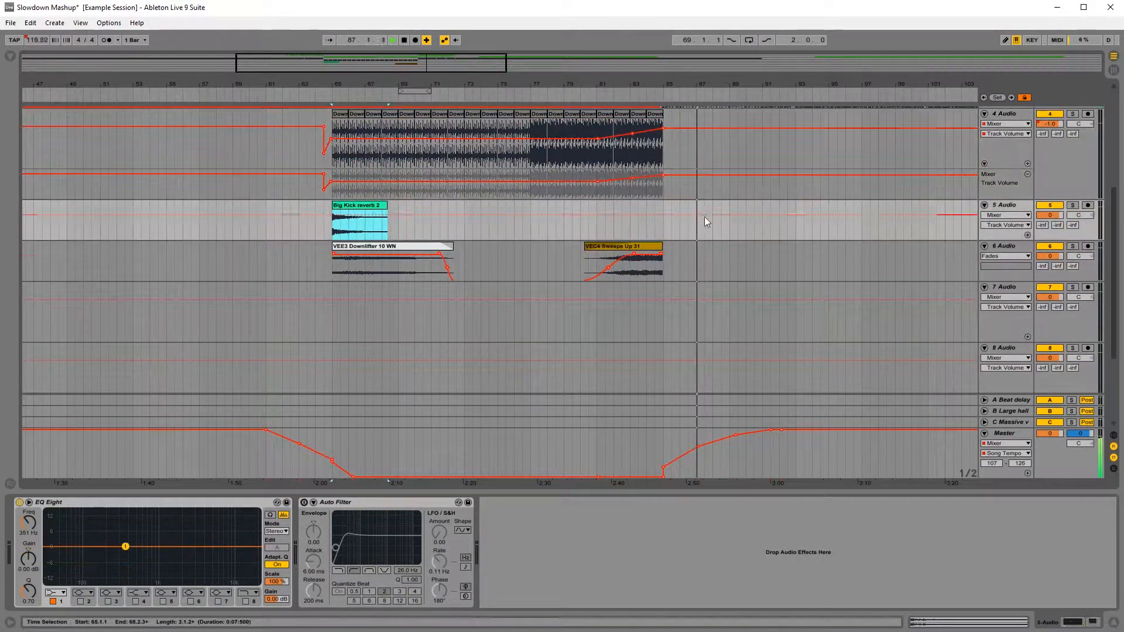
{"action": "key", "text": "ctrl+c"}
{"action": "left_click", "coordinate": [666, 228]}
{"action": "key", "text": "ctrl+v"}
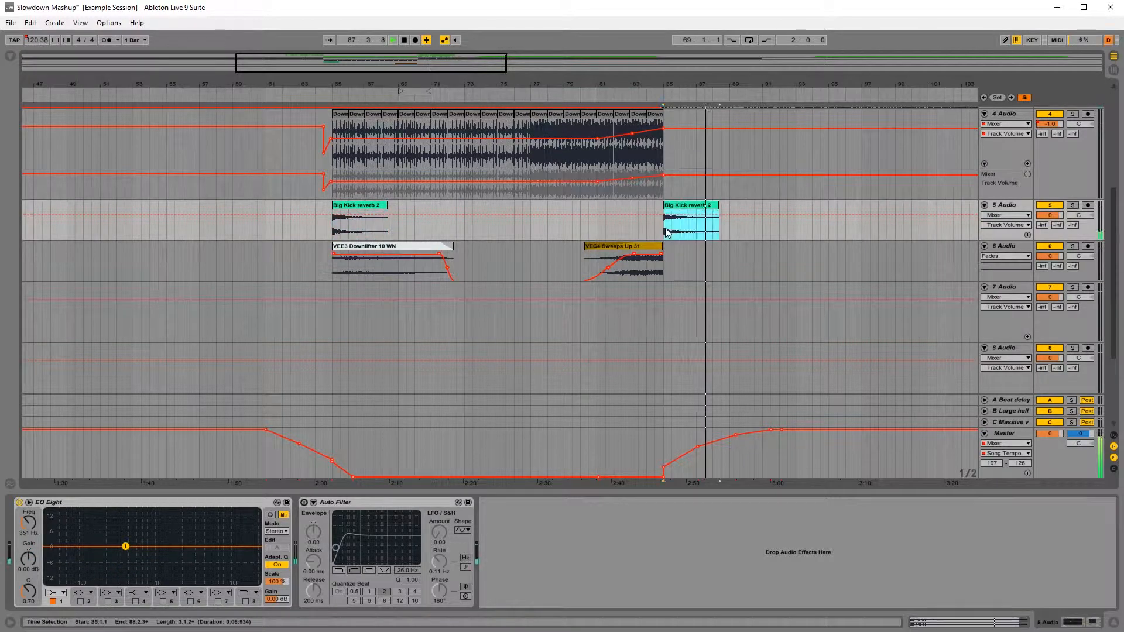
{"action": "left_click", "coordinate": [642, 92]}
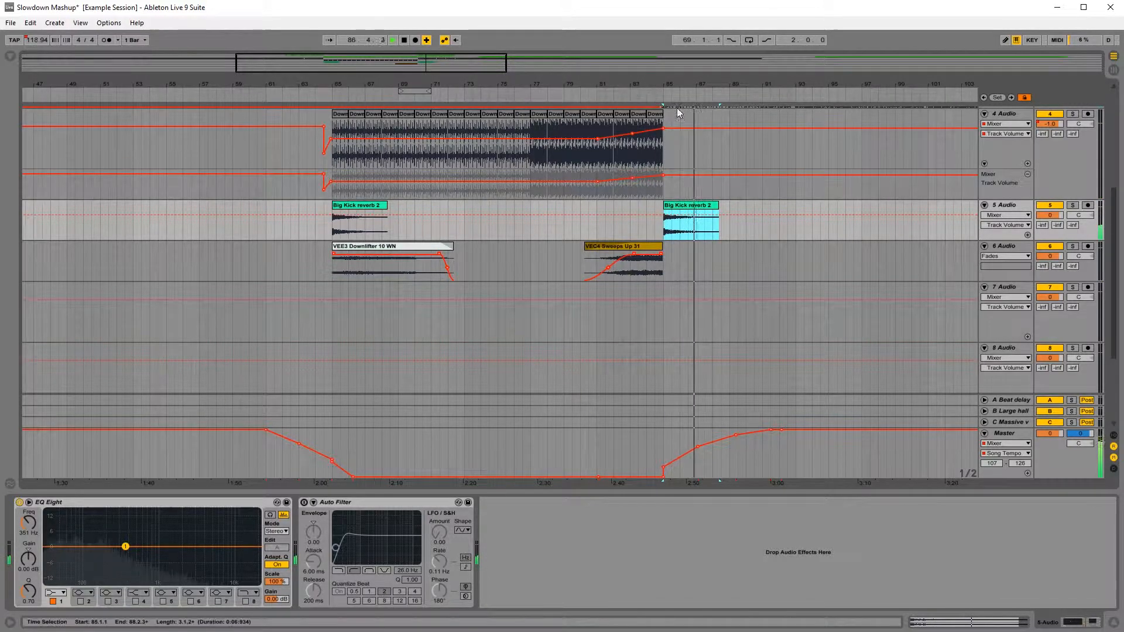
Step: Copy track 6's VEE3 Downlifter 10 WN clip from bar 65 to bar 85, and play the full mix from 84.3
{"action": "left_click", "coordinate": [381, 266]}
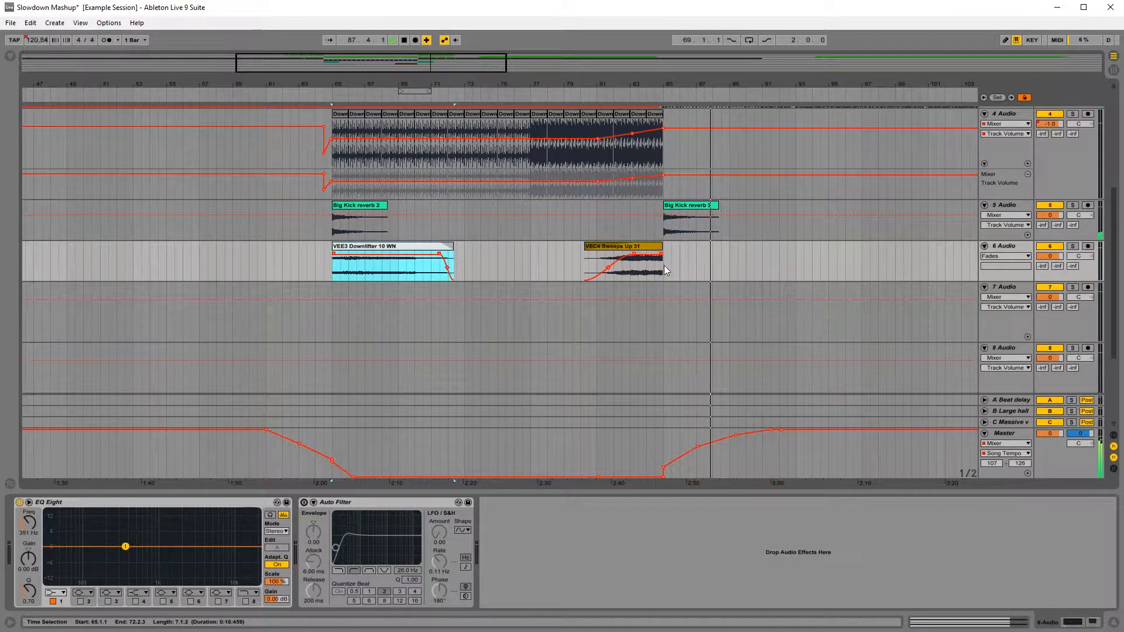
{"action": "left_click", "coordinate": [666, 267]}
{"action": "key", "text": "ctrl+v"}
{"action": "left_click", "coordinate": [651, 223]}
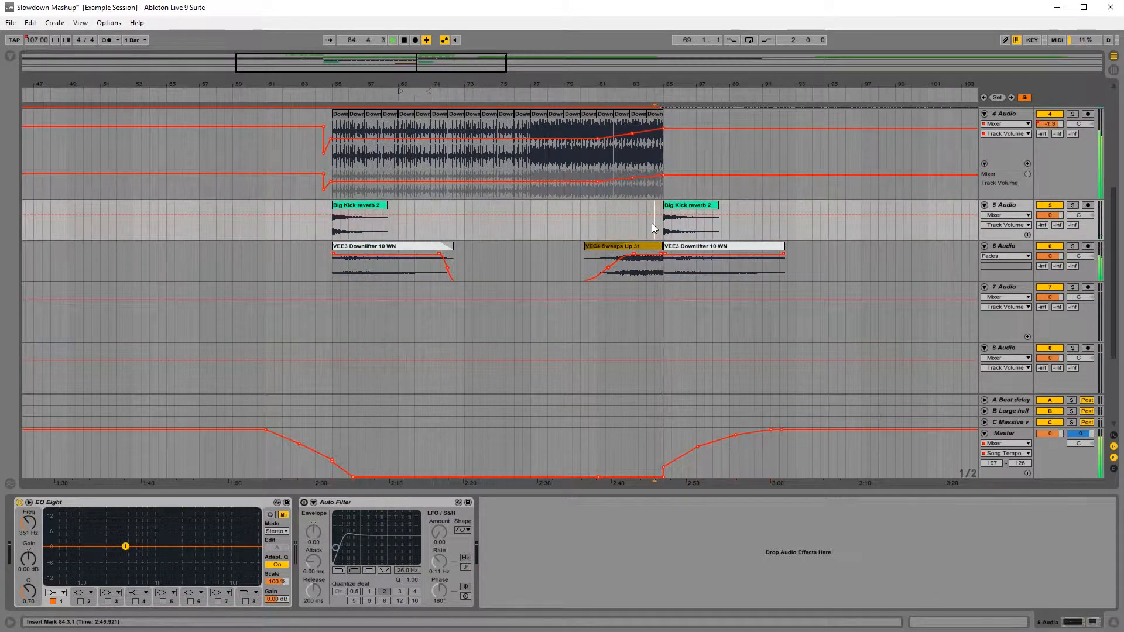
{"action": "scroll", "coordinate": [746, 228], "scroll_direction": "up", "scroll_amount": 3}
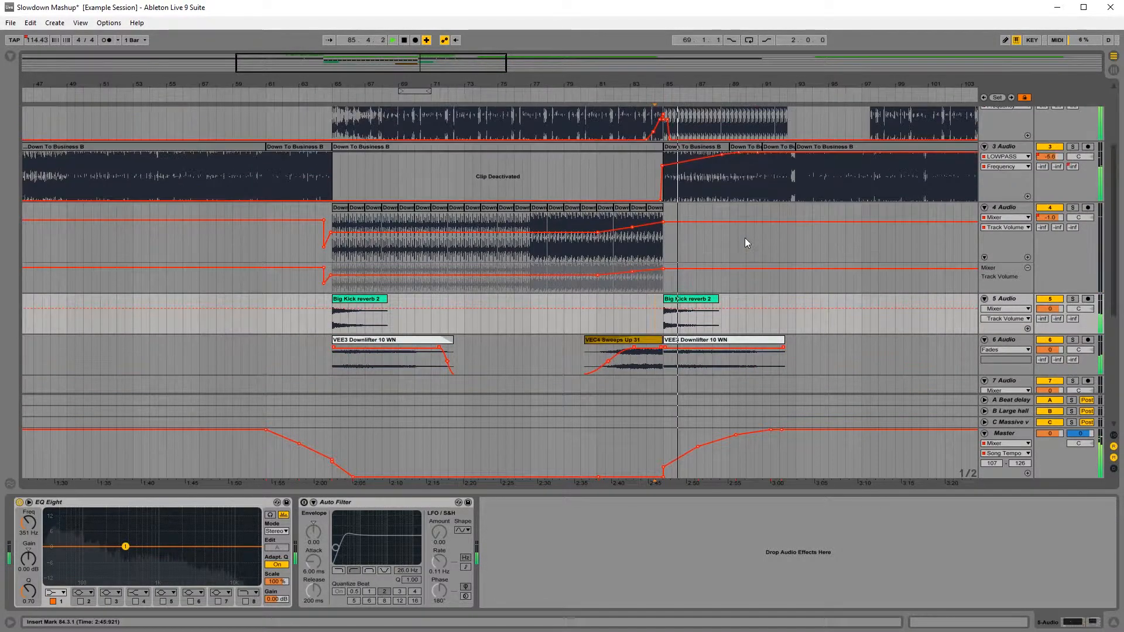
{"action": "scroll", "coordinate": [745, 238], "scroll_direction": "up", "scroll_amount": 1}
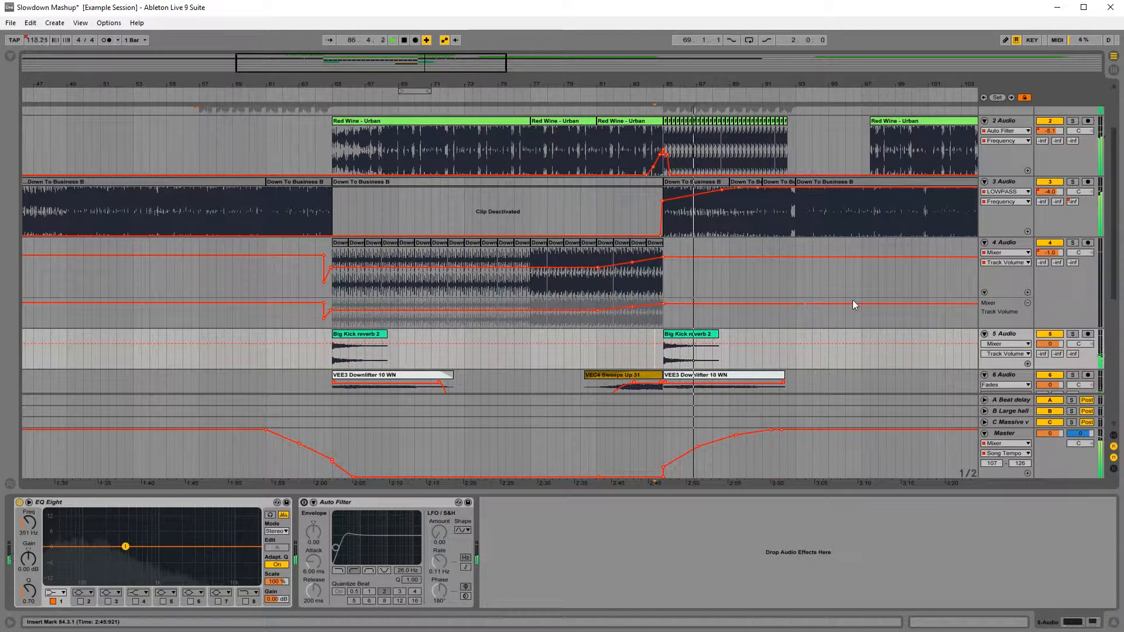
Step: Stop playback and delete track 3's audio from 92.1 up to its last beat before bar 93
{"action": "scroll", "coordinate": [894, 276], "scroll_direction": "up", "scroll_amount": 1}
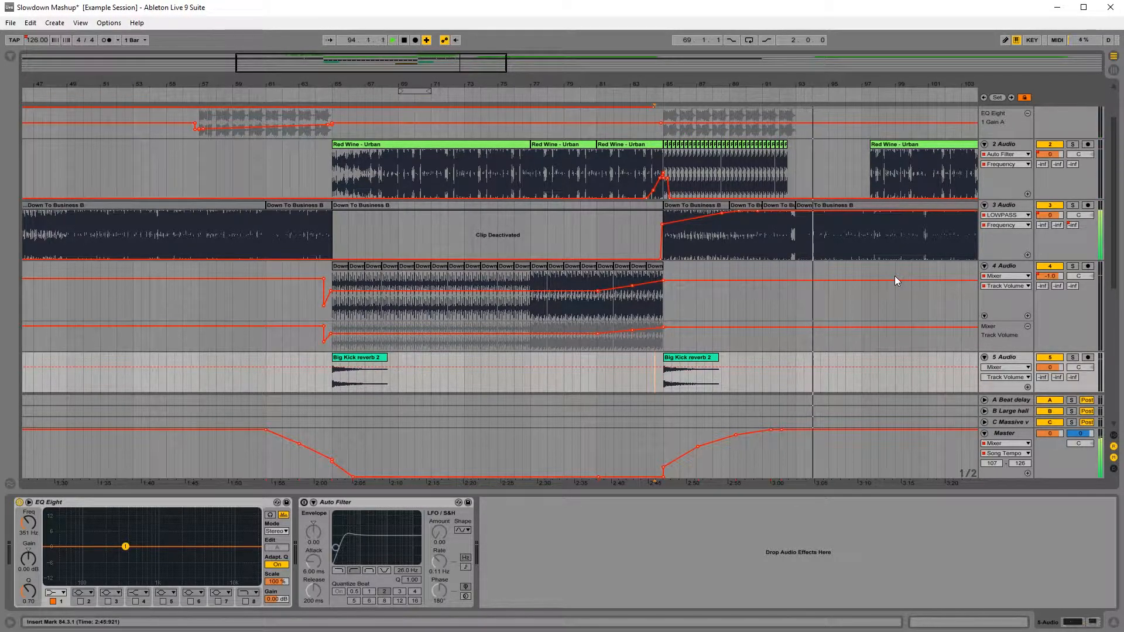
{"action": "key", "text": "space"}
{"action": "left_click_drag", "start_coordinate": [804, 84], "coordinate": [800, 193]}
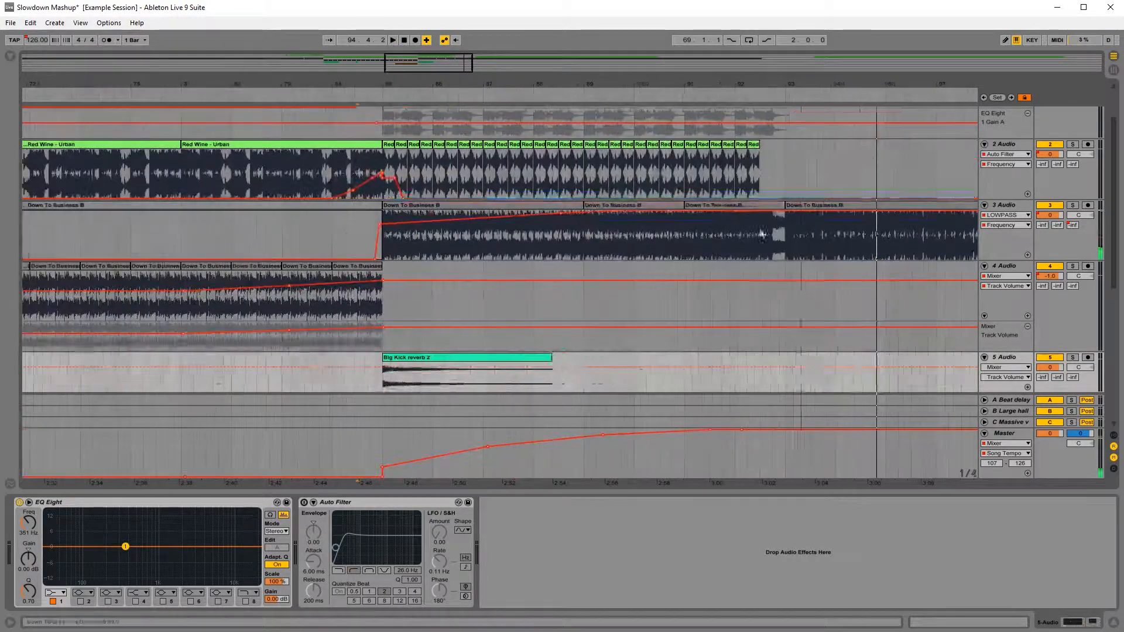
{"action": "scroll", "coordinate": [735, 281], "scroll_direction": "up", "scroll_amount": 3}
{"action": "left_click_drag", "start_coordinate": [736, 293], "coordinate": [684, 293]}
{"action": "key", "text": "Delete"}
Step: Copy an existing Auto Filter from another track and add it to track 3 after the LOWPASS device
{"action": "left_click", "coordinate": [996, 274]}
{"action": "scroll", "coordinate": [789, 254], "scroll_direction": "down", "scroll_amount": 3}
{"action": "left_click", "coordinate": [351, 503]}
{"action": "key", "text": "ctrl+c"}
{"action": "left_click", "coordinate": [1004, 158]}
{"action": "key", "text": "ctrl+v"}
Step: Automate track 3's new Auto Filter on from just before bar 85, sweep its Frequency to a peak at bar 92 and back, and audition it
{"action": "left_click", "coordinate": [485, 503]}
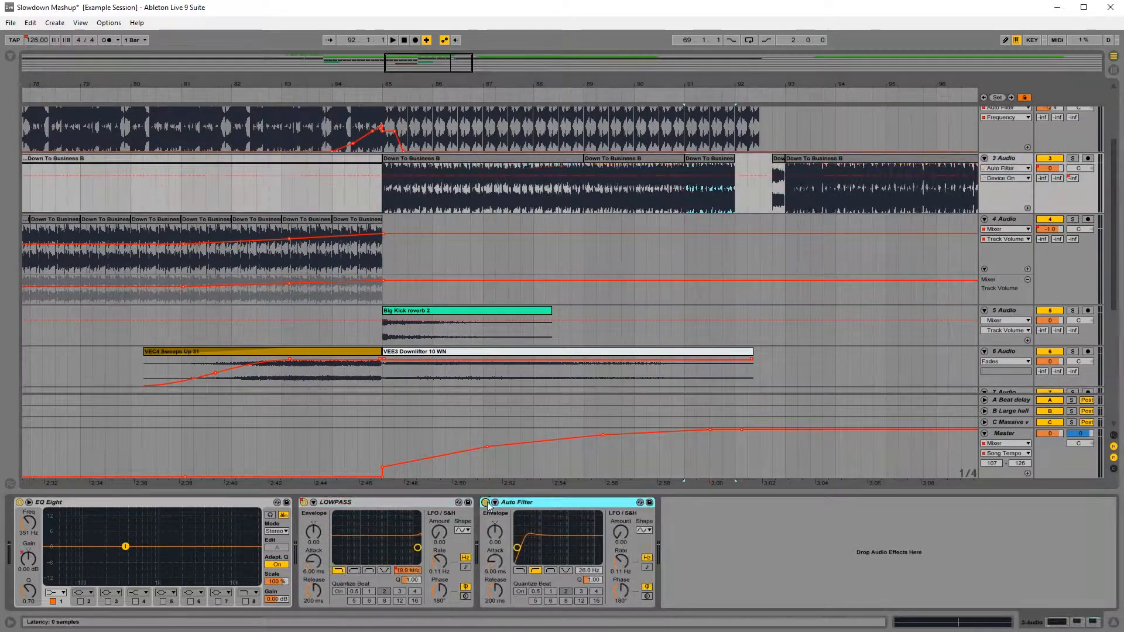
{"action": "key", "text": "b"}
{"action": "left_click", "coordinate": [376, 175]}
{"action": "left_click", "coordinate": [589, 571]}
{"action": "mouse_move", "coordinate": [397, 163]}
{"action": "left_mouse_down"}
{"action": "mouse_move", "coordinate": [759, 170]}
{"action": "mouse_move", "coordinate": [766, 213]}
{"action": "mouse_move", "coordinate": [735, 235]}
{"action": "left_mouse_up"}
{"action": "key", "text": "b"}
{"action": "double_click", "coordinate": [740, 180]}
{"action": "left_click", "coordinate": [647, 185]}
{"action": "key", "text": "space"}
{"action": "left_click", "coordinate": [1072, 158]}
{"action": "left_click", "coordinate": [1072, 158]}
Step: Deactivate track 2's two short clips between 92.1 and 92.3 and lower track 1's Frequency automation point just after bar 93 to minimum
{"action": "left_click", "coordinate": [720, 192]}
{"action": "scroll", "coordinate": [732, 199], "scroll_direction": "up", "scroll_amount": 3}
{"action": "key", "text": "0"}
{"action": "left_click_drag", "start_coordinate": [793, 125], "coordinate": [793, 166]}
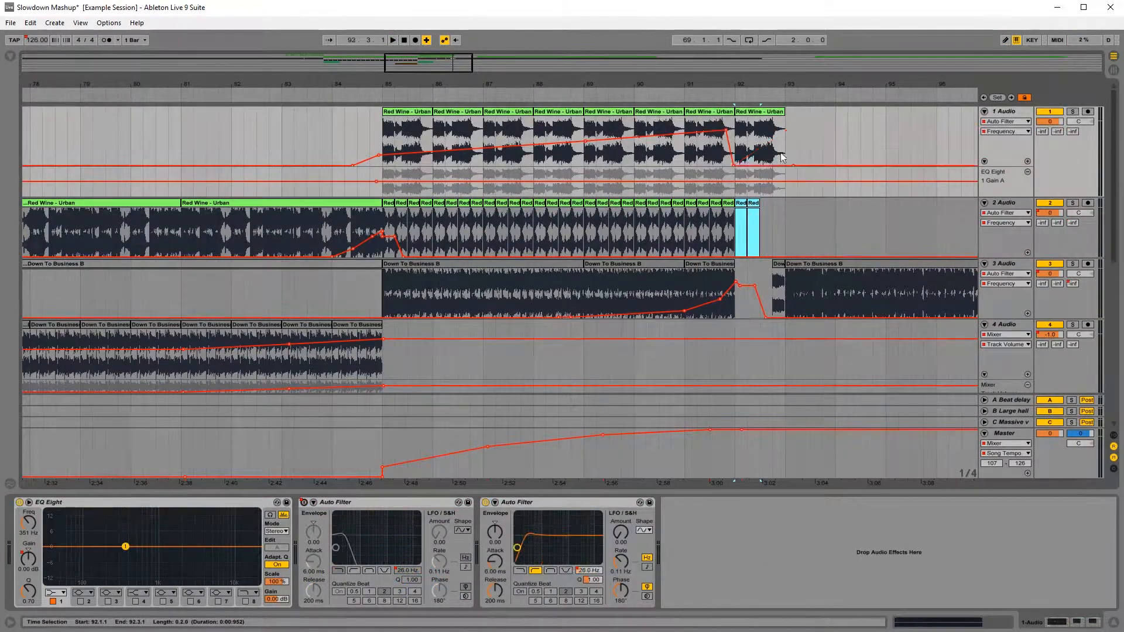
Step: Show the Frequency automation of track 1's other Auto Filter and play through bar 92 from several start points
{"action": "left_click", "coordinate": [759, 112]}
{"action": "left_click", "coordinate": [1006, 121]}
{"action": "left_click", "coordinate": [1002, 157]}
{"action": "left_click", "coordinate": [745, 151]}
{"action": "key", "text": "space"}
{"action": "key", "text": "space"}
{"action": "left_click_drag", "start_coordinate": [648, 83], "coordinate": [573, 117]}
{"action": "left_click", "coordinate": [411, 231]}
{"action": "key", "text": "space"}
{"action": "key", "text": "space"}
{"action": "left_click", "coordinate": [609, 143]}
Step: Try deleting the last beat of track 1's clip in bar 92, and play from before it
{"action": "key", "text": "space"}
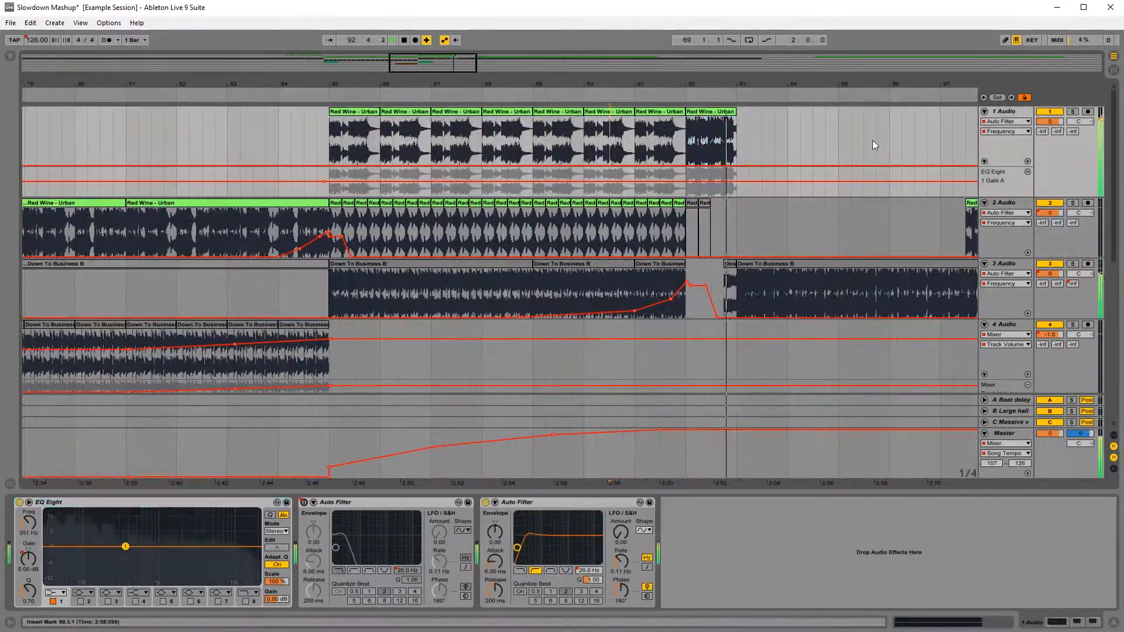
{"action": "key", "text": "space"}
{"action": "left_click_drag", "start_coordinate": [703, 83], "coordinate": [656, 89]}
{"action": "key", "text": "space"}
{"action": "key", "text": "space"}
{"action": "left_click_drag", "start_coordinate": [693, 140], "coordinate": [679, 140]}
{"action": "key", "text": "Delete"}
{"action": "left_click", "coordinate": [565, 141]}
Step: Stretch the fall of track 1's Auto Filter Frequency automation to about 92.4, ending slightly above minimum, and audition it
{"action": "key", "text": "space"}
{"action": "key", "text": "space"}
{"action": "left_click", "coordinate": [1006, 132]}
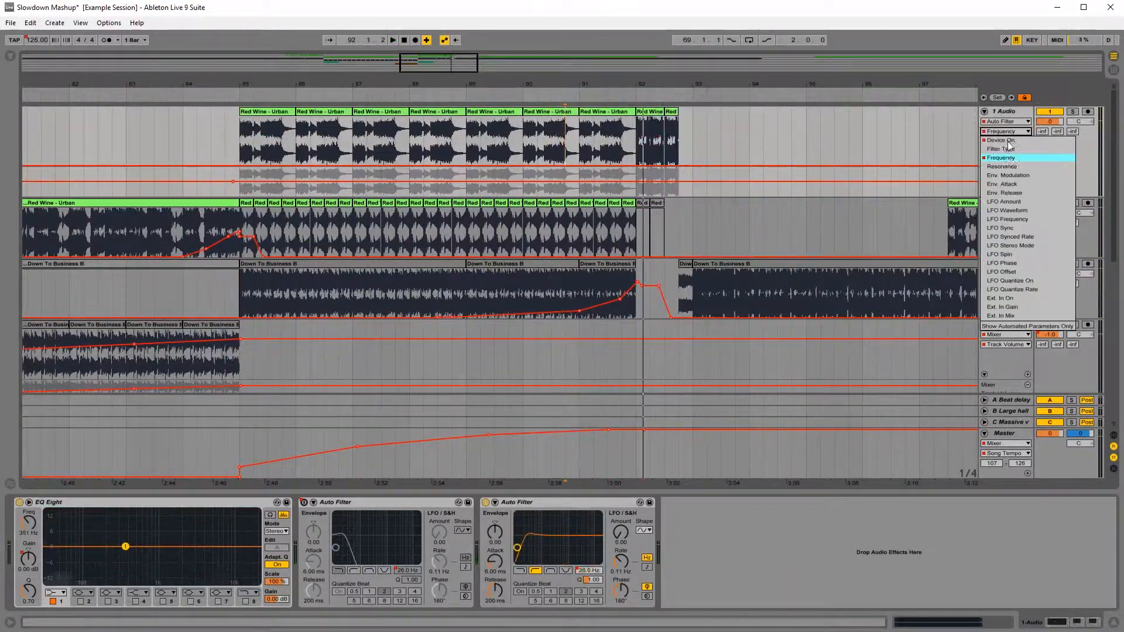
{"action": "left_click", "coordinate": [1003, 158]}
{"action": "mouse_move", "coordinate": [627, 166]}
{"action": "left_mouse_down"}
{"action": "mouse_move", "coordinate": [626, 130]}
{"action": "mouse_move", "coordinate": [678, 159]}
{"action": "left_mouse_up"}
Step: Audition the end of the transition from several start points around bar 92
{"action": "key", "text": "space"}
{"action": "key", "text": "space"}
{"action": "left_click_drag", "start_coordinate": [705, 84], "coordinate": [712, 76]}
{"action": "left_click_drag", "start_coordinate": [663, 112], "coordinate": [591, 64]}
{"action": "left_click", "coordinate": [651, 143]}
{"action": "key", "text": "space"}
{"action": "key", "text": "space"}
{"action": "left_click", "coordinate": [564, 144]}
{"action": "key", "text": "space"}
{"action": "key", "text": "space"}
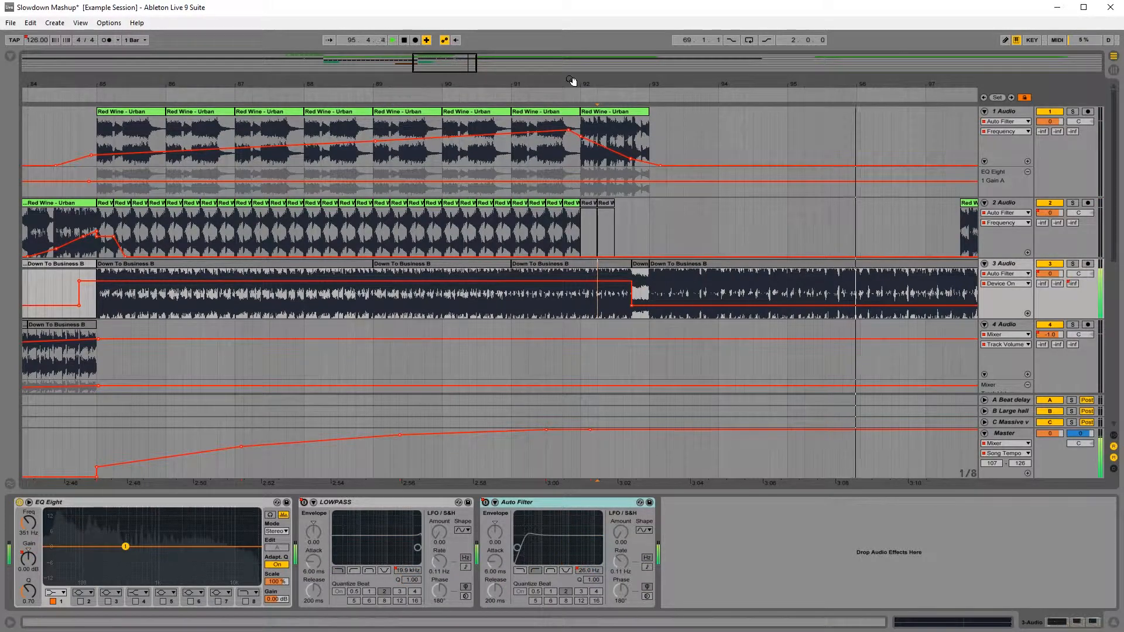
{"action": "key", "text": "space"}
Step: Save the set and play from 63.1 through the slowdown into bar 65
{"action": "left_click_drag", "start_coordinate": [571, 80], "coordinate": [827, 81]}
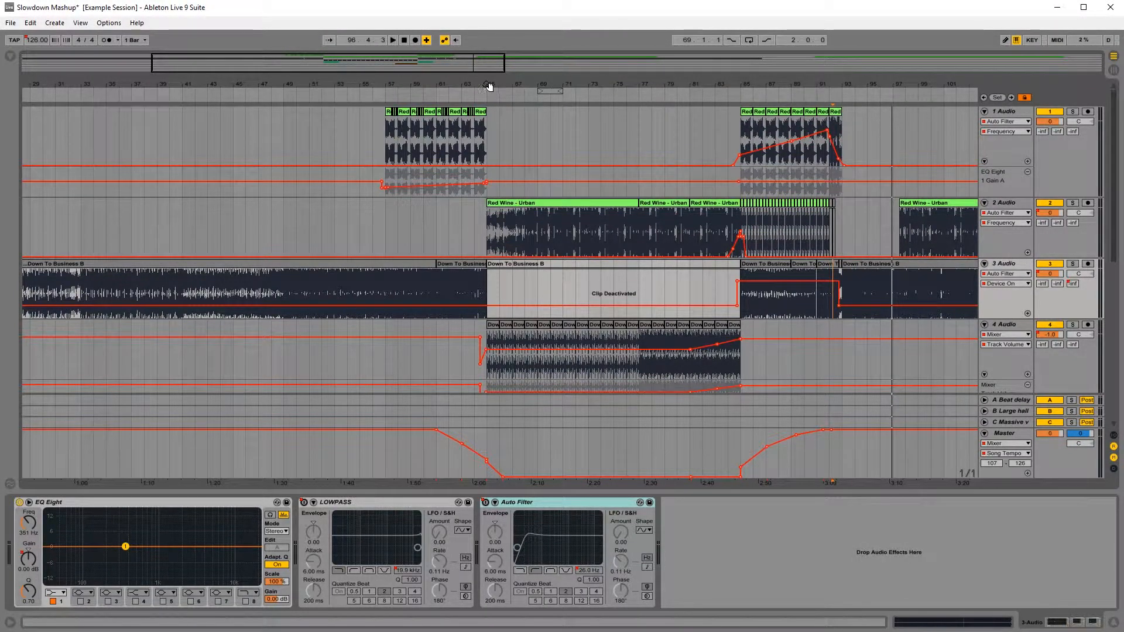
{"action": "left_click_drag", "start_coordinate": [490, 87], "coordinate": [535, 88]}
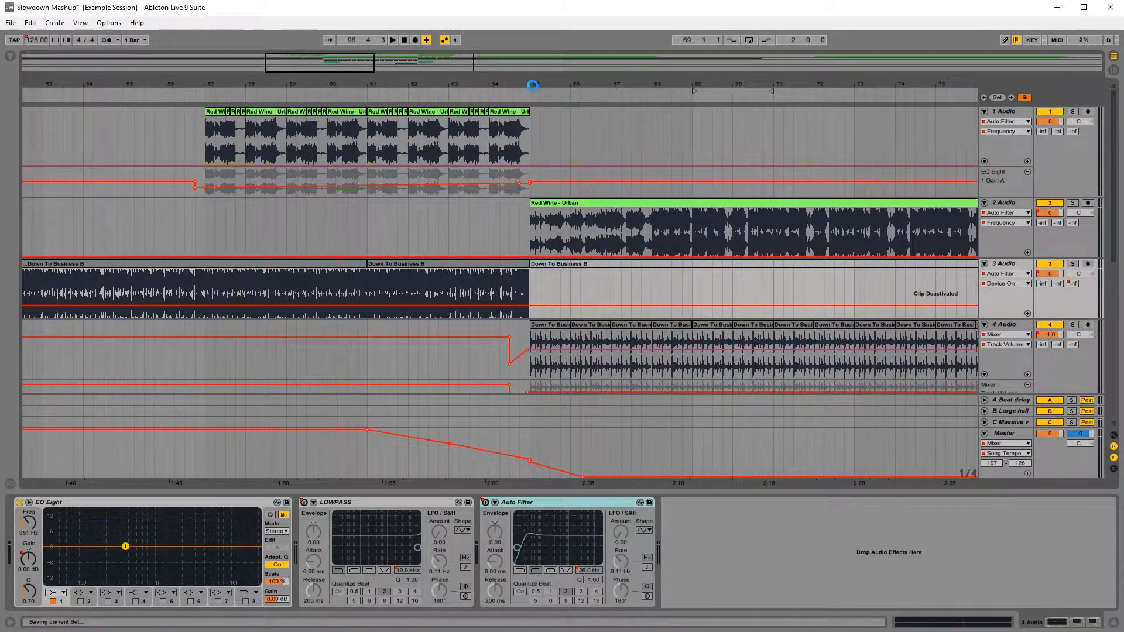
{"action": "left_click_drag", "start_coordinate": [535, 87], "coordinate": [368, 36]}
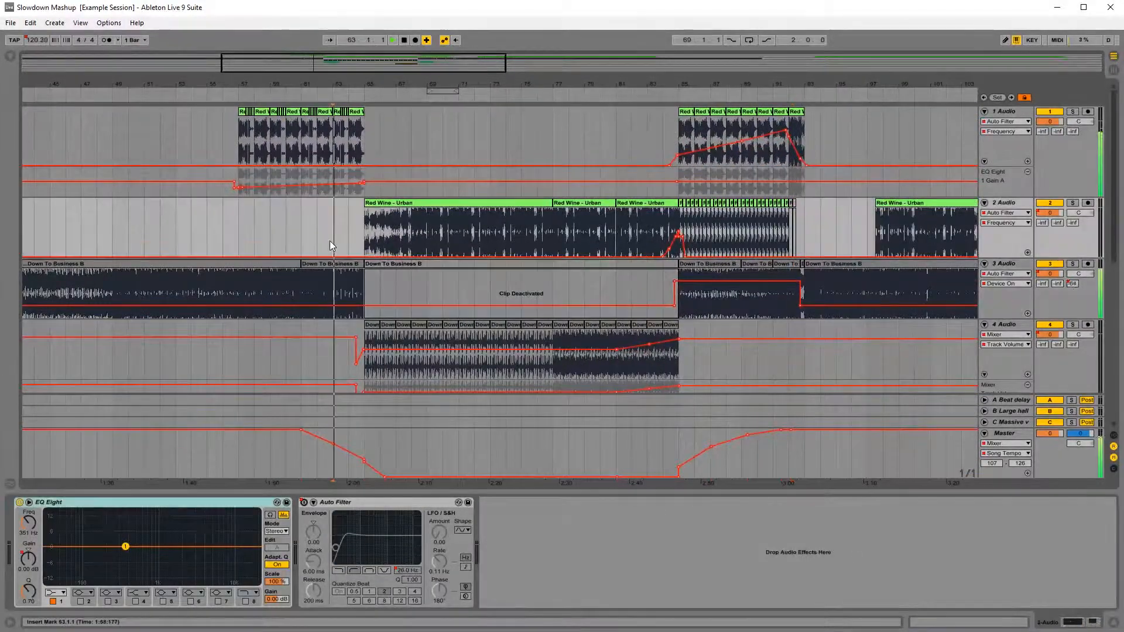
{"action": "left_click", "coordinate": [329, 242]}
{"action": "key", "text": "space"}
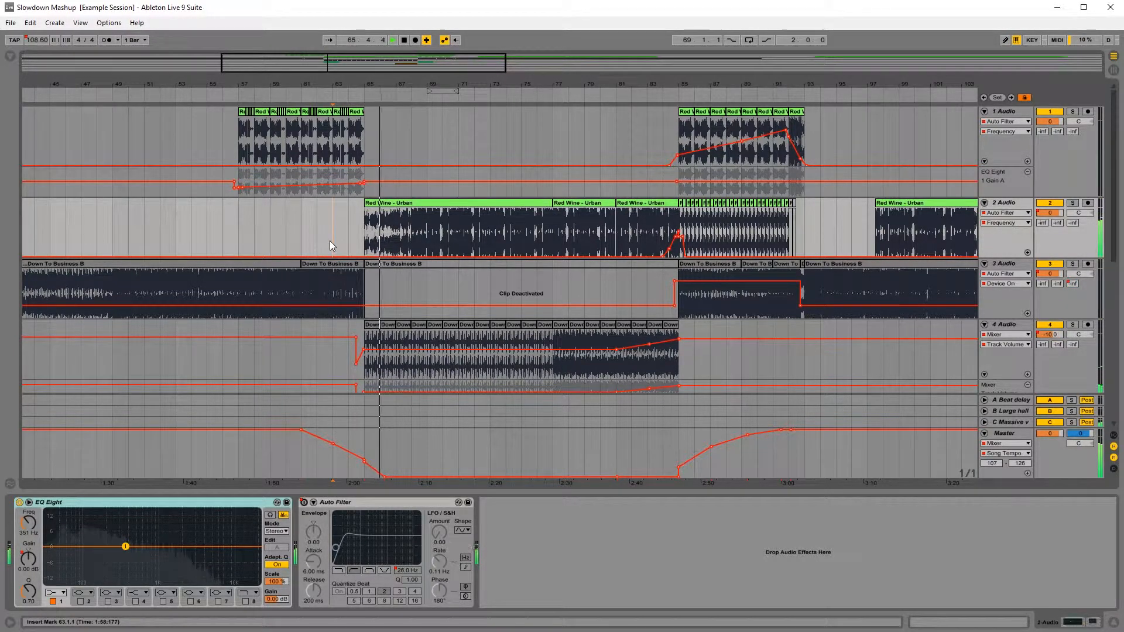
Step: Select bars 65 to 67 and duplicate that time across all tracks
{"action": "mouse_move", "coordinate": [376, 88]}
{"action": "left_mouse_down"}
{"action": "mouse_move", "coordinate": [358, 144]}
{"action": "mouse_move", "coordinate": [549, 146]}
{"action": "left_mouse_up"}
{"action": "left_click", "coordinate": [359, 142]}
{"action": "left_click_drag", "start_coordinate": [357, 144], "coordinate": [546, 150]}
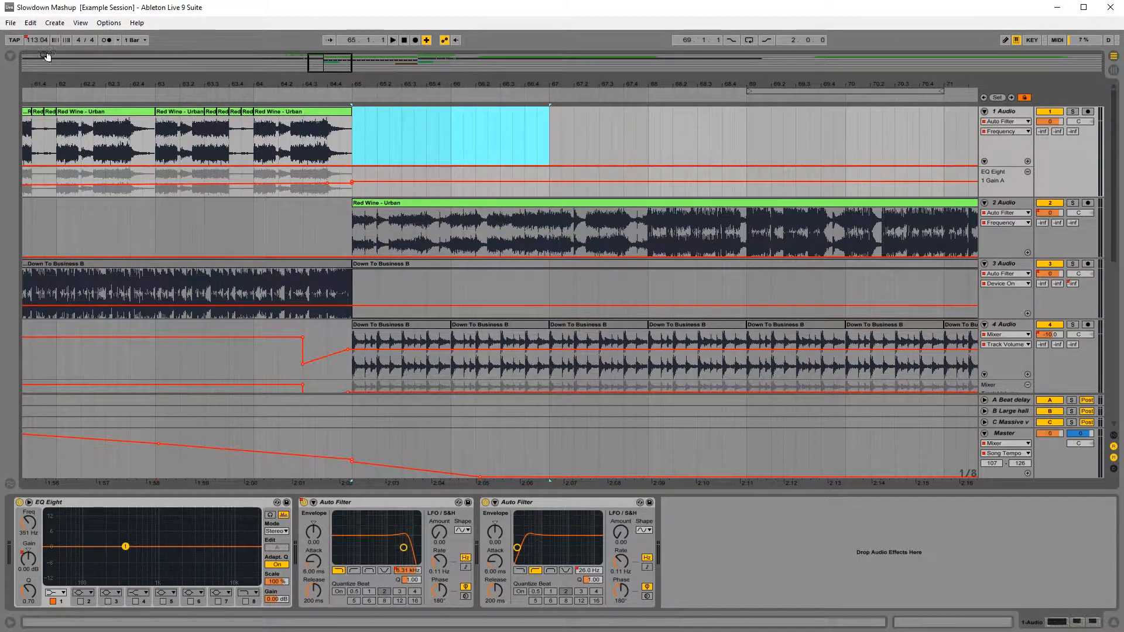
{"action": "left_click", "coordinate": [30, 24]}
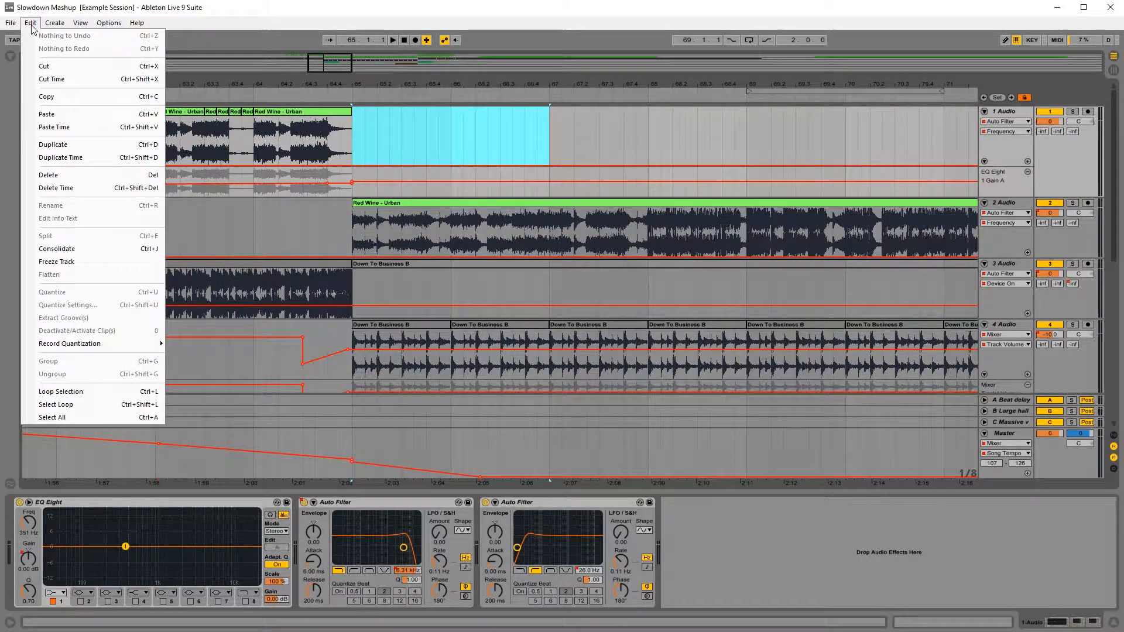
{"action": "left_click", "coordinate": [87, 154]}
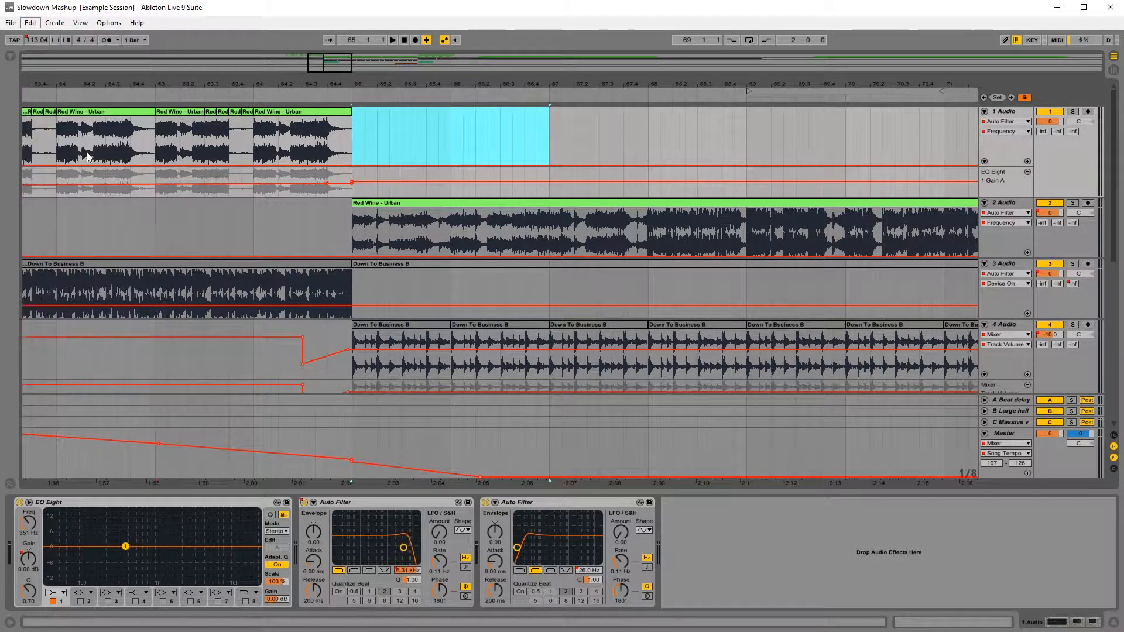
Step: Delete the clips between bars 65 and 67 on track 2 and track 4
{"action": "left_click", "coordinate": [440, 153]}
{"action": "left_click", "coordinate": [427, 203]}
{"action": "key", "text": "Delete"}
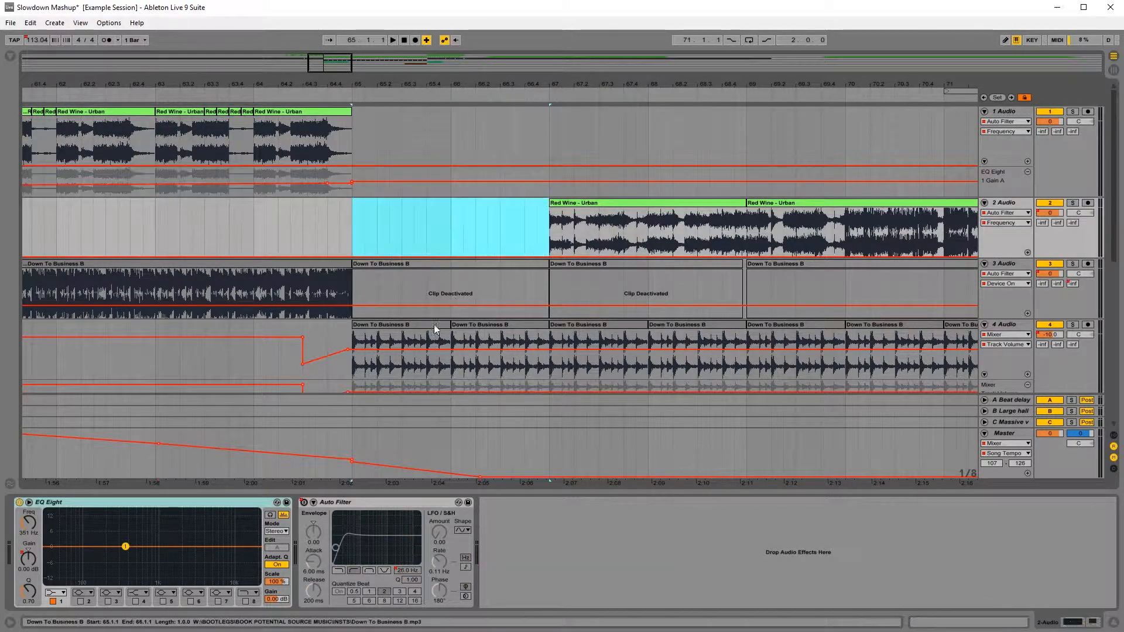
{"action": "left_click", "coordinate": [433, 325]}
{"action": "left_click", "coordinate": [500, 324], "text": "shift"}
{"action": "key", "text": "Delete"}
Step: Remove track 6's repeated VEE3 Downlifter 10 WN clips from bar 67 onward and extend the one at bar 65 past bar 73
{"action": "scroll", "coordinate": [472, 321], "scroll_direction": "down", "scroll_amount": 5}
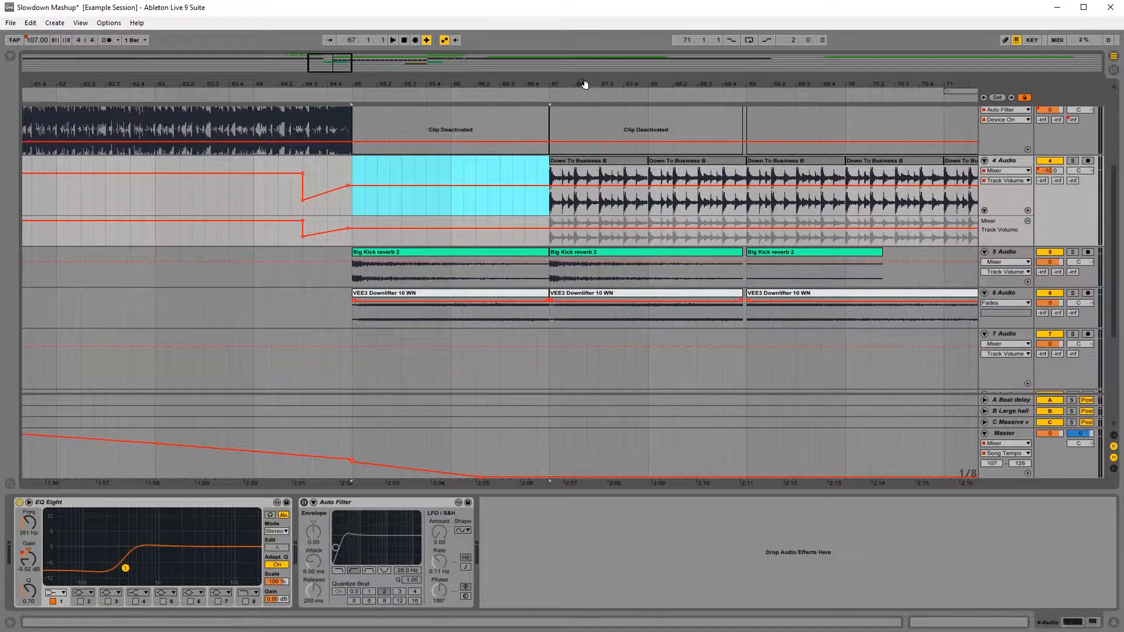
{"action": "left_click_drag", "start_coordinate": [584, 84], "coordinate": [489, 84]}
{"action": "left_click", "coordinate": [525, 295]}
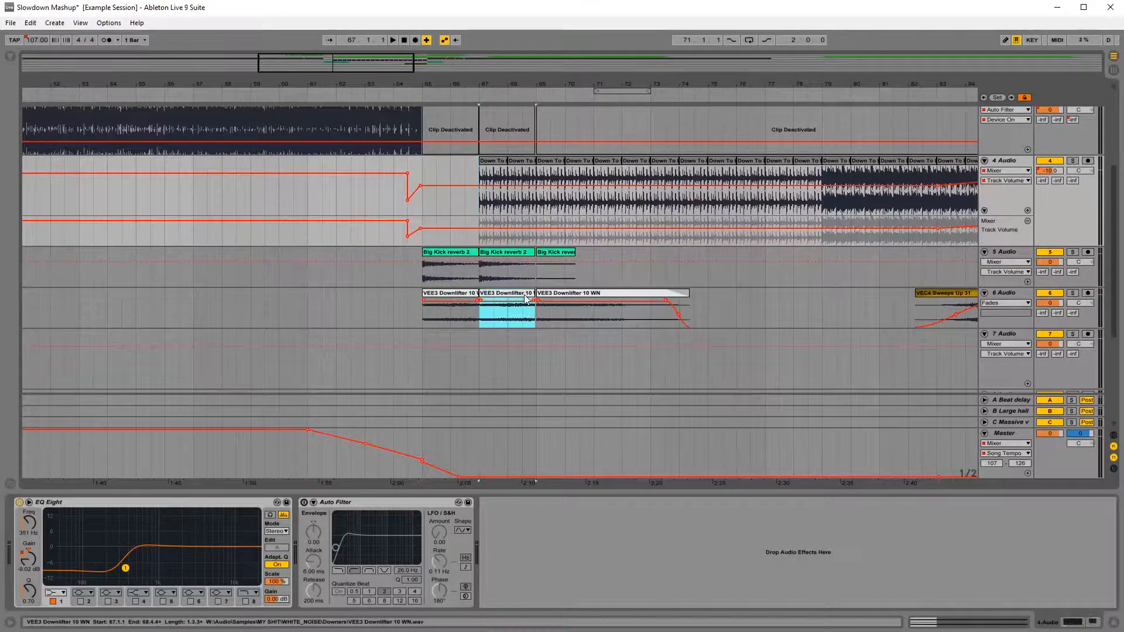
{"action": "left_click", "coordinate": [556, 295], "text": "shift"}
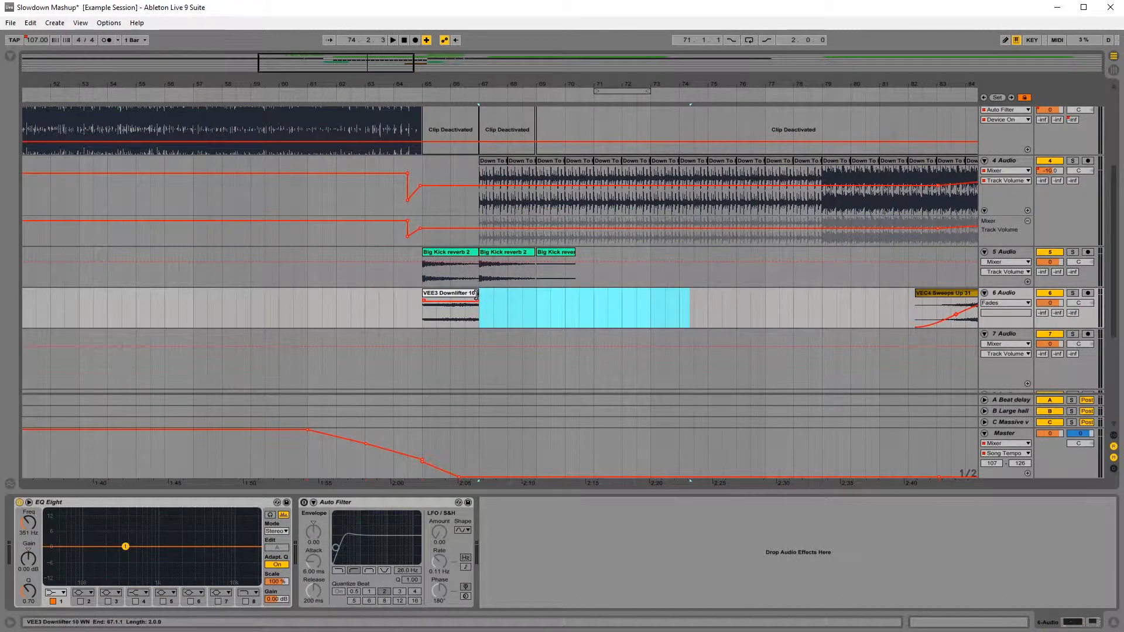
{"action": "key", "text": "ctrl+z"}
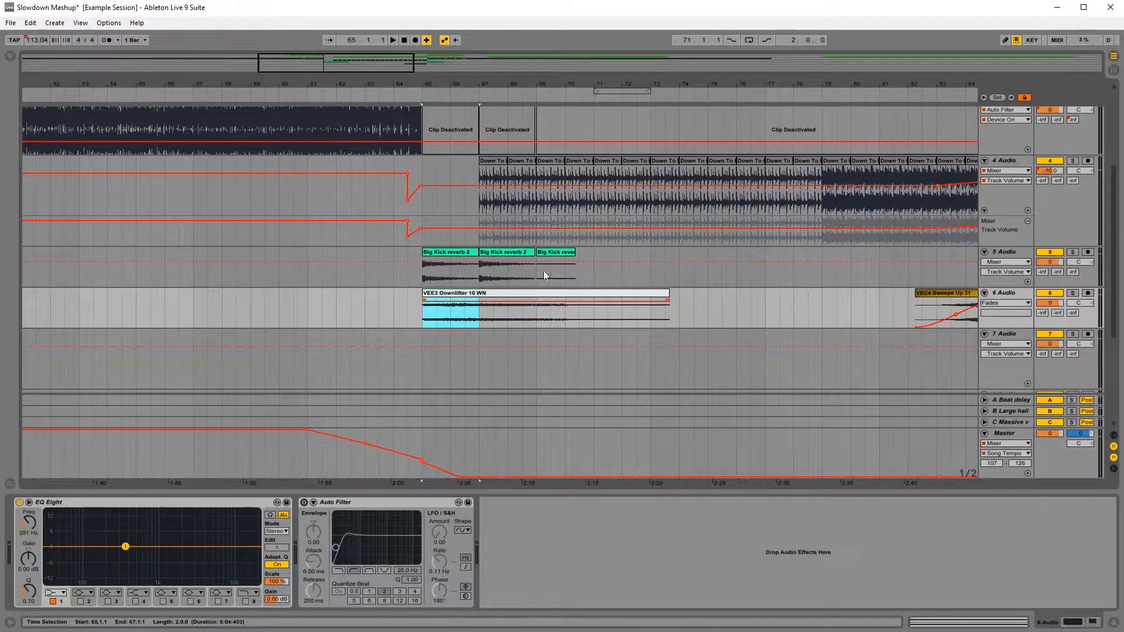
Step: Delete track 5's repeated Big Kick reverb 2 clips at bars 67 and 69, and lengthen the one at bar 65 past bar 68
{"action": "left_click", "coordinate": [551, 252]}
{"action": "key", "text": "Delete"}
{"action": "left_click", "coordinate": [486, 254]}
{"action": "key", "text": "Delete"}
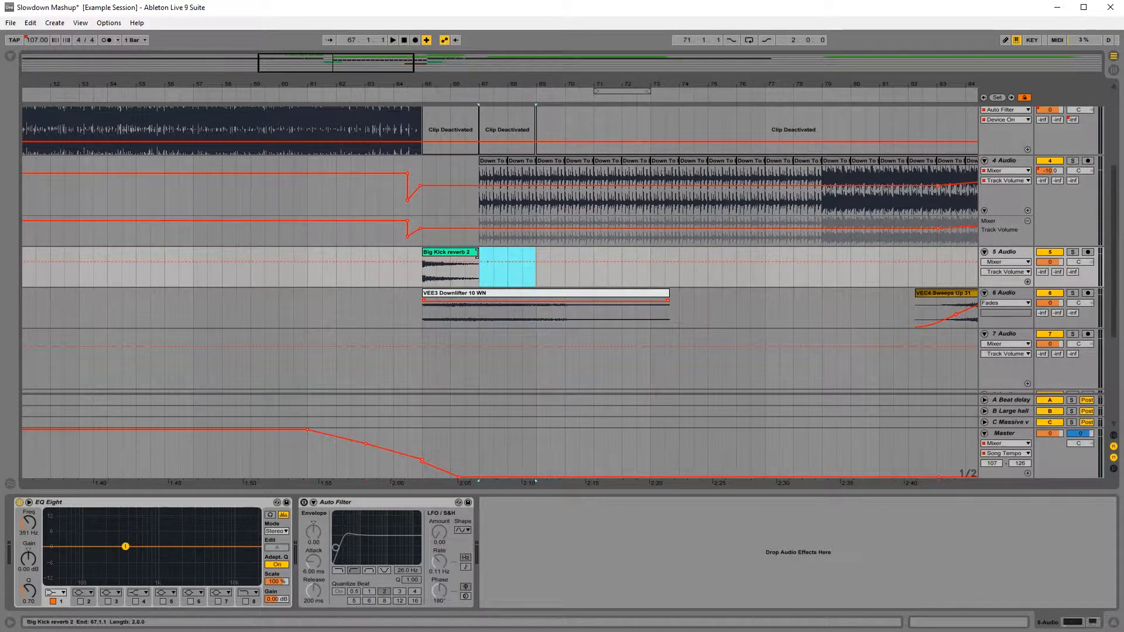
{"action": "left_click_drag", "start_coordinate": [476, 253], "coordinate": [533, 253]}
Step: Play from 63.1 across the two-bar gap into the Red Wine - Urban entry at bar 67
{"action": "scroll", "coordinate": [468, 275], "scroll_direction": "up", "scroll_amount": 3}
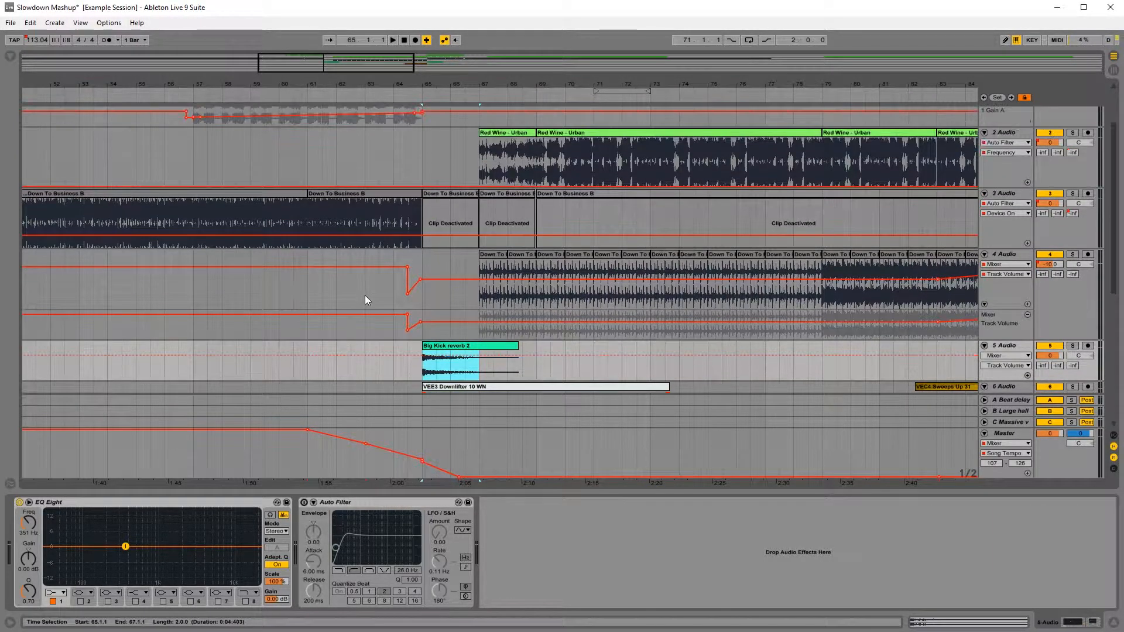
{"action": "left_click", "coordinate": [365, 296]}
{"action": "key", "text": "space"}
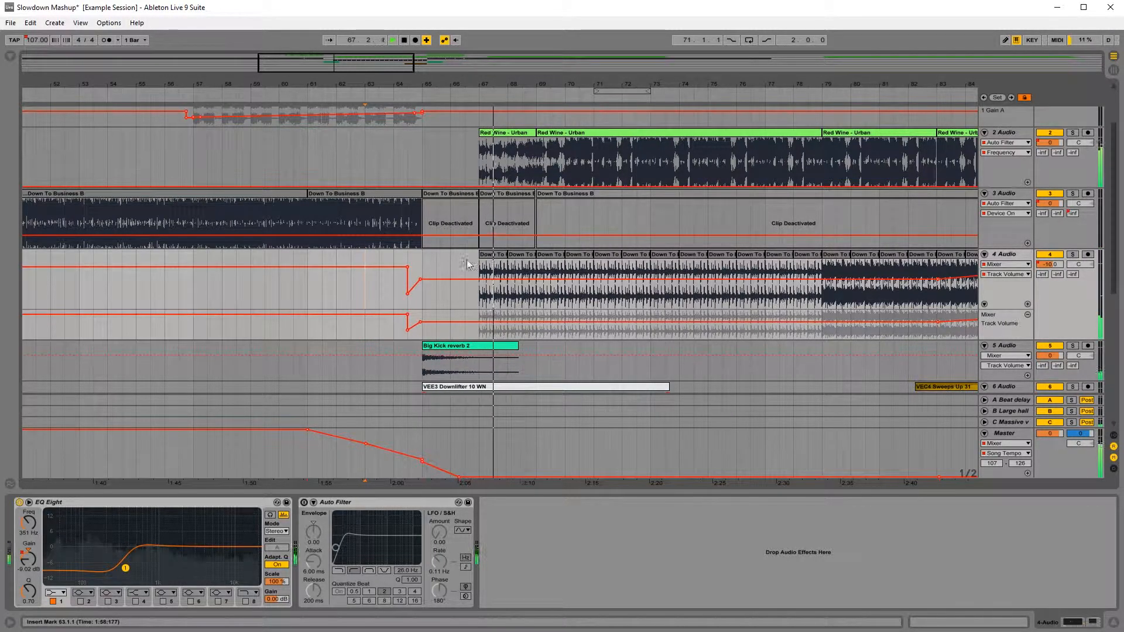
Step: Deactivate track 4's drum loop clips from 67.1 to 79.1 and replay from 63.3
{"action": "left_click_drag", "start_coordinate": [478, 266], "coordinate": [822, 264]}
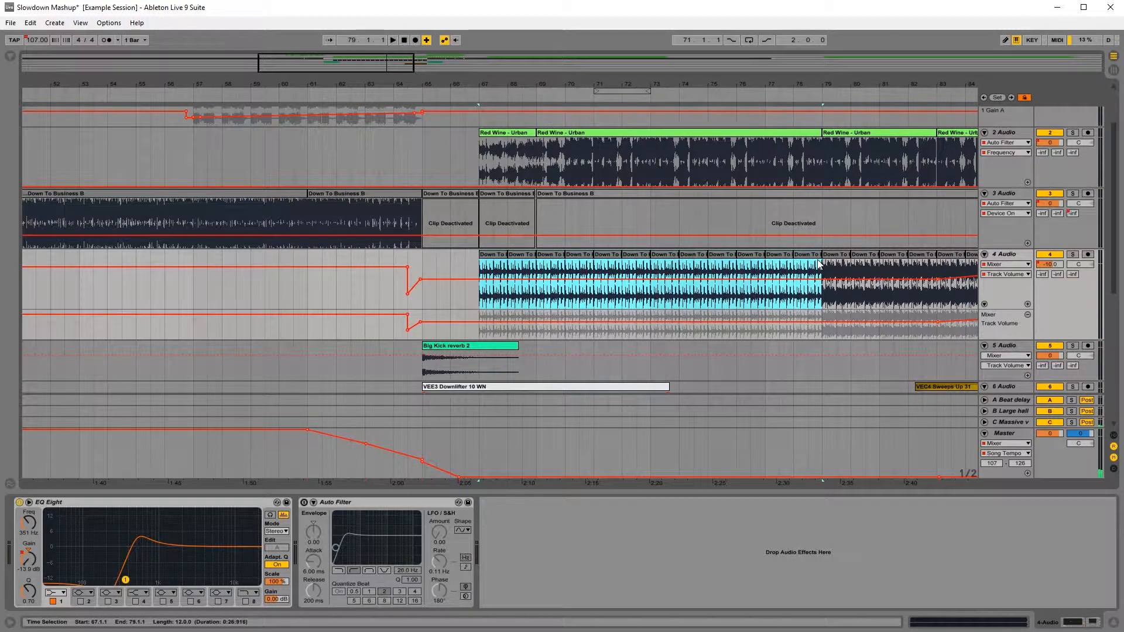
{"action": "key", "text": "space"}
{"action": "key", "text": "0"}
{"action": "left_click", "coordinate": [385, 307]}
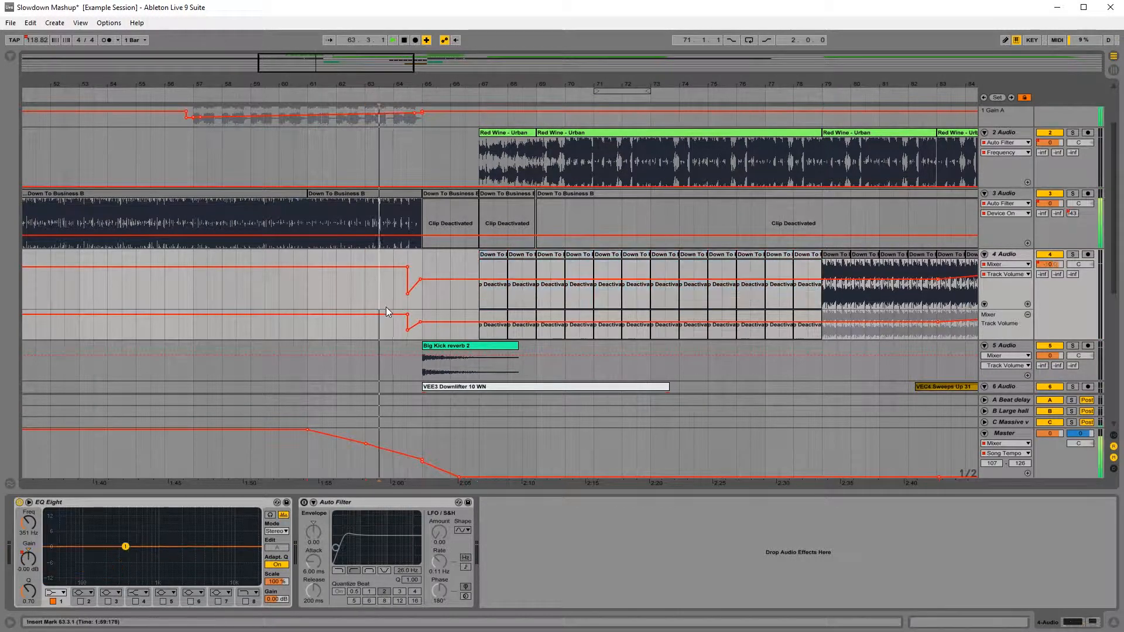
{"action": "key", "text": "space"}
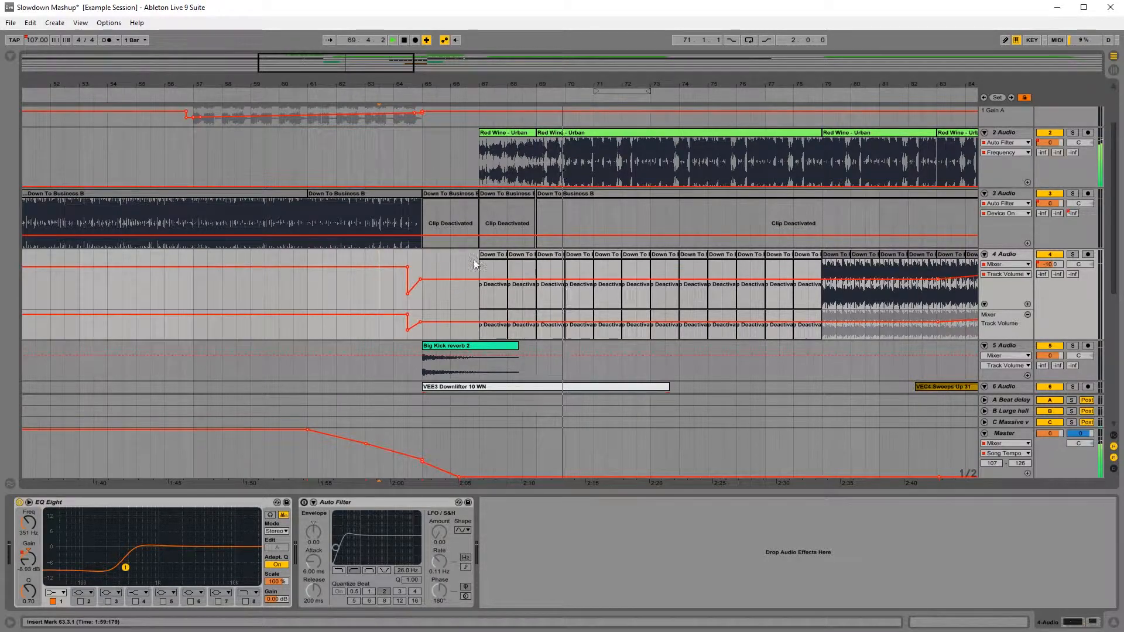
Step: Audition the start of track 2's Red Wine - Urban clip at bar 67 and copy its first beat, 67.1 to 67.2
{"action": "key", "text": "space"}
{"action": "scroll", "coordinate": [459, 189], "scroll_direction": "up", "scroll_amount": 2}
{"action": "left_click_drag", "start_coordinate": [490, 86], "coordinate": [491, 117]}
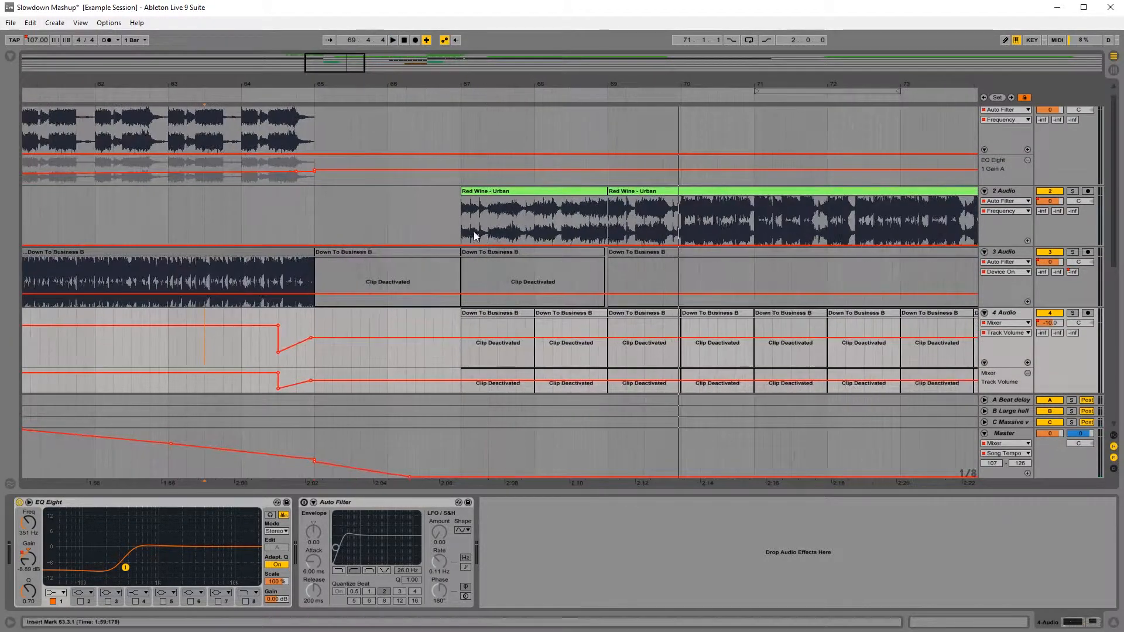
{"action": "left_click", "coordinate": [462, 231]}
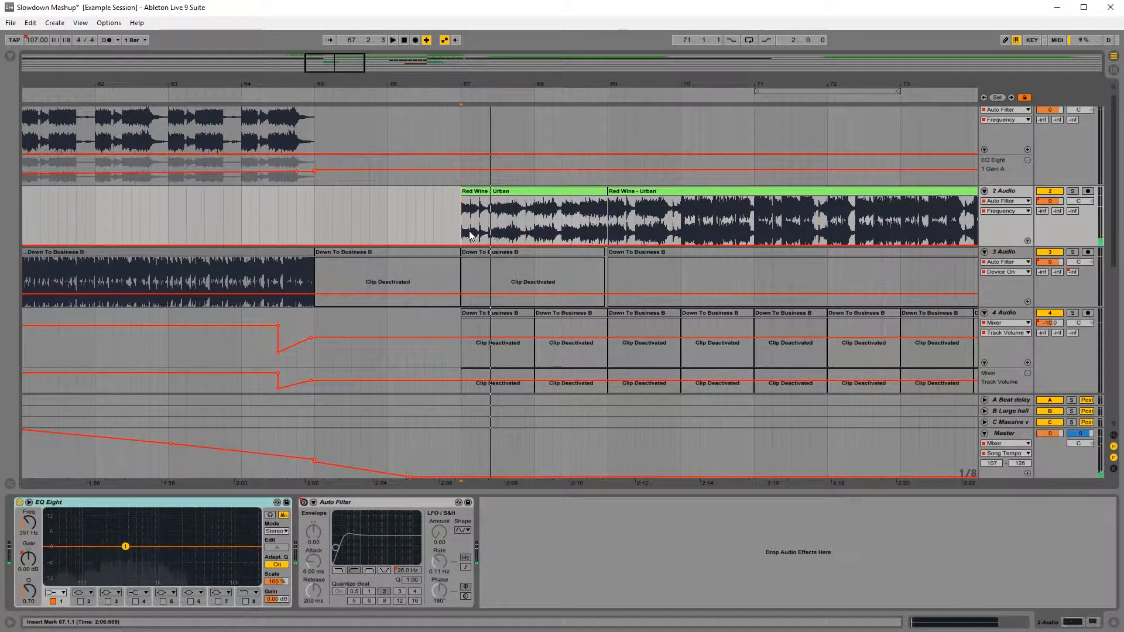
{"action": "left_click", "coordinate": [469, 230]}
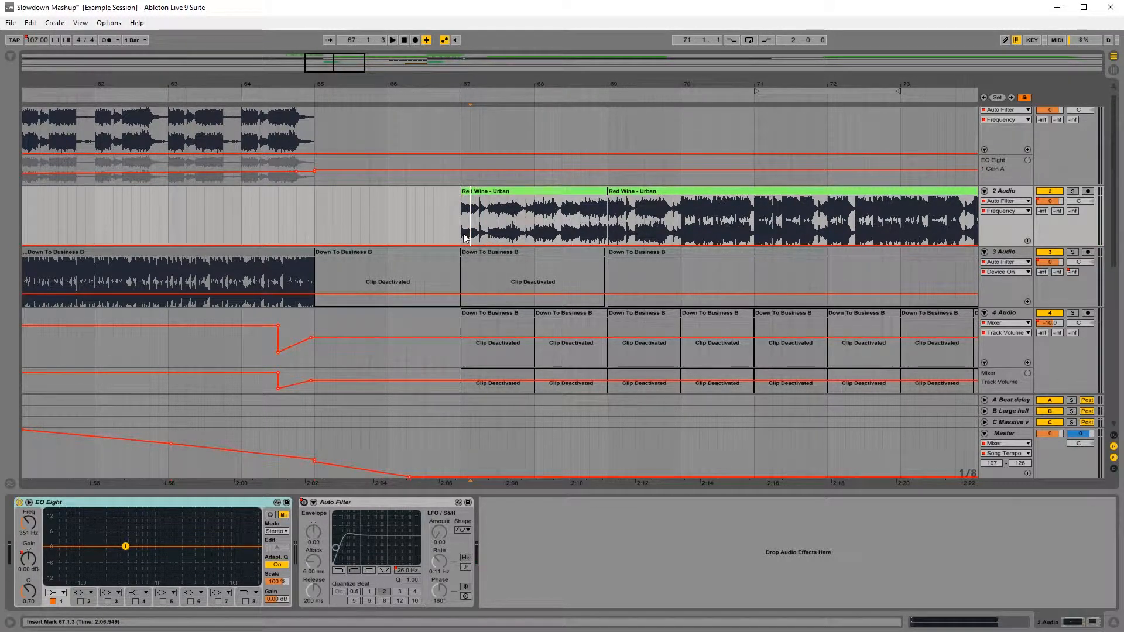
{"action": "left_click_drag", "start_coordinate": [480, 235], "coordinate": [481, 234]}
{"action": "left_click_drag", "start_coordinate": [497, 86], "coordinate": [498, 20]}
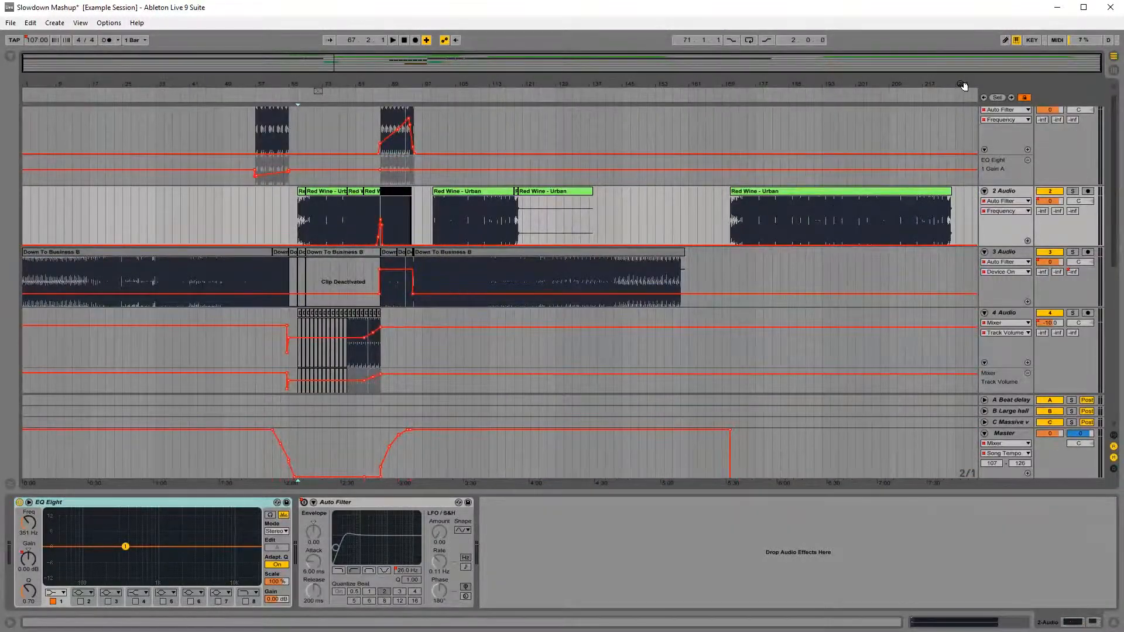
Step: Paste the copied beat onto track 7 at bar 225, beyond the end of the arrangement
{"action": "left_click_drag", "start_coordinate": [963, 86], "coordinate": [963, 143]}
{"action": "scroll", "coordinate": [948, 349], "scroll_direction": "down", "scroll_amount": 5}
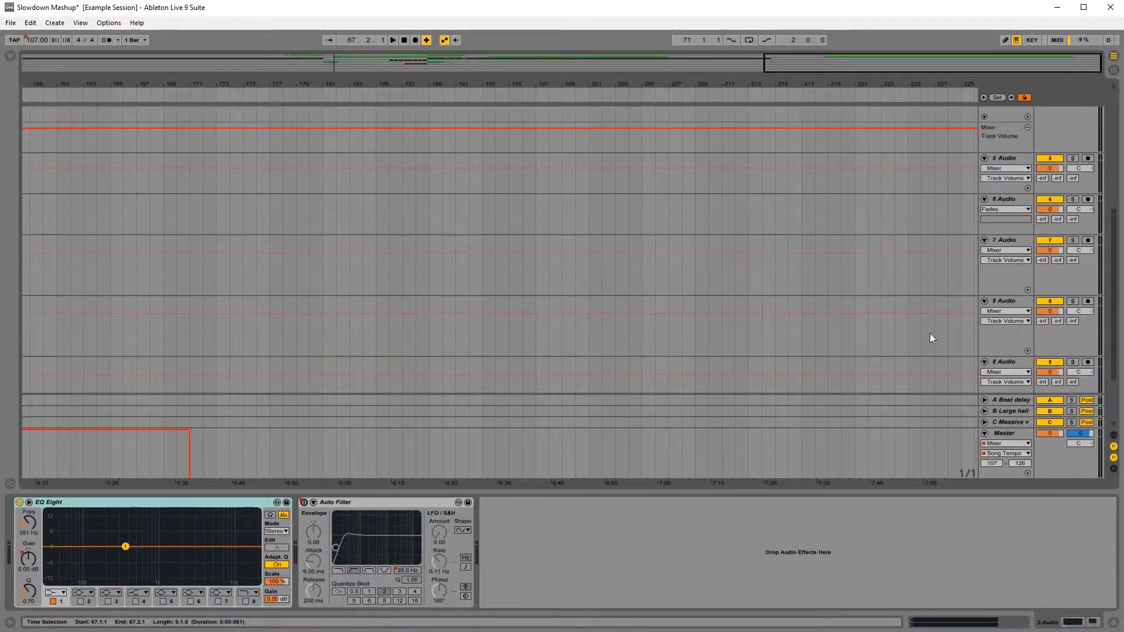
{"action": "left_click", "coordinate": [909, 278]}
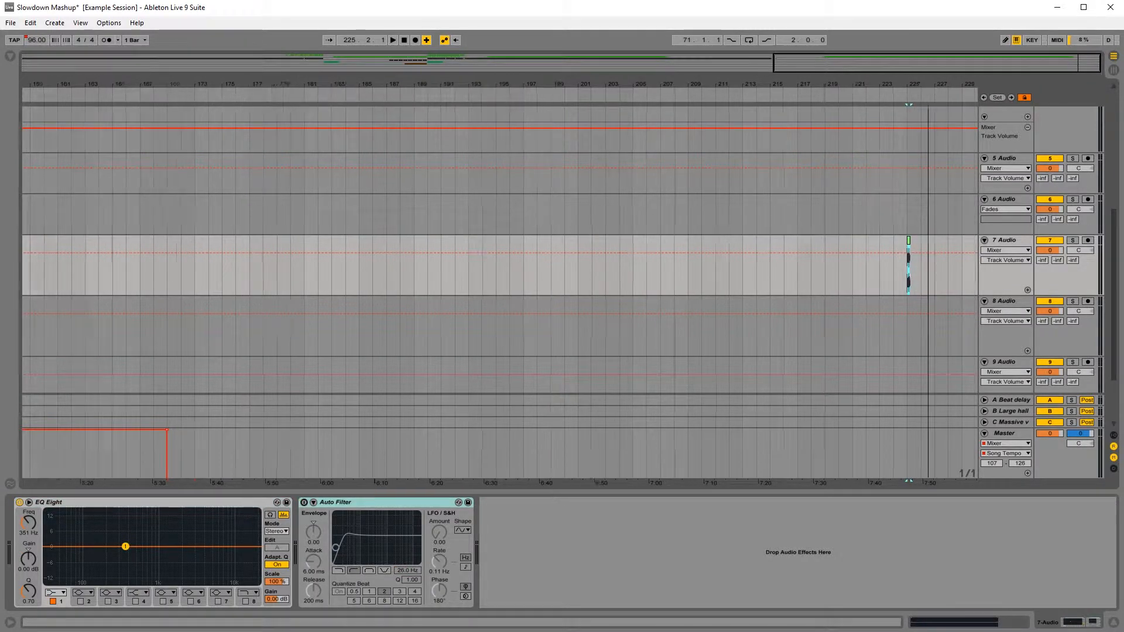
{"action": "left_click_drag", "start_coordinate": [928, 86], "coordinate": [787, 196]}
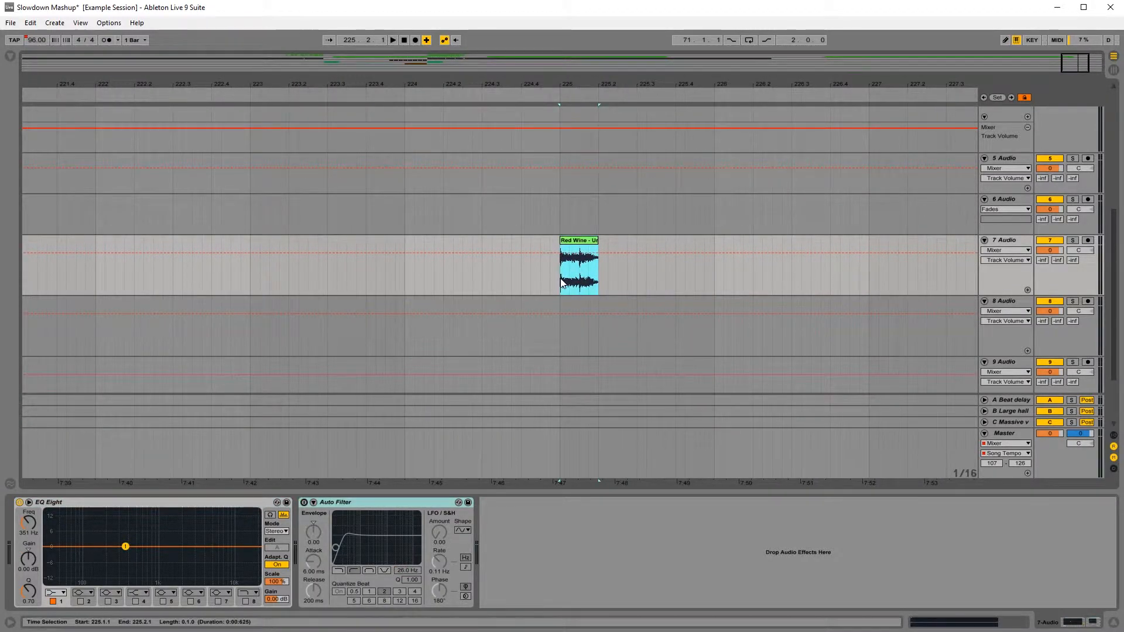
{"action": "left_click_drag", "start_coordinate": [619, 86], "coordinate": [457, 69]}
Step: Add the Large Hall reverb to track 7, set its decay time to 17.7 s and audition the pasted beat at bar 225
{"action": "left_click", "coordinate": [410, 290]}
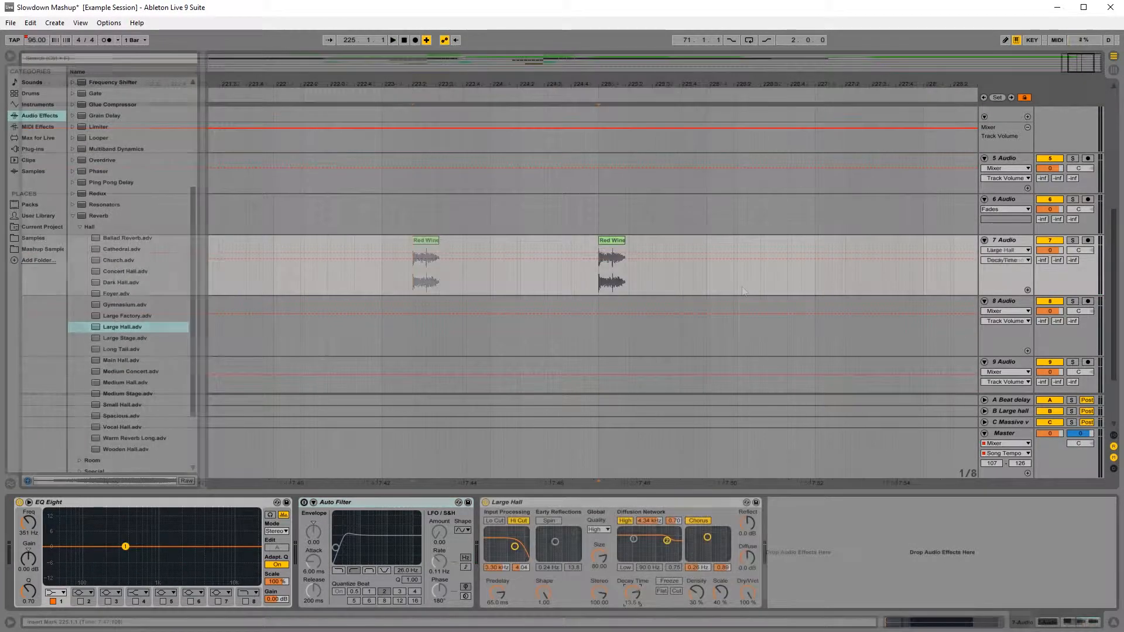
{"action": "left_click", "coordinate": [583, 281]}
{"action": "key", "text": "space"}
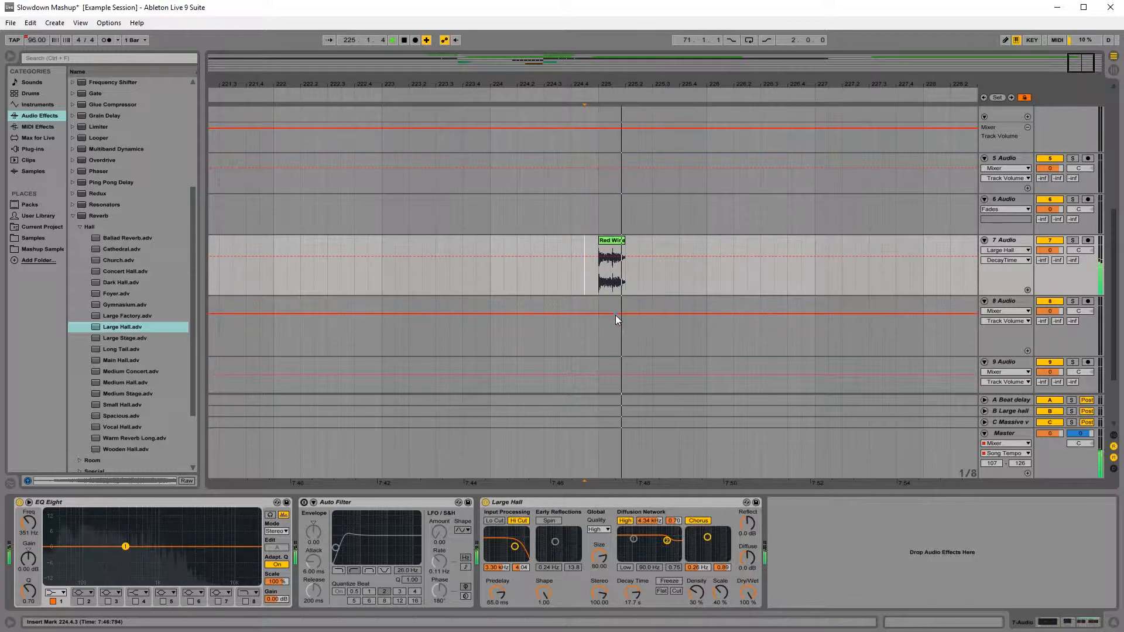
Step: Enable the Large Hall reverb's low cut, set its input filter to about 726 Hz, disable the high cut and audition the changes
{"action": "left_click", "coordinate": [500, 520]}
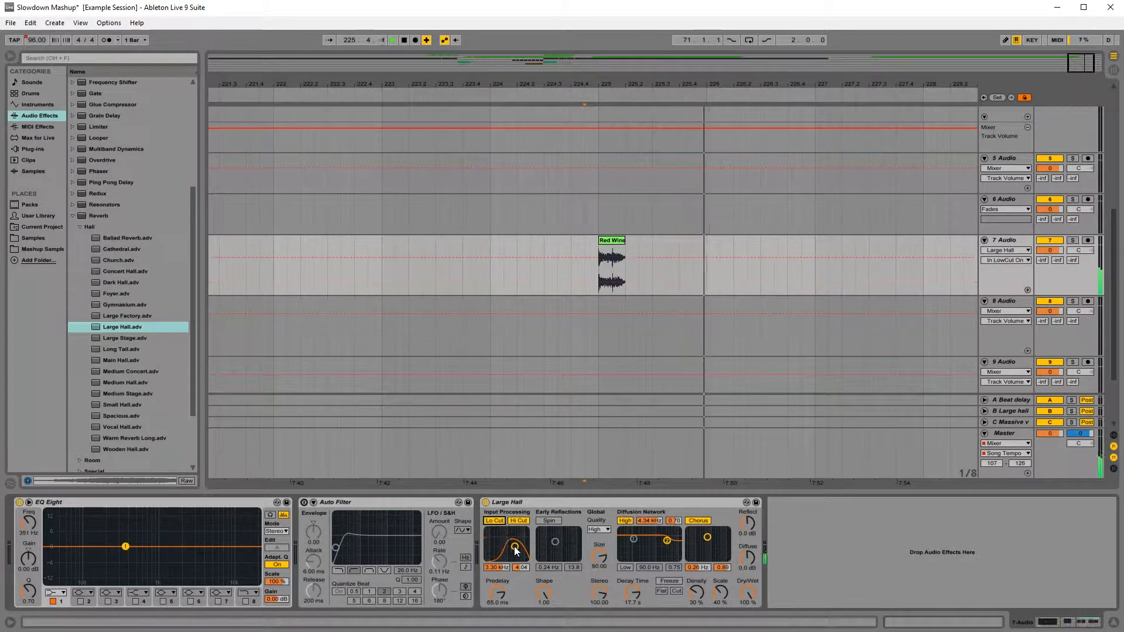
{"action": "key", "text": "space"}
{"action": "key", "text": "space"}
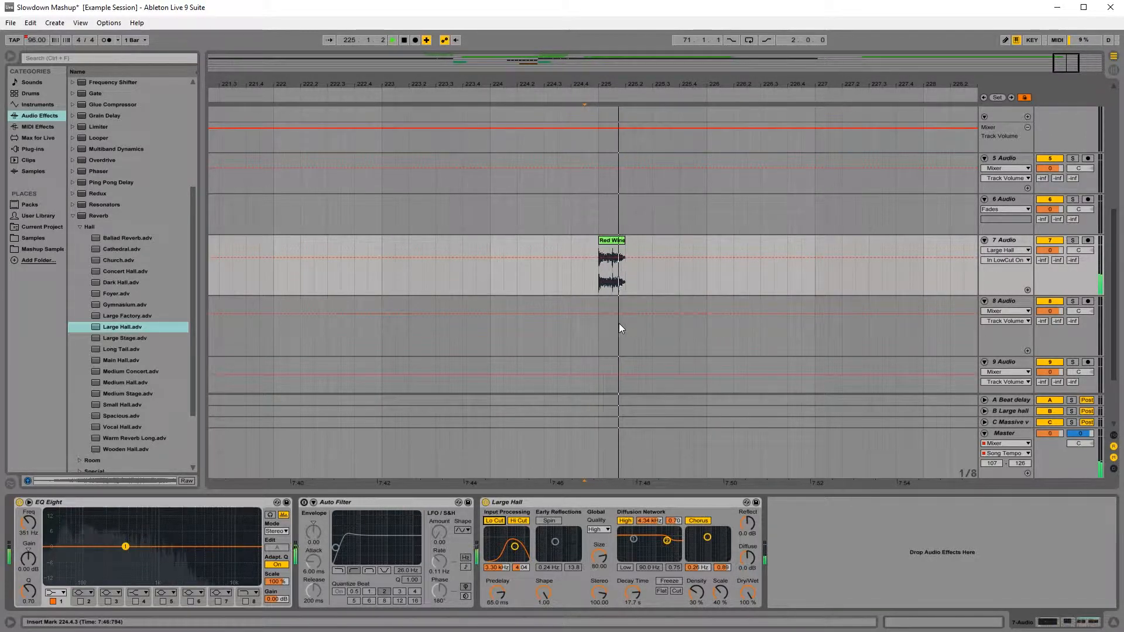
{"action": "left_click_drag", "start_coordinate": [514, 546], "coordinate": [505, 552]}
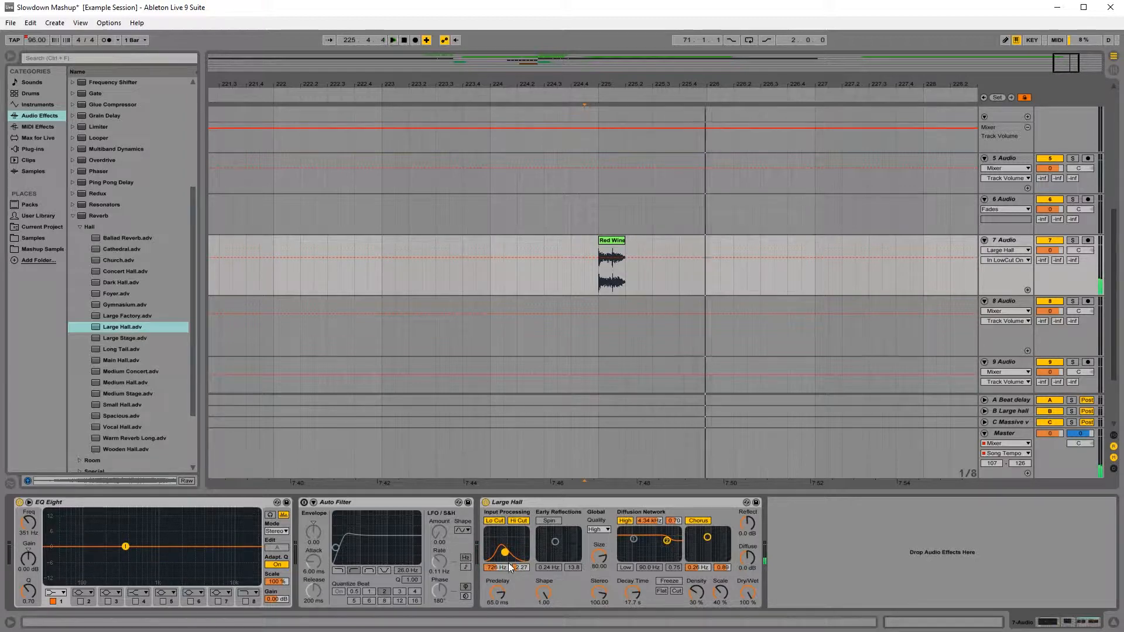
{"action": "key", "text": "space"}
{"action": "key", "text": "space"}
{"action": "left_click", "coordinate": [518, 520]}
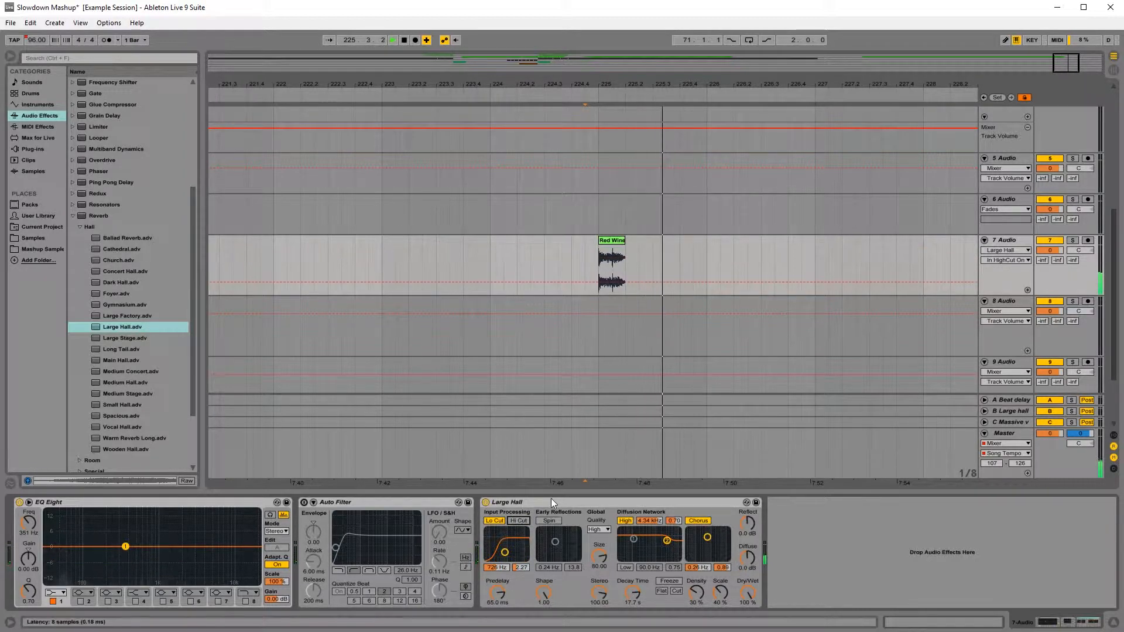
Step: Turn track 7's reverb tail into the Reverse Red Wine clip on track 8, trimmed to 226.3.3–228.1.1 with a long fade-in
{"action": "left_click_drag", "start_coordinate": [745, 85], "coordinate": [567, 76]}
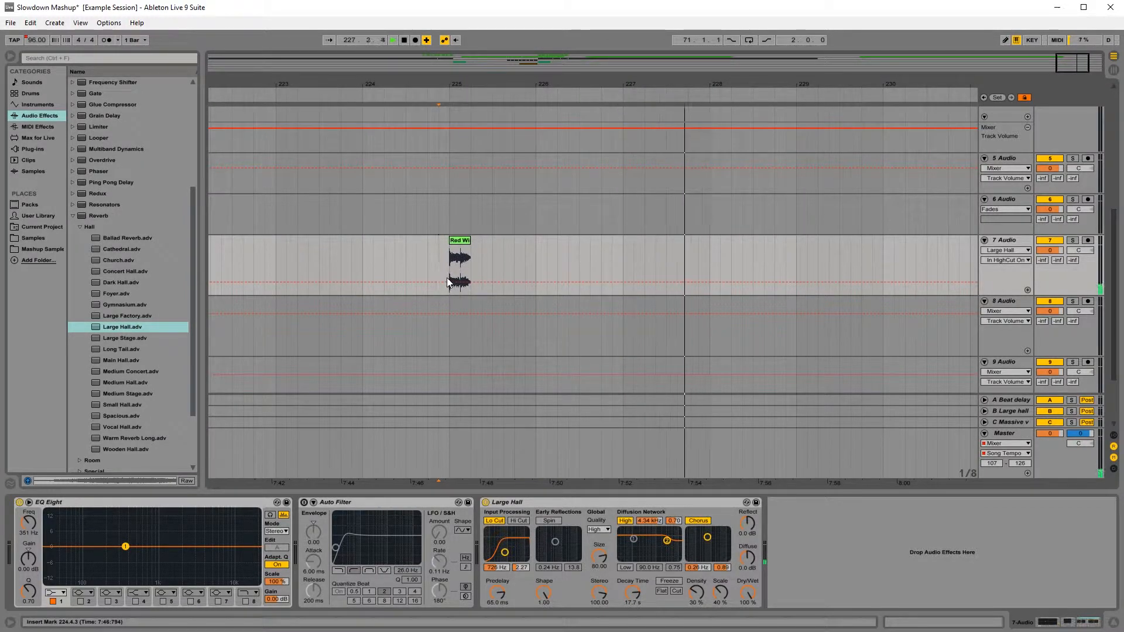
{"action": "left_click_drag", "start_coordinate": [448, 276], "coordinate": [710, 271]}
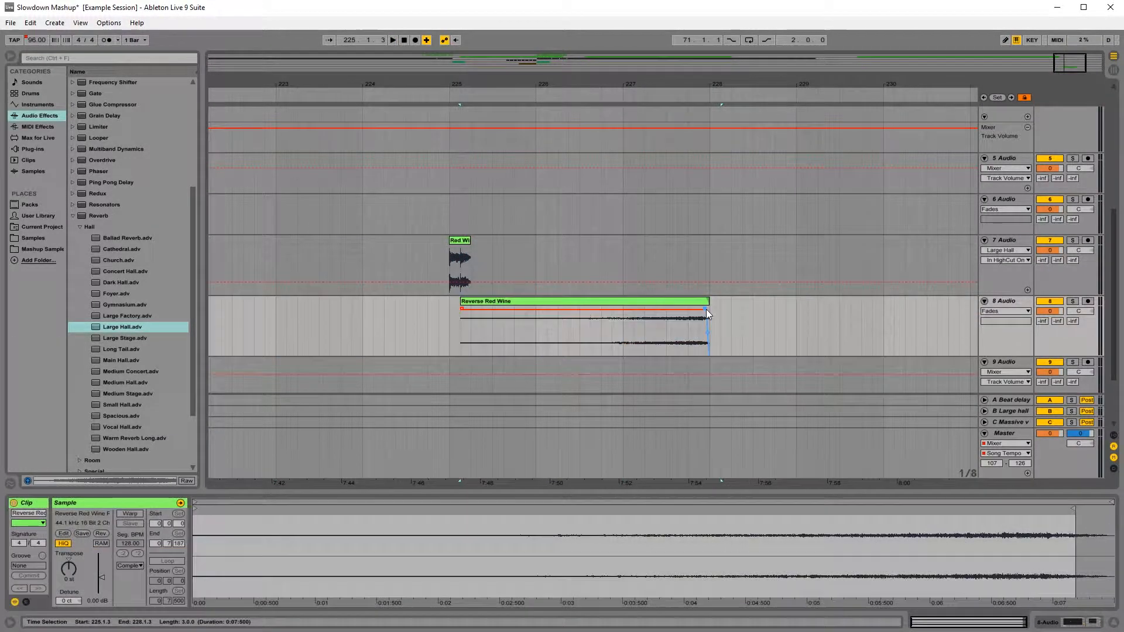
{"action": "left_click", "coordinate": [540, 301]}
{"action": "left_click_drag", "start_coordinate": [515, 328], "coordinate": [609, 358]}
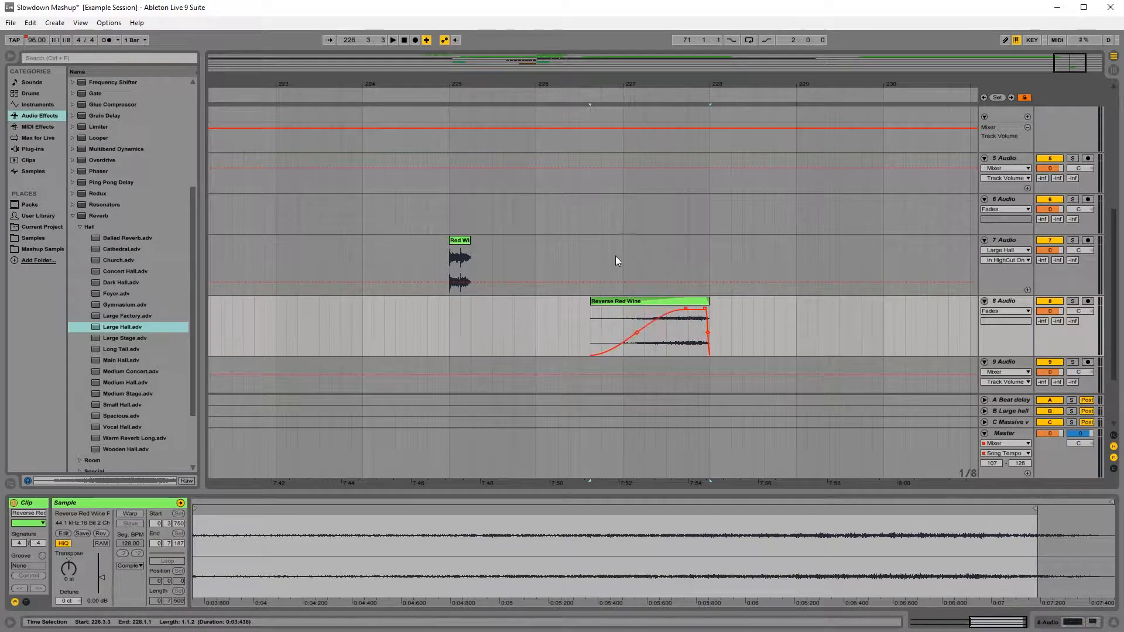
Step: Move the Reverse Red Wine clip on track 8 to lead into the bar 67 entry and play from bar 64 across the gap
{"action": "left_click", "coordinate": [616, 255]}
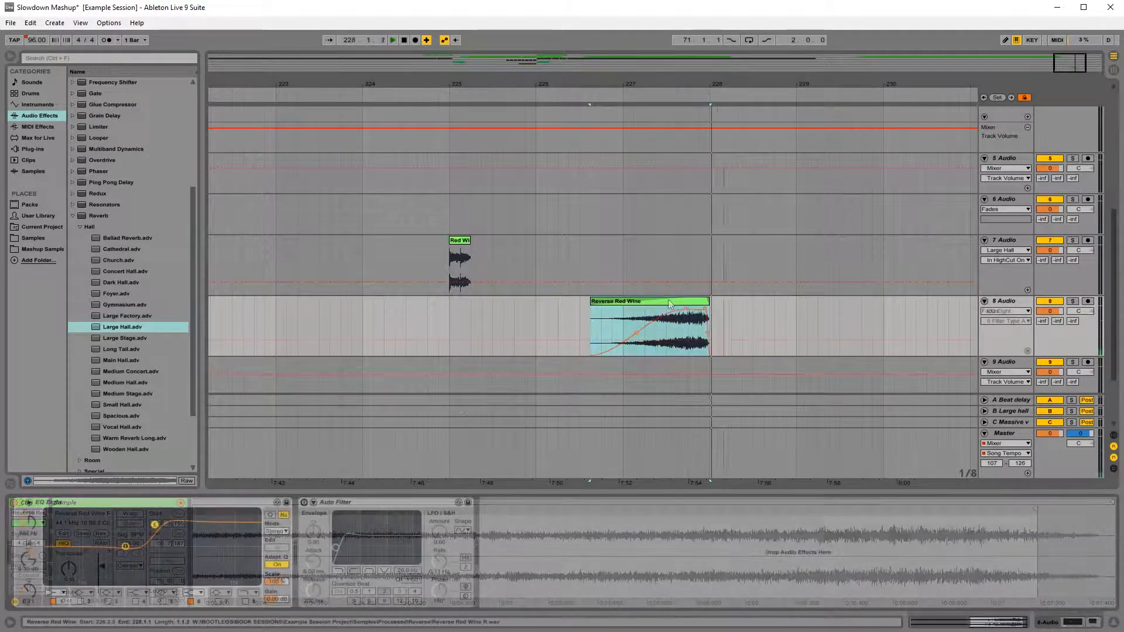
{"action": "left_click", "coordinate": [656, 301]}
{"action": "key", "text": "minus"}
{"action": "key", "text": "minus"}
{"action": "key", "text": "minus"}
{"action": "key", "text": "minus"}
{"action": "key", "text": "minus"}
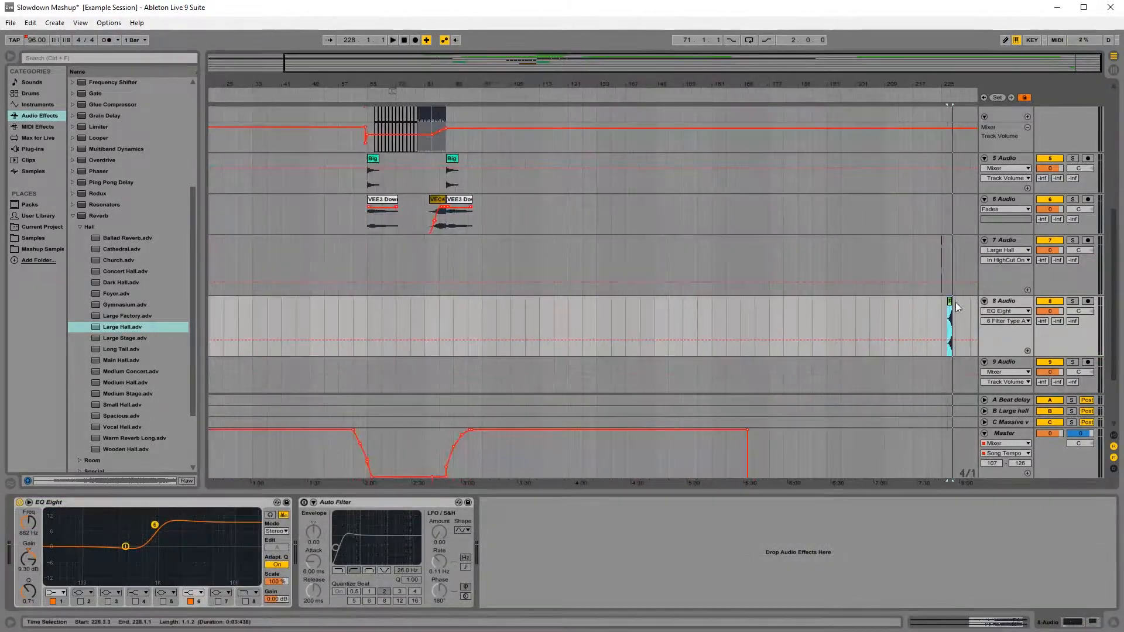
{"action": "left_click_drag", "start_coordinate": [949, 302], "coordinate": [361, 302]}
{"action": "left_click_drag", "start_coordinate": [354, 84], "coordinate": [354, 234]}
{"action": "left_click_drag", "start_coordinate": [510, 301], "coordinate": [566, 309]}
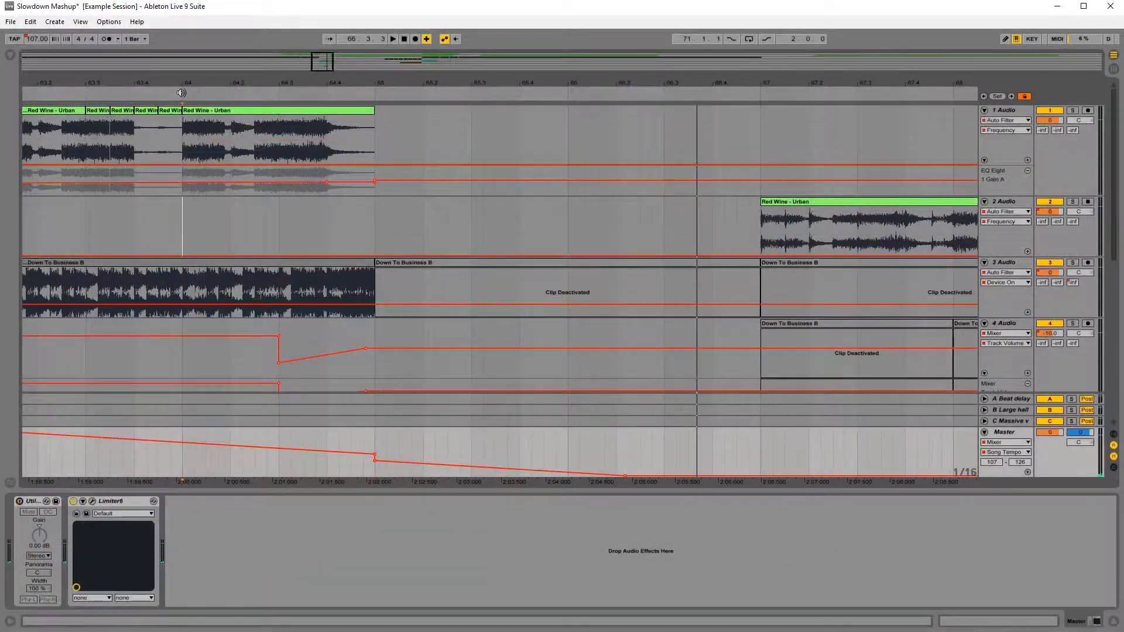
{"action": "left_click", "coordinate": [39, 100]}
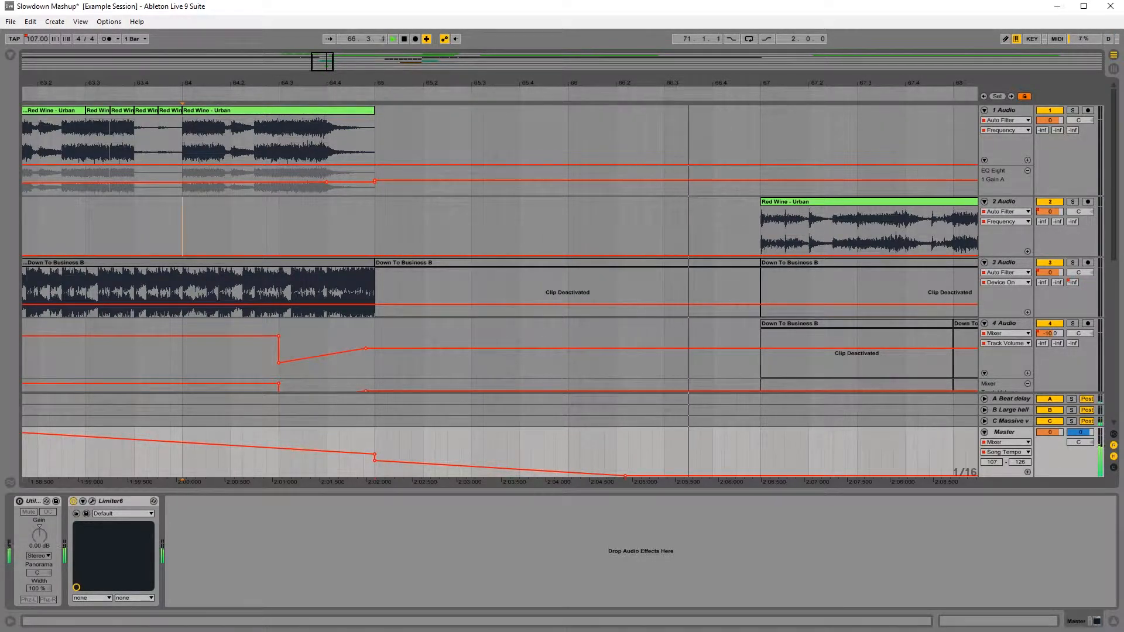
{"action": "left_click_drag", "start_coordinate": [384, 86], "coordinate": [384, 63]}
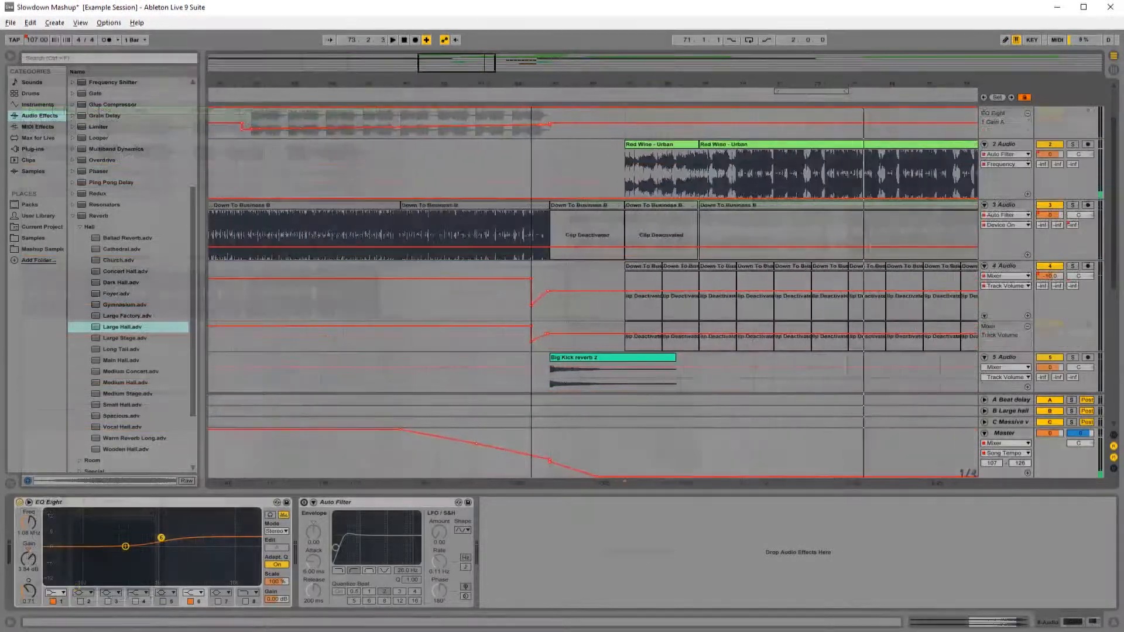
Step: Play the slowdown section from bar 59 to review the tempo ramp before bar 65
{"action": "left_click_drag", "start_coordinate": [534, 80], "coordinate": [603, 85]}
{"action": "left_click", "coordinate": [483, 189]}
{"action": "scroll", "coordinate": [538, 245], "scroll_direction": "up", "scroll_amount": 2}
{"action": "scroll", "coordinate": [553, 334], "scroll_direction": "down", "scroll_amount": 10}
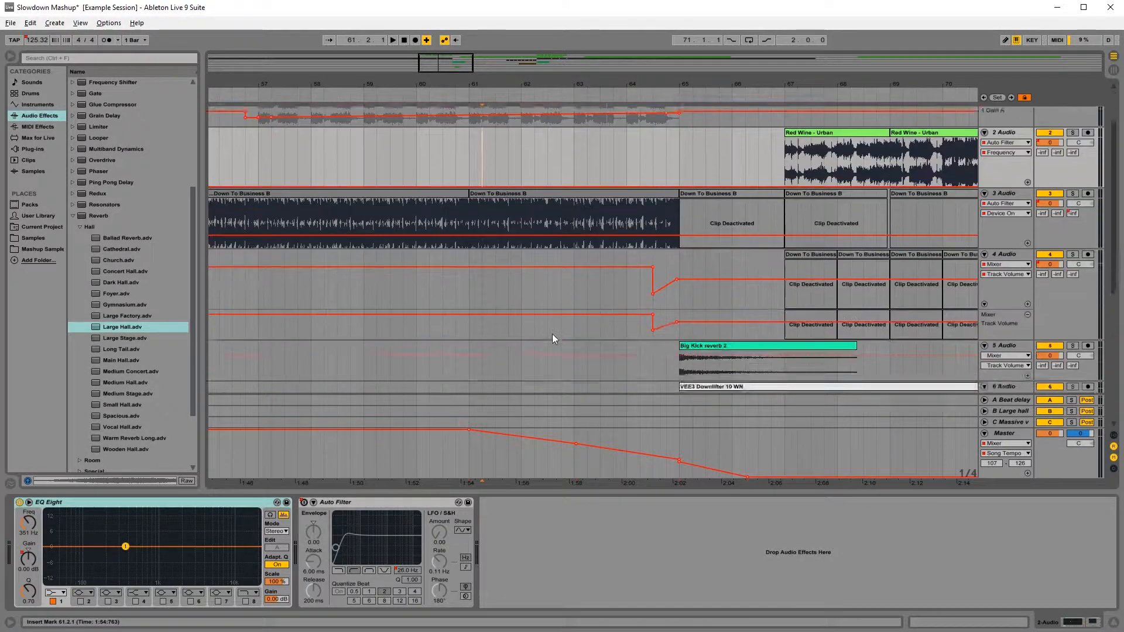
{"action": "scroll", "coordinate": [534, 317], "scroll_direction": "up", "scroll_amount": 10}
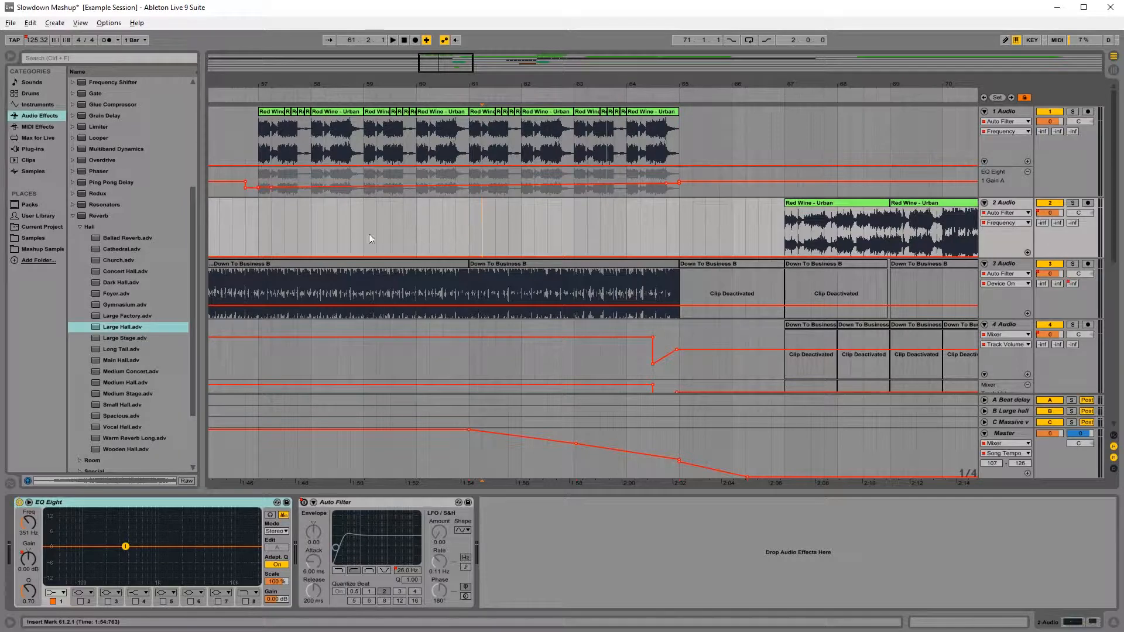
{"action": "left_click", "coordinate": [369, 241]}
{"action": "key", "text": "space"}
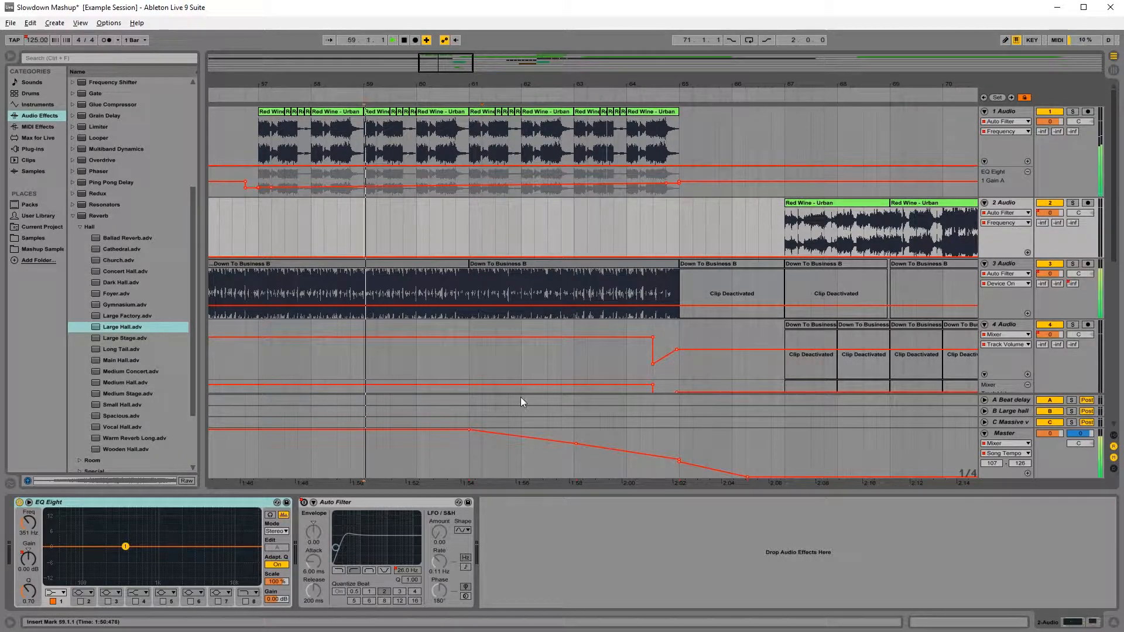
Step: Raise the Song Tempo breakpoints at bars 63 and 65 for a gentler slowdown before a sharp drop at bar 65
{"action": "left_click", "coordinate": [577, 446]}
{"action": "left_click_drag", "start_coordinate": [577, 441], "coordinate": [574, 436]}
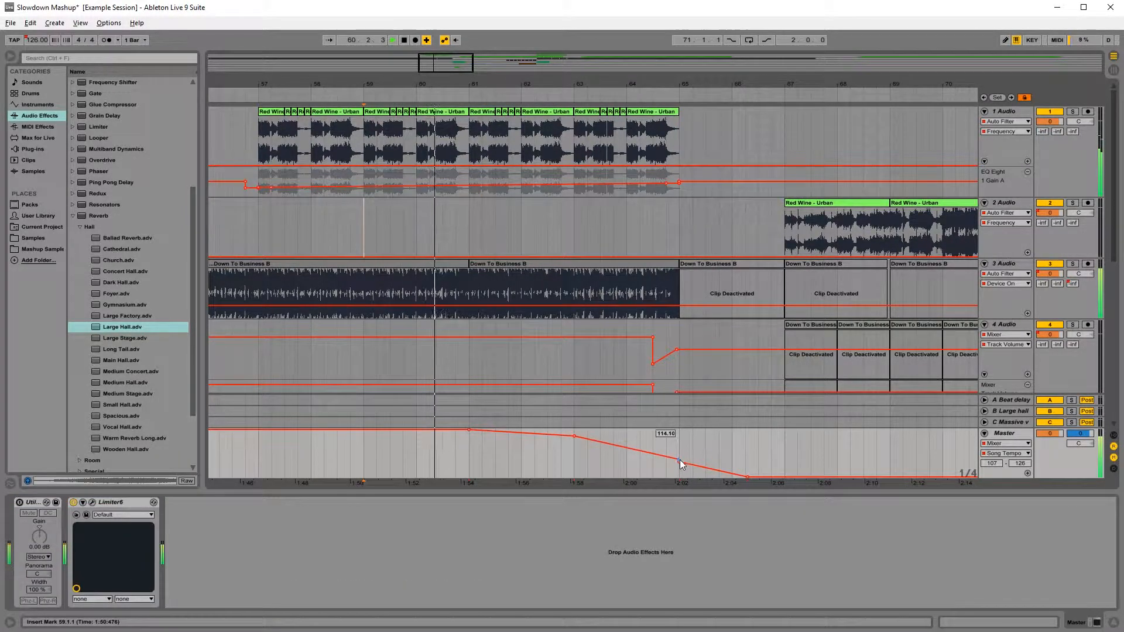
{"action": "left_click_drag", "start_coordinate": [679, 461], "coordinate": [679, 442]}
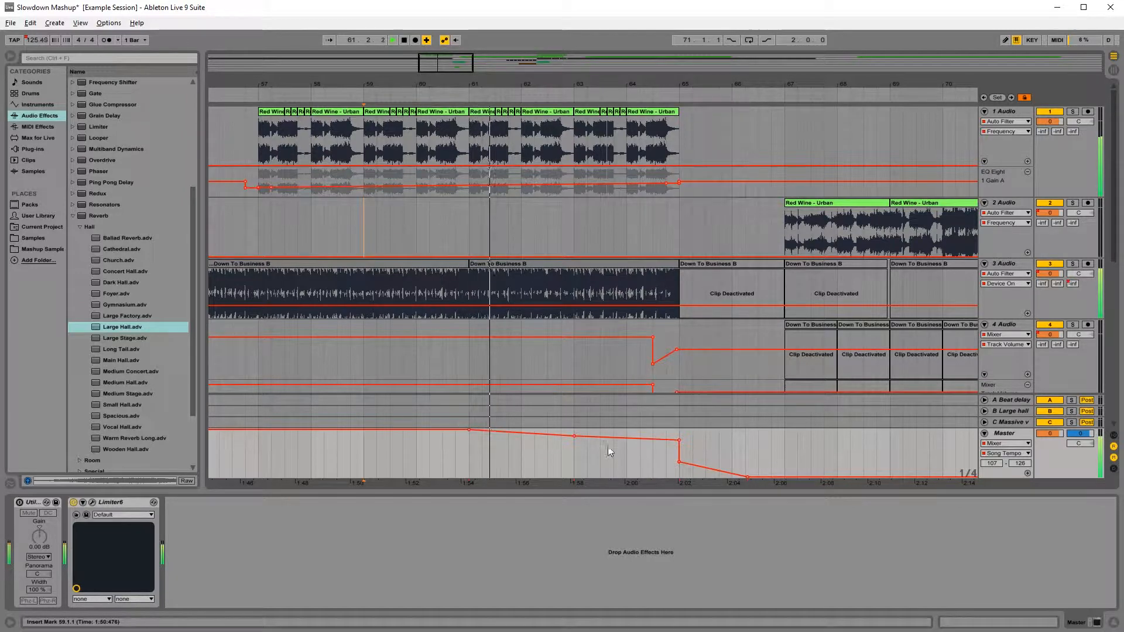
{"action": "left_click_drag", "start_coordinate": [575, 437], "coordinate": [574, 433]}
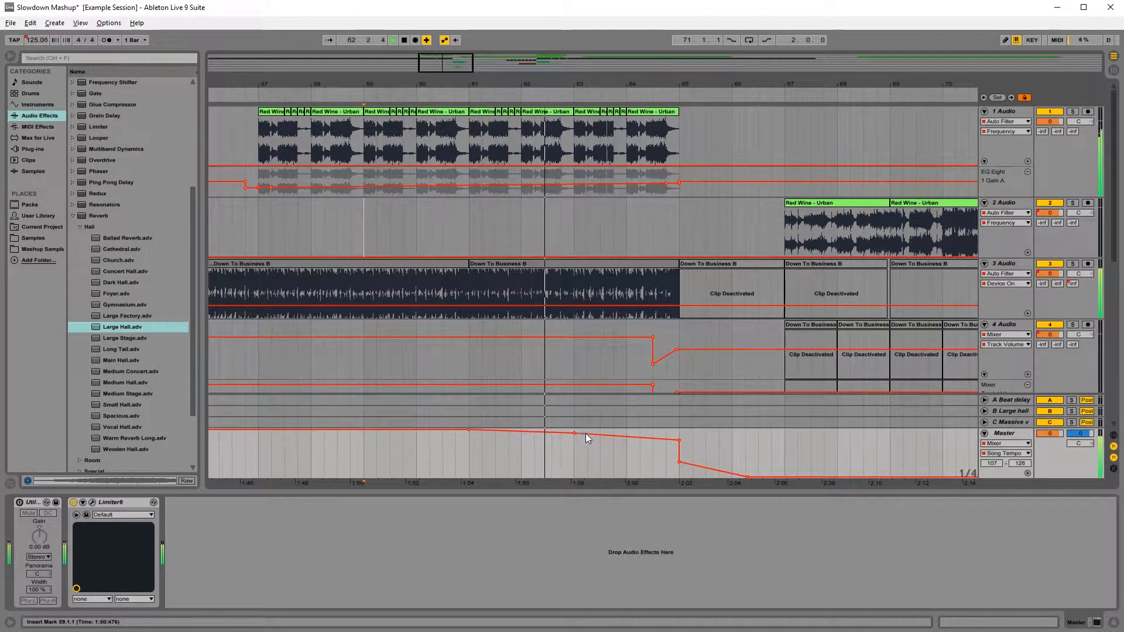
{"action": "left_click_drag", "start_coordinate": [679, 440], "coordinate": [679, 436]}
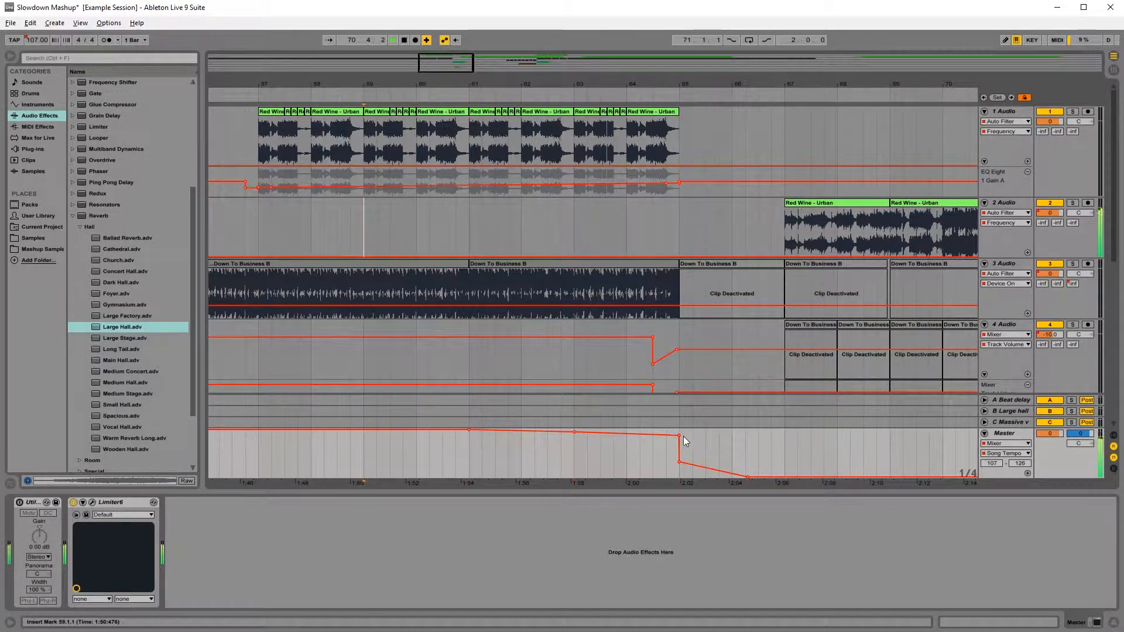
{"action": "left_click_drag", "start_coordinate": [774, 90], "coordinate": [527, 47]}
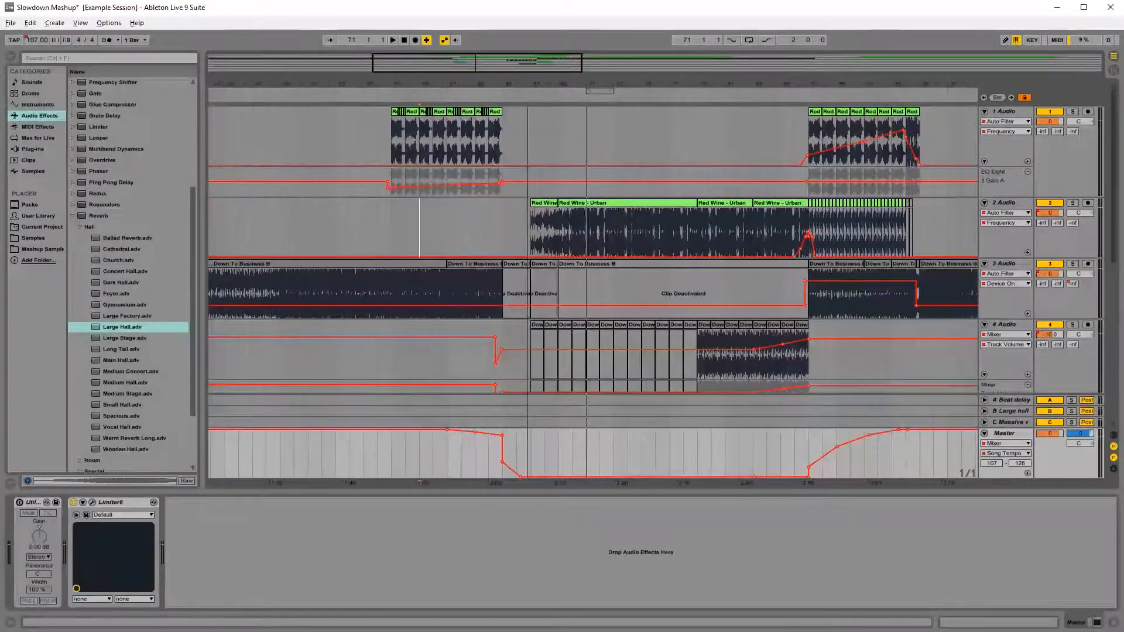